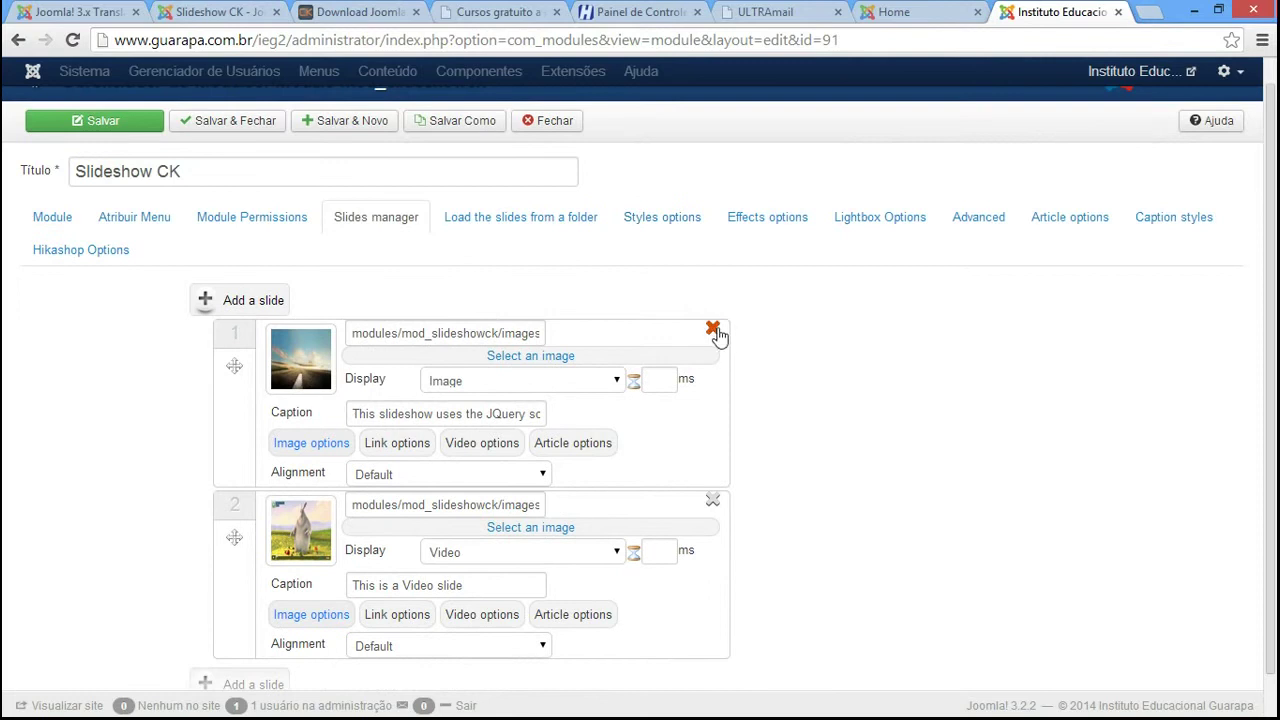
Remove both sample slides from the Slideshow CK module and add a new blank slide
{"action": "left_click", "coordinate": [662, 156]}
{"action": "left_click", "coordinate": [713, 329]}
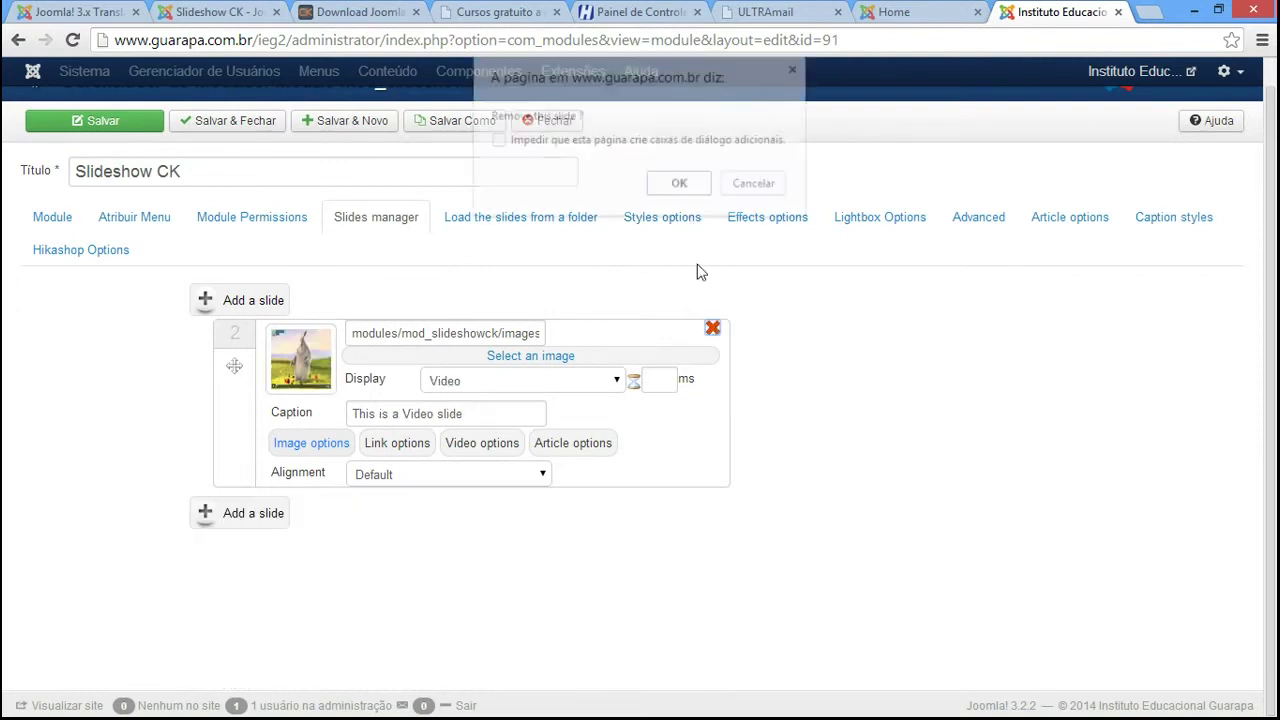
{"action": "left_click", "coordinate": [675, 170]}
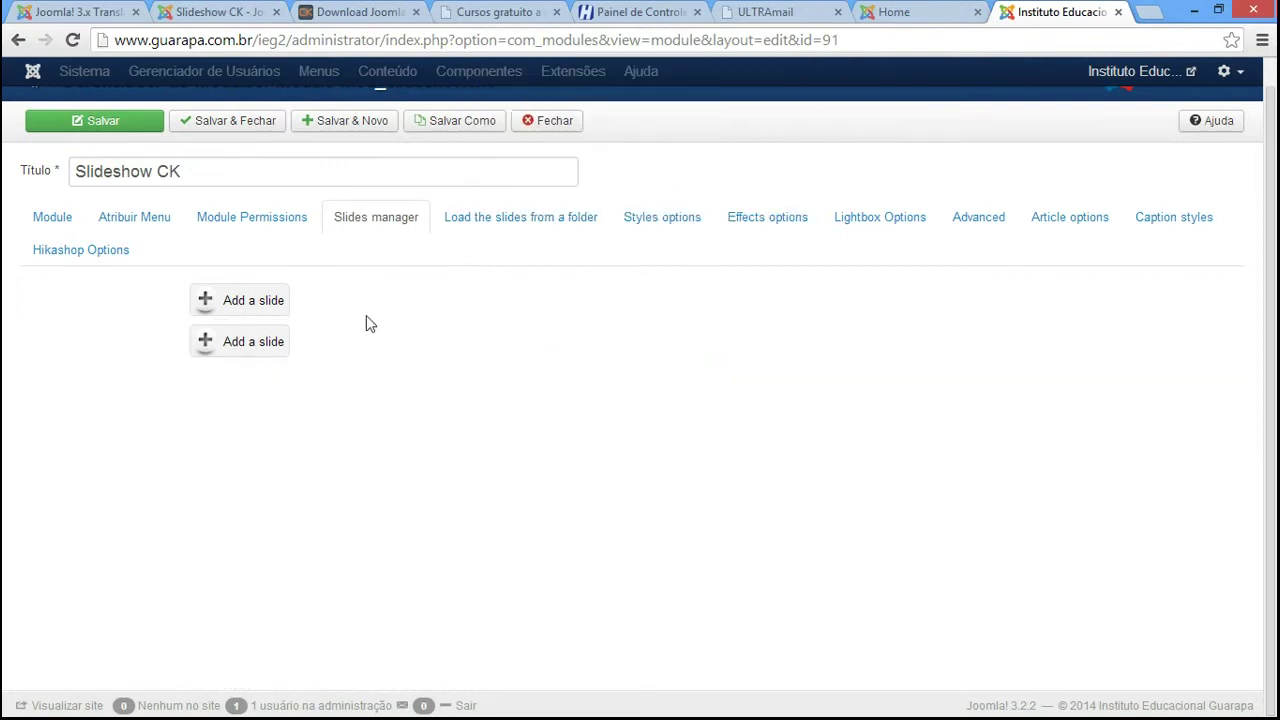
{"action": "left_click", "coordinate": [233, 300]}
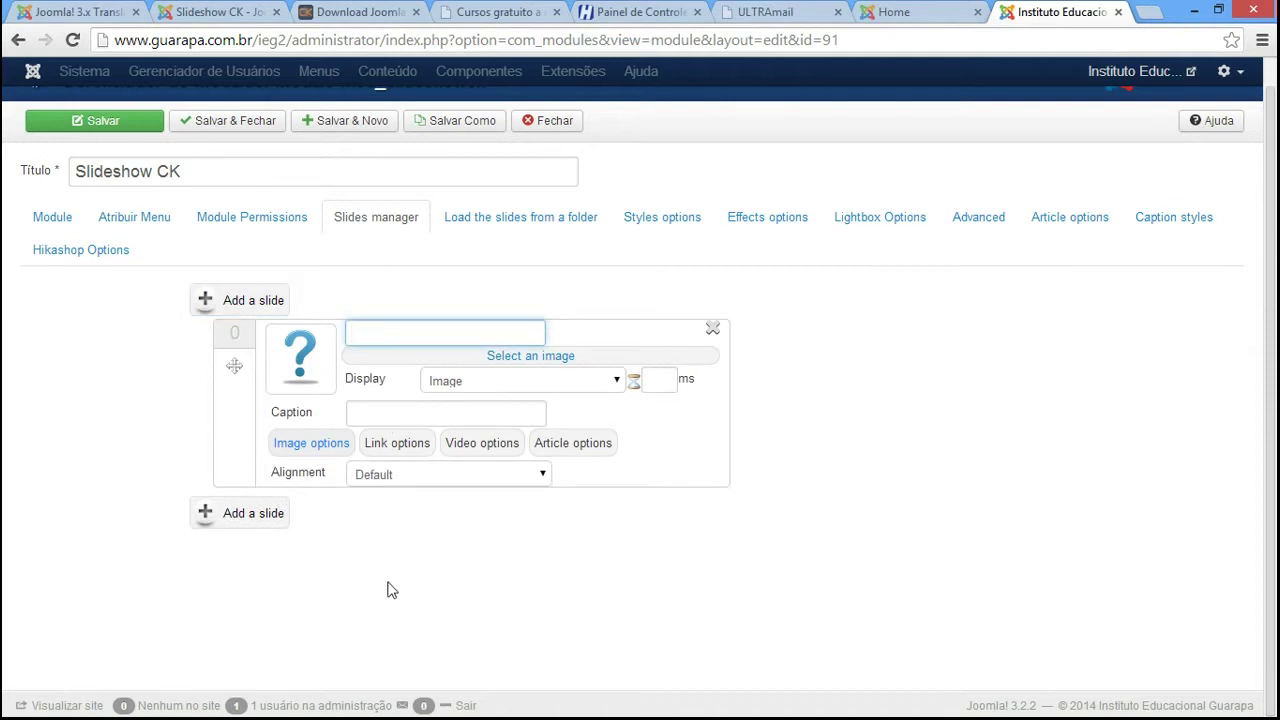
Upload the images capa-curso-como-ser-um-profissional-na-web and como-ser-um-design-profissional-gimp-2-8 from File Explorer to /www/ieg2/images in FileZilla
{"action": "left_click", "coordinate": [165, 702]}
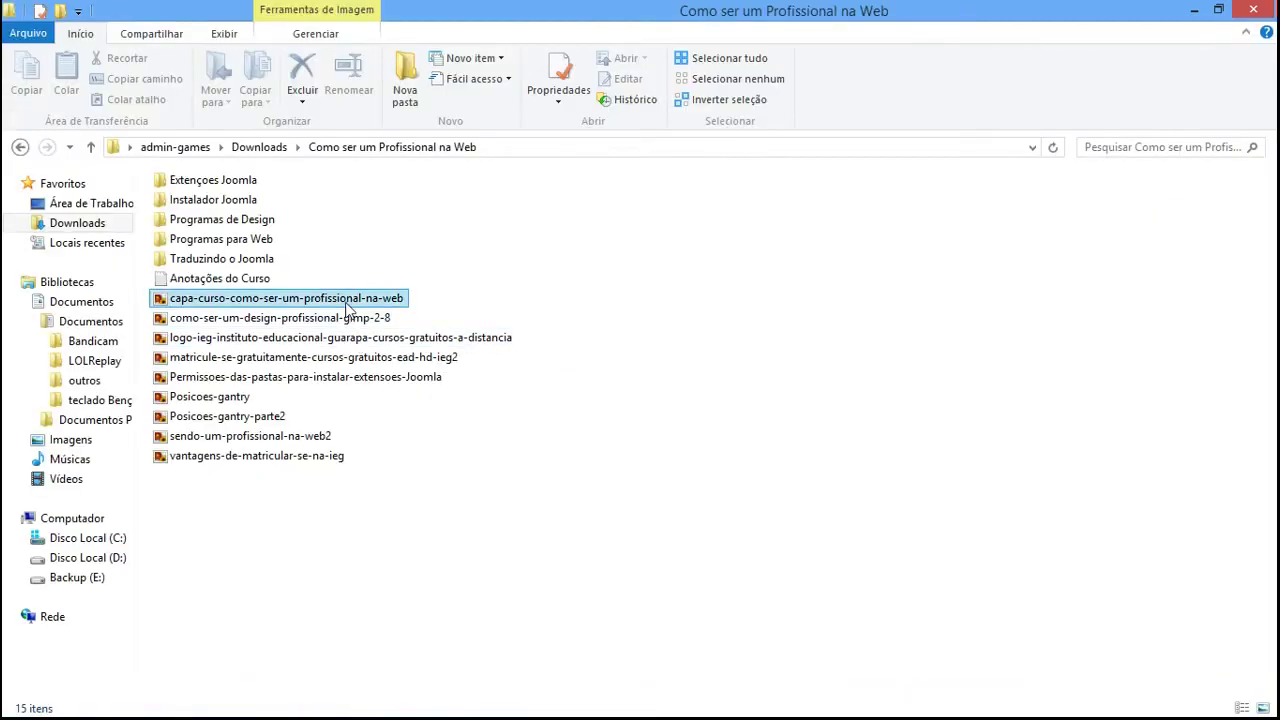
{"action": "left_click", "coordinate": [345, 302]}
{"action": "left_click", "coordinate": [320, 317], "text": "ctrl"}
{"action": "left_click_drag", "start_coordinate": [320, 317], "coordinate": [597, 553]}
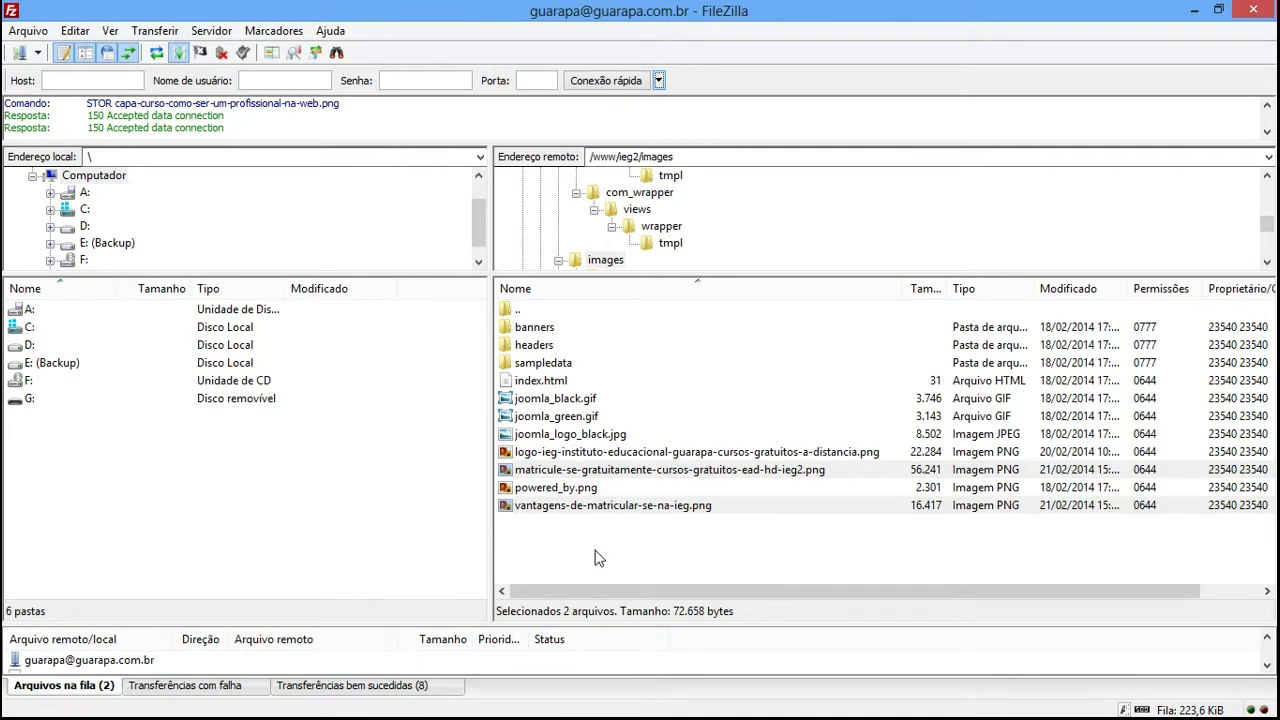
{"action": "left_click", "coordinate": [595, 552]}
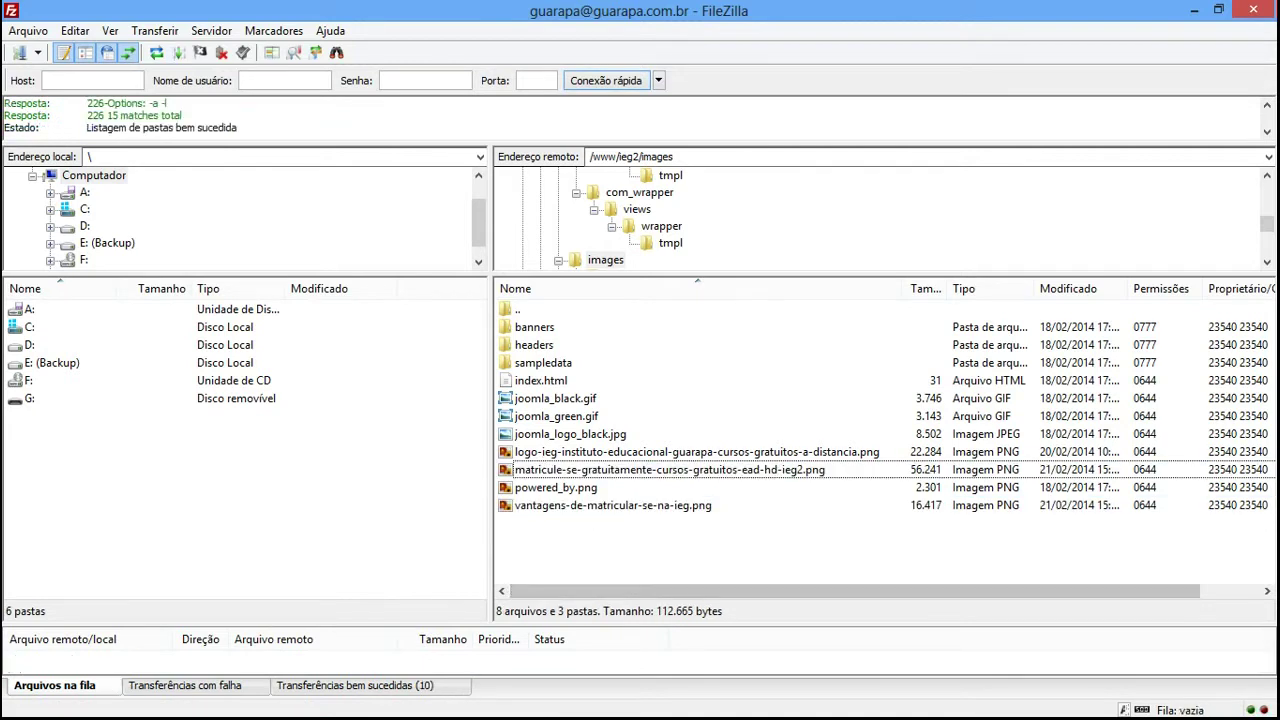
Back in the browser, assign the uploaded capa-curso-como-ser-um-profissional-na-web image to the blank slide
{"action": "left_click", "coordinate": [103, 708]}
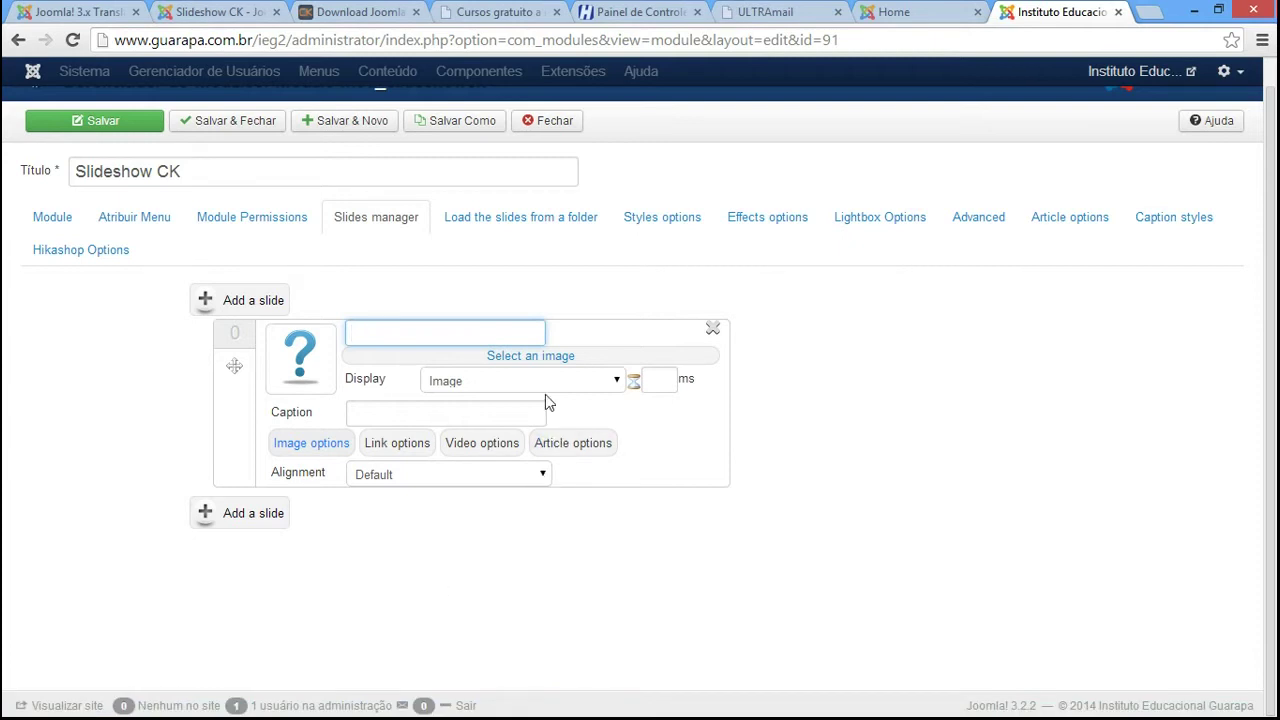
{"action": "left_click", "coordinate": [528, 358]}
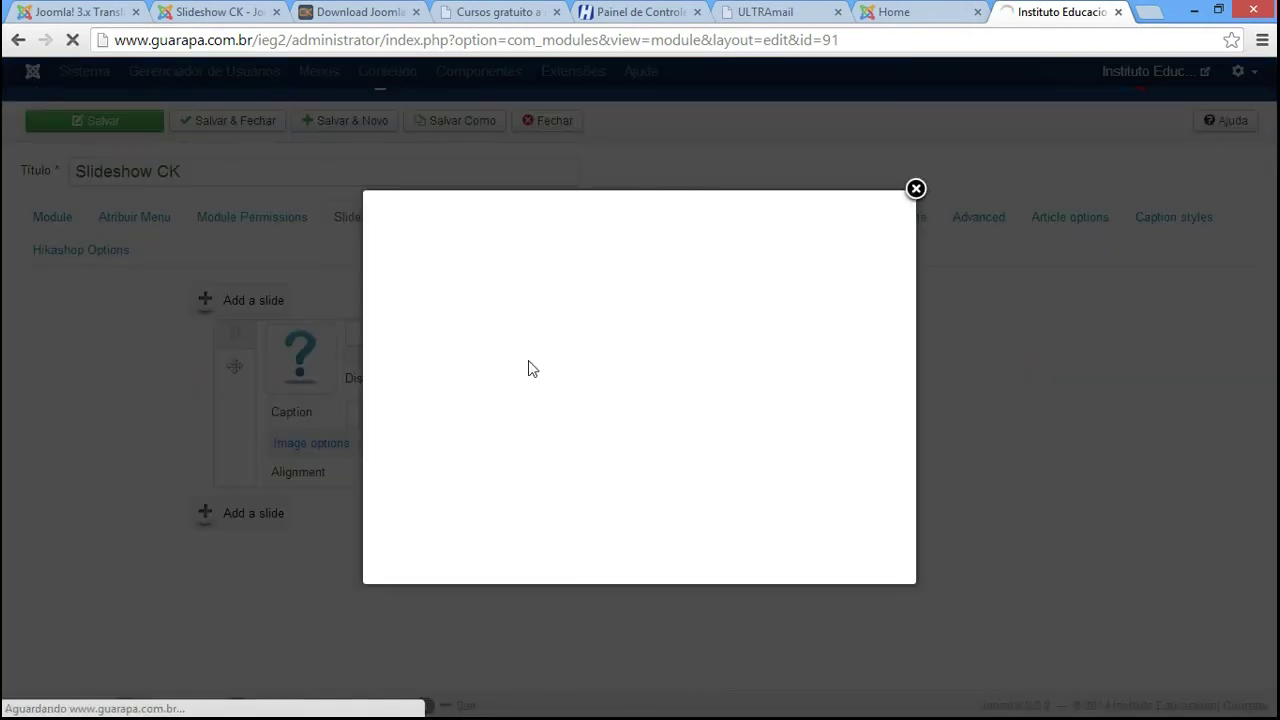
{"action": "left_click_drag", "start_coordinate": [866, 362], "coordinate": [869, 414]}
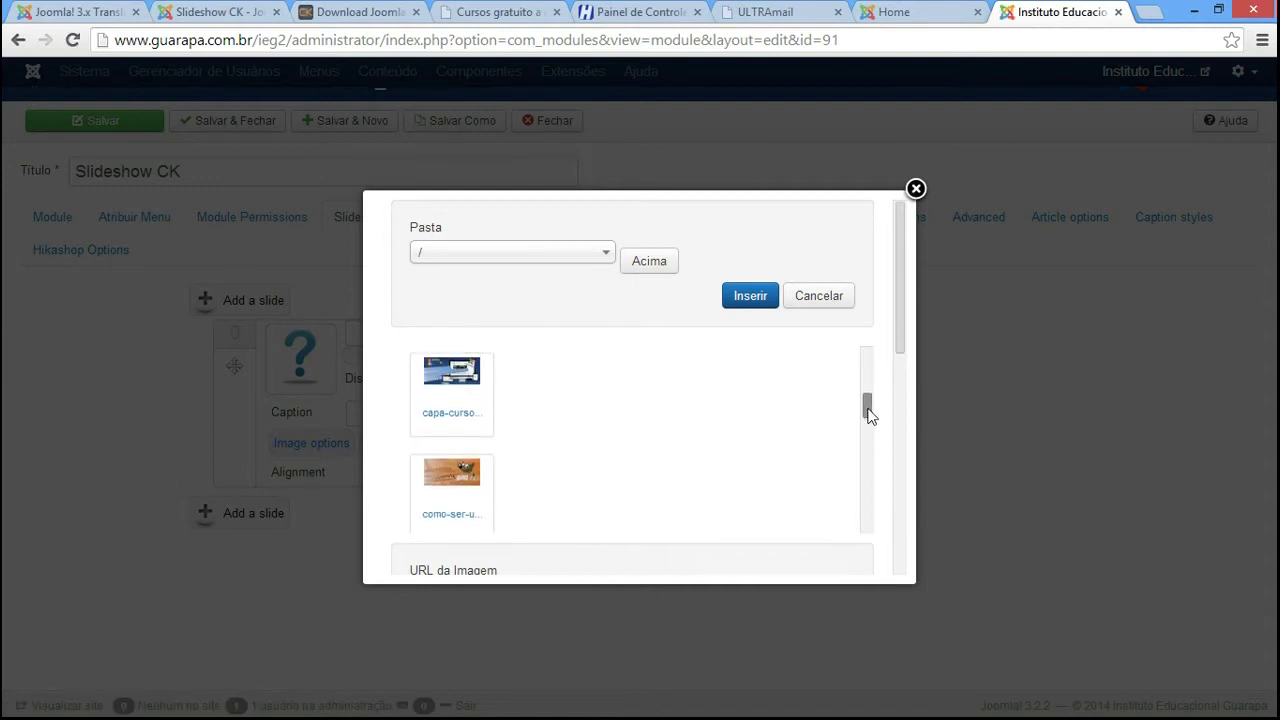
{"action": "left_click", "coordinate": [470, 402]}
{"action": "left_click", "coordinate": [750, 300]}
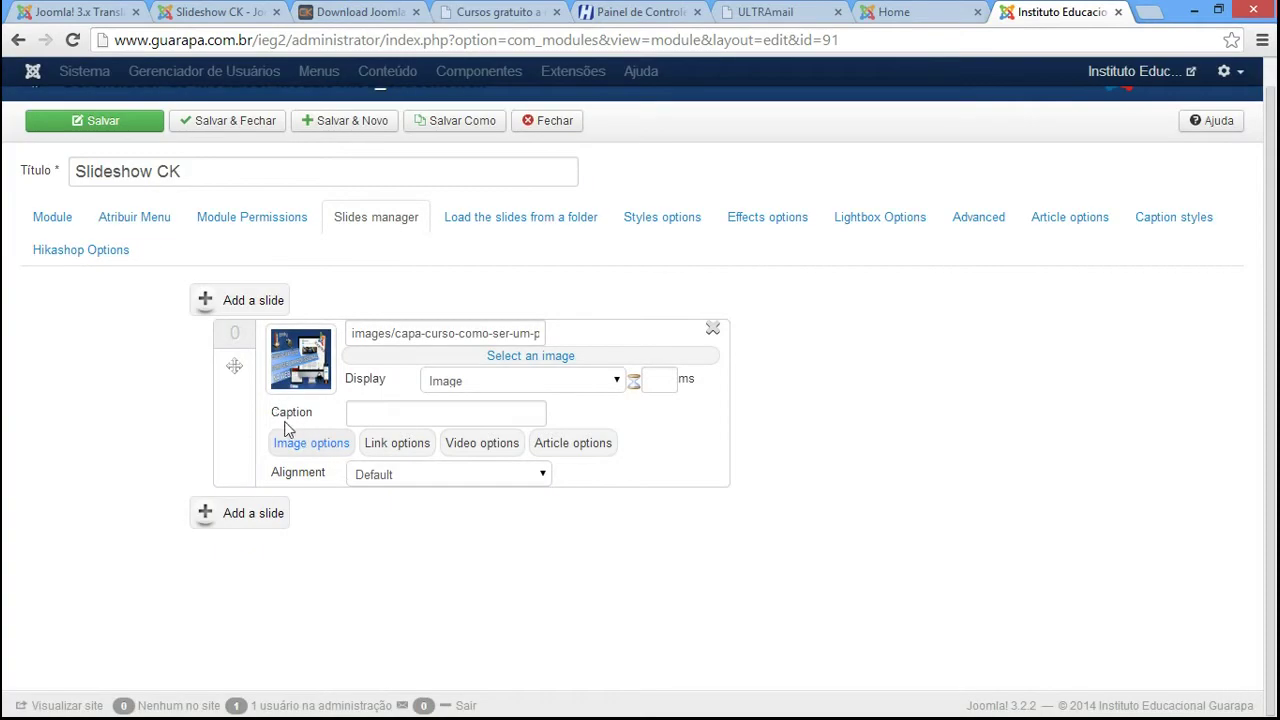
Give the first slide the caption "Curso completo gratuito de como ser um profissional na WEB"
{"action": "double_click", "coordinate": [271, 412]}
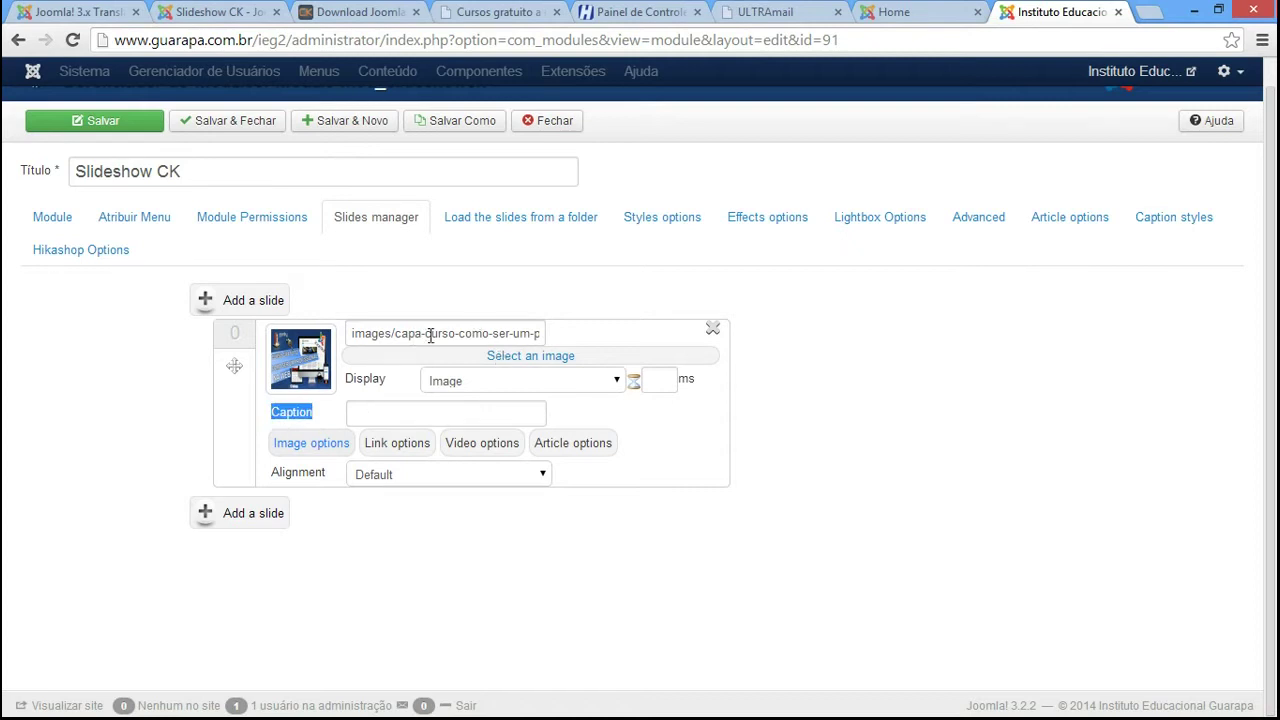
{"action": "left_click", "coordinate": [404, 412]}
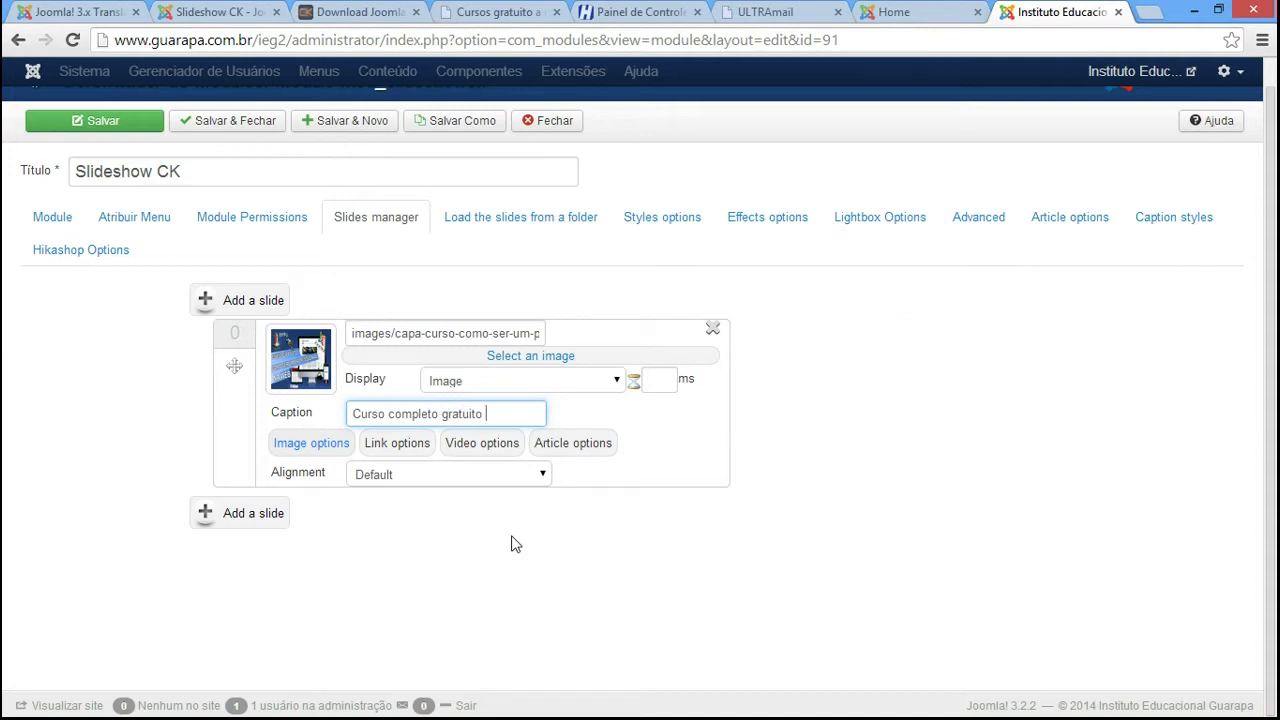
{"action": "type", "text": "ser um profissional na WEB"}
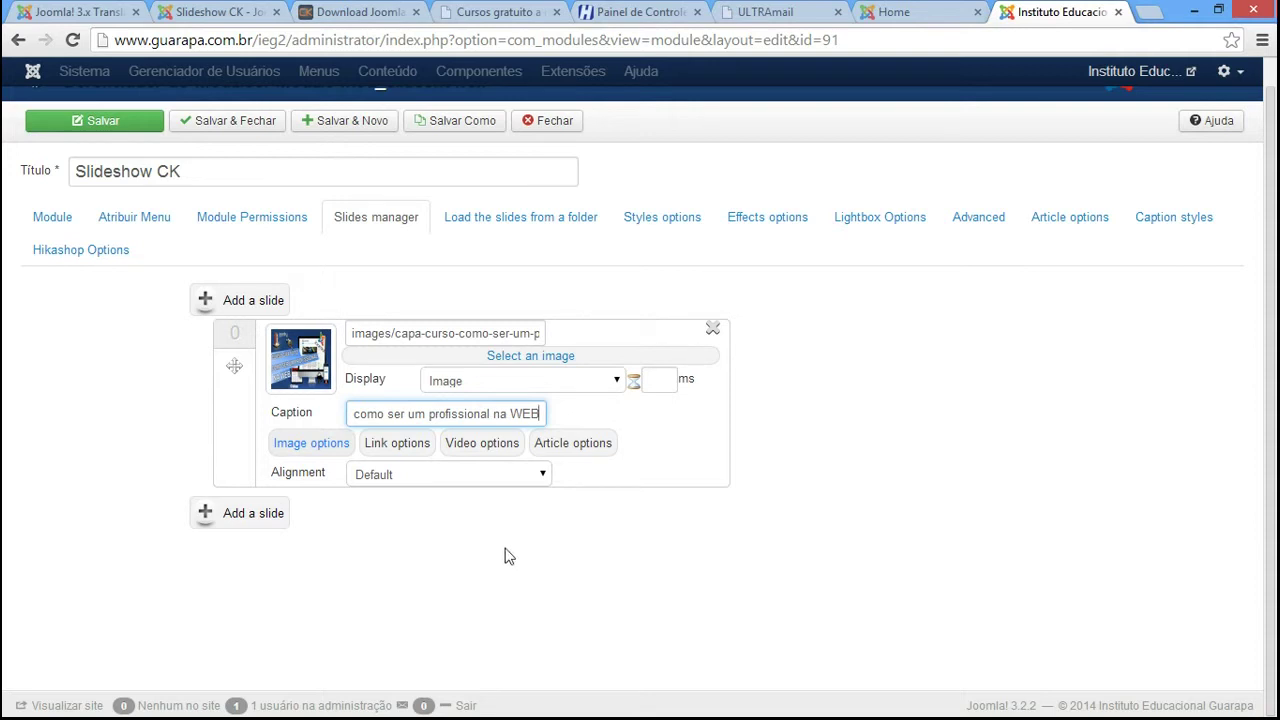
Add a second slide with the como-ser-um-design-profissional-gimp-2-8 image and the caption "Curso completo de Design"
{"action": "left_click", "coordinate": [225, 513]}
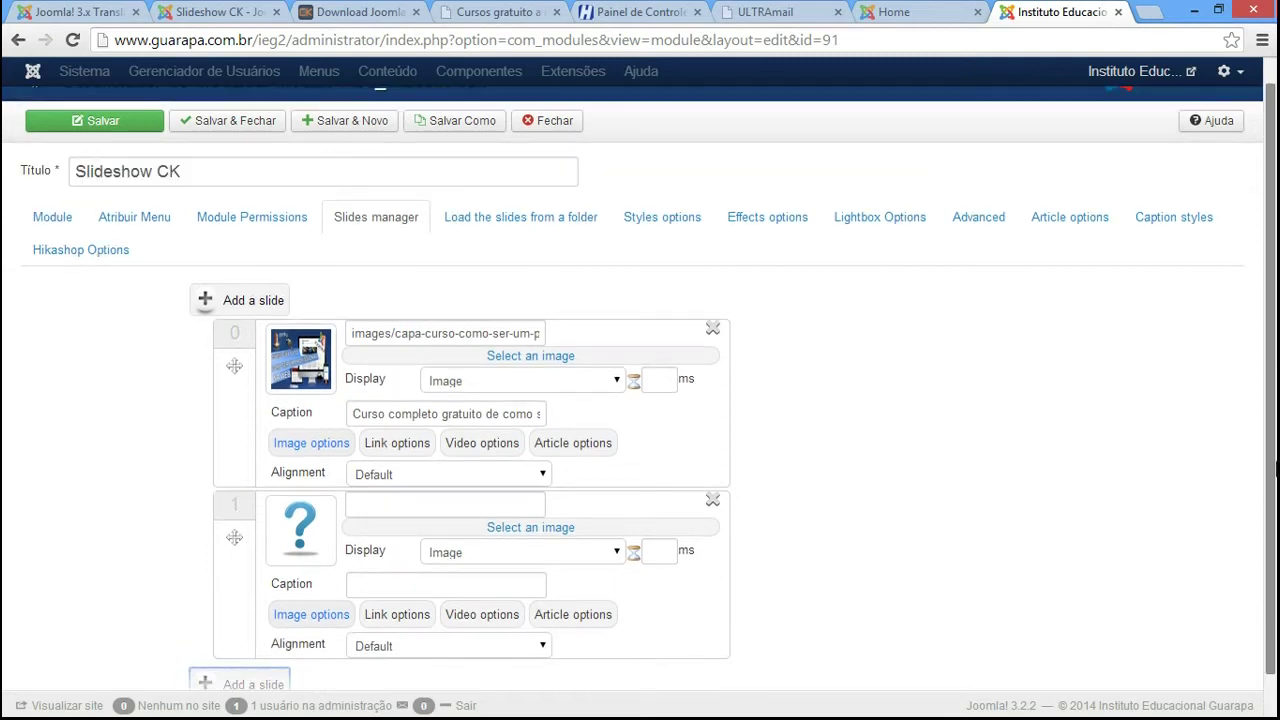
{"action": "left_click", "coordinate": [565, 528]}
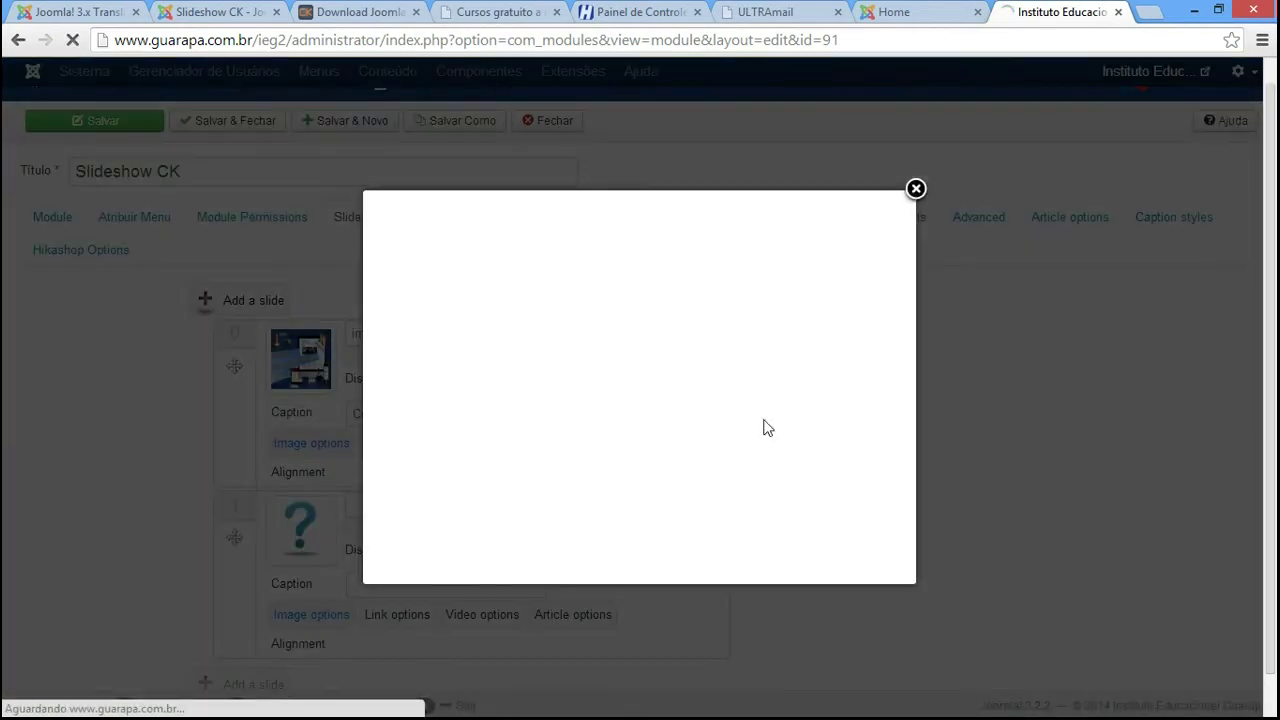
{"action": "left_click_drag", "start_coordinate": [906, 330], "coordinate": [900, 360]}
{"action": "left_click_drag", "start_coordinate": [868, 277], "coordinate": [780, 346]}
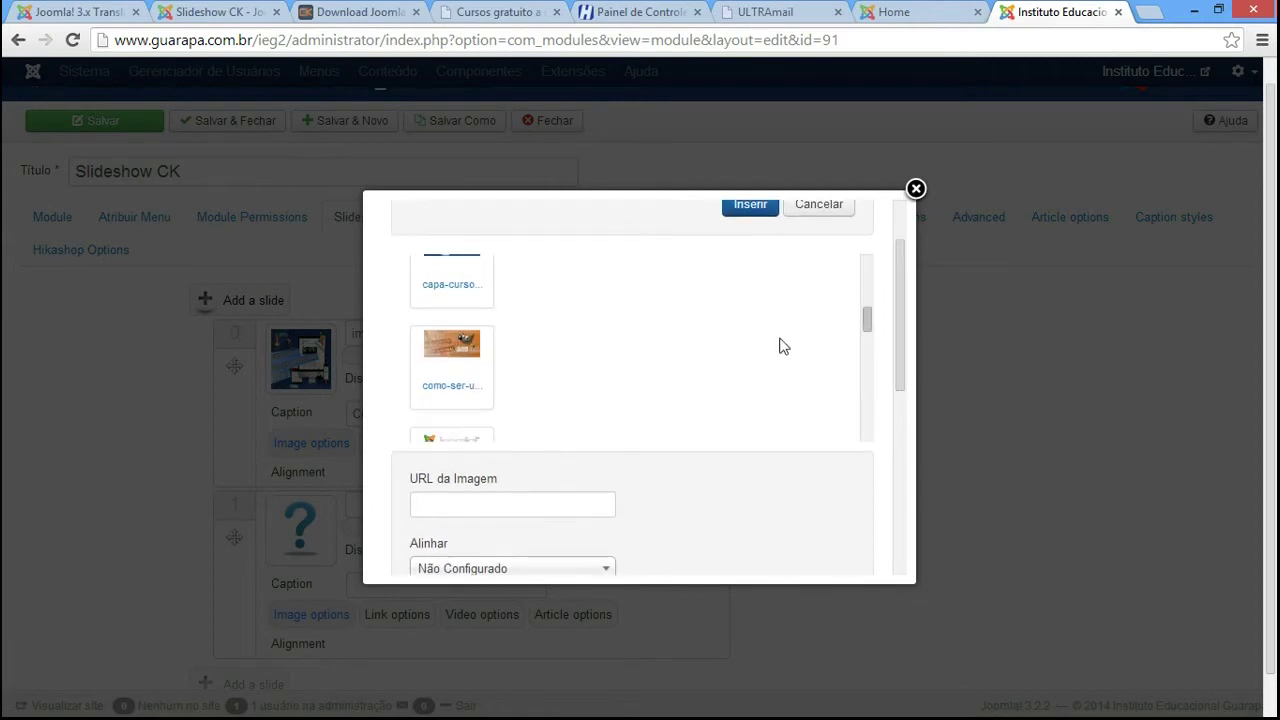
{"action": "left_click", "coordinate": [441, 357]}
{"action": "left_click", "coordinate": [750, 206]}
{"action": "left_click", "coordinate": [414, 588]}
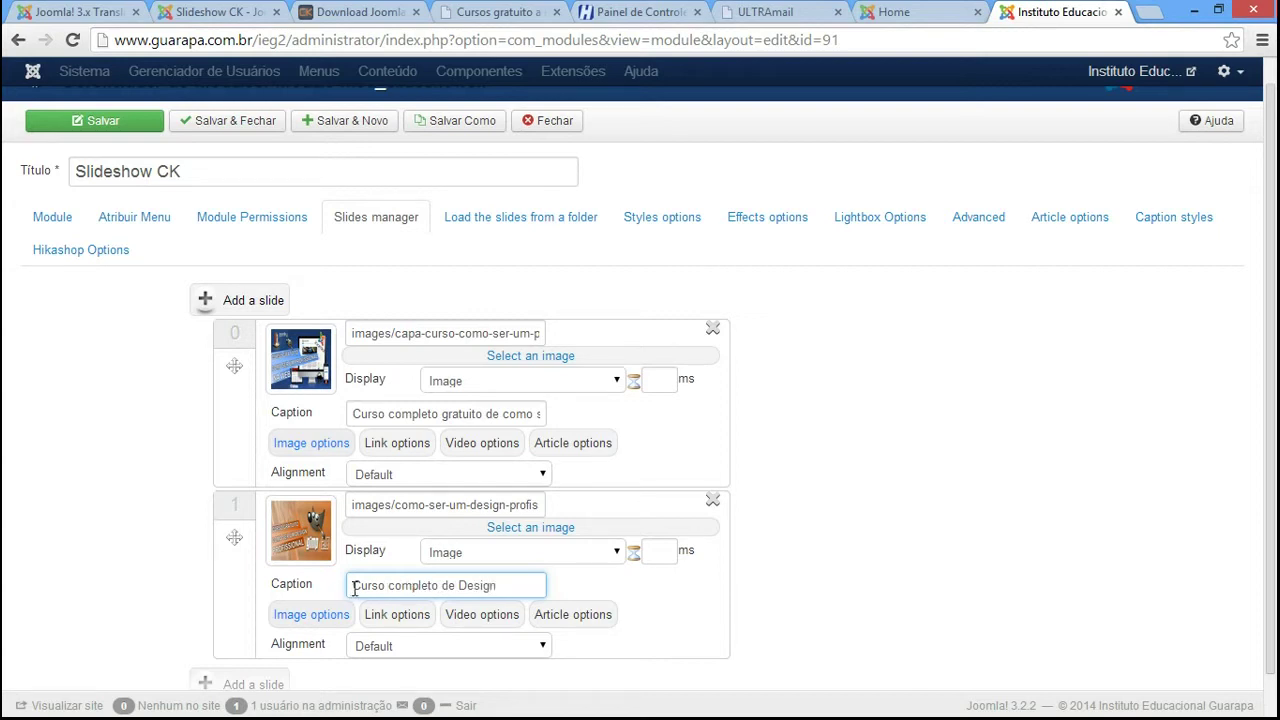
Examine the module's folder-loading and style options, including themes and skins, and the current slideshow on the site's home page
{"action": "left_click", "coordinate": [495, 217]}
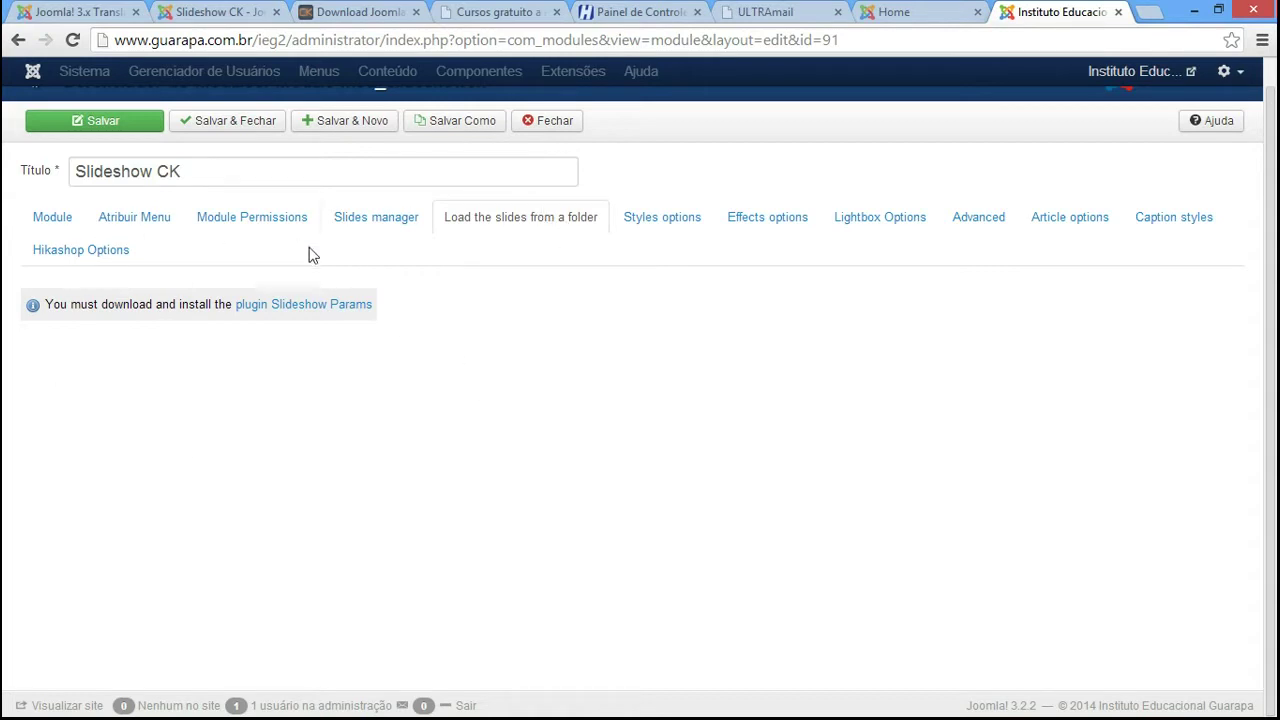
{"action": "left_click", "coordinate": [666, 222]}
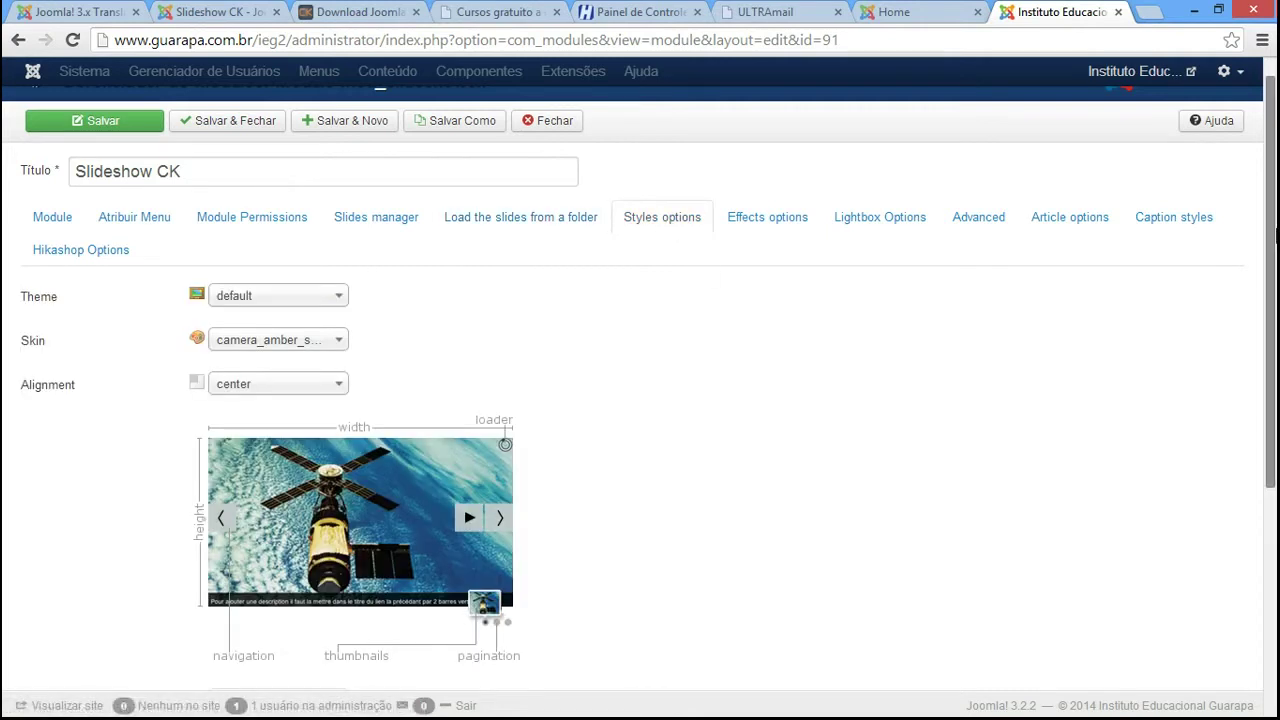
{"action": "scroll", "coordinate": [1272, 340], "scroll_direction": "down", "scroll_amount": 2}
{"action": "scroll", "coordinate": [1274, 340], "scroll_direction": "down", "scroll_amount": 1}
{"action": "scroll", "coordinate": [1274, 320], "scroll_direction": "up", "scroll_amount": 2}
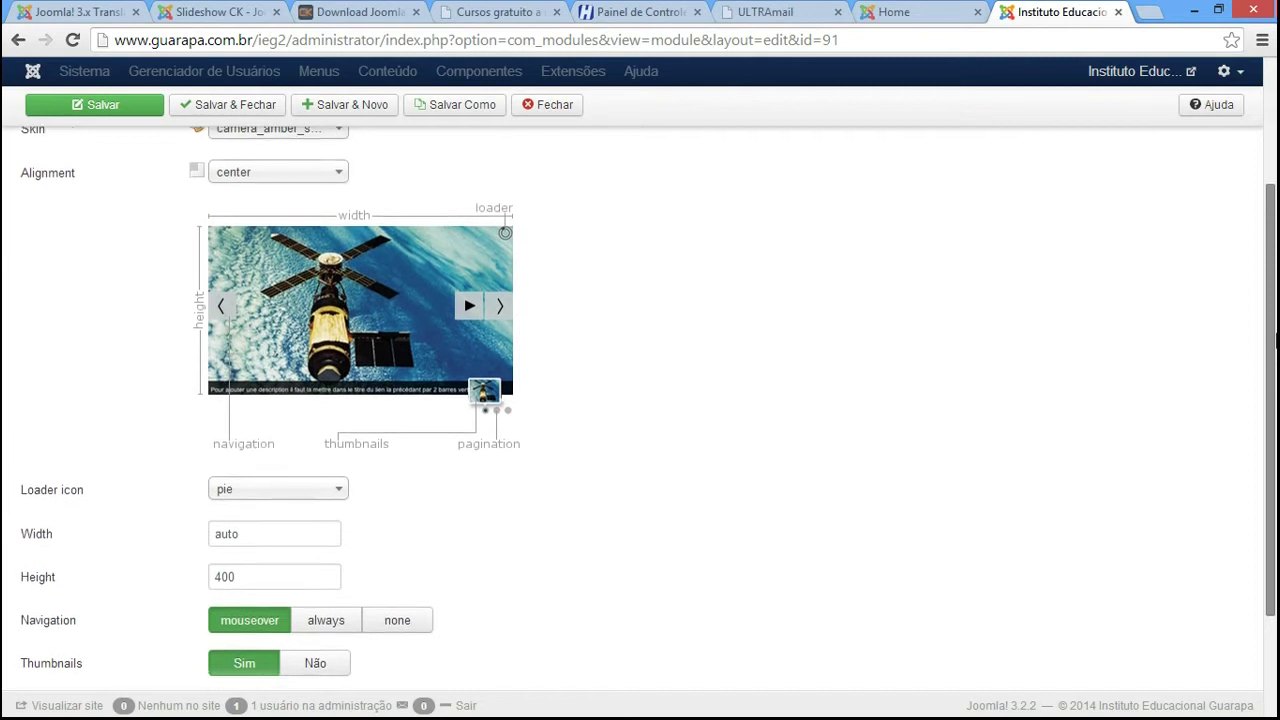
{"action": "scroll", "coordinate": [1275, 300], "scroll_direction": "up", "scroll_amount": 1}
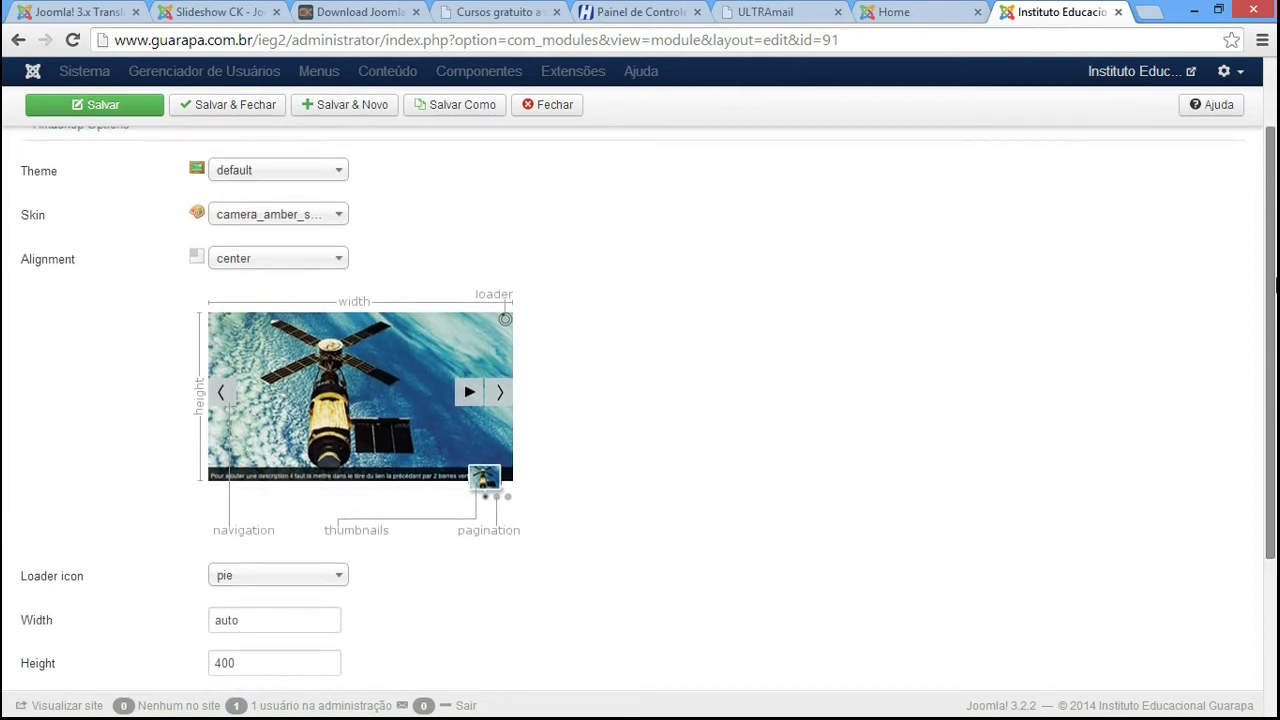
{"action": "left_click", "coordinate": [343, 177]}
{"action": "left_click", "coordinate": [343, 183]}
{"action": "left_click", "coordinate": [264, 216]}
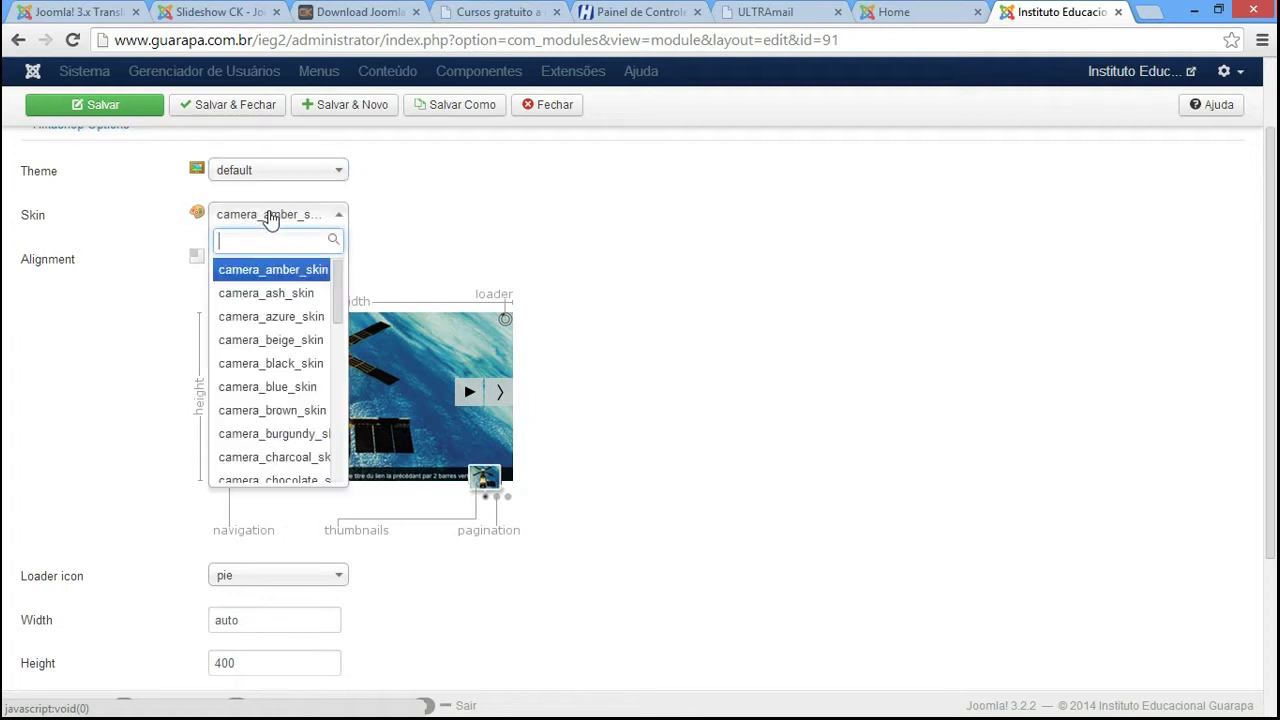
{"action": "left_click", "coordinate": [697, 238]}
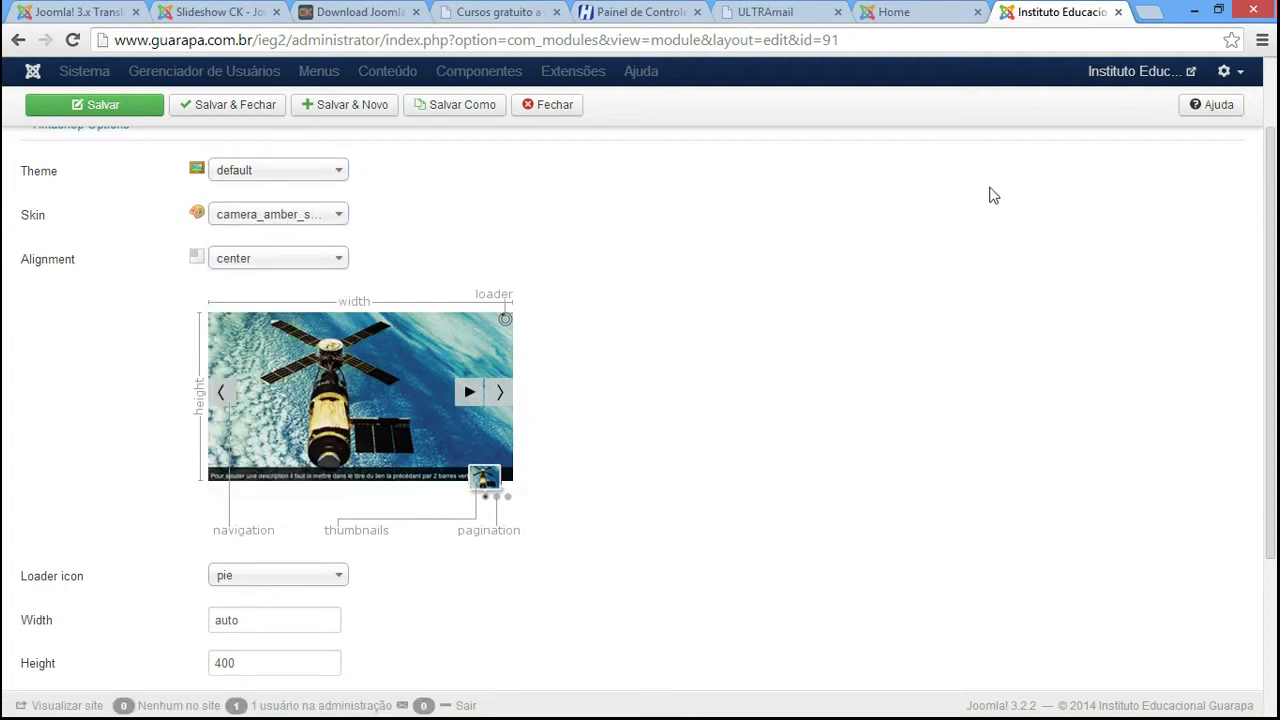
{"action": "left_click", "coordinate": [896, 20]}
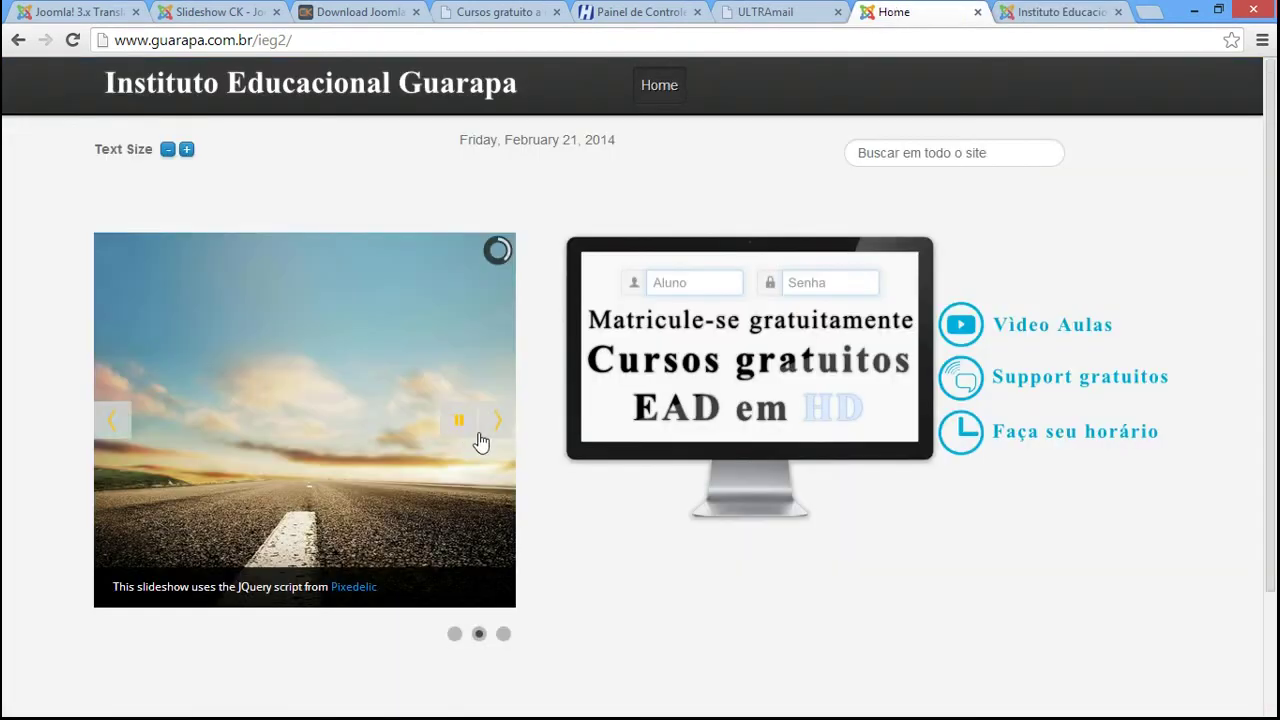
{"action": "left_click", "coordinate": [1060, 12]}
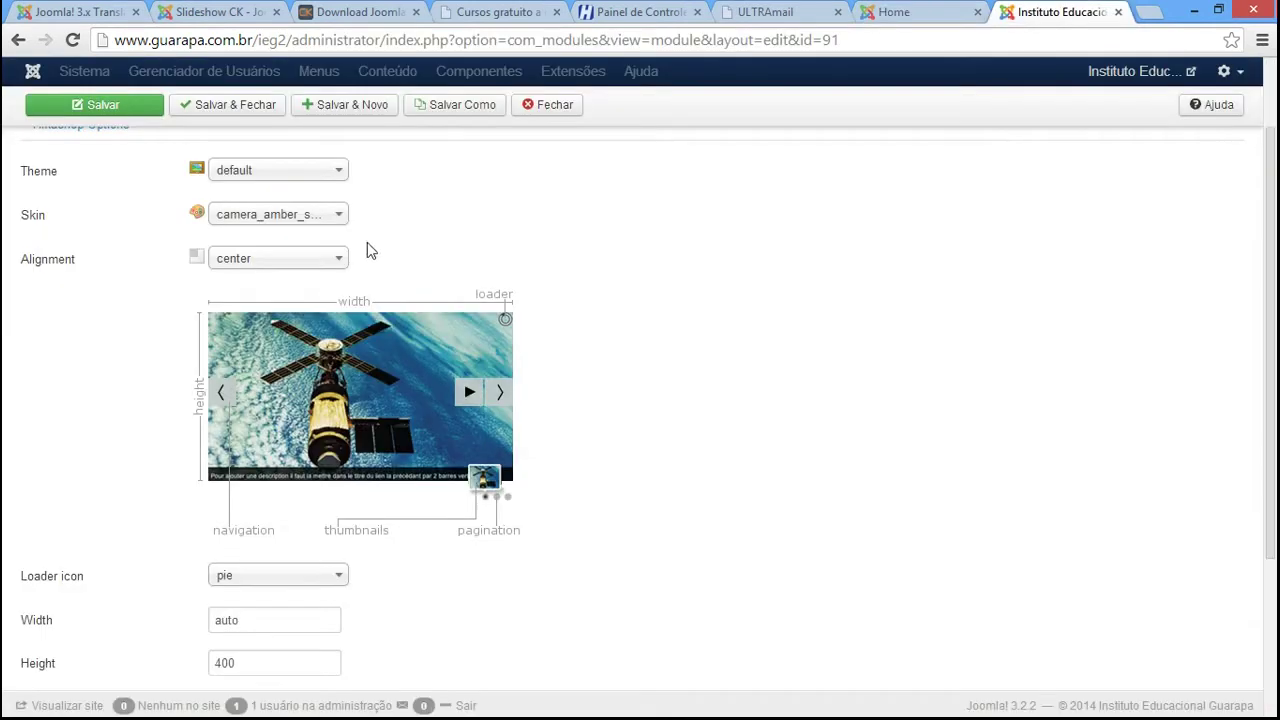
Set the slideshow skin to camera_black_skin and look through the other available skins
{"action": "left_click", "coordinate": [327, 222]}
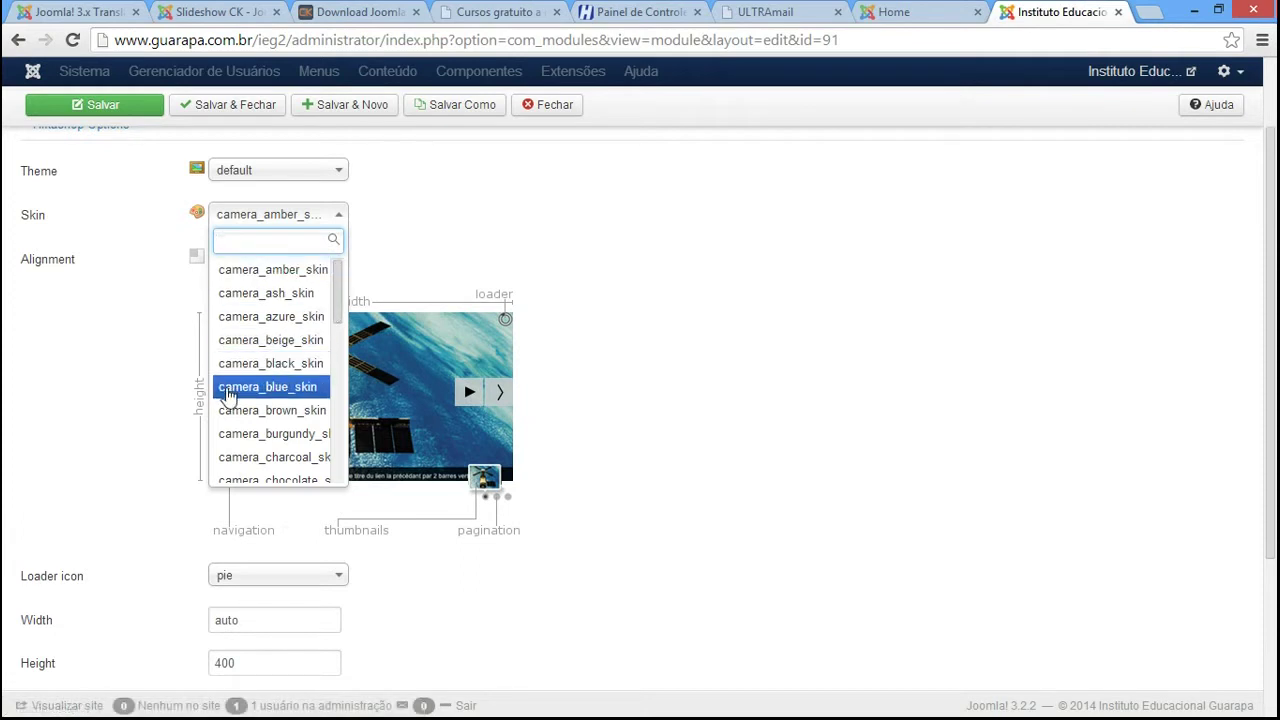
{"action": "left_click", "coordinate": [297, 365]}
{"action": "left_click", "coordinate": [329, 218]}
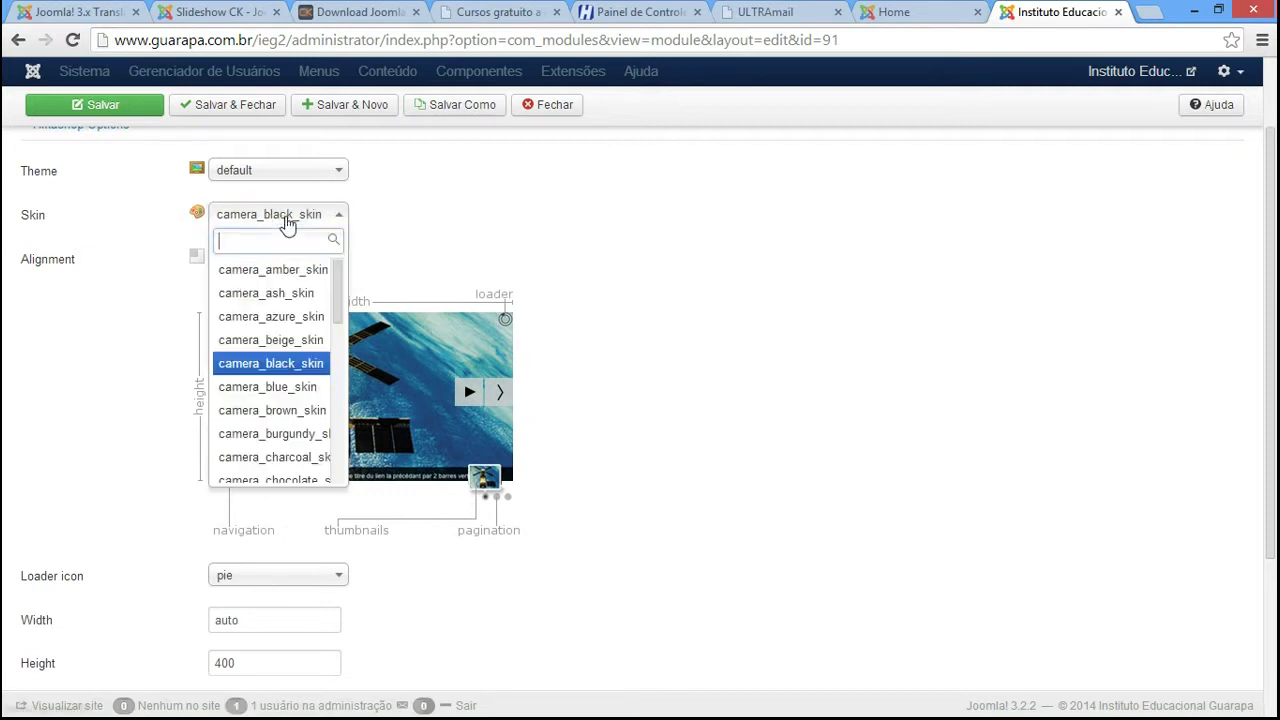
{"action": "left_click_drag", "start_coordinate": [340, 287], "coordinate": [338, 248]}
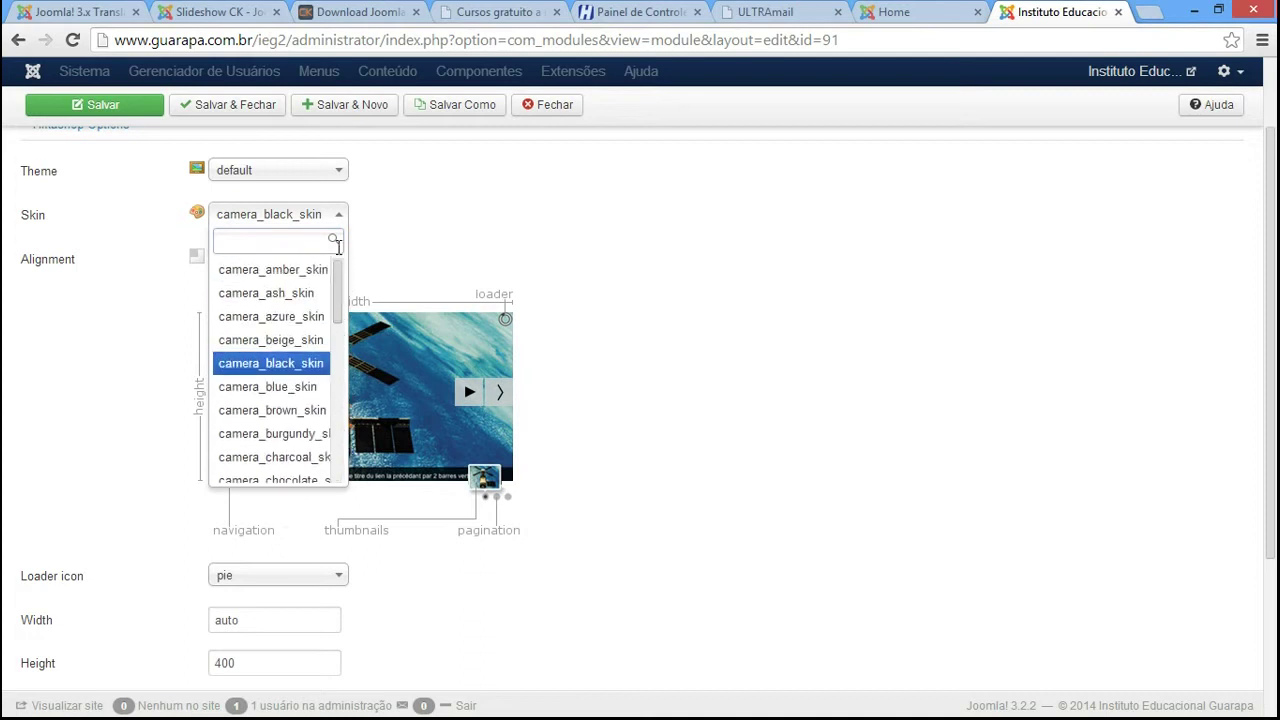
{"action": "left_click", "coordinate": [600, 222]}
Clear the slideshow's Width value in the style options
{"action": "scroll", "coordinate": [512, 265], "scroll_direction": "down", "scroll_amount": 1}
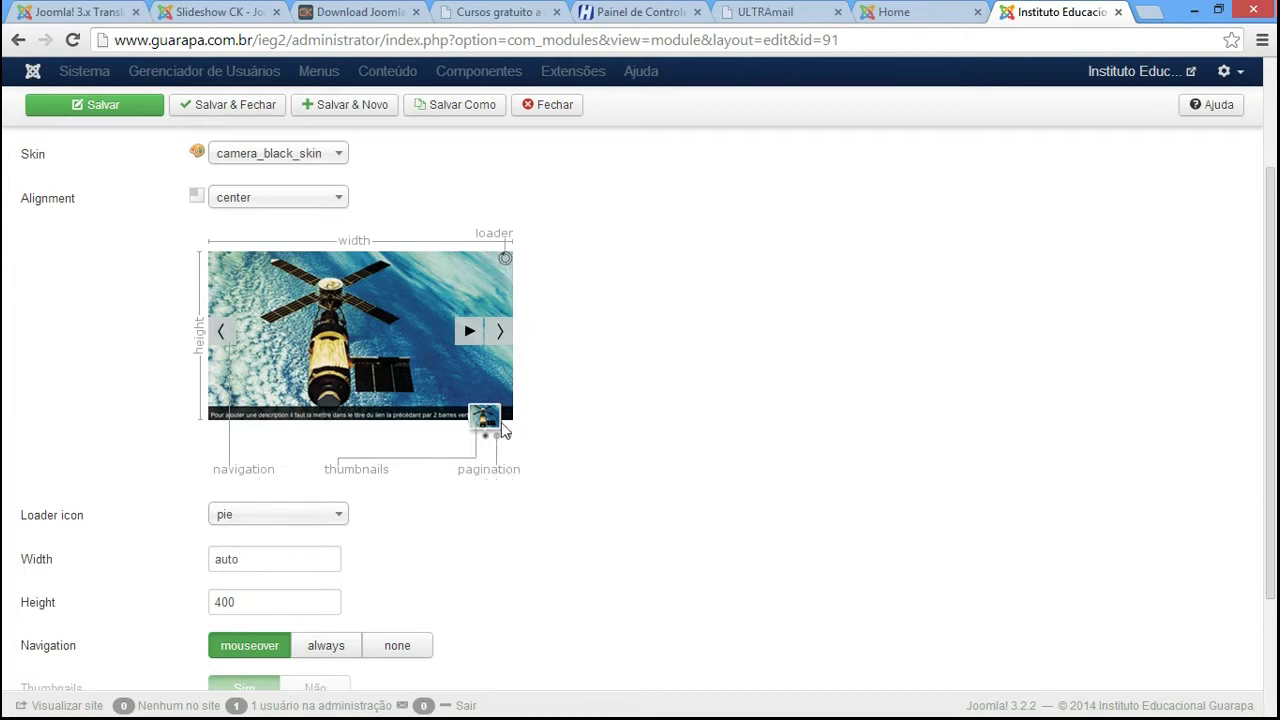
{"action": "scroll", "coordinate": [1245, 378], "scroll_direction": "down", "scroll_amount": 2}
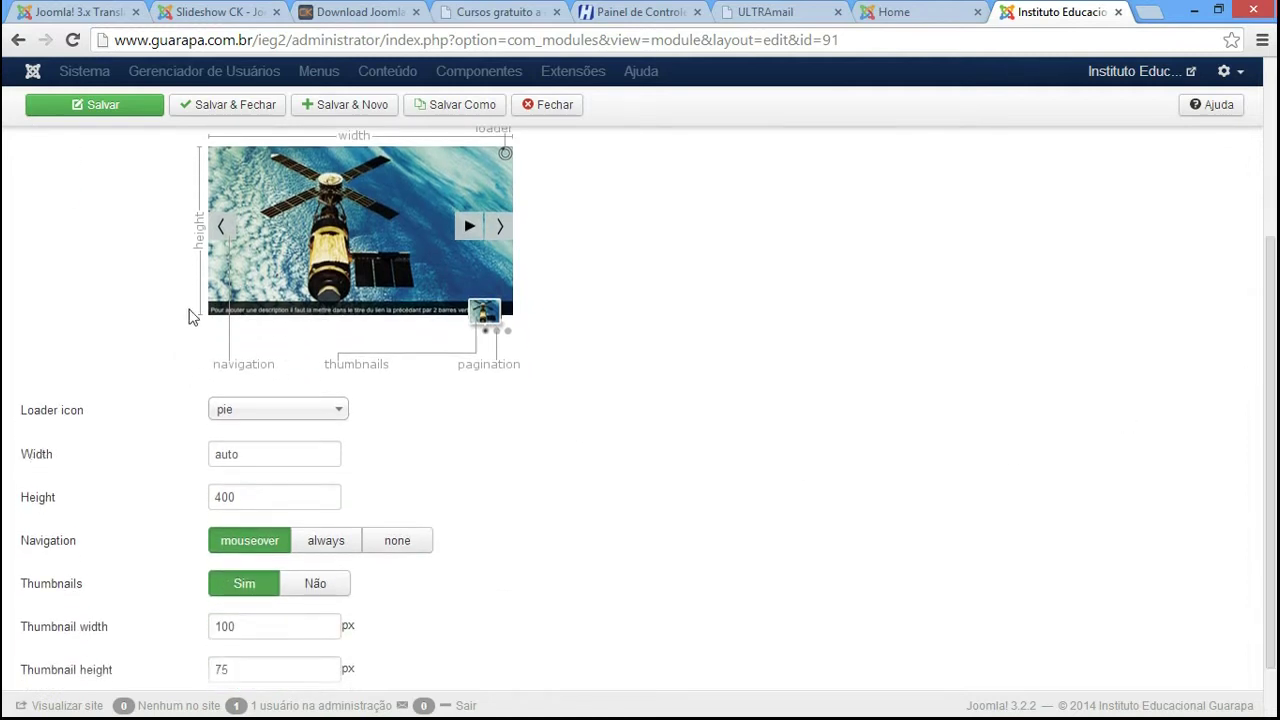
{"action": "scroll", "coordinate": [602, 231], "scroll_direction": "up", "scroll_amount": 1}
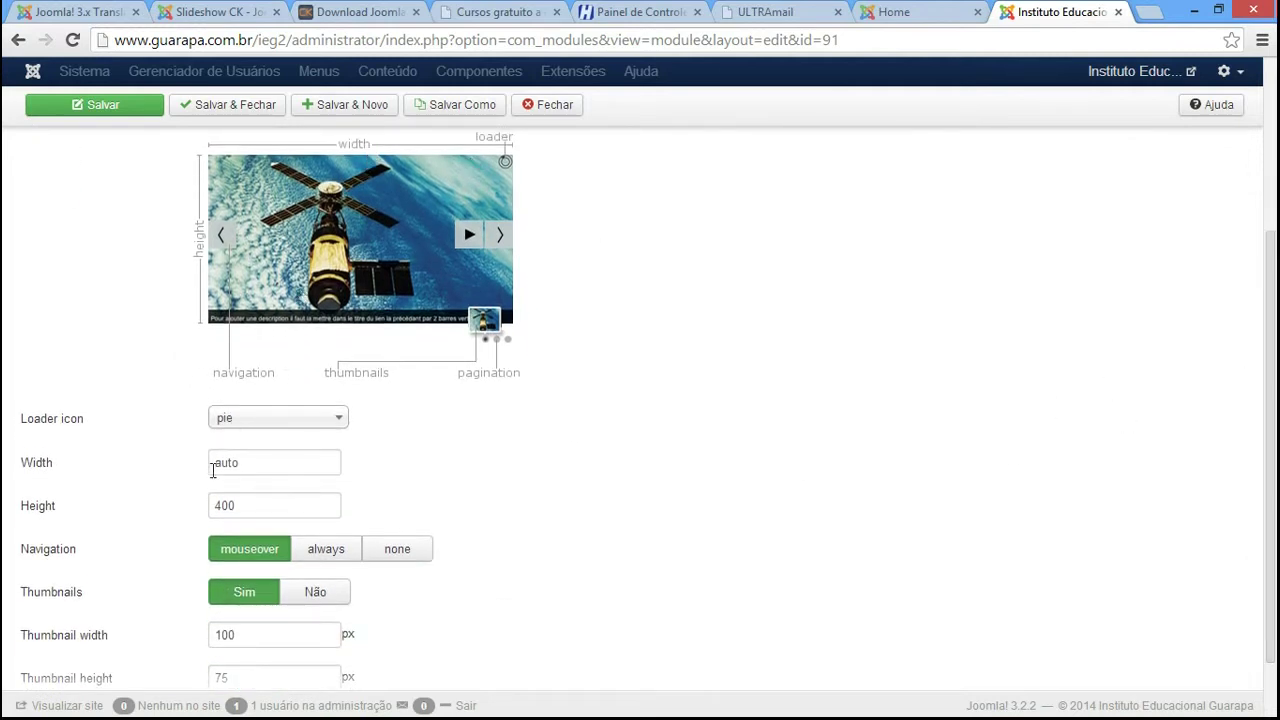
{"action": "left_click_drag", "start_coordinate": [251, 468], "coordinate": [212, 463]}
{"action": "left_click", "coordinate": [343, 452]}
{"action": "left_click", "coordinate": [289, 466]}
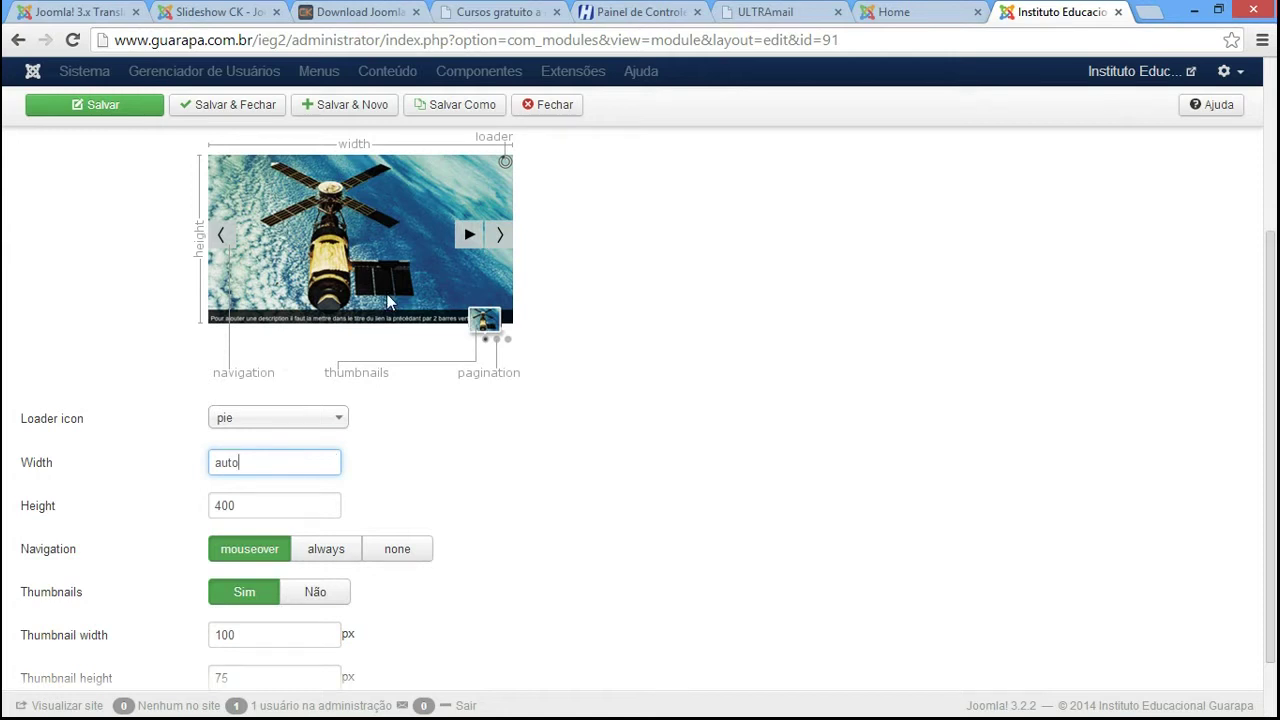
{"action": "key", "text": "ctrl+a"}
{"action": "key", "text": "BackSpace"}
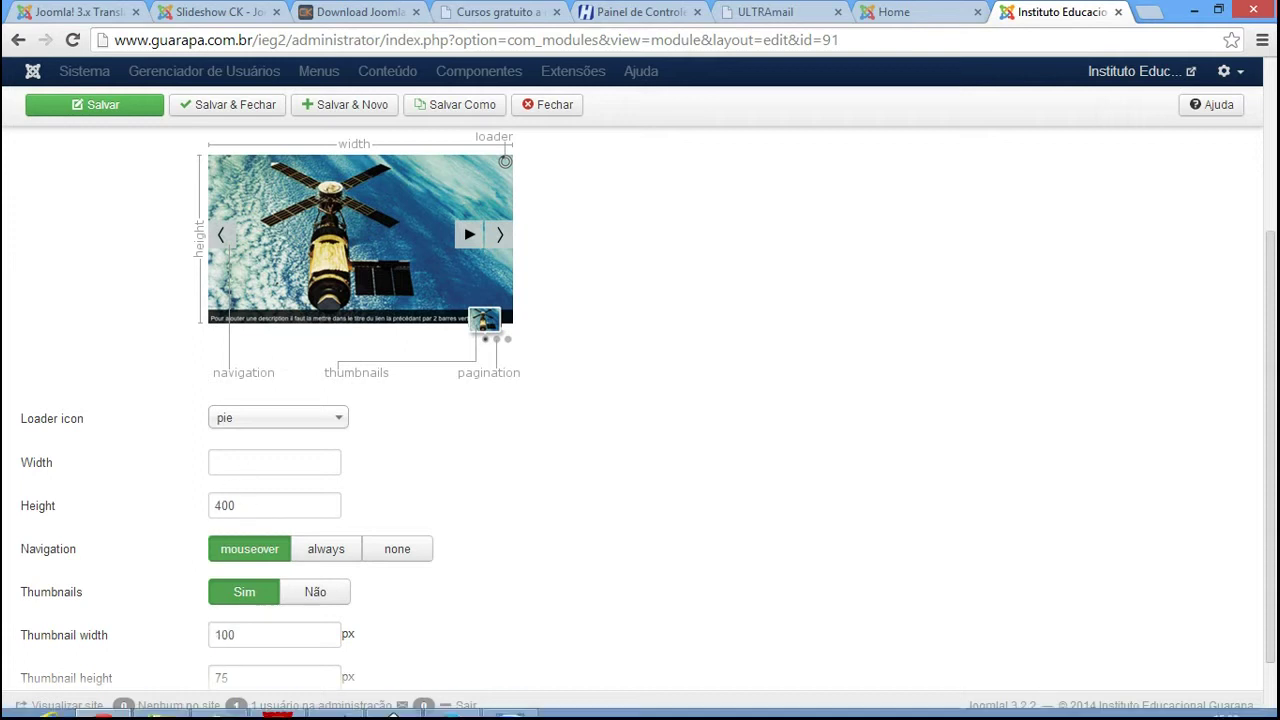
Check the width and height of the capa-curso-como-ser-um-profissional-na-web image in its file properties in File Explorer
{"action": "left_click", "coordinate": [162, 703]}
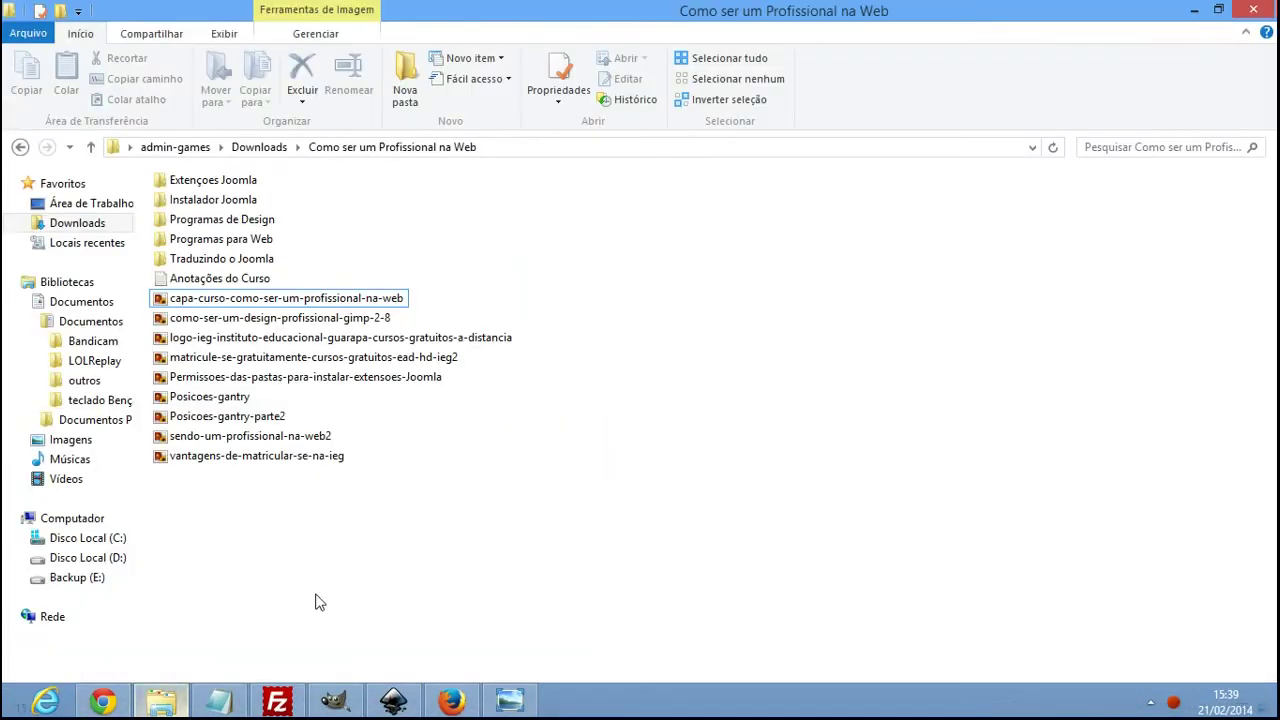
{"action": "left_click", "coordinate": [313, 302]}
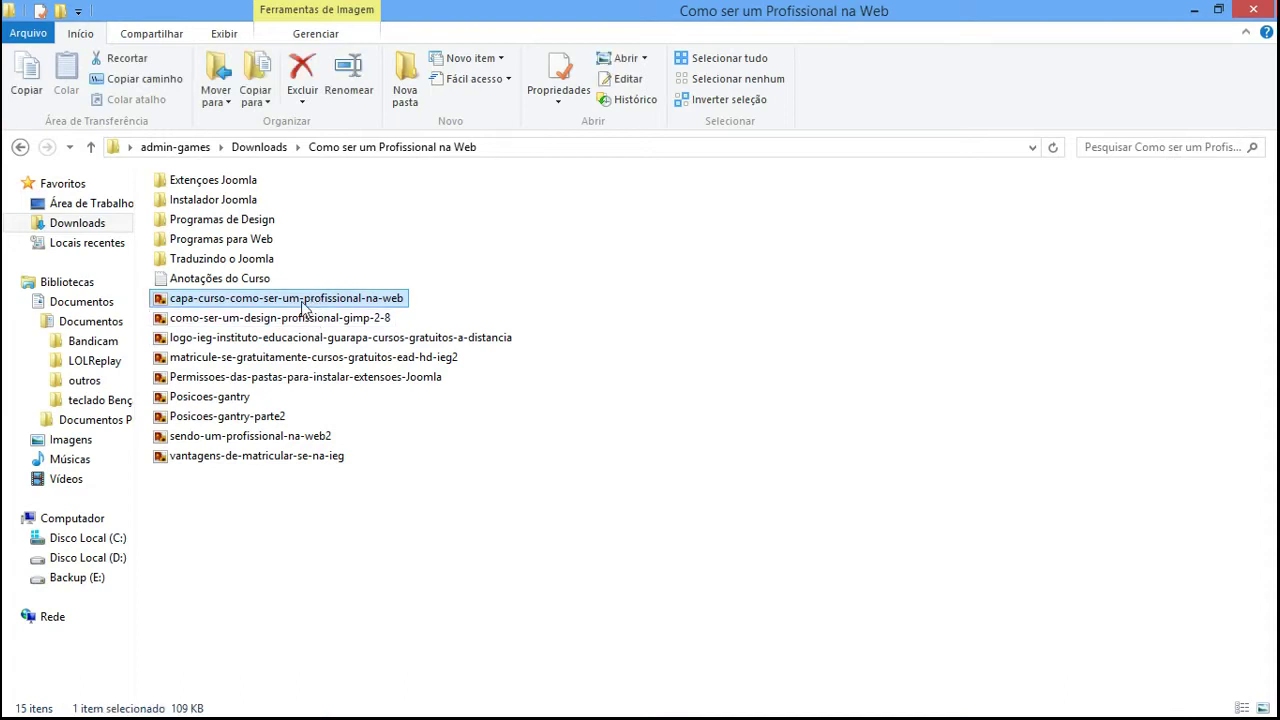
{"action": "right_click", "coordinate": [303, 305]}
{"action": "left_click", "coordinate": [372, 705]}
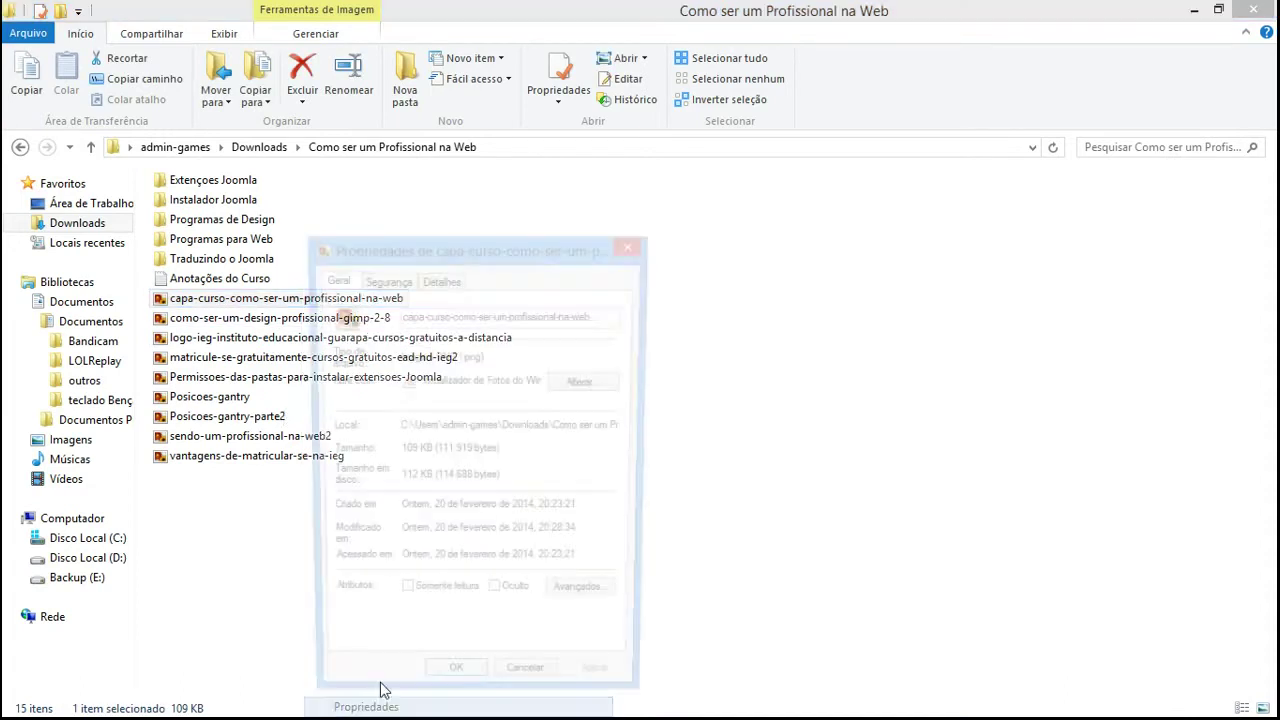
{"action": "left_click", "coordinate": [441, 279]}
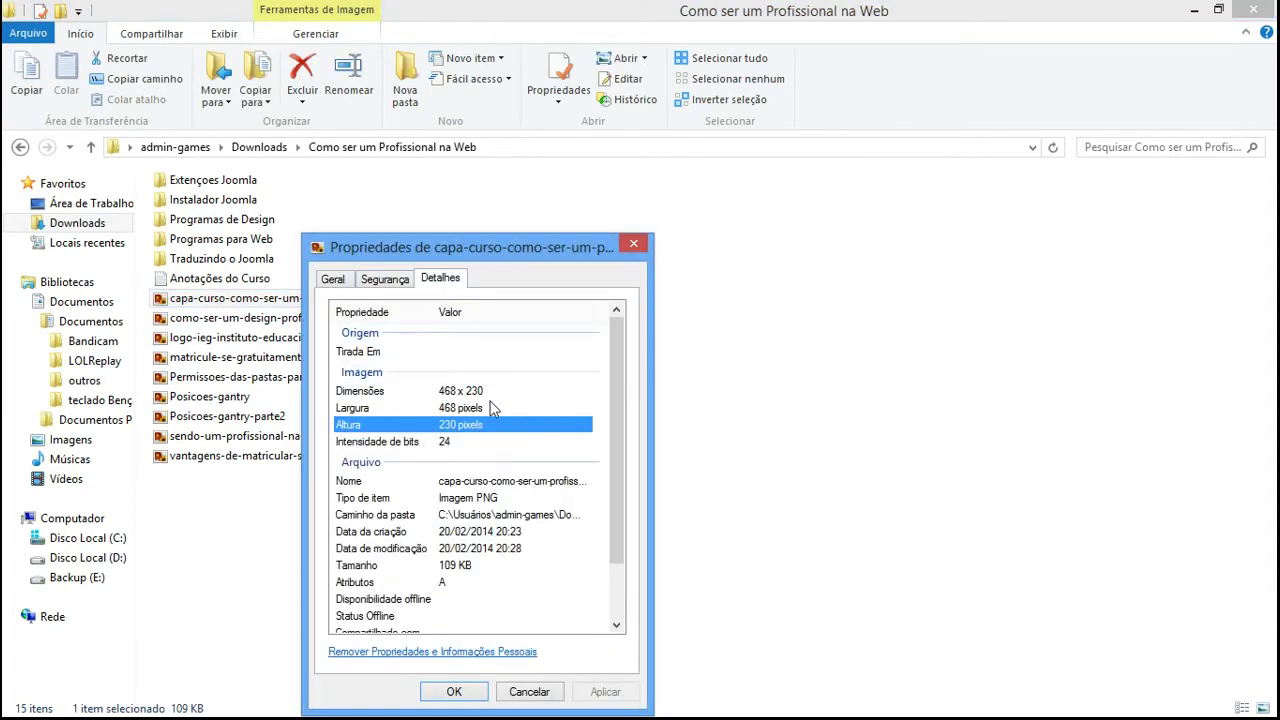
{"action": "left_click", "coordinate": [406, 392]}
{"action": "left_click", "coordinate": [386, 411]}
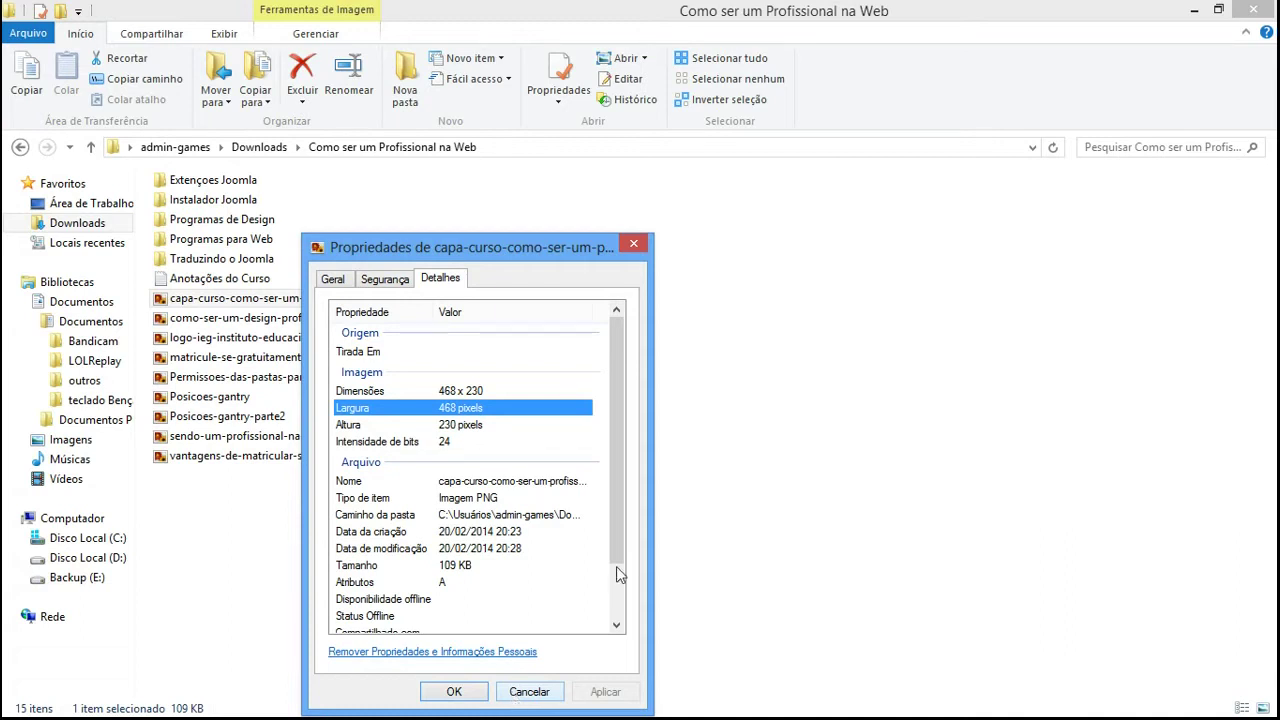
{"action": "left_click", "coordinate": [718, 454]}
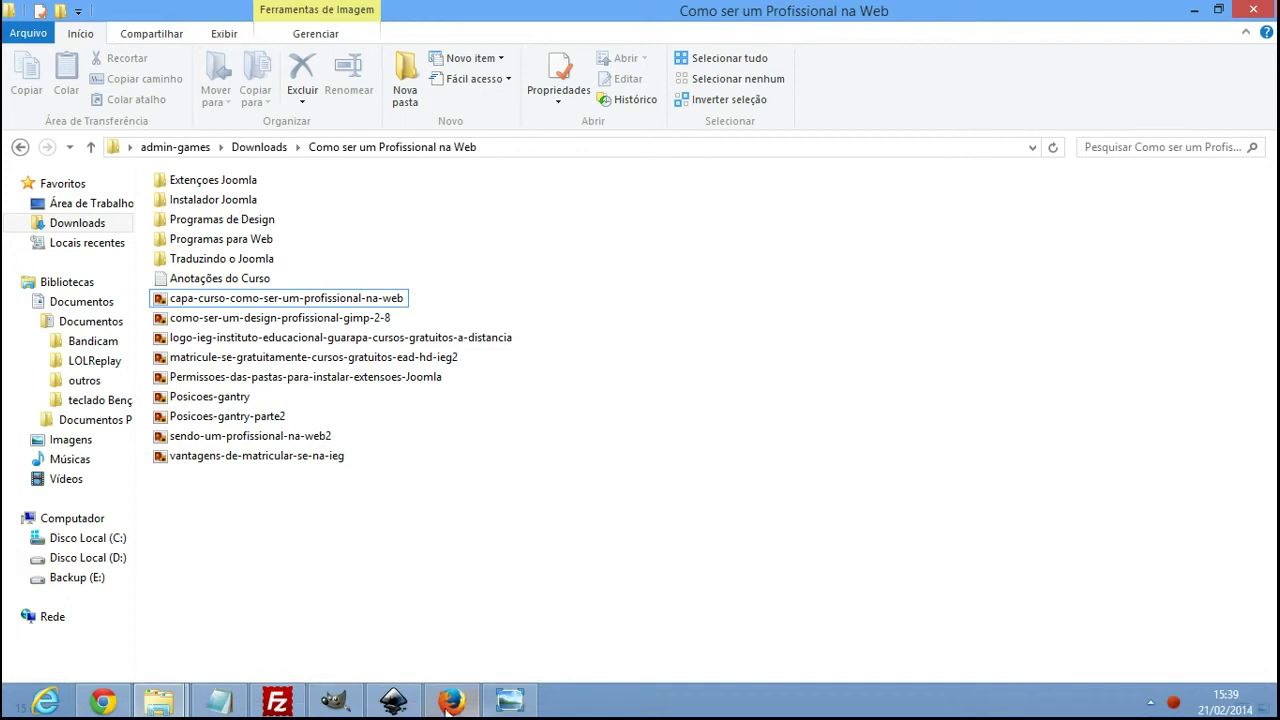
Switch to Inkscape and draw a rectangle about 380 by 182 px above the monitor graphic
{"action": "left_click", "coordinate": [334, 702]}
{"action": "left_click", "coordinate": [393, 704]}
{"action": "left_click", "coordinate": [434, 589]}
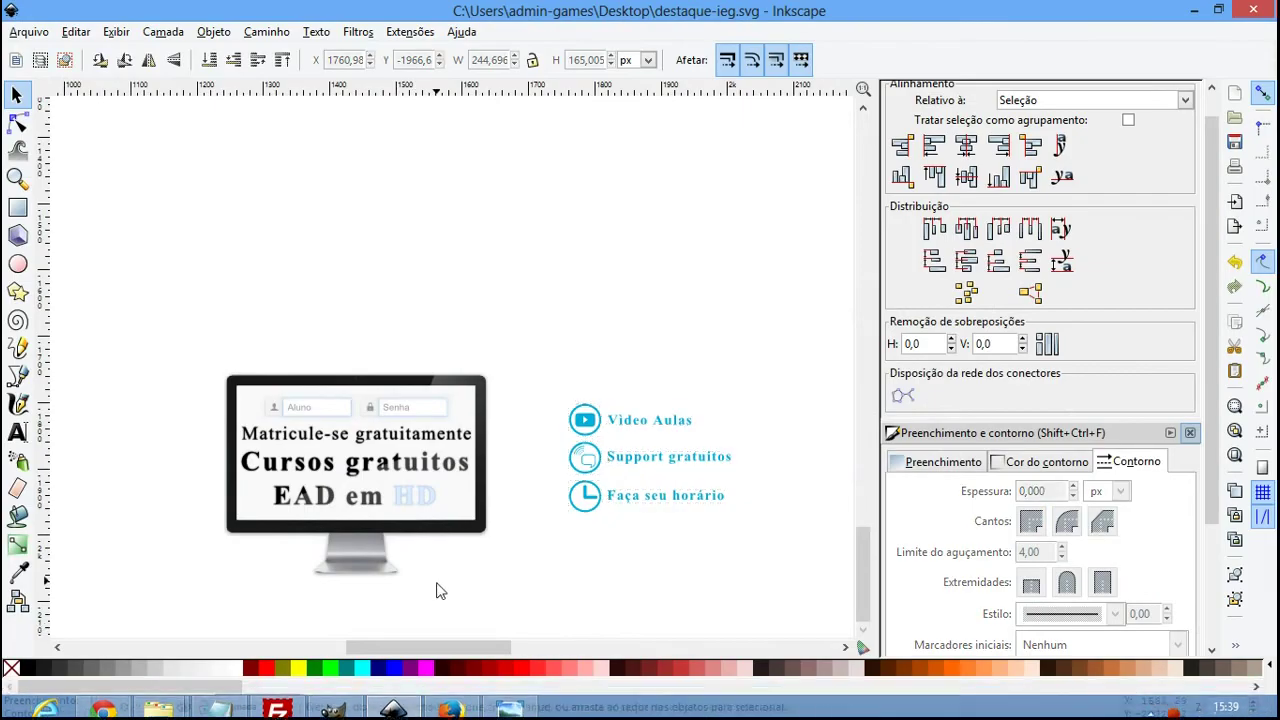
{"action": "left_click", "coordinate": [18, 207]}
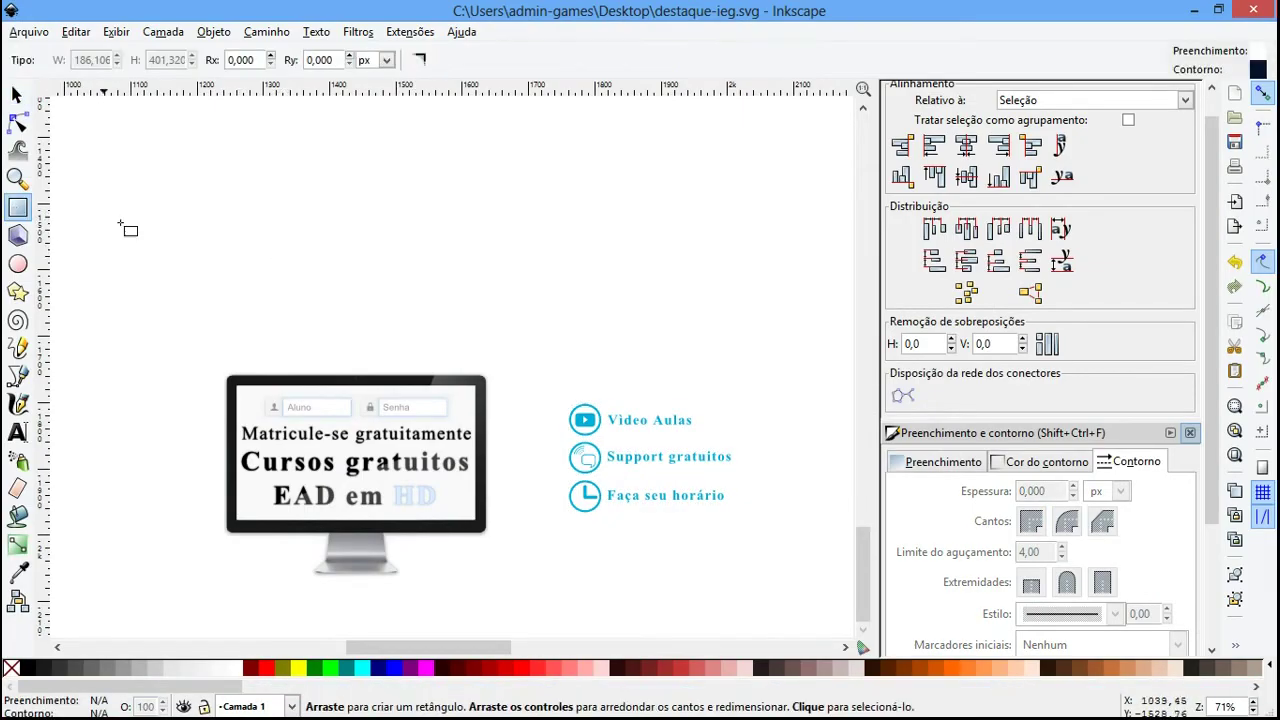
{"action": "left_click_drag", "start_coordinate": [206, 186], "coordinate": [459, 306]}
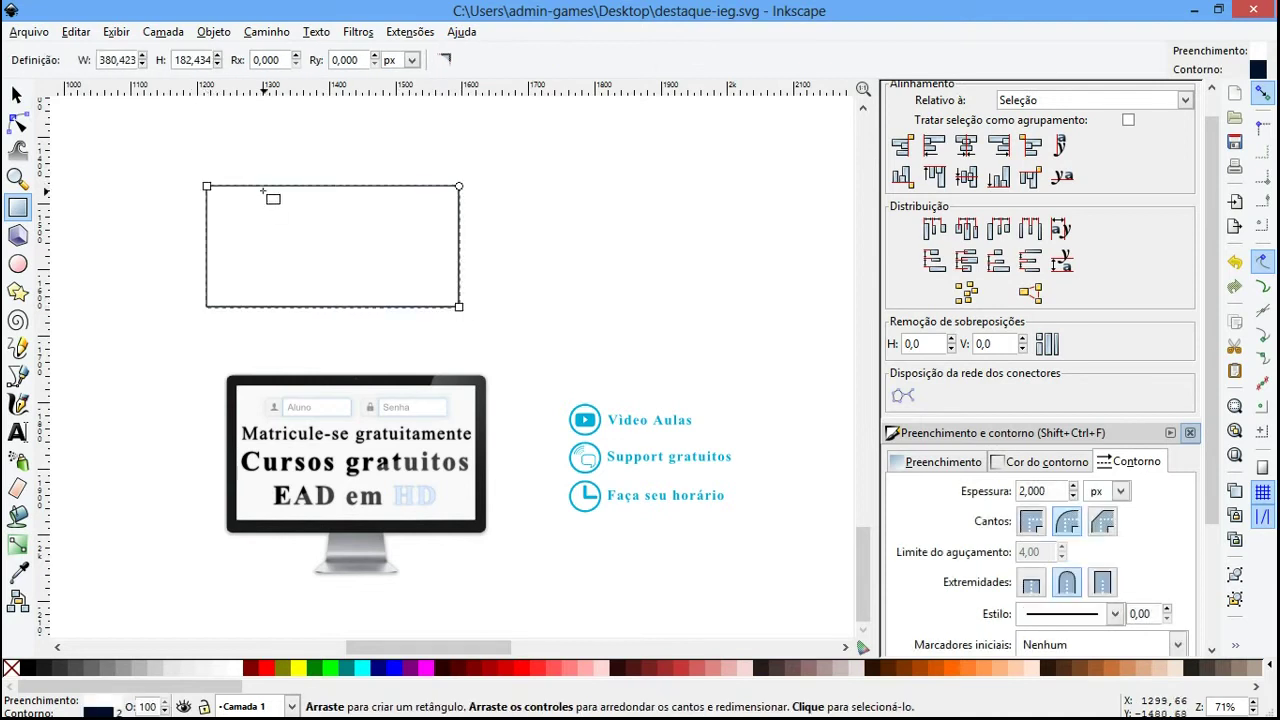
Set the rectangle's width to 468 px and its height to 230 px
{"action": "key", "text": "s"}
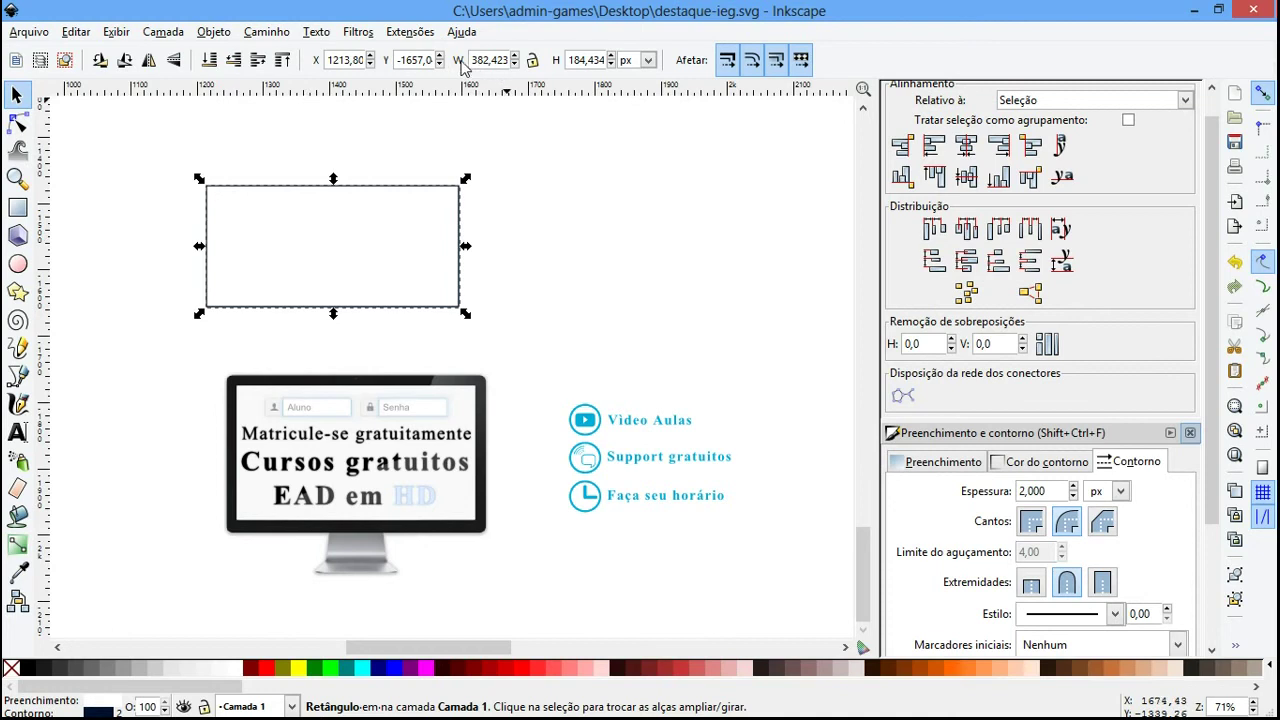
{"action": "key", "text": "ctrl+a"}
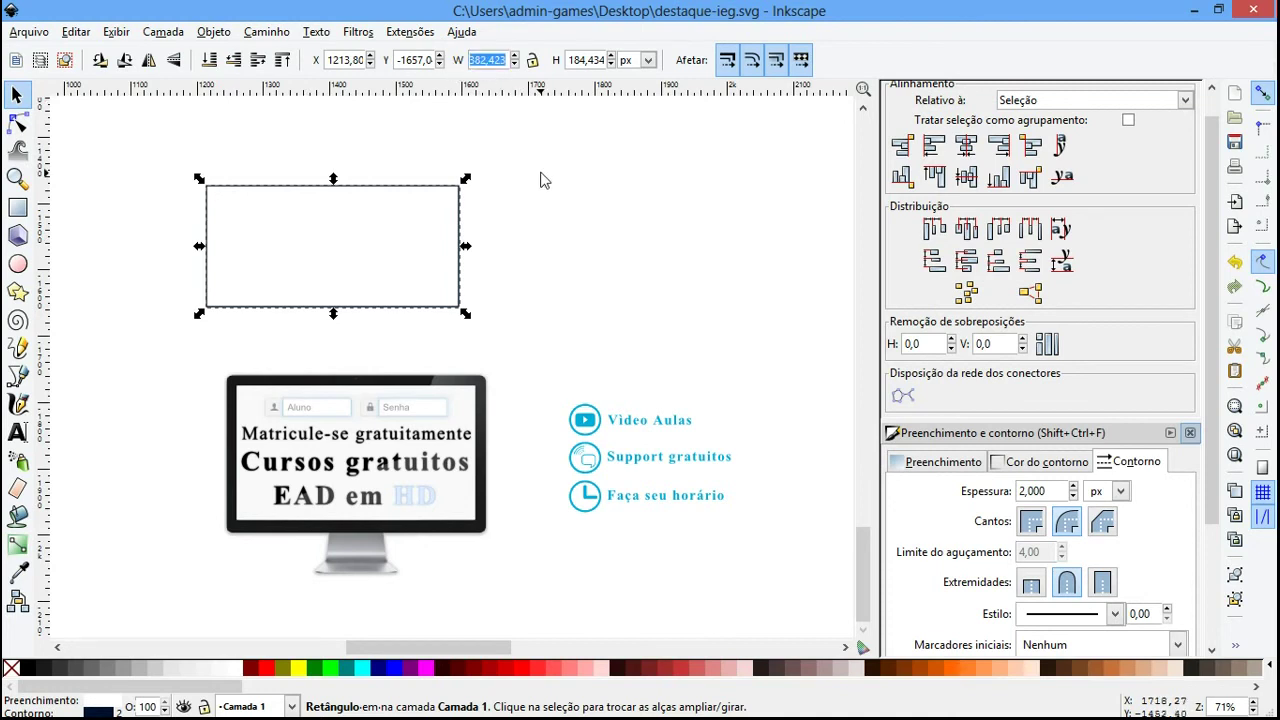
{"action": "type", "text": "468"}
{"action": "key", "text": "Return"}
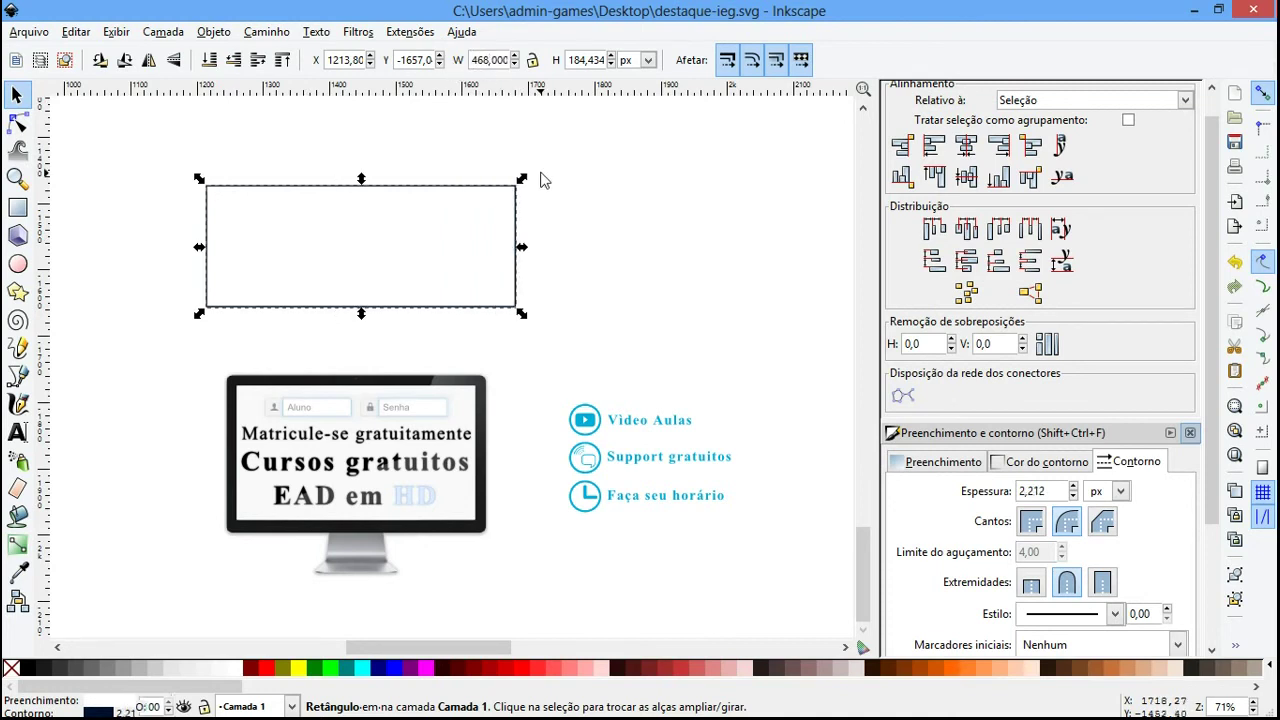
{"action": "triple_click", "coordinate": [597, 59]}
{"action": "type", "text": "230"}
{"action": "key", "text": "Return"}
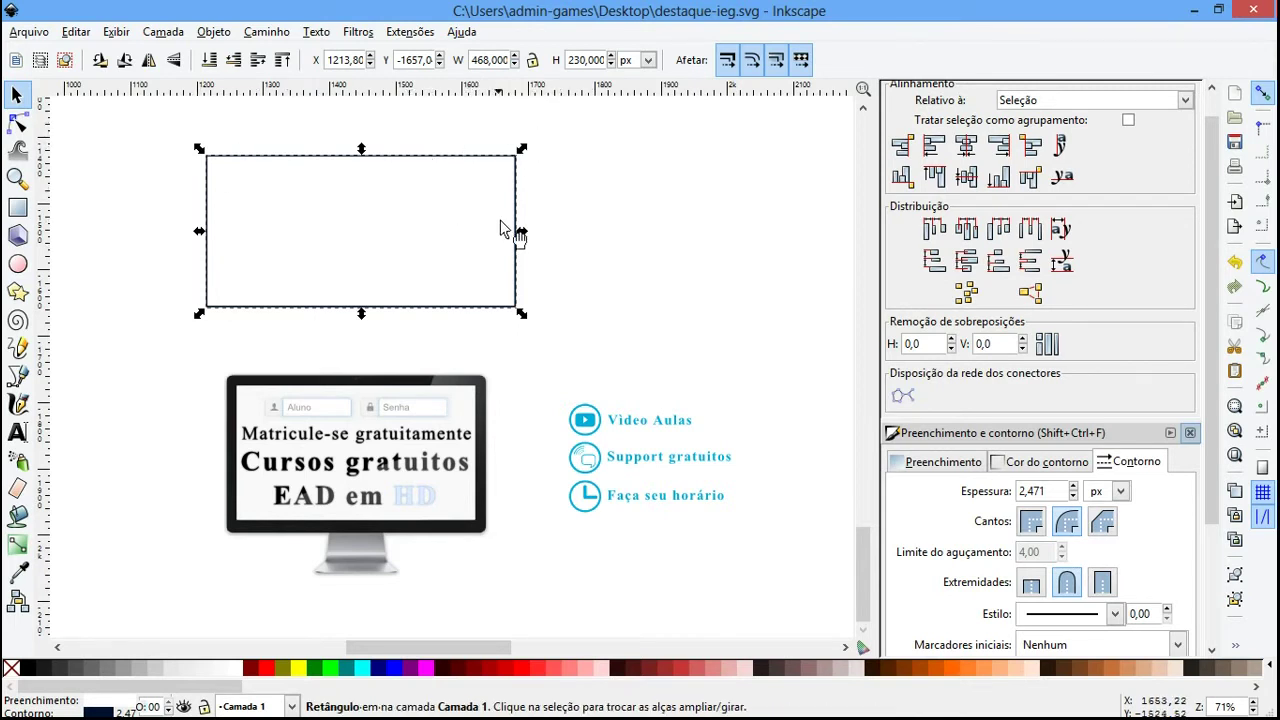
Try narrowing the rectangle to about 269 px wide, and undo the resize
{"action": "left_click_drag", "start_coordinate": [521, 232], "coordinate": [388, 249]}
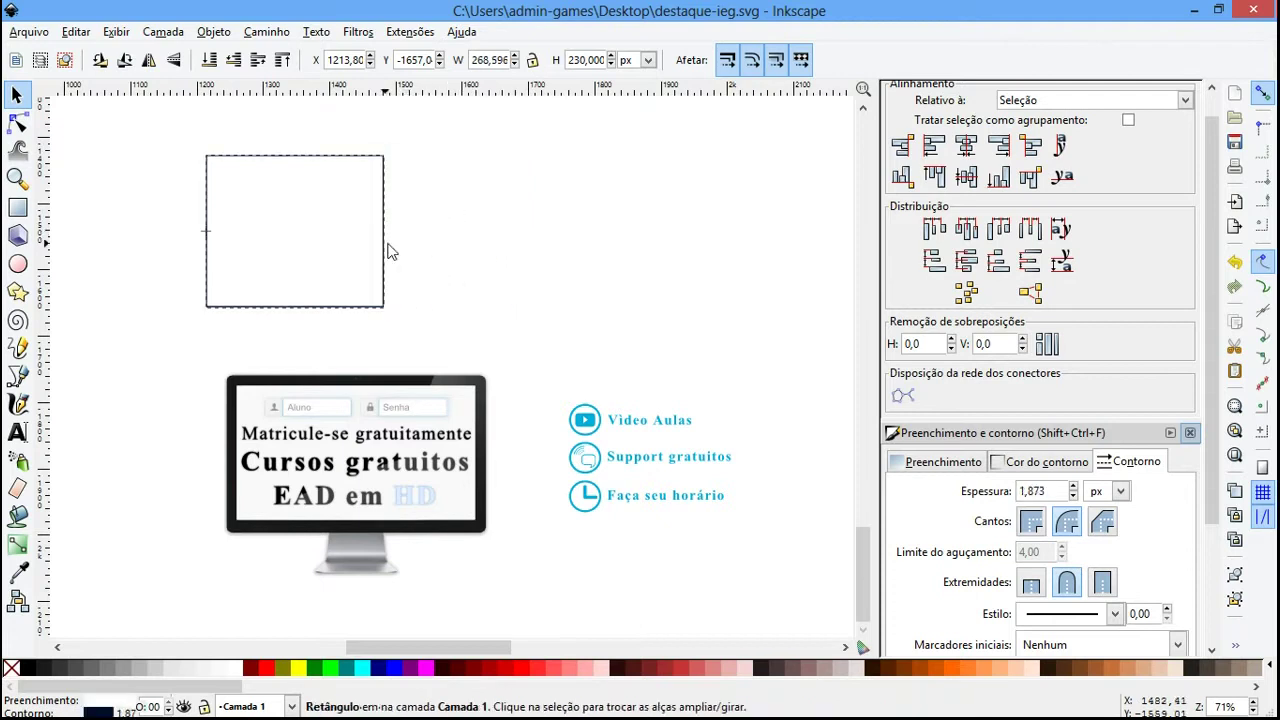
{"action": "left_click", "coordinate": [475, 259]}
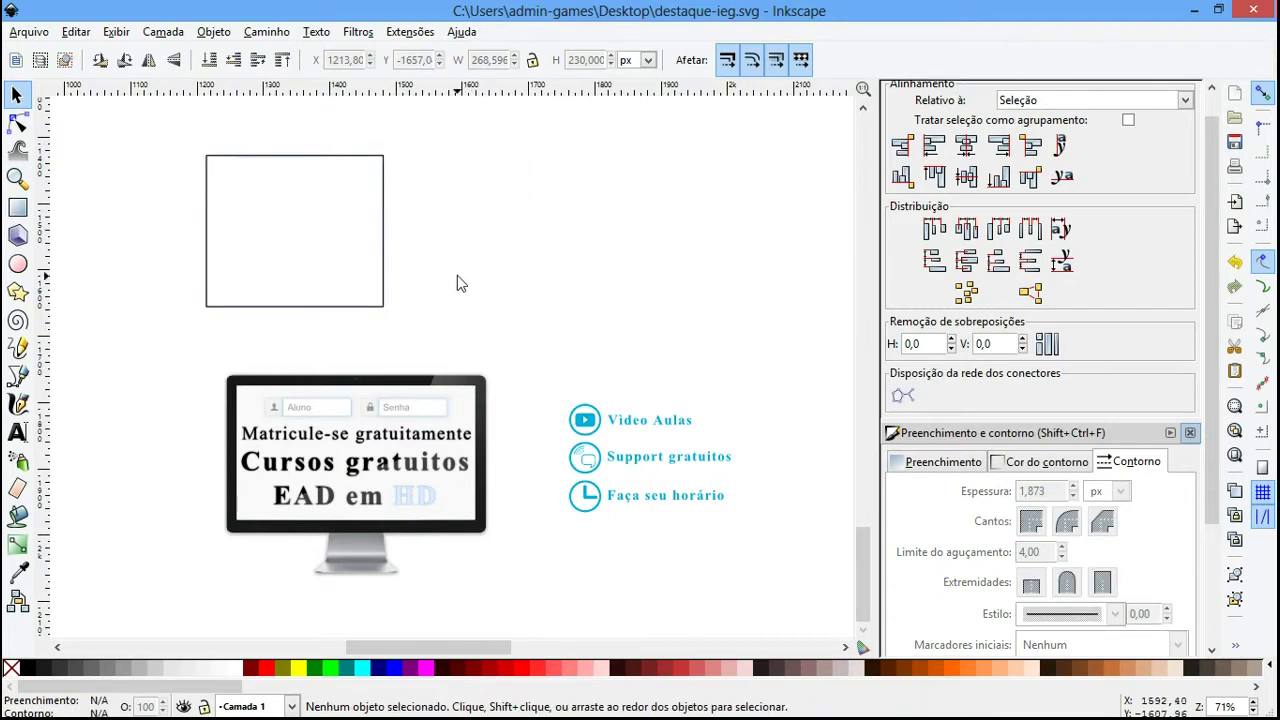
{"action": "left_click", "coordinate": [387, 216]}
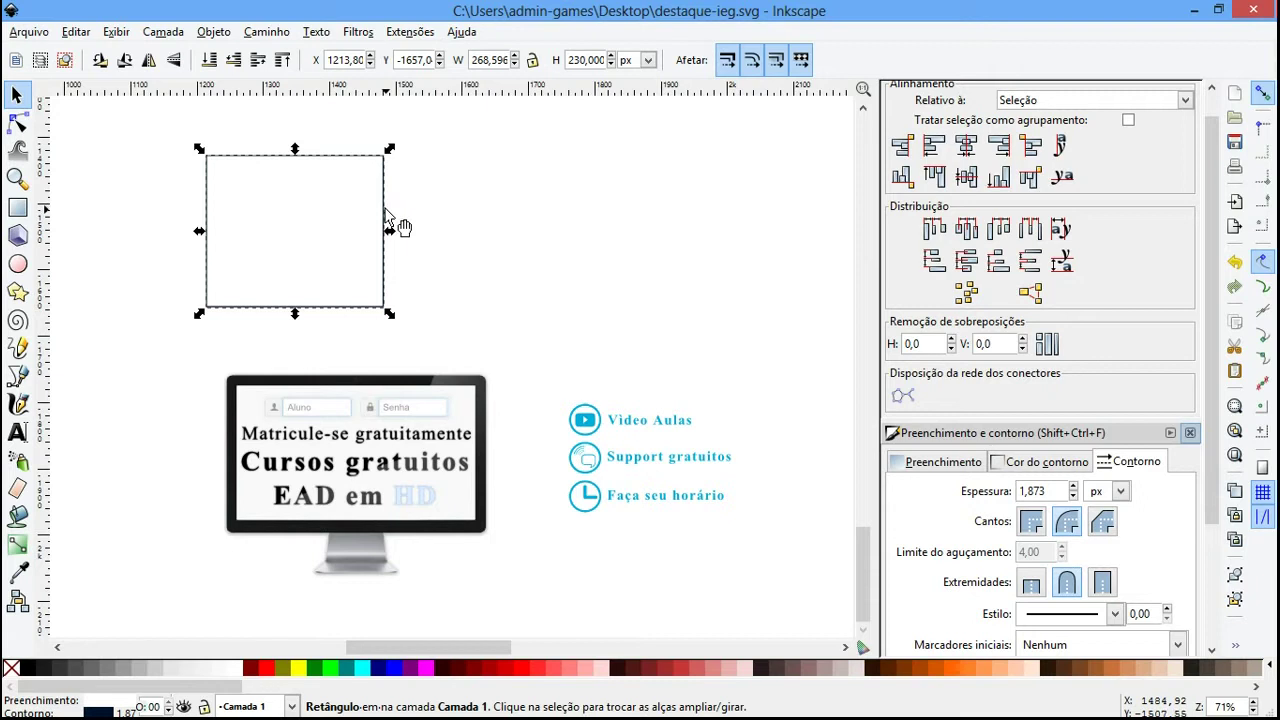
{"action": "key", "text": "ctrl+z"}
Enlarge the rectangle from its lower-right corner to about 532 by 253 px
{"action": "left_click", "coordinate": [549, 328]}
{"action": "left_click_drag", "start_coordinate": [547, 330], "coordinate": [148, 125]}
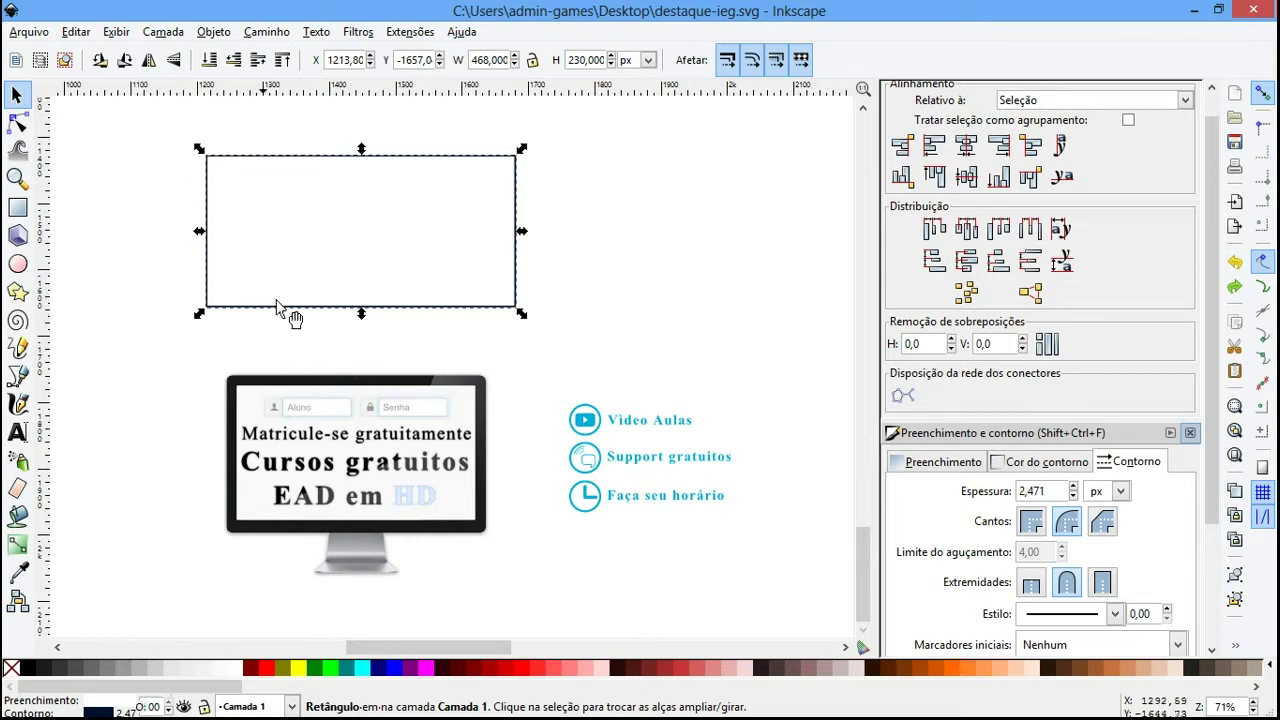
{"action": "left_click_drag", "start_coordinate": [521, 313], "coordinate": [558, 322]}
{"action": "left_click", "coordinate": [606, 331]}
{"action": "left_click", "coordinate": [557, 248]}
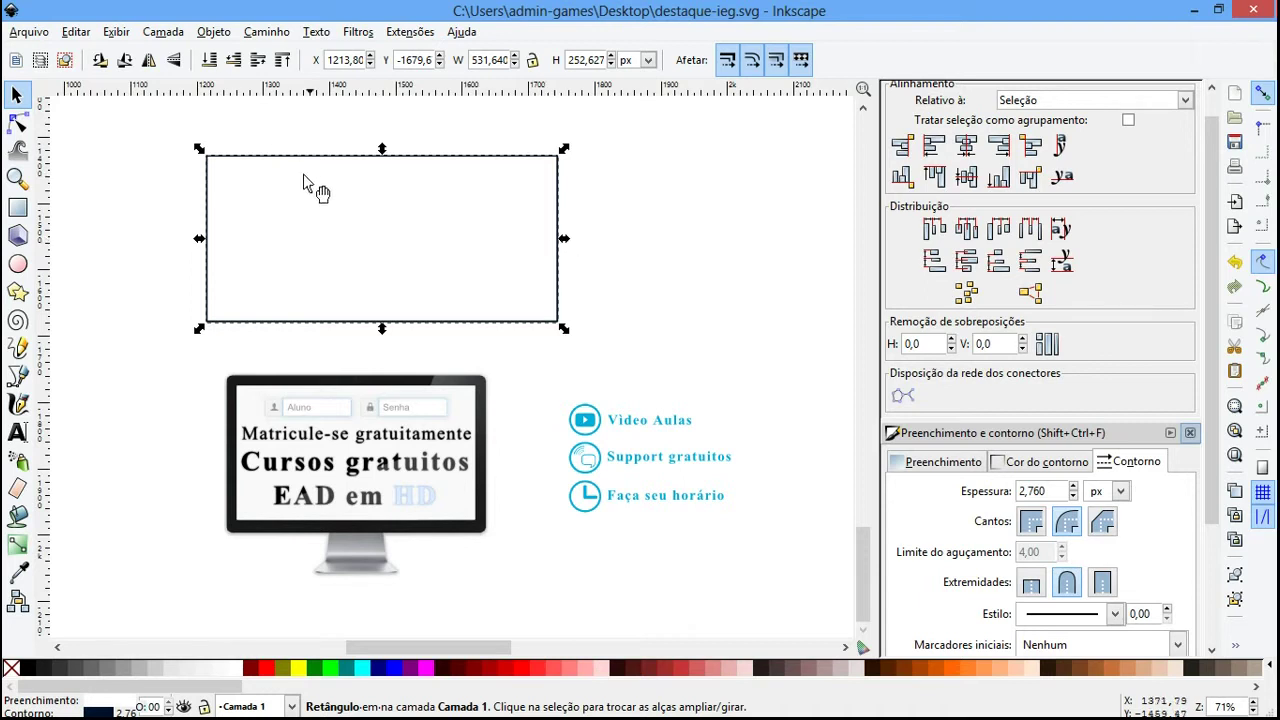
{"action": "left_click", "coordinate": [180, 134]}
{"action": "left_click_drag", "start_coordinate": [173, 130], "coordinate": [620, 346]}
{"action": "left_click", "coordinate": [605, 345]}
Add the text "nome 01" inside the rectangle and enlarge it to fill most of the rectangle's width
{"action": "left_click", "coordinate": [17, 432]}
{"action": "left_click", "coordinate": [256, 250]}
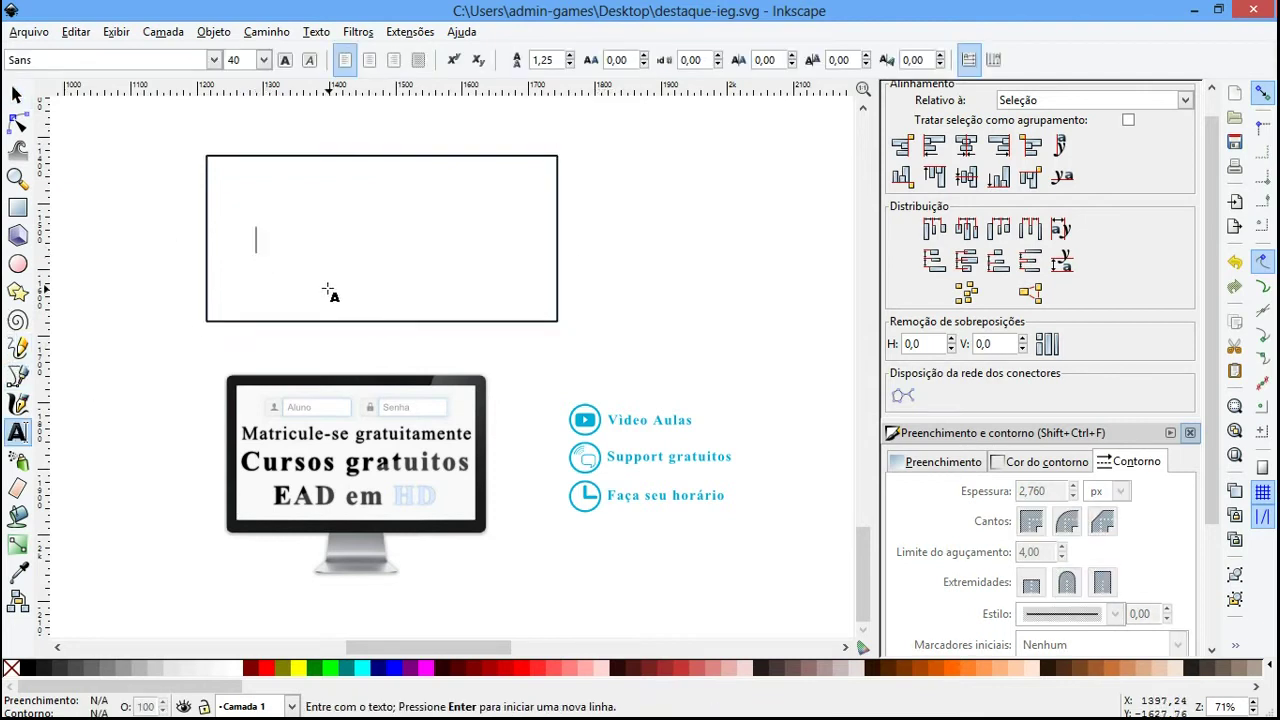
{"action": "type", "text": "nome 01"}
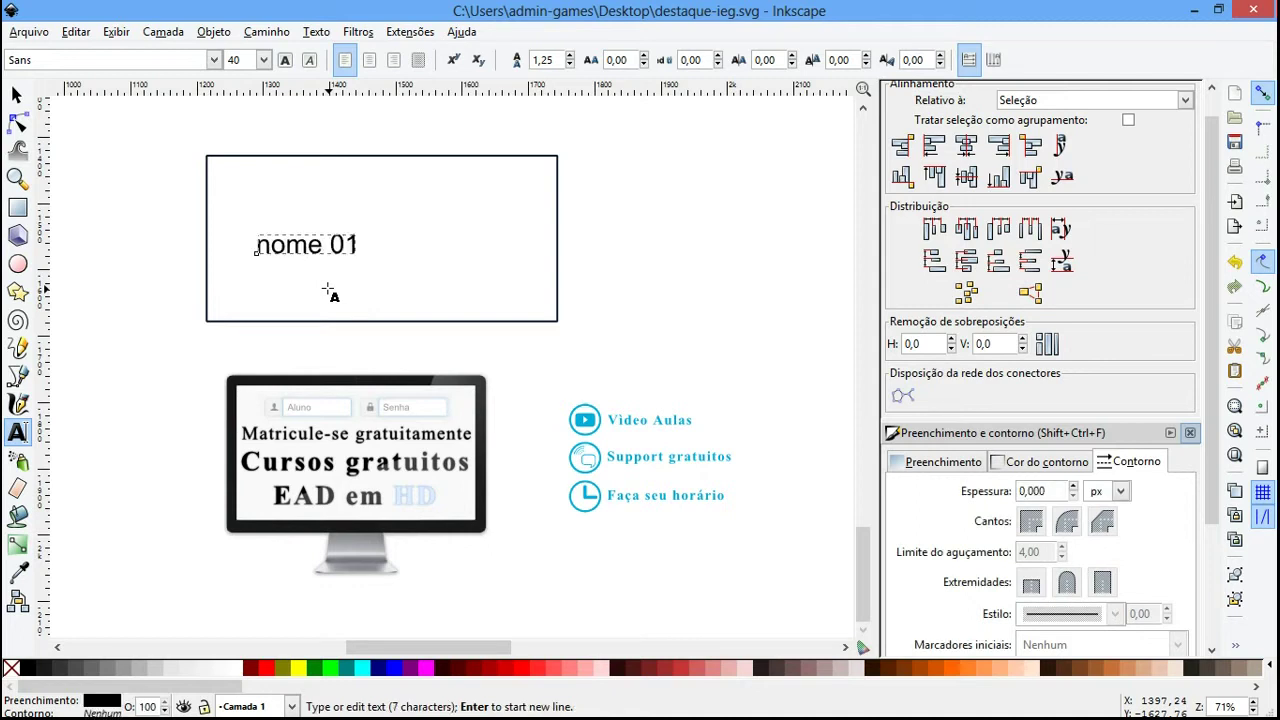
{"action": "key", "text": "F1"}
{"action": "left_click_drag", "start_coordinate": [360, 263], "coordinate": [468, 265]}
{"action": "left_click", "coordinate": [540, 220], "text": "shift"}
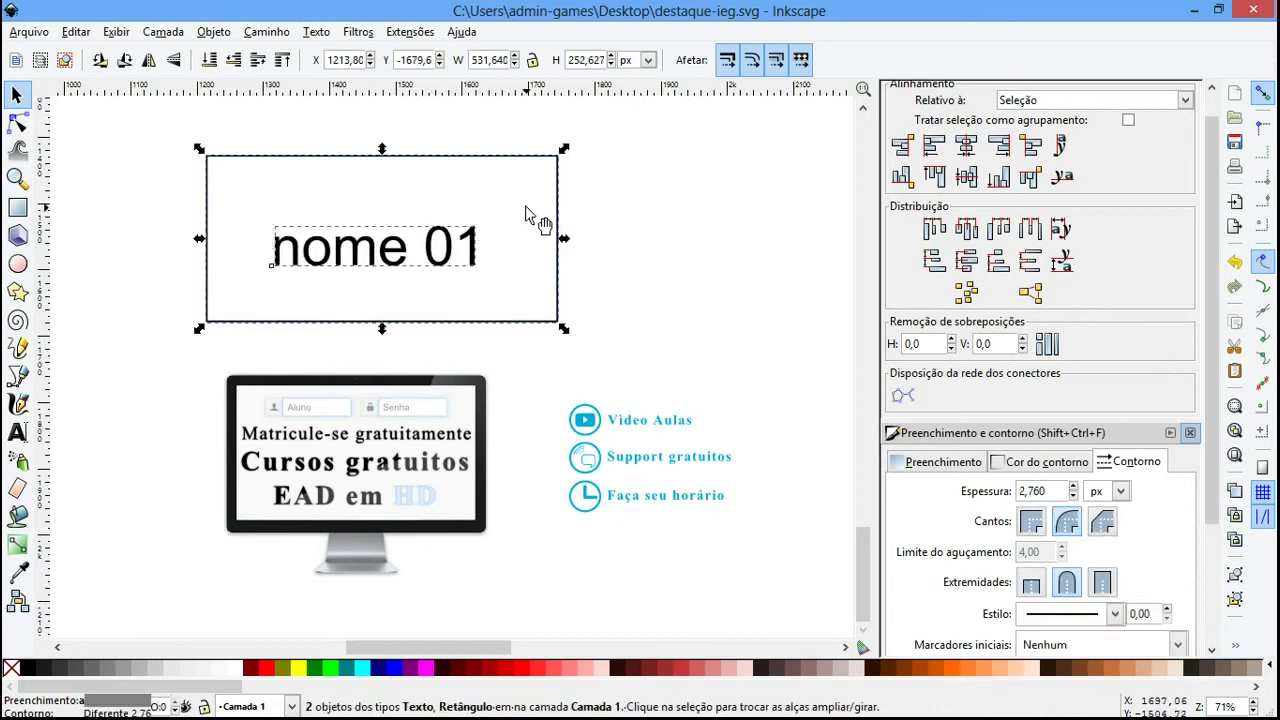
{"action": "left_click", "coordinate": [617, 270]}
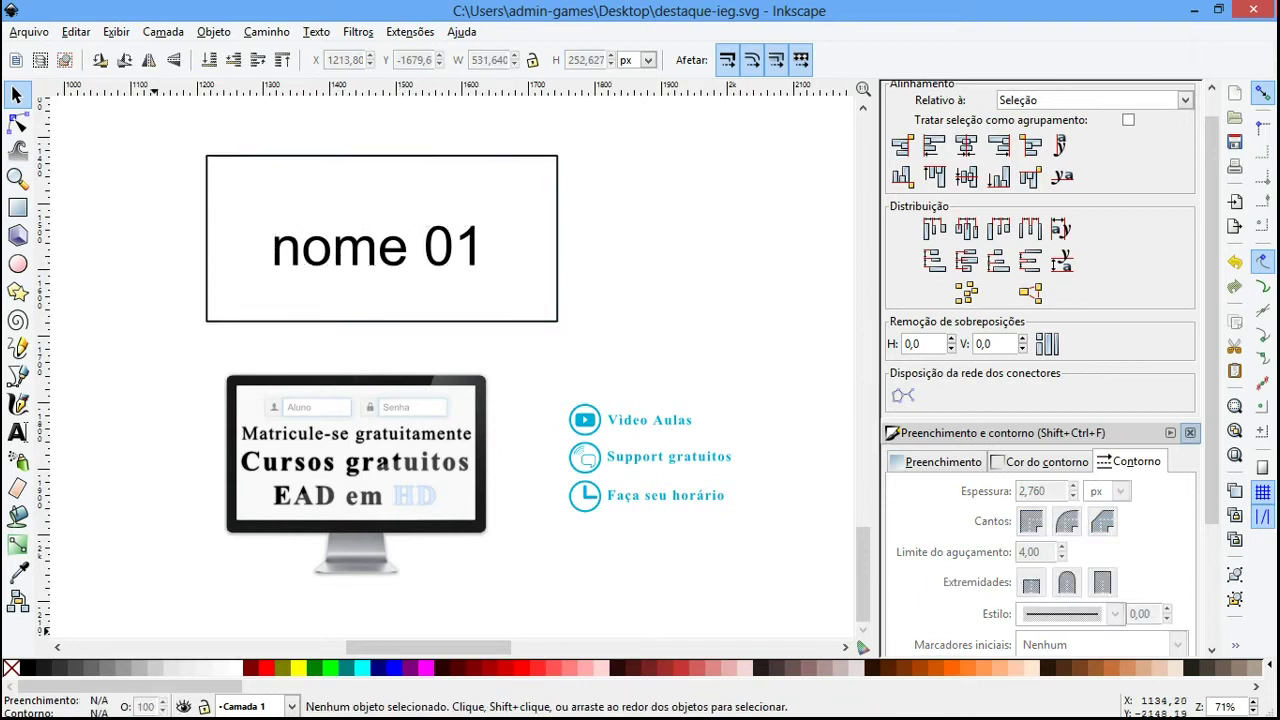
Switch back to the Slideshow CK module in Chrome and set the slideshow's Width to 470
{"action": "left_click", "coordinate": [103, 701]}
{"action": "left_click", "coordinate": [223, 462]}
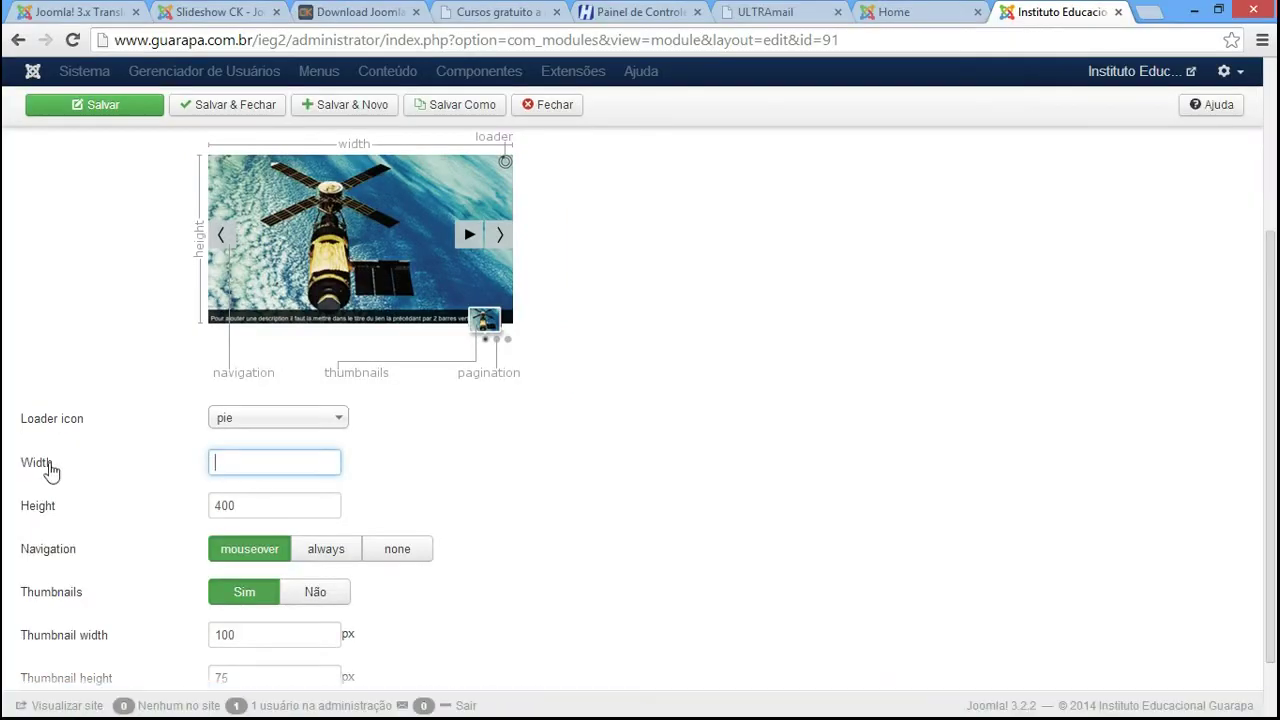
{"action": "type", "text": "468"}
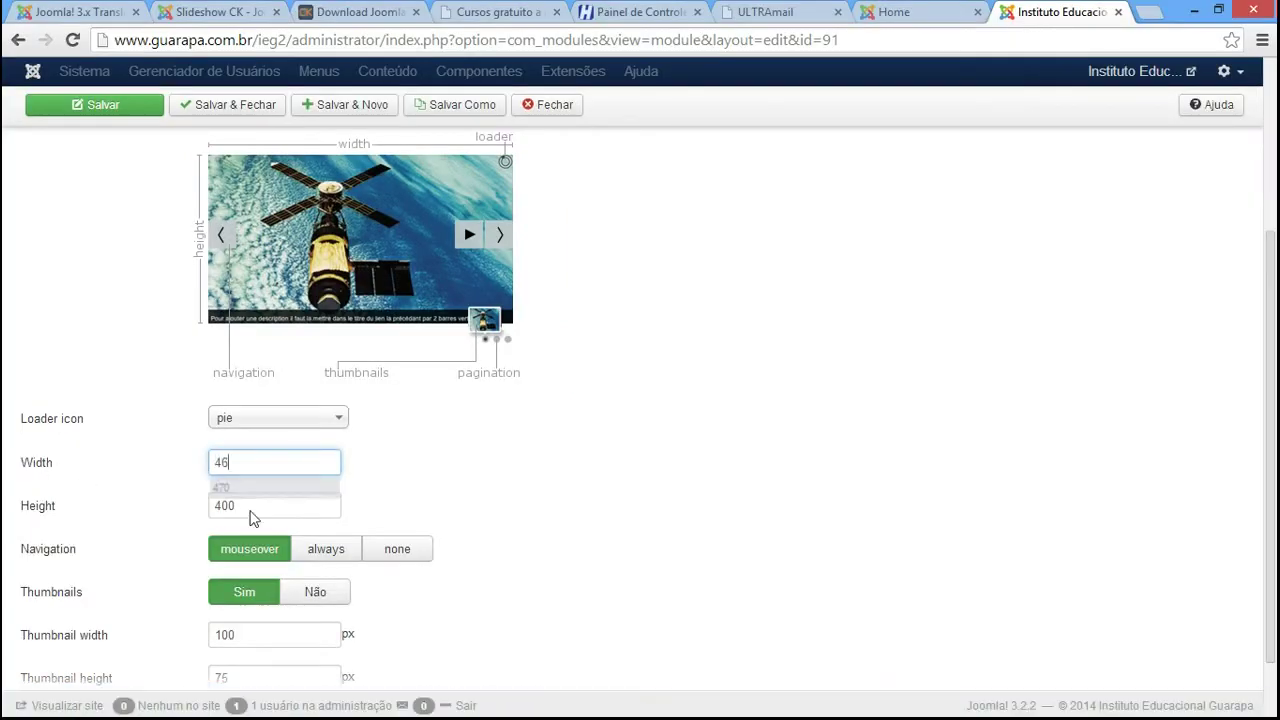
{"action": "double_click", "coordinate": [254, 460]}
{"action": "type", "text": "47"}
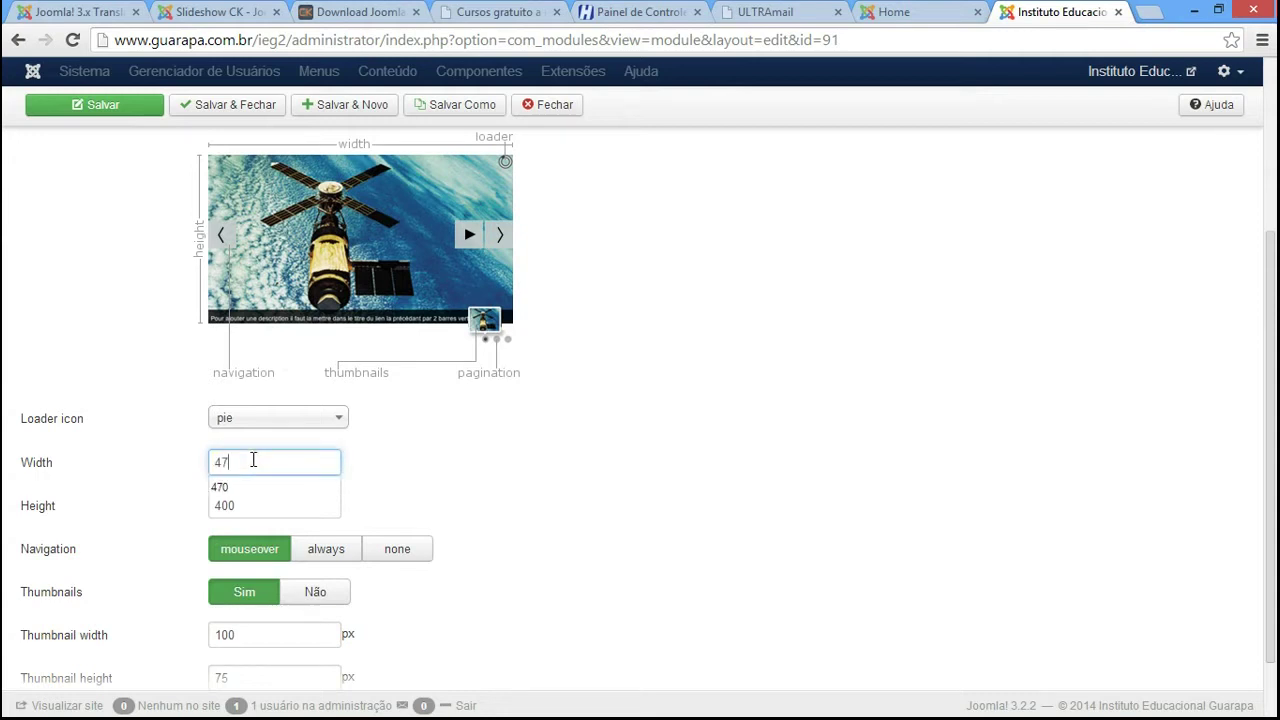
{"action": "type", "text": "0"}
{"action": "left_click", "coordinate": [264, 484]}
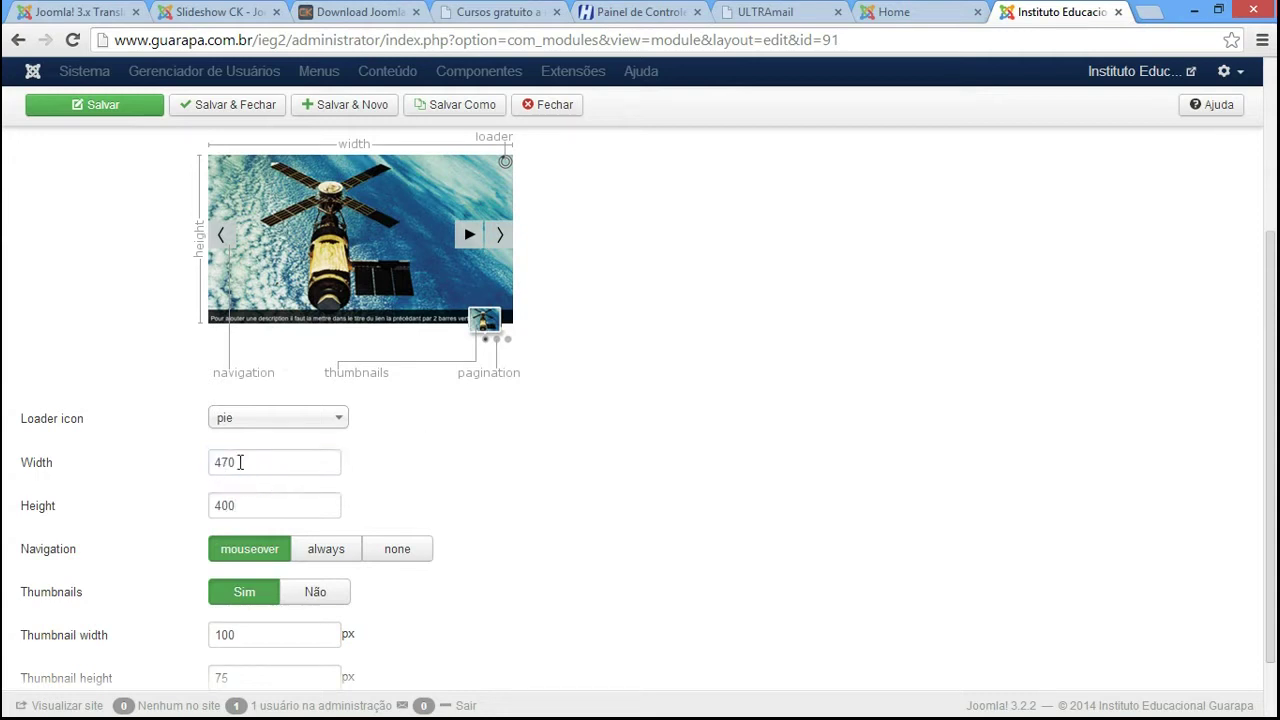
Set the slideshow's Height to 230 and save the module
{"action": "double_click", "coordinate": [273, 503]}
{"action": "type", "text": "230"}
{"action": "left_click", "coordinate": [372, 470]}
{"action": "scroll", "coordinate": [431, 500], "scroll_direction": "down", "scroll_amount": 1}
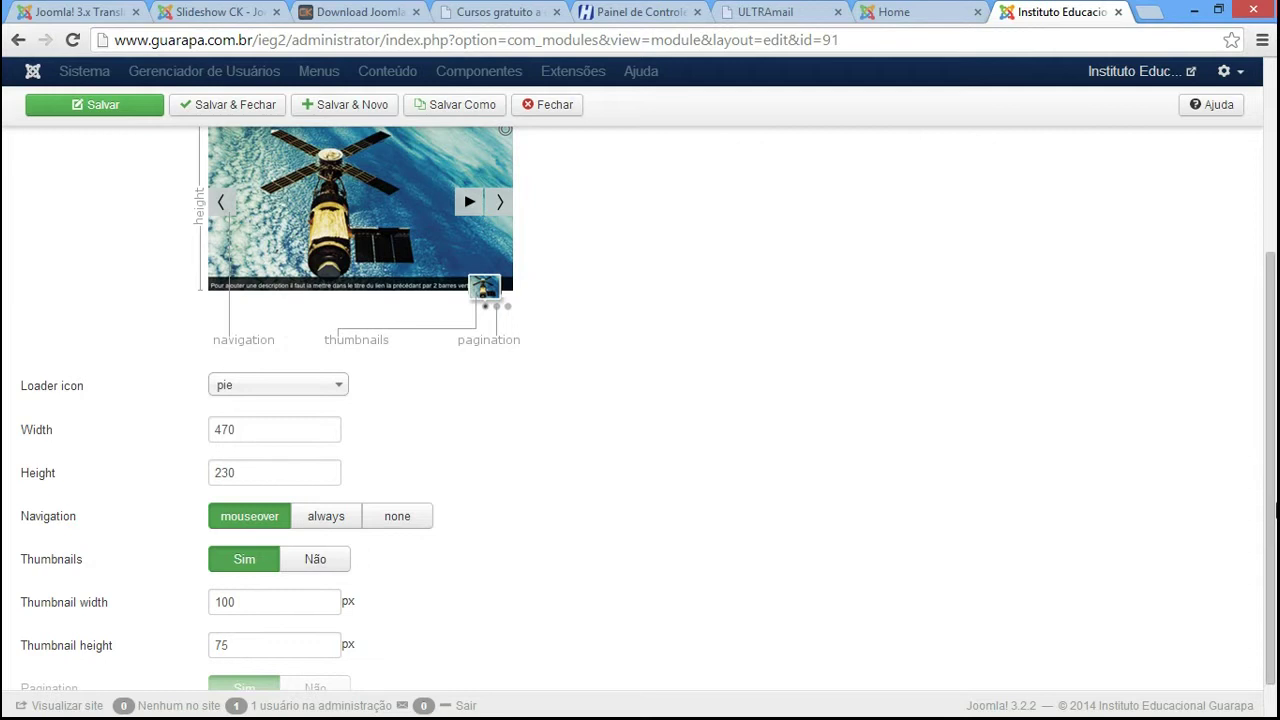
{"action": "scroll", "coordinate": [1276, 586], "scroll_direction": "down", "scroll_amount": 1}
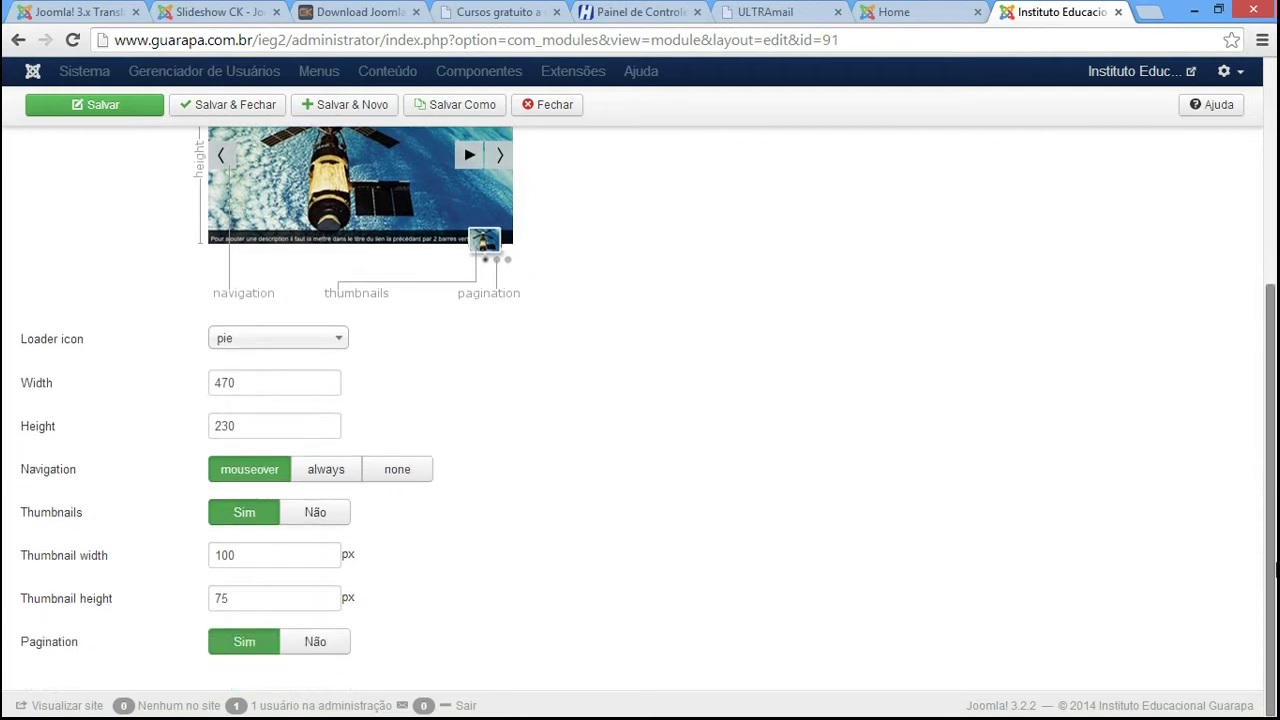
{"action": "scroll", "coordinate": [1276, 570], "scroll_direction": "up", "scroll_amount": 5}
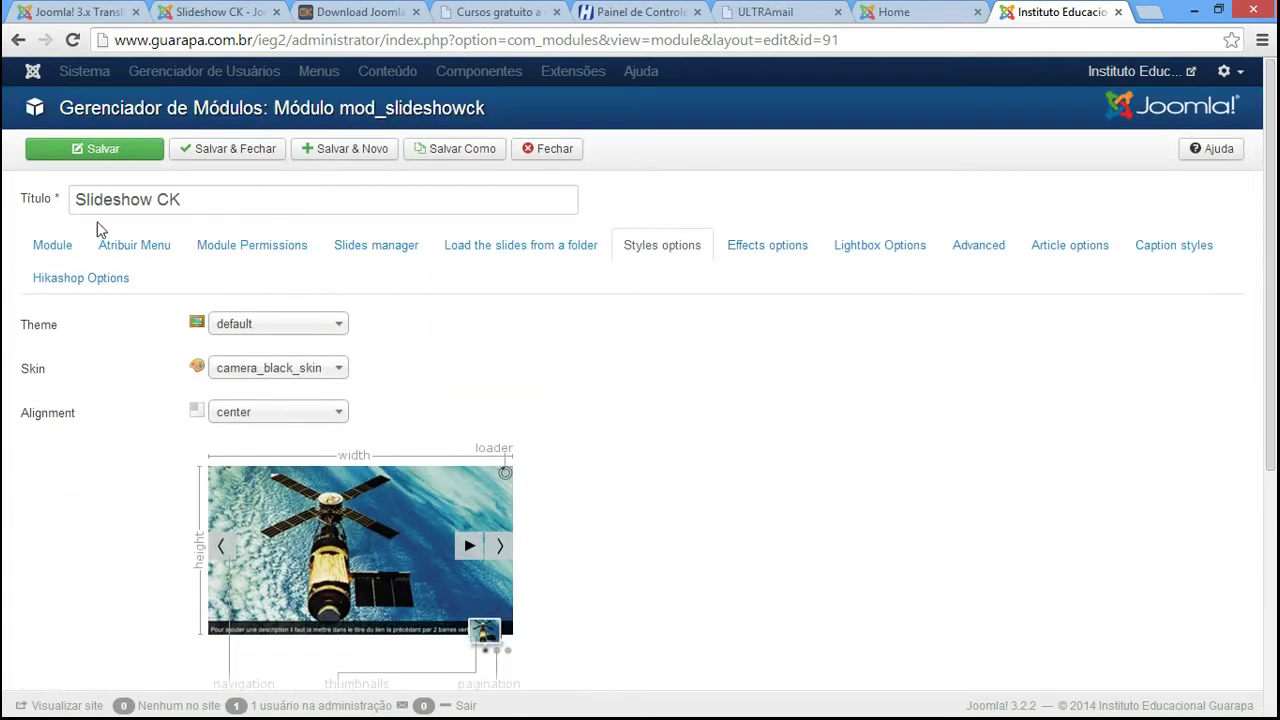
{"action": "left_click", "coordinate": [60, 148]}
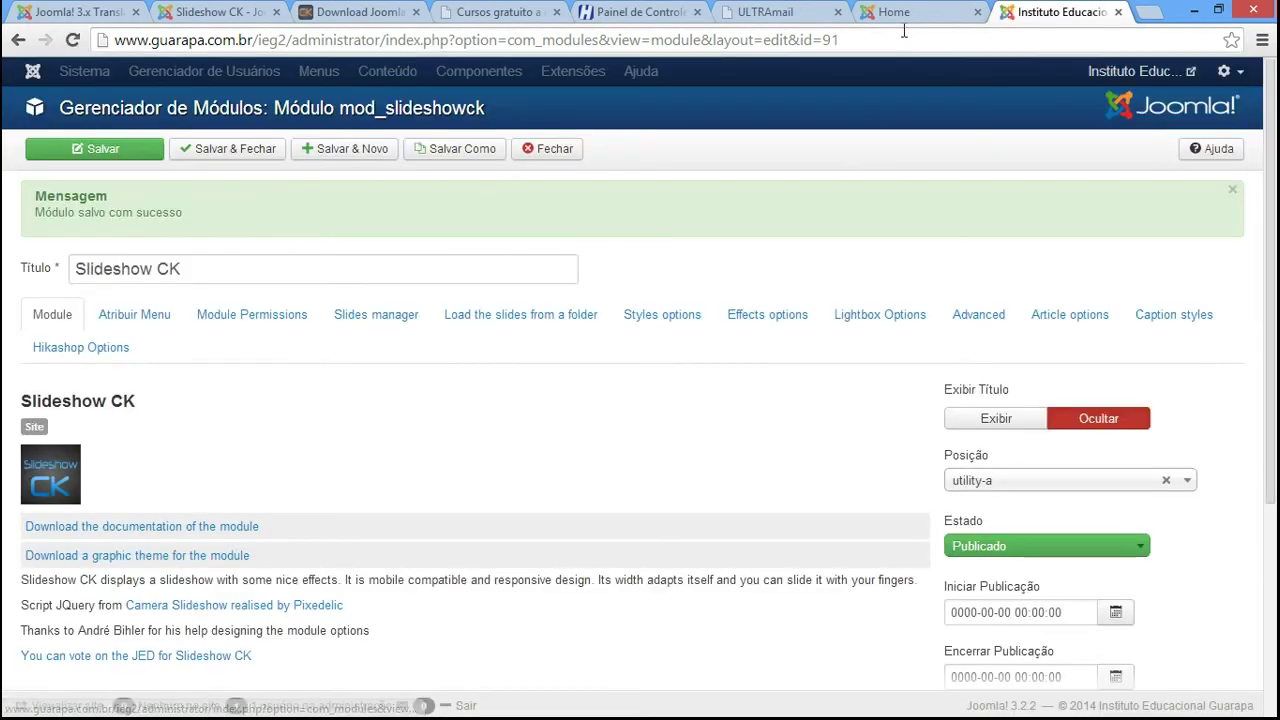
Reload the site's home page and advance the slideshow to its second slide
{"action": "left_click", "coordinate": [918, 11]}
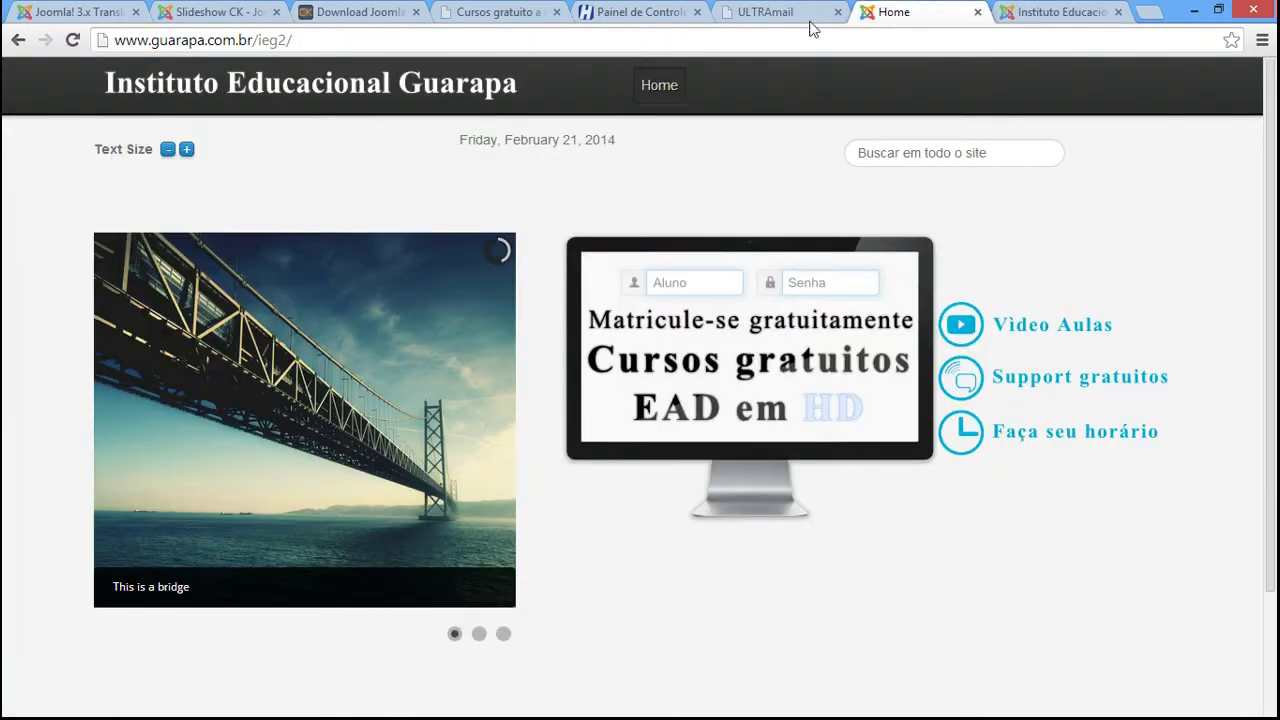
{"action": "left_click", "coordinate": [71, 42]}
{"action": "mouse_move", "coordinate": [145, 256]}
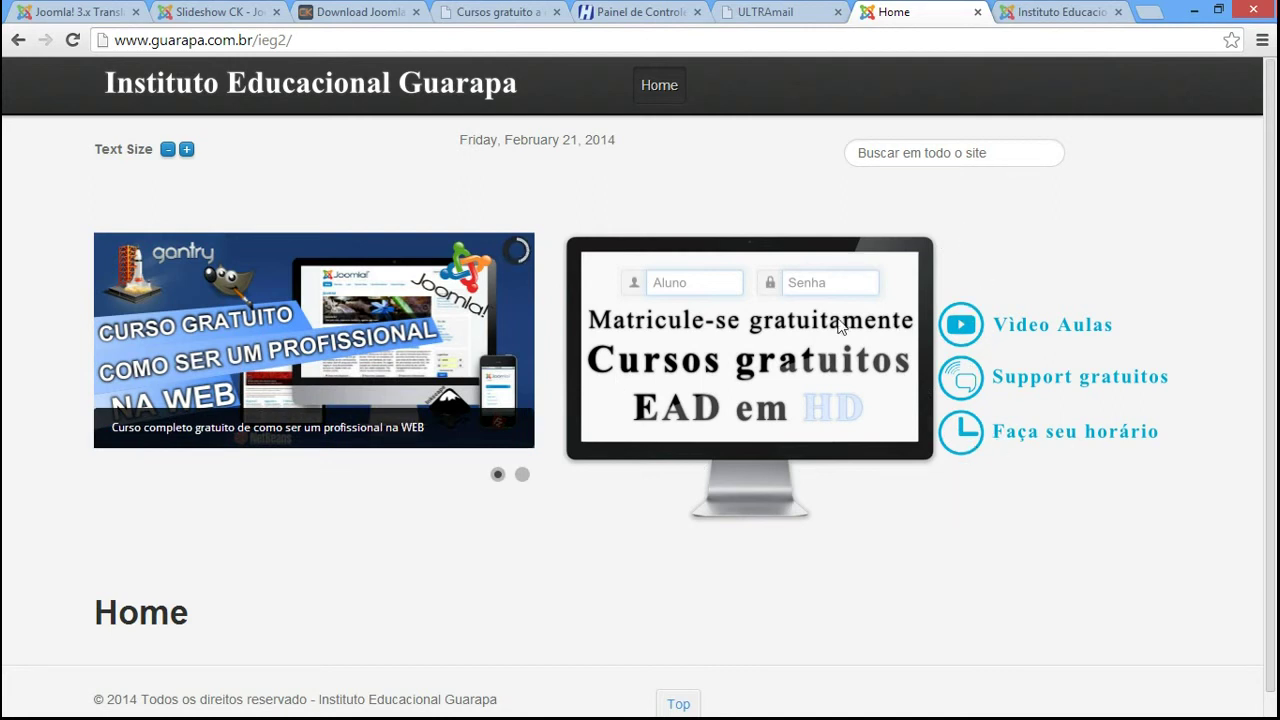
{"action": "mouse_move", "coordinate": [245, 240]}
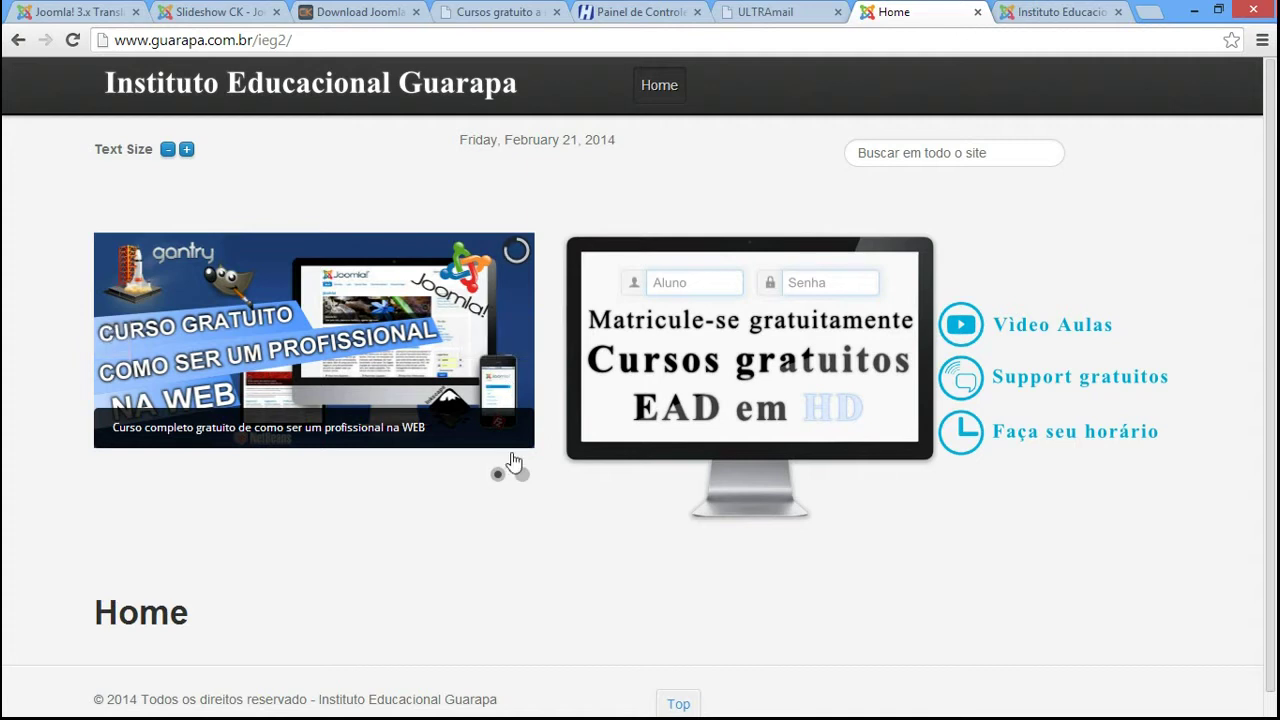
{"action": "mouse_move", "coordinate": [512, 350]}
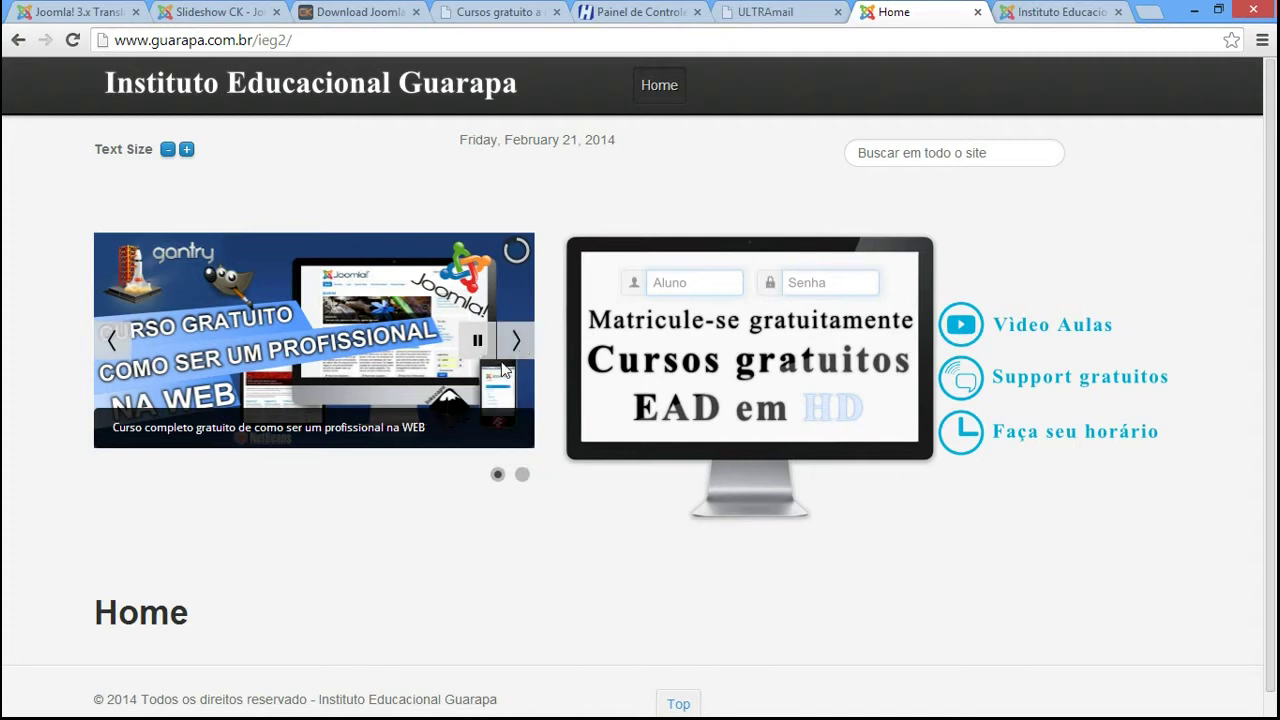
{"action": "left_click", "coordinate": [517, 345]}
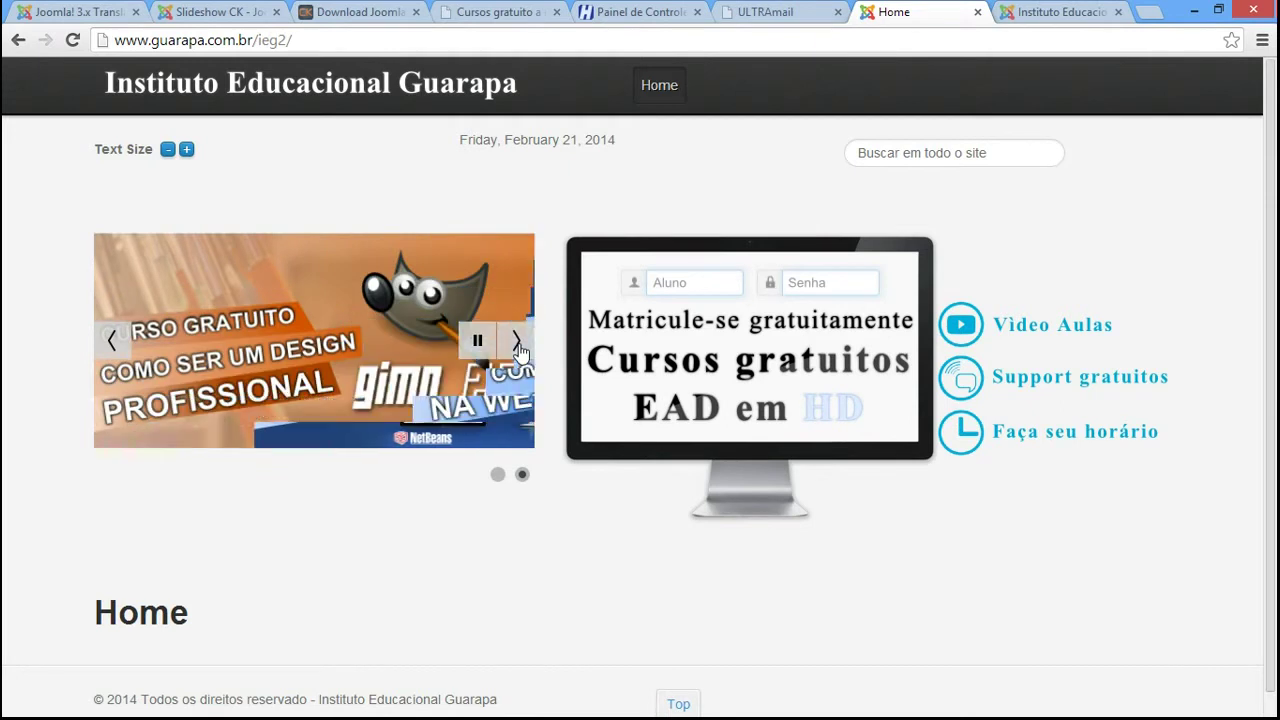
Return to the Slideshow CK module settings, open its style options and browse the available skins
{"action": "key", "text": "ctrl+Tab"}
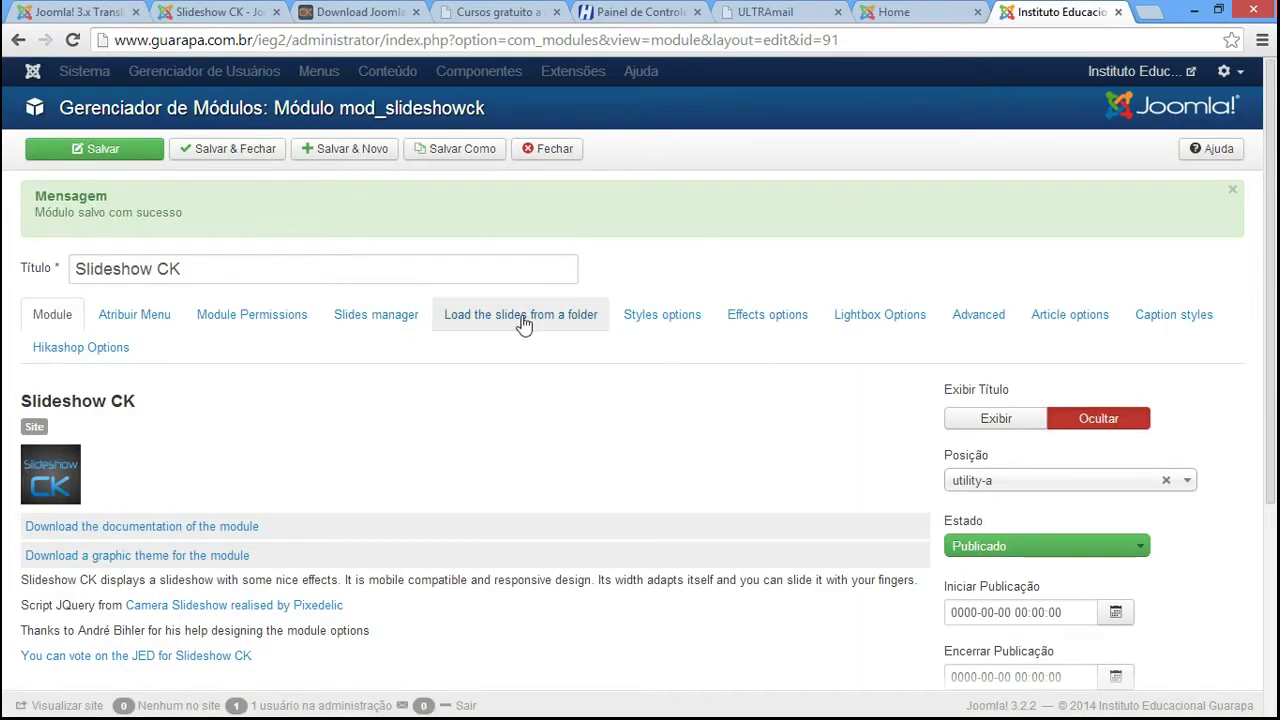
{"action": "left_click", "coordinate": [663, 316]}
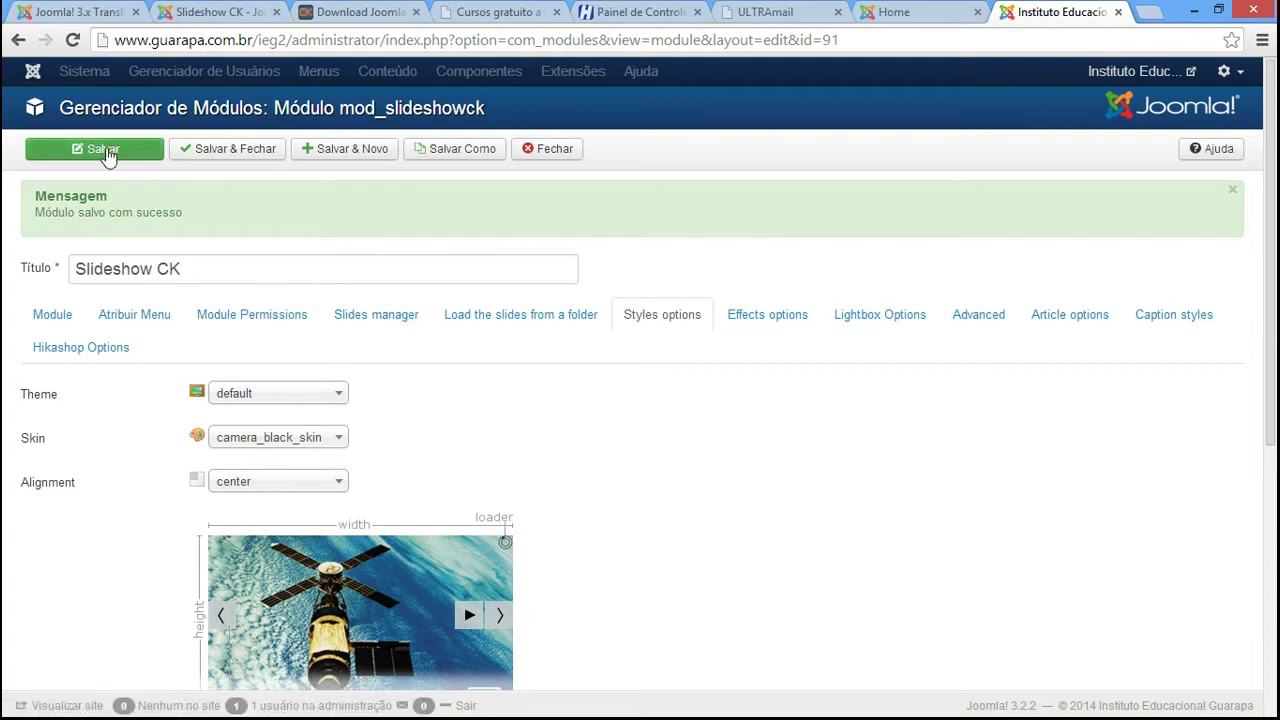
{"action": "left_click", "coordinate": [63, 330]}
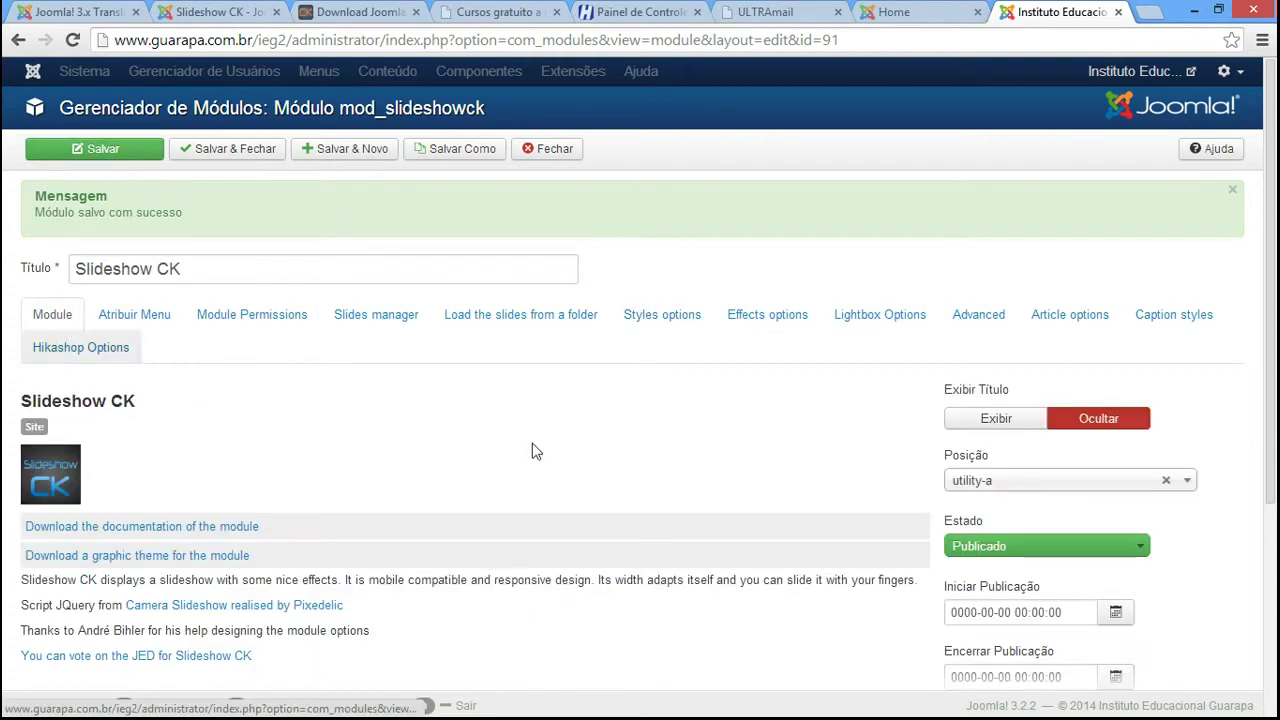
{"action": "left_click", "coordinate": [666, 321]}
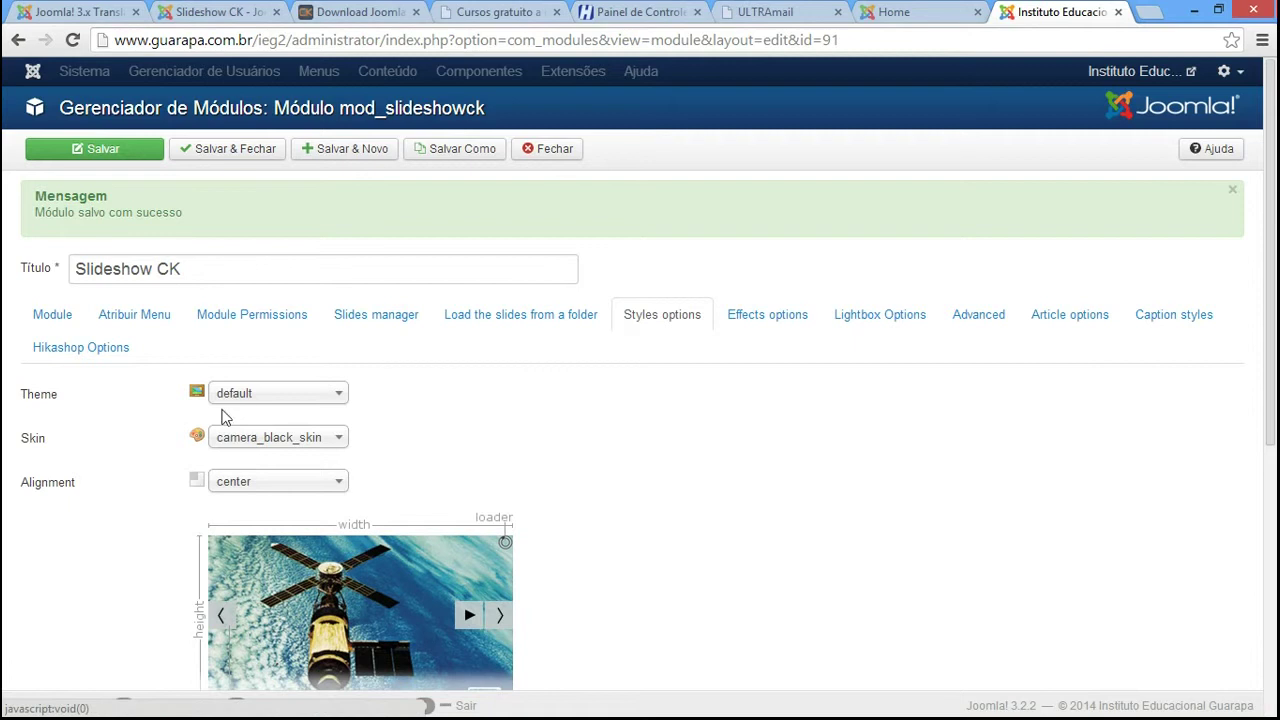
{"action": "left_click", "coordinate": [236, 441]}
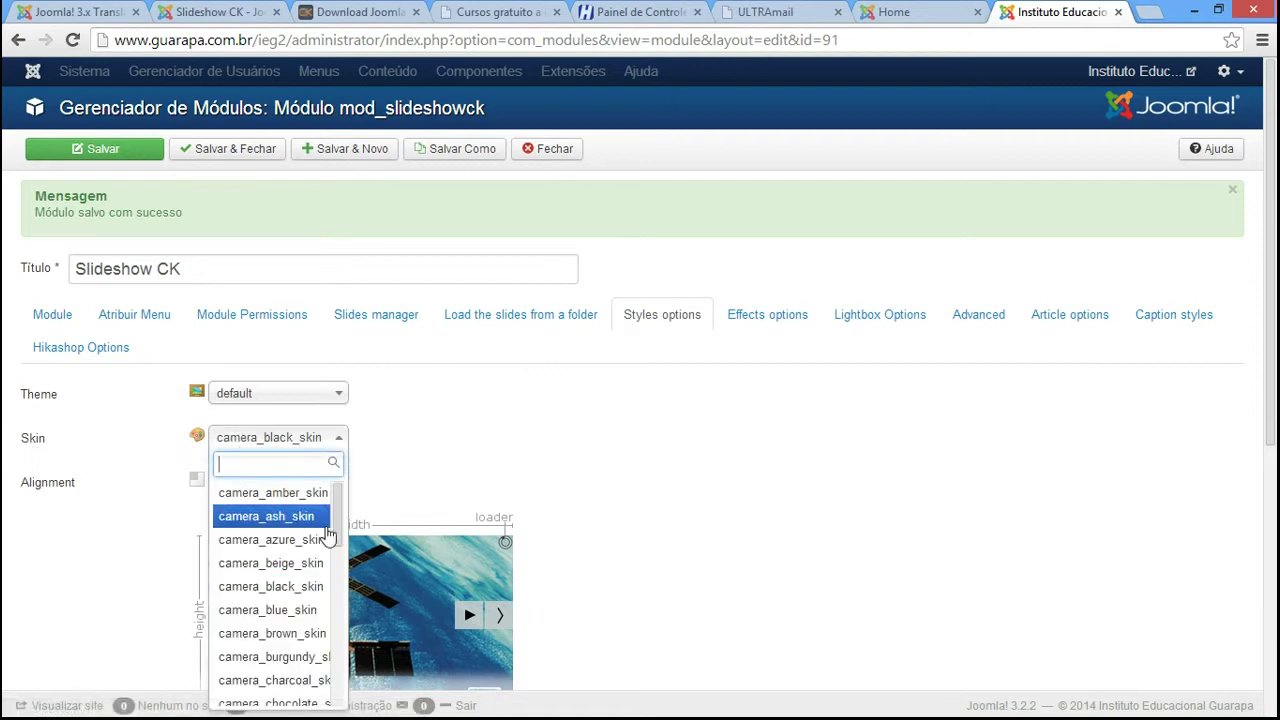
{"action": "left_click_drag", "start_coordinate": [337, 512], "coordinate": [545, 442]}
Set the slideshow's Navigation to none and save the module
{"action": "left_click_drag", "start_coordinate": [1272, 300], "coordinate": [1272, 455]}
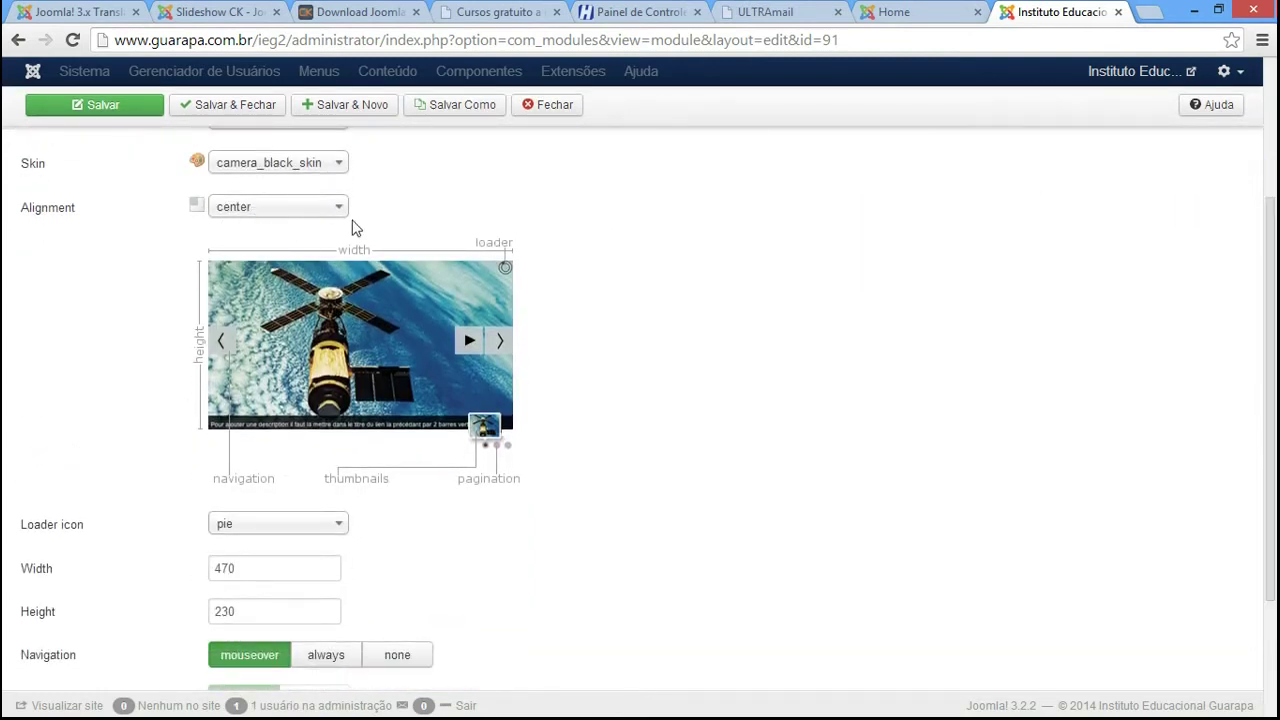
{"action": "left_click_drag", "start_coordinate": [1274, 381], "coordinate": [1271, 467]}
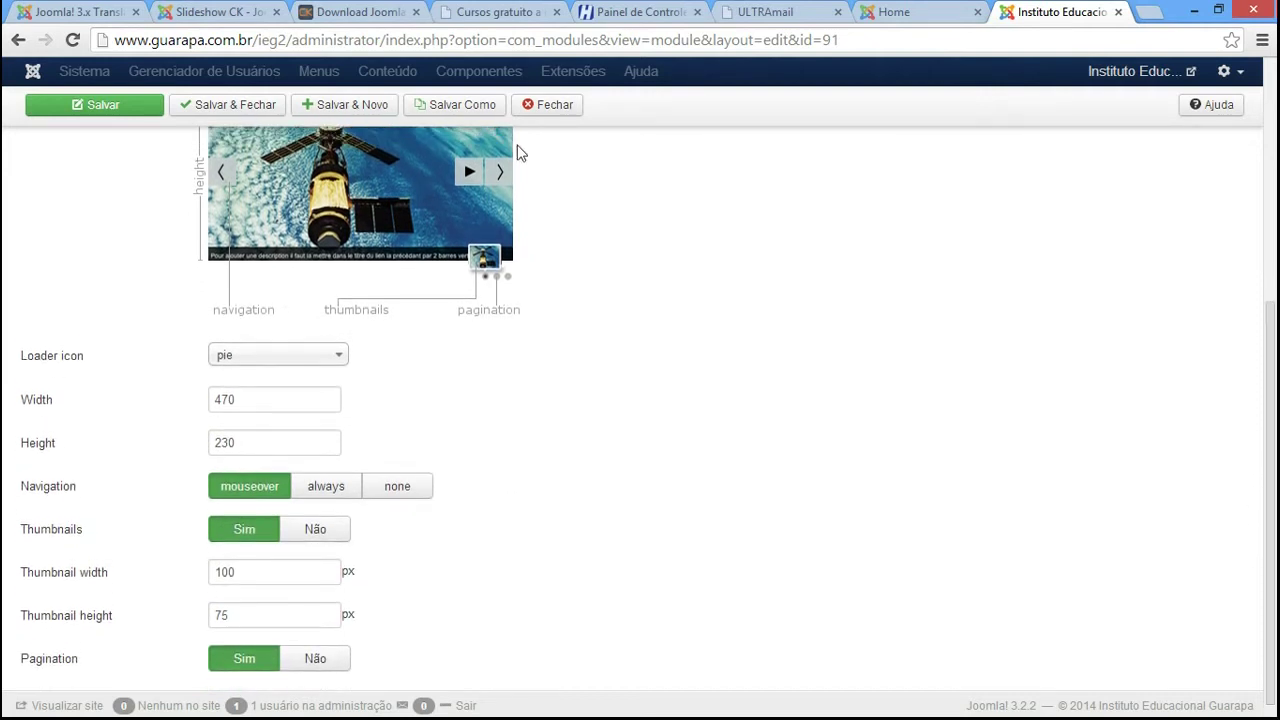
{"action": "left_click", "coordinate": [415, 492]}
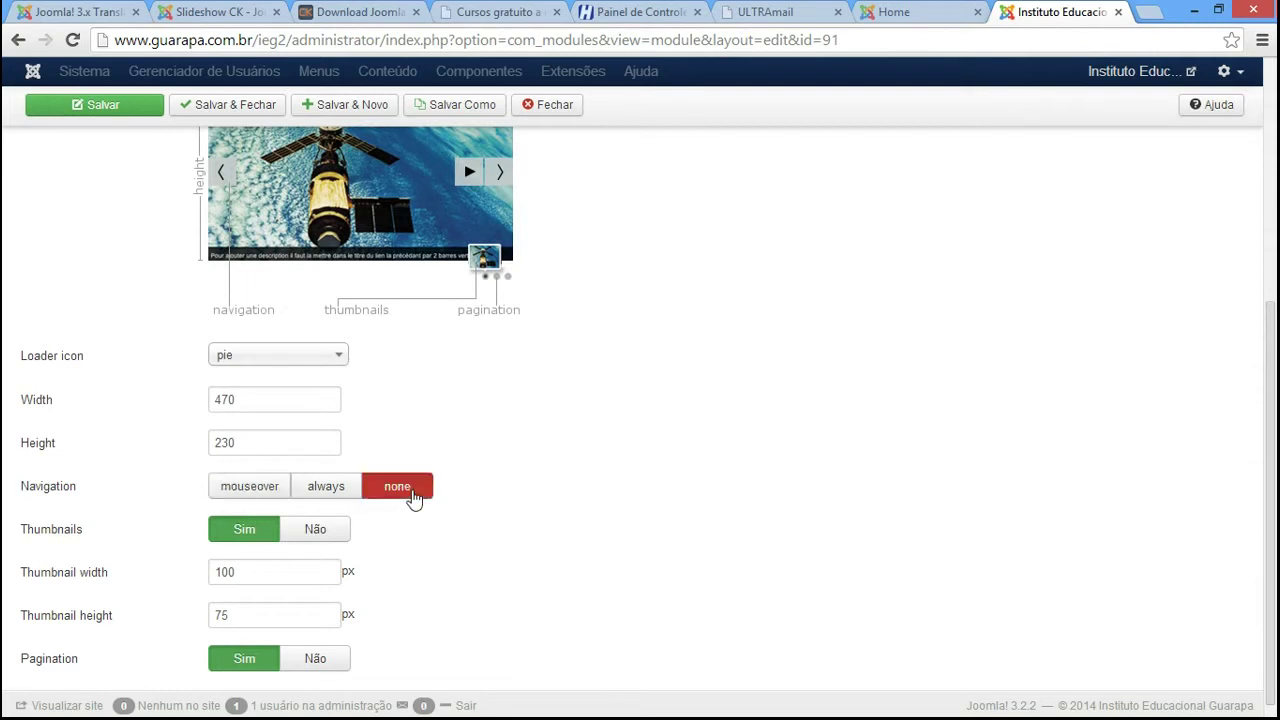
{"action": "left_click", "coordinate": [94, 104]}
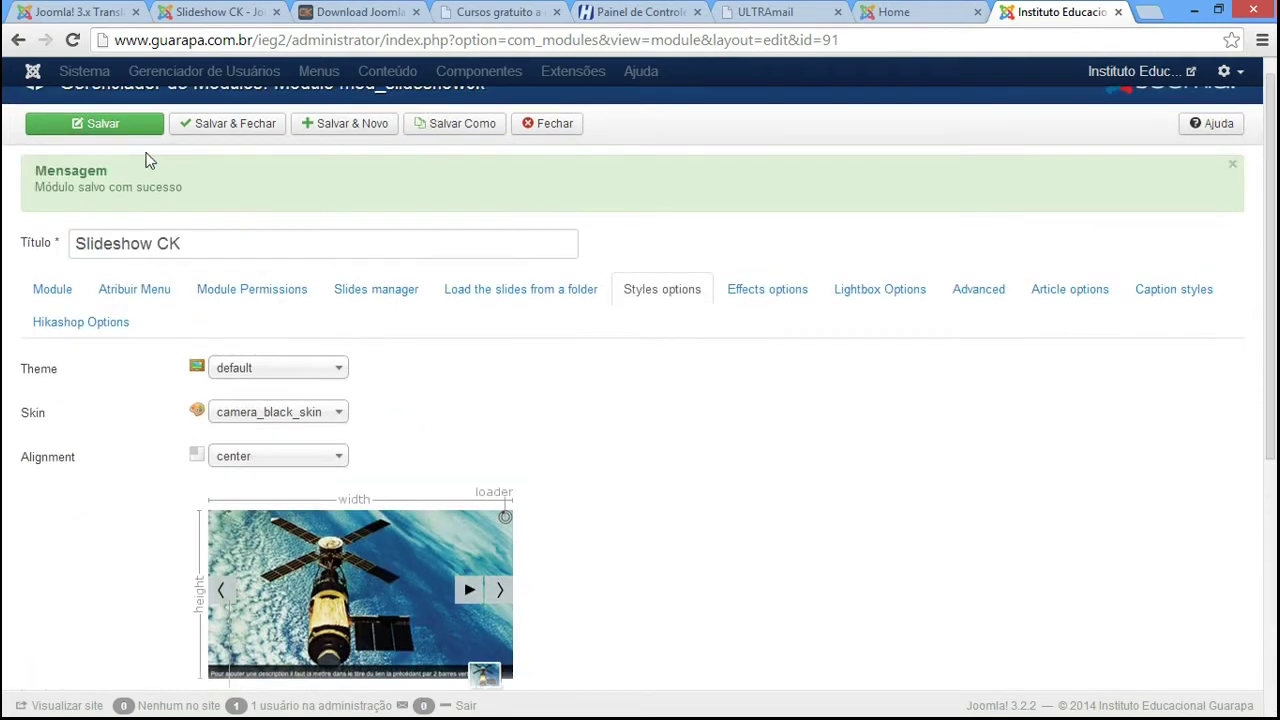
Check the slideshow on the site's home page, switching to the second slide and back with the pagination dots
{"action": "left_click", "coordinate": [895, 11]}
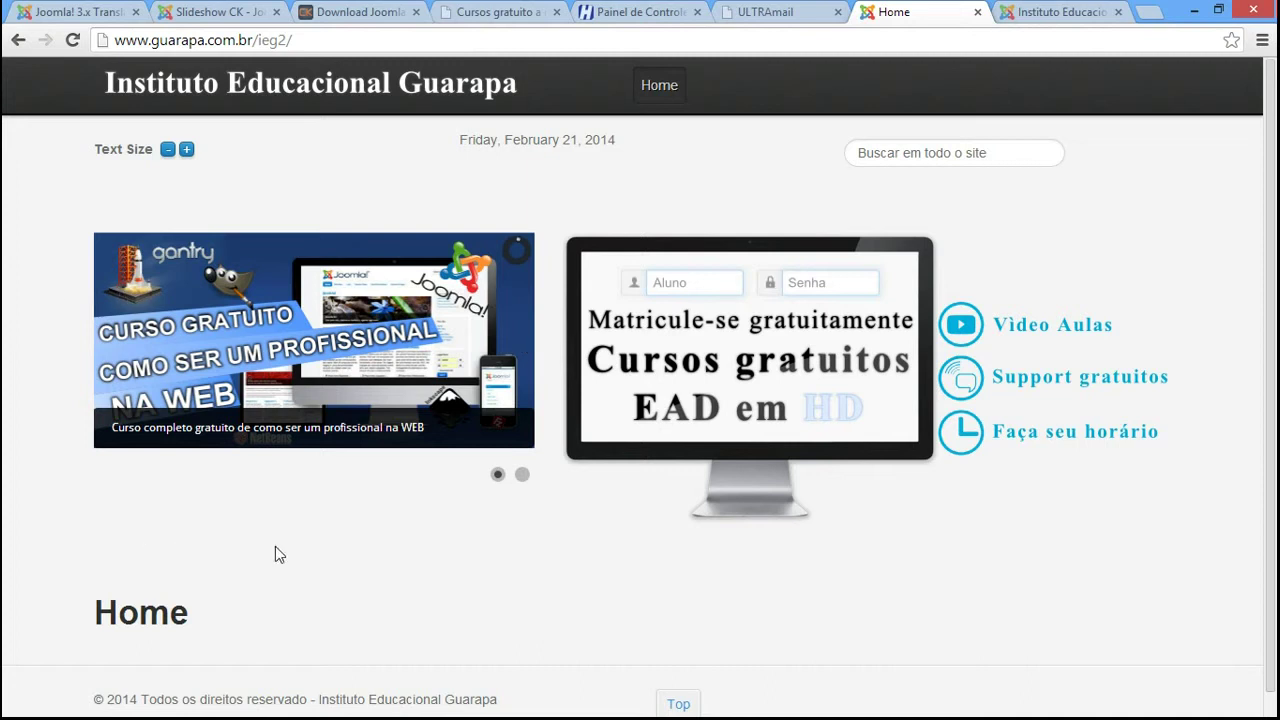
{"action": "left_click", "coordinate": [522, 476]}
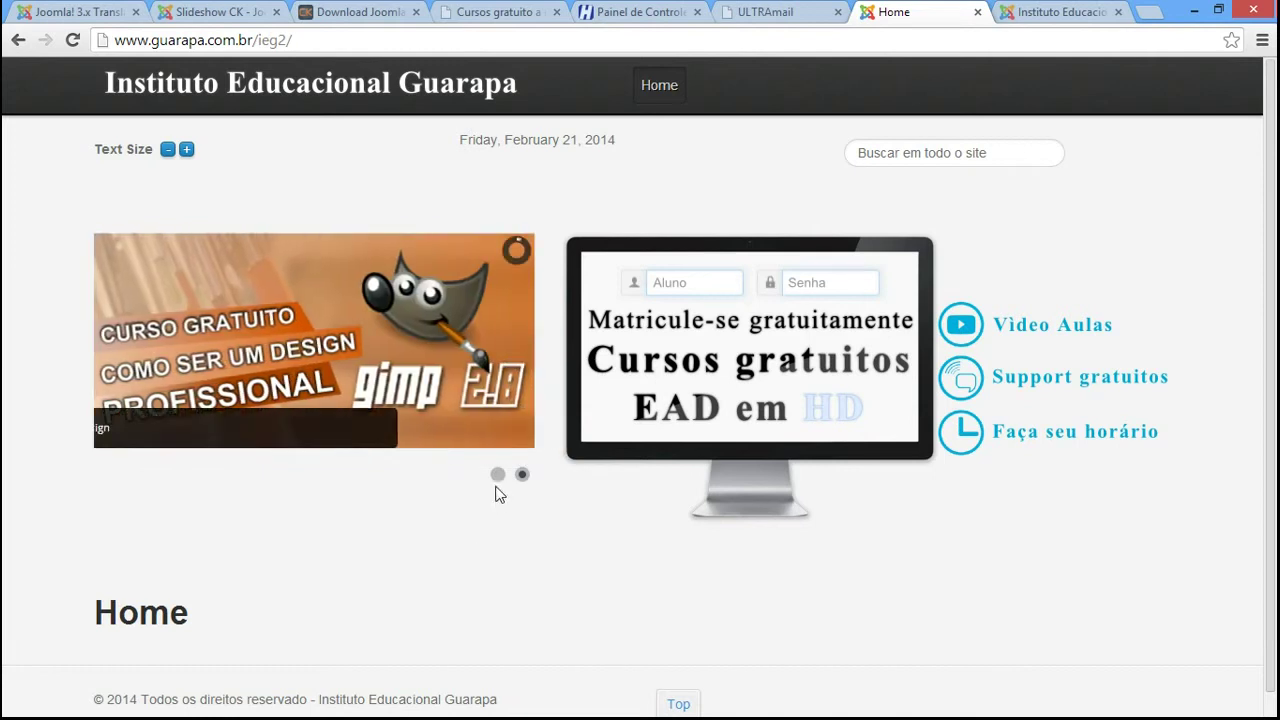
{"action": "left_click", "coordinate": [496, 478]}
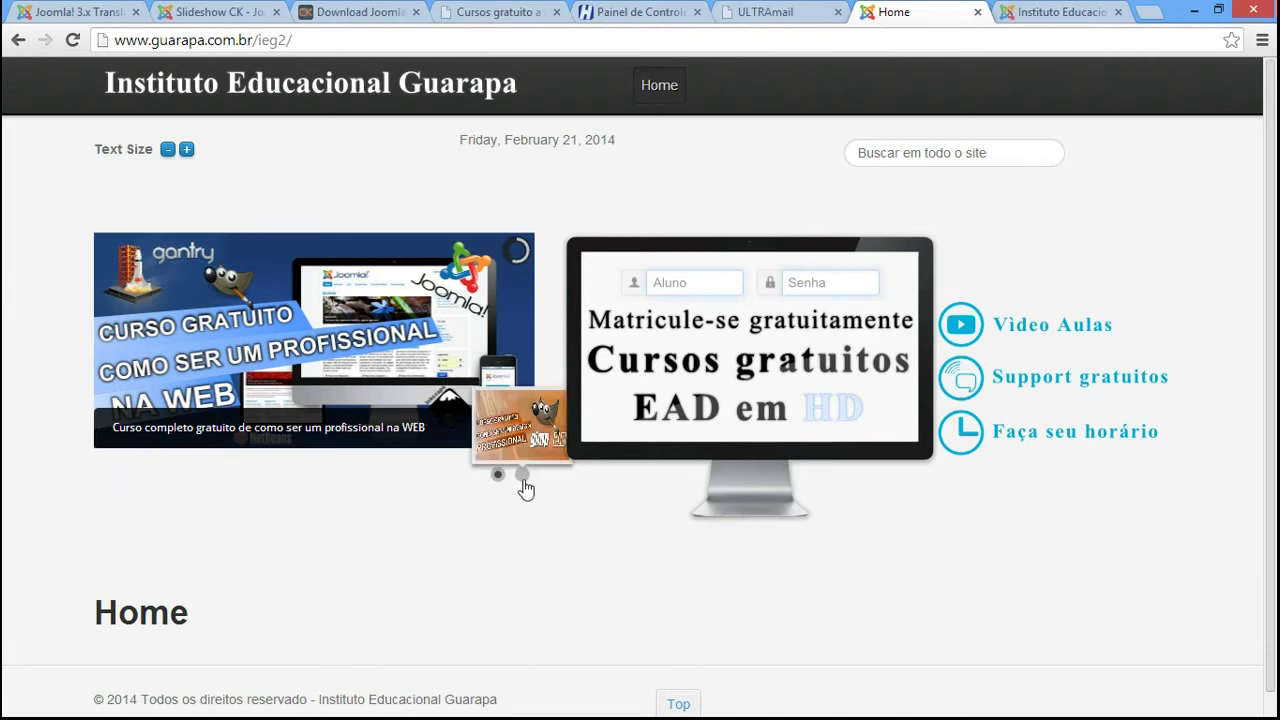
Disable both the pagination and the thumbnails in the Slideshow CK style options, comparing with the pagination dots on the home page
{"action": "left_click", "coordinate": [1050, 12]}
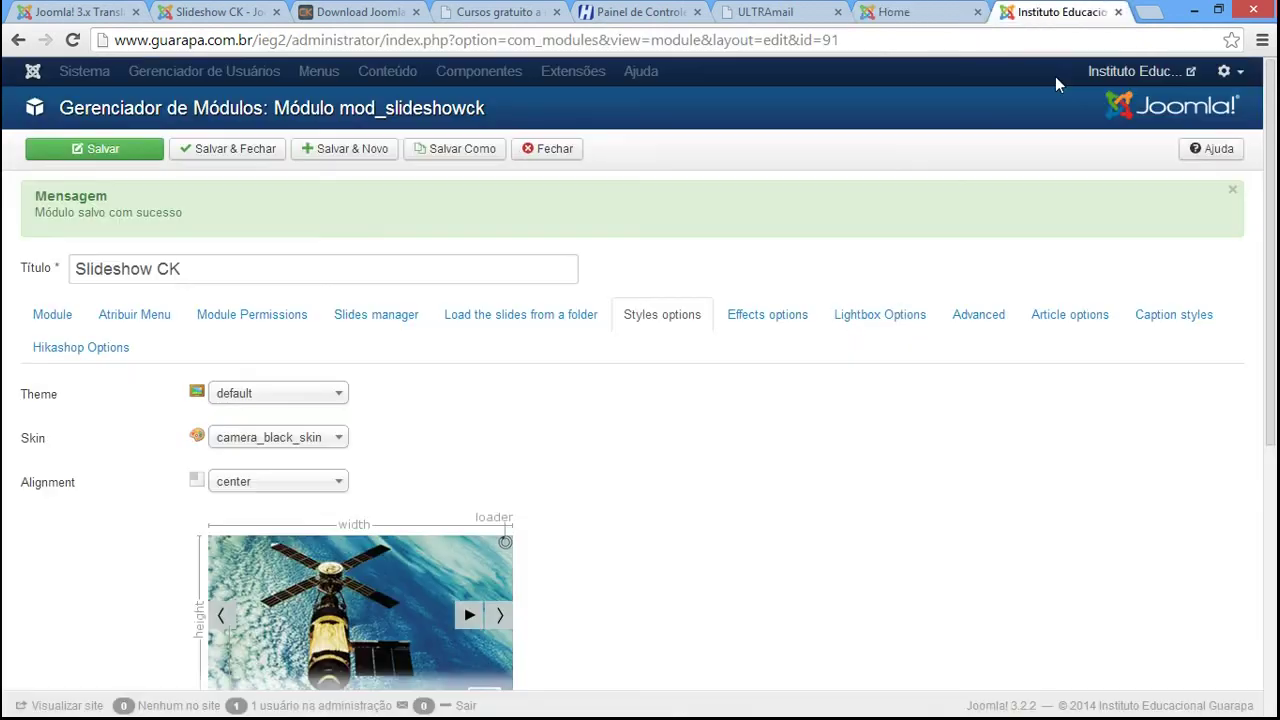
{"action": "left_click_drag", "start_coordinate": [1271, 226], "coordinate": [1272, 437]}
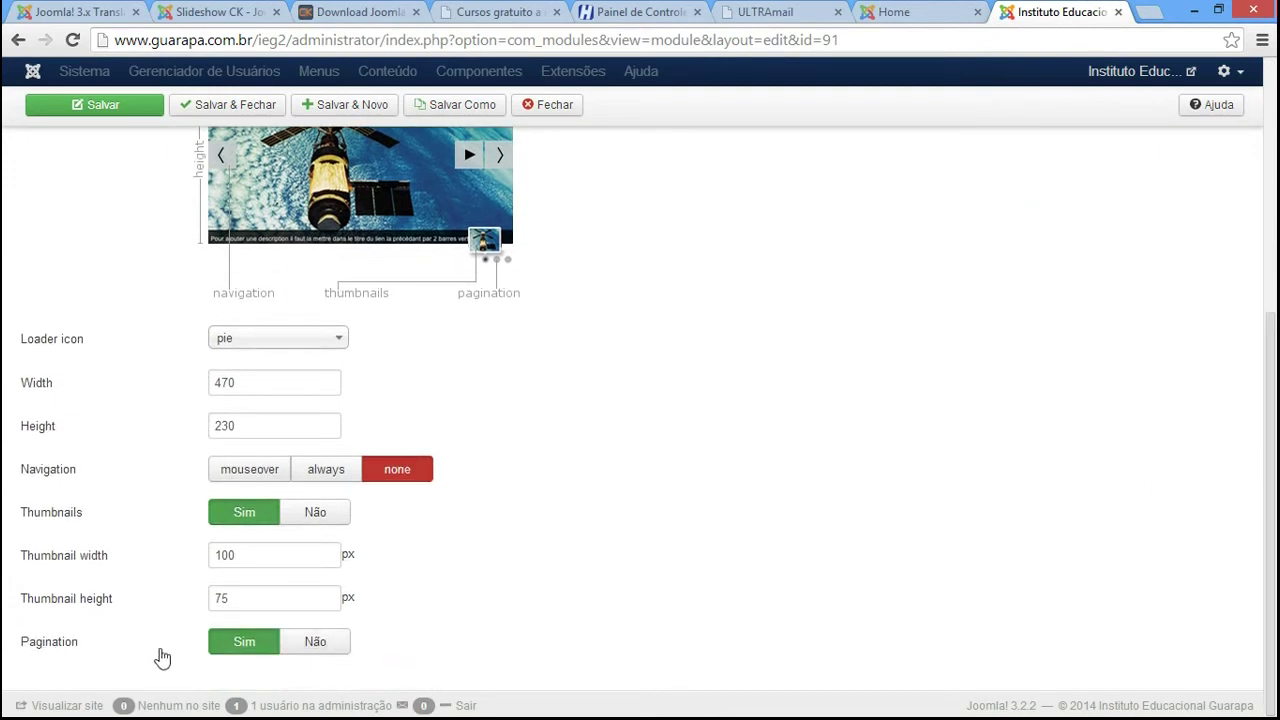
{"action": "left_click", "coordinate": [298, 648]}
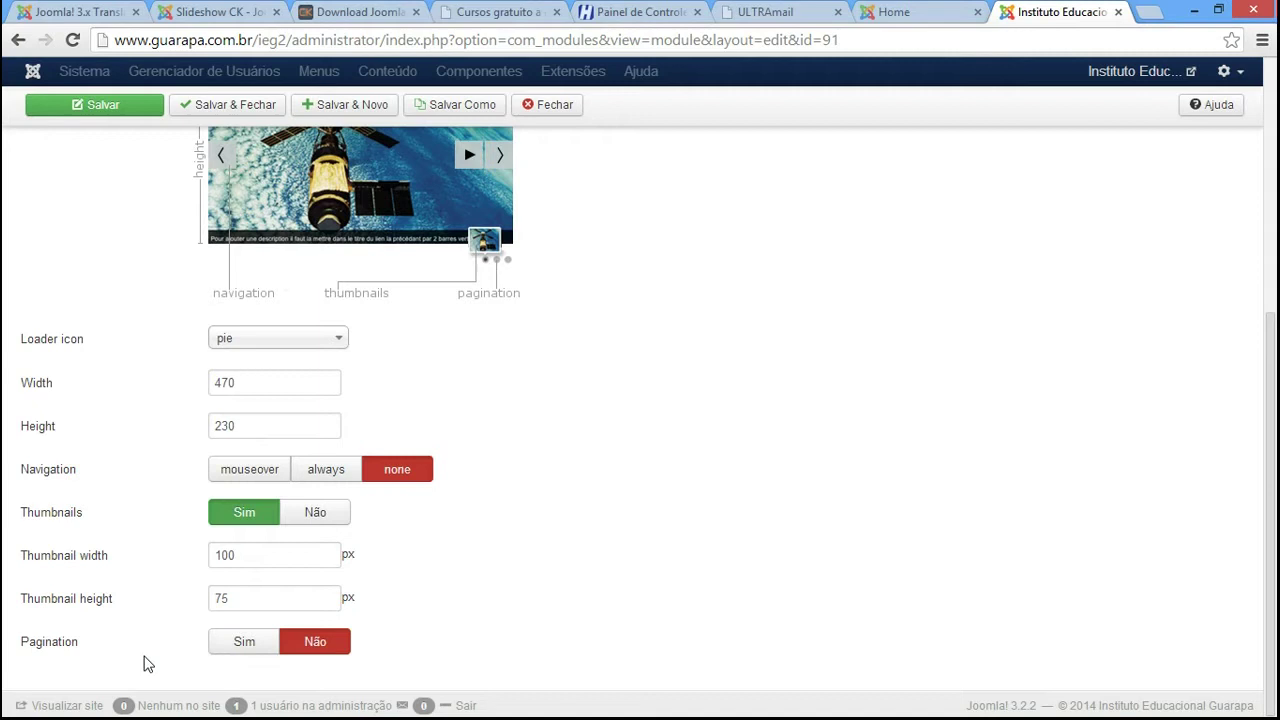
{"action": "left_click", "coordinate": [890, 12]}
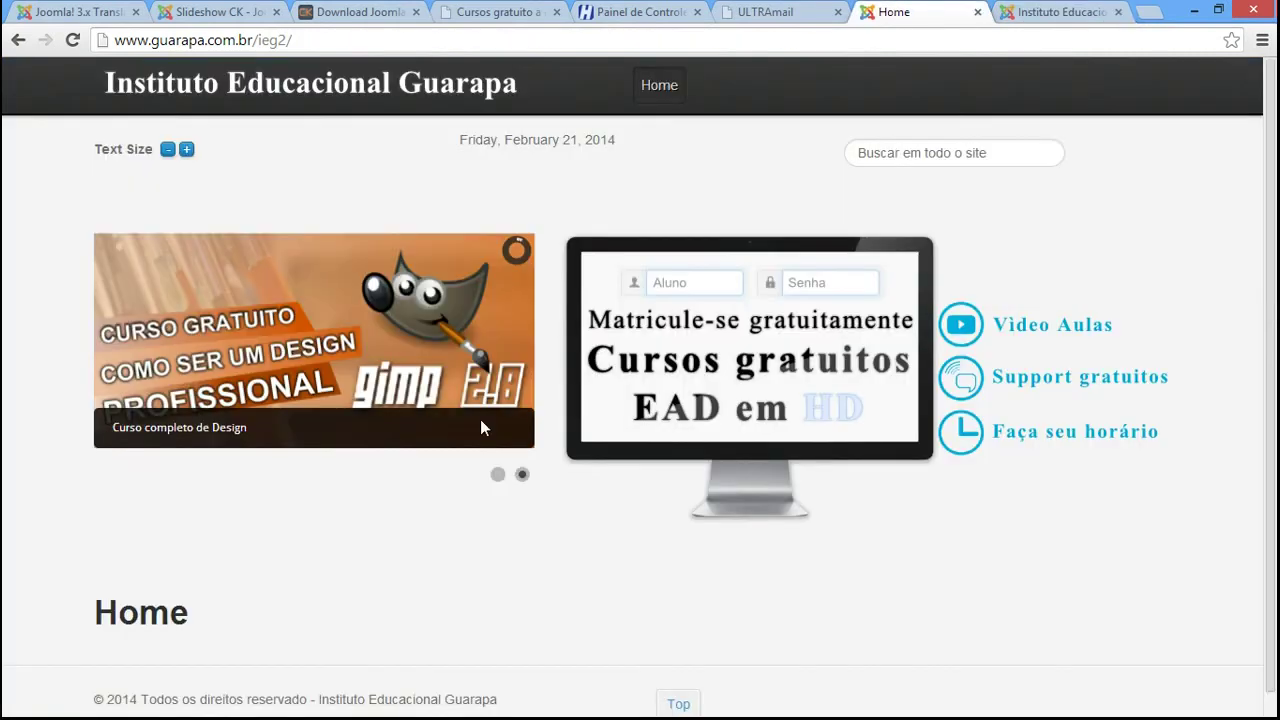
{"action": "mouse_move", "coordinate": [520, 485]}
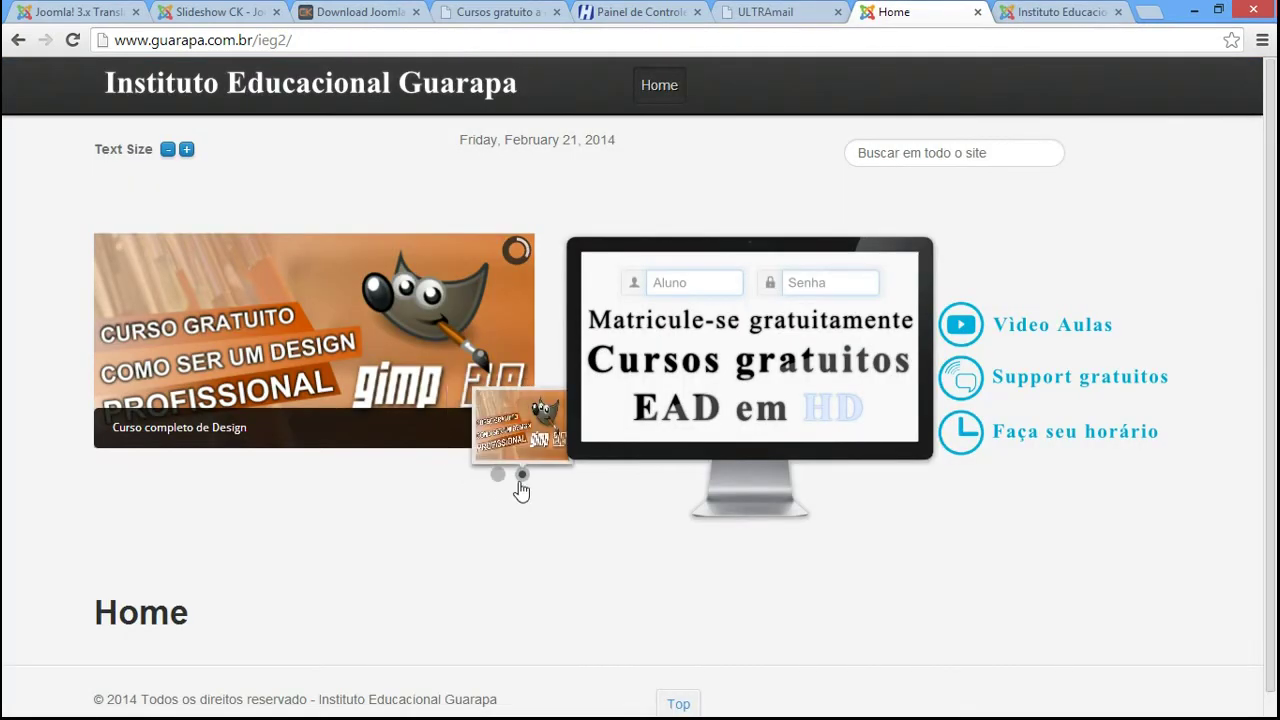
{"action": "left_click", "coordinate": [1060, 12]}
{"action": "left_click", "coordinate": [315, 514]}
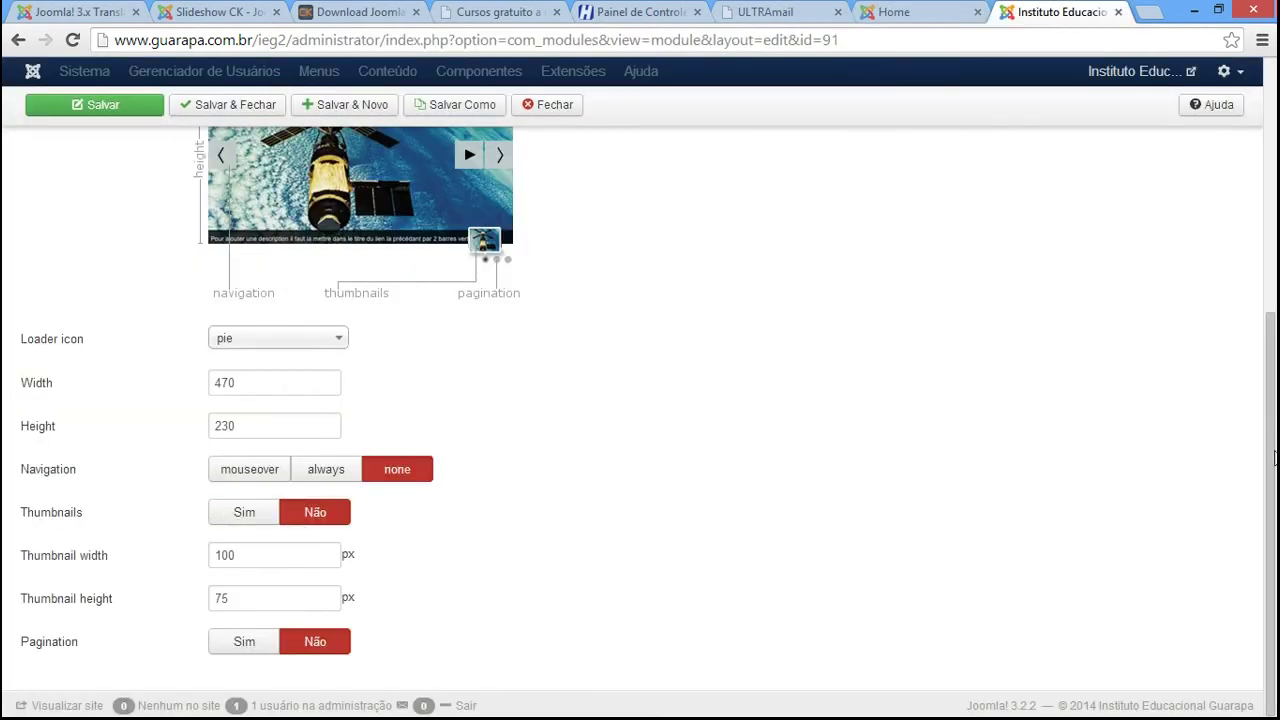
Look at the loader icon on the home page, and set the module's Loader icon to bar
{"action": "scroll", "coordinate": [1274, 460], "scroll_direction": "up", "scroll_amount": 2}
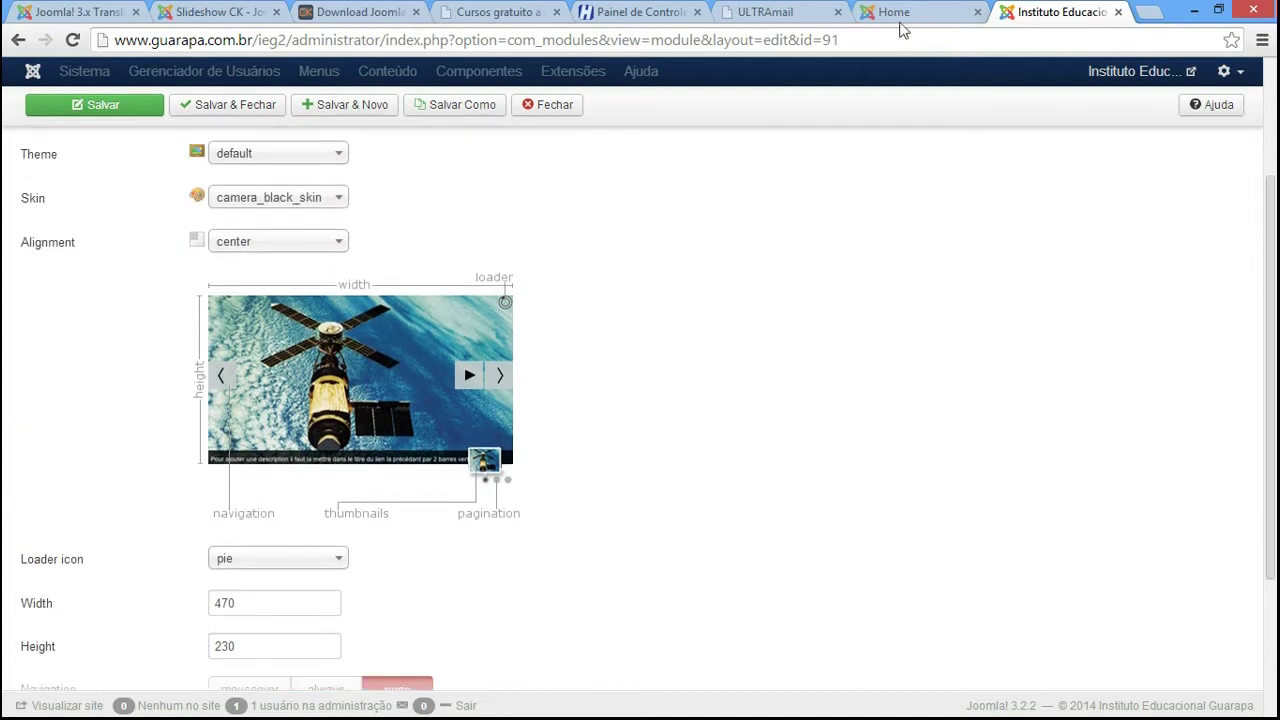
{"action": "left_click", "coordinate": [900, 14]}
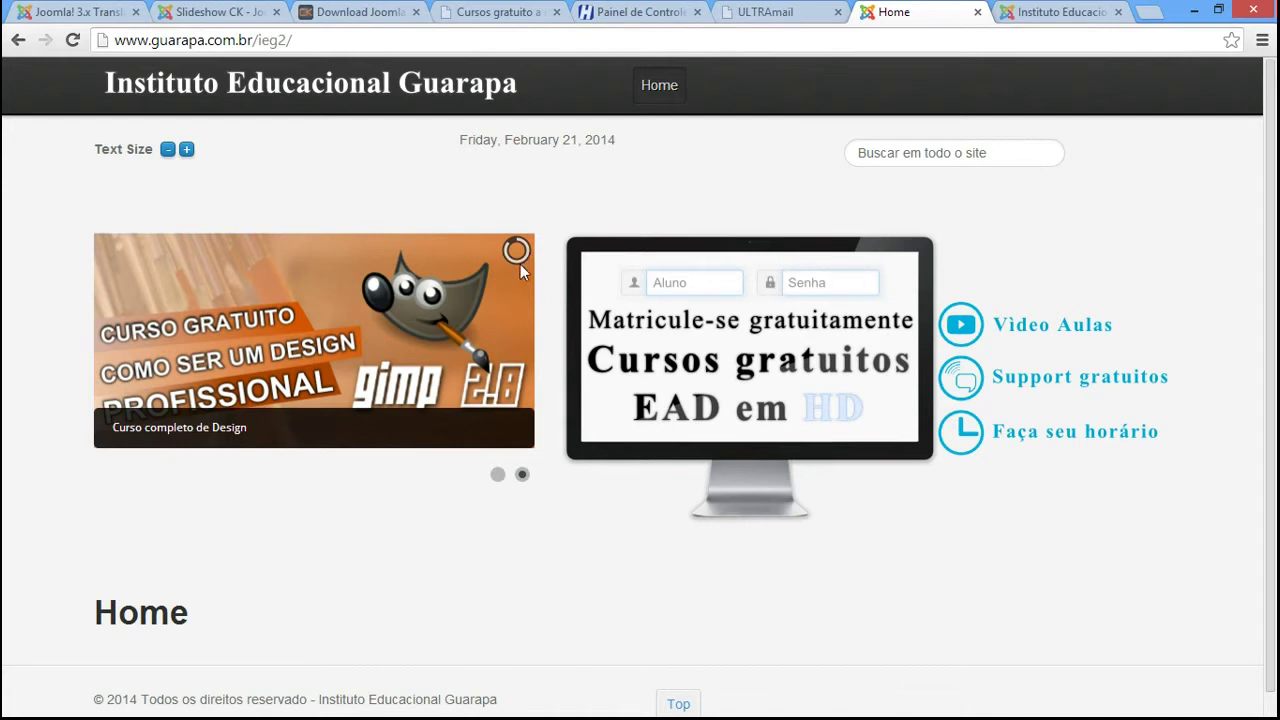
{"action": "left_click", "coordinate": [1062, 12]}
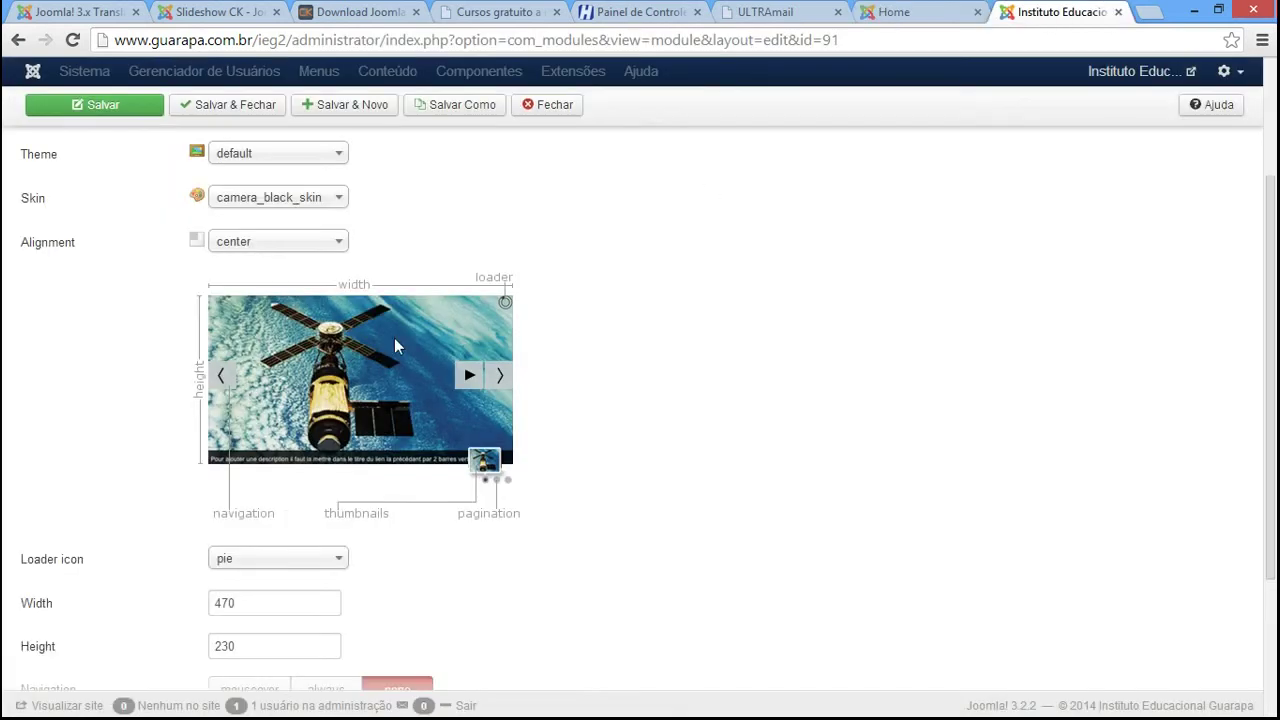
{"action": "left_click", "coordinate": [245, 562]}
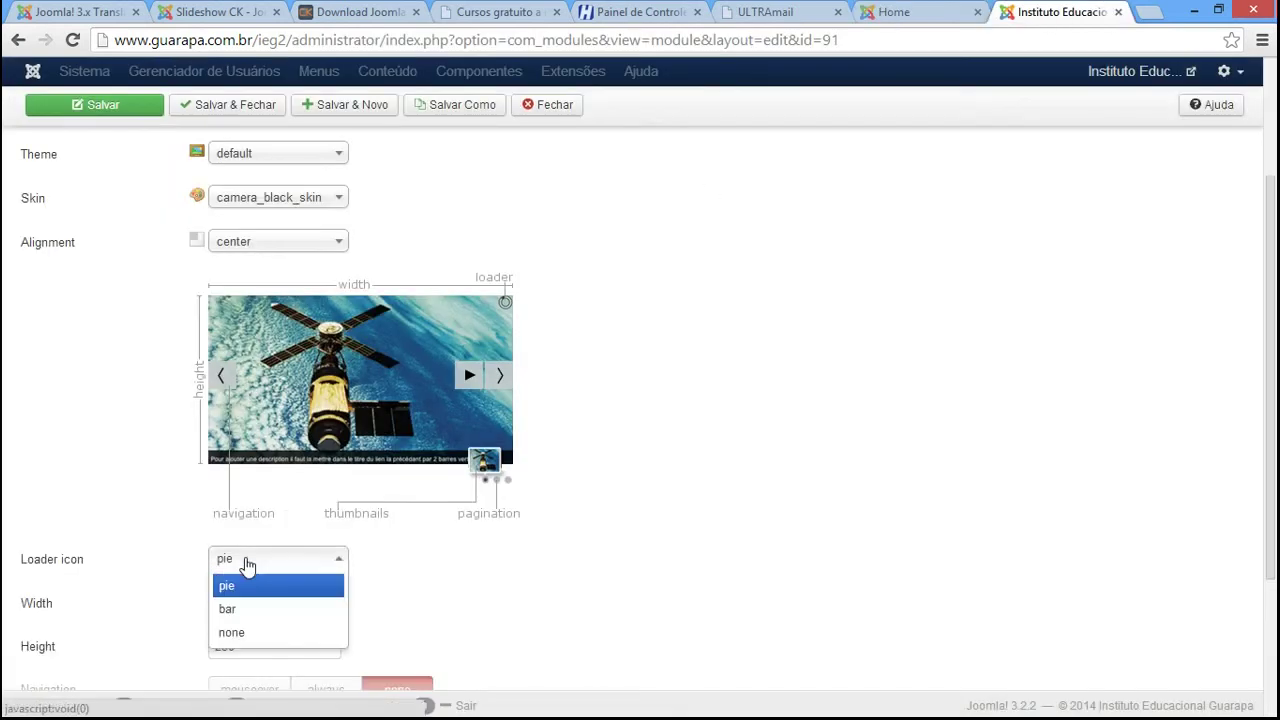
{"action": "left_click", "coordinate": [274, 610]}
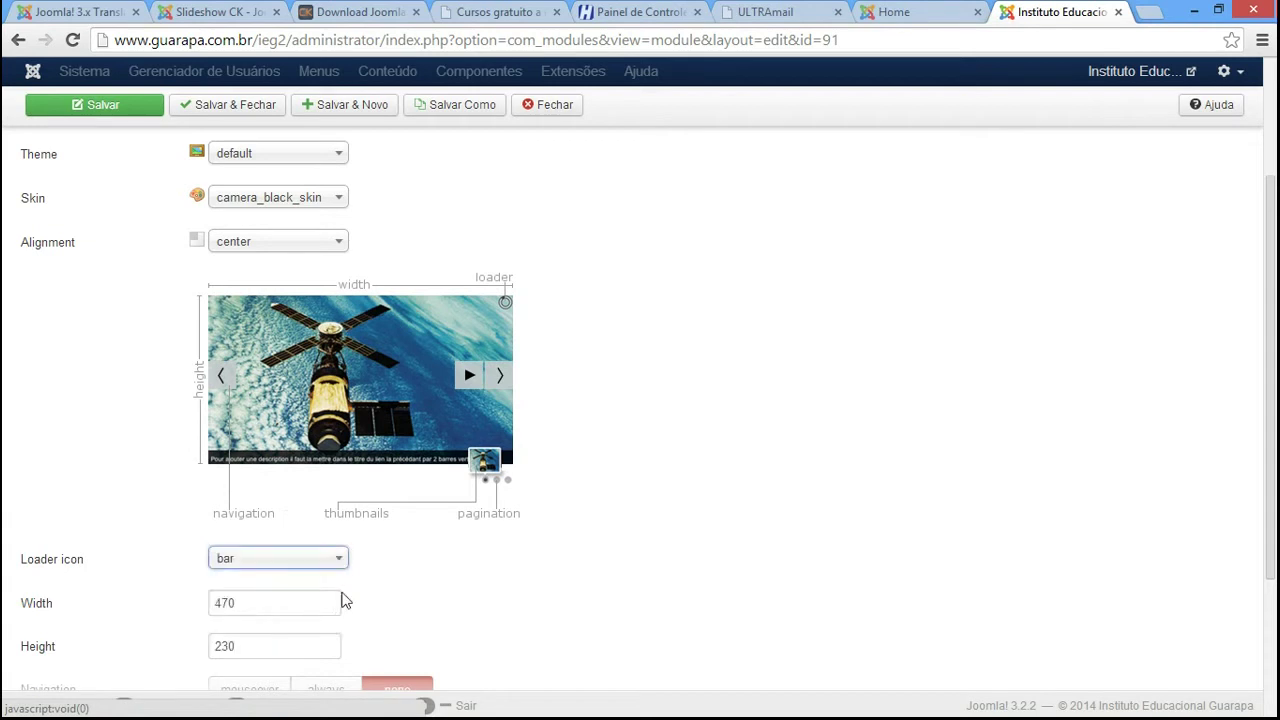
{"action": "left_click", "coordinate": [333, 562]}
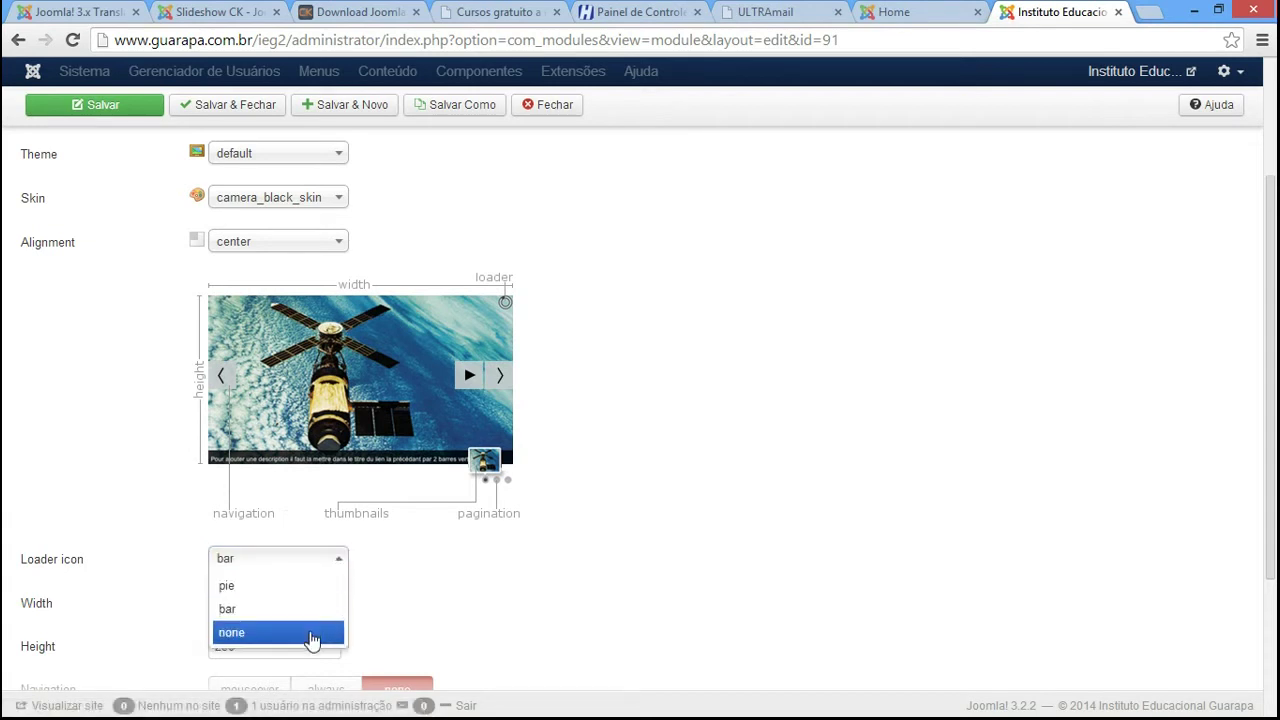
{"action": "left_click", "coordinate": [333, 609]}
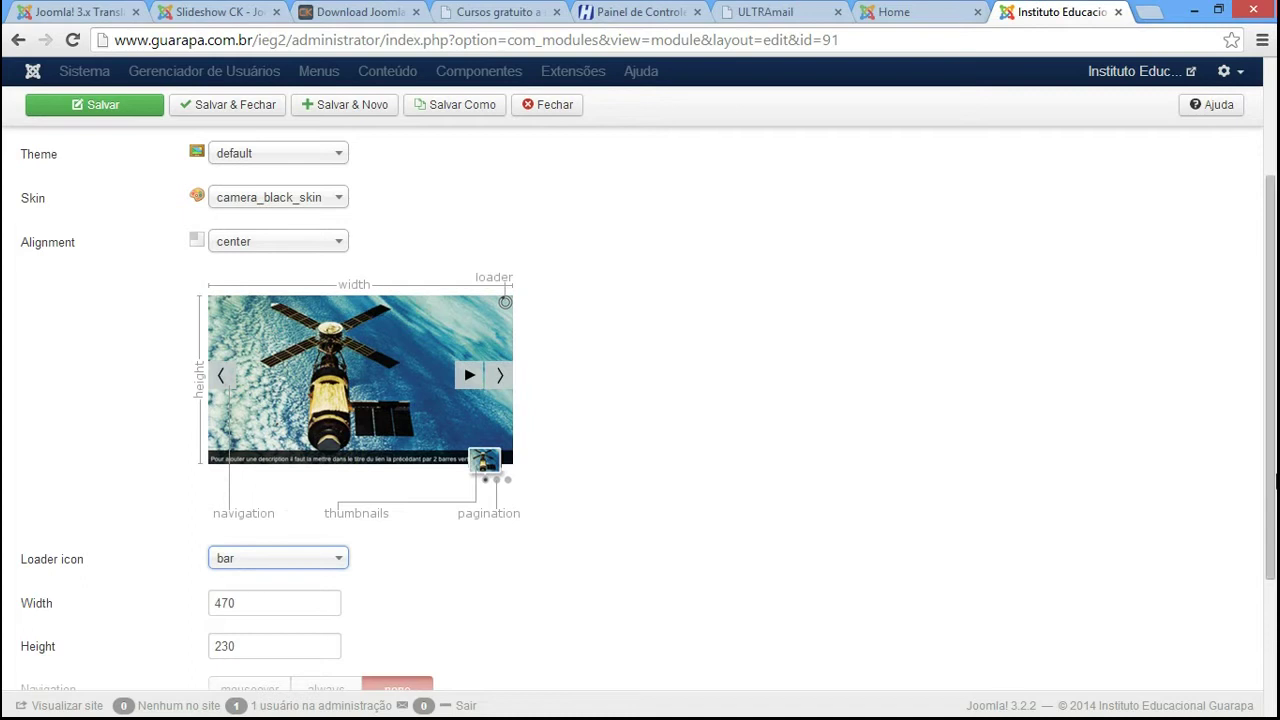
Save the module and reload the site's home page to check the slideshow
{"action": "left_click", "coordinate": [94, 104]}
{"action": "left_click", "coordinate": [113, 158]}
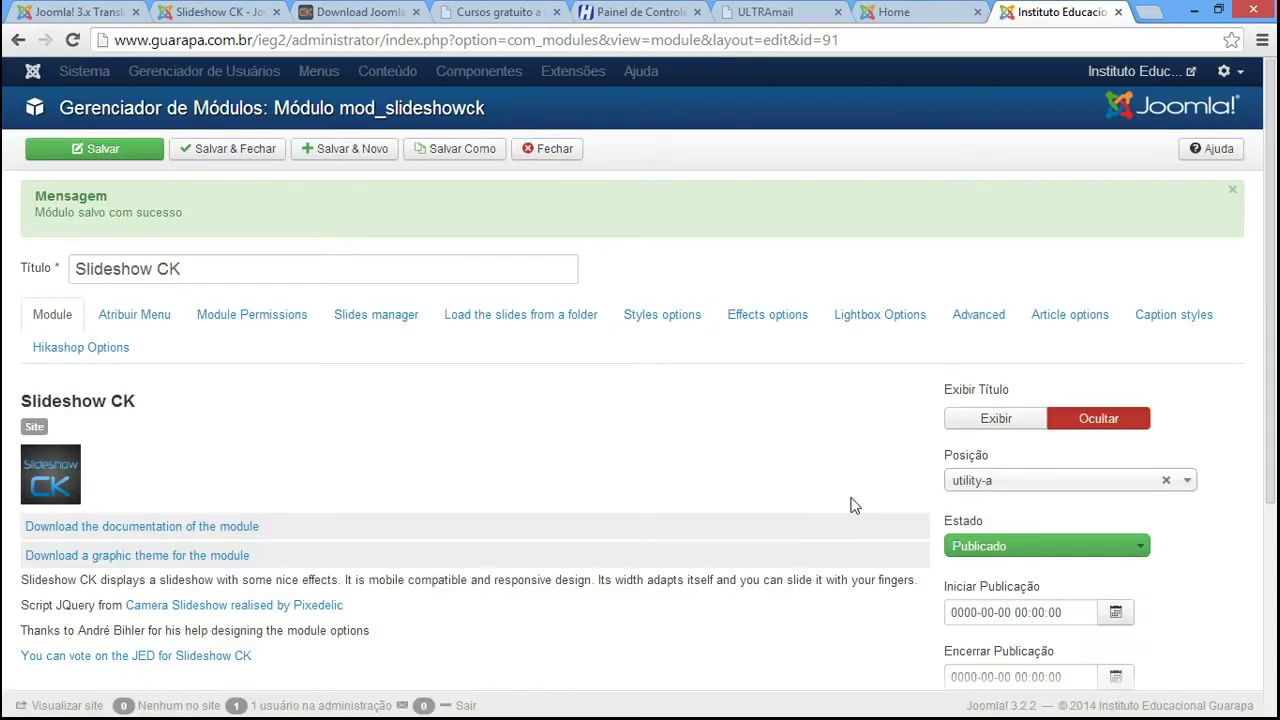
{"action": "left_click", "coordinate": [900, 12]}
{"action": "left_click", "coordinate": [72, 40]}
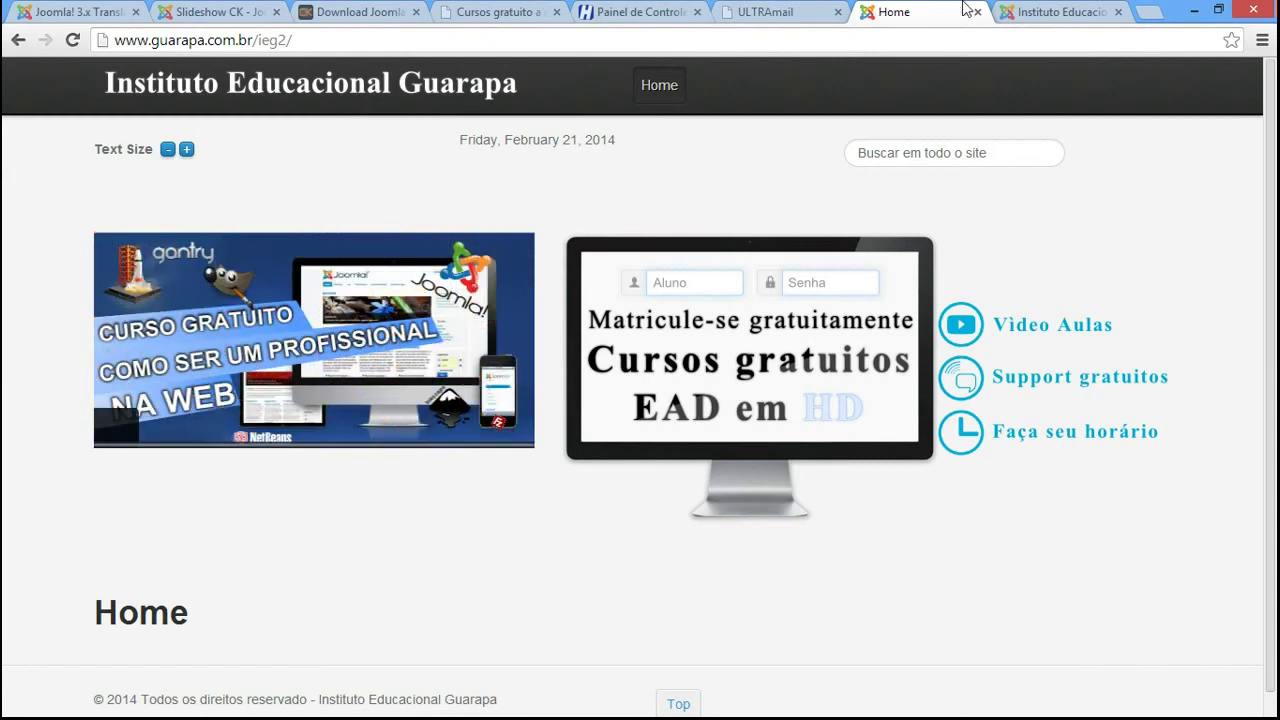
Return to the Slideshow CK style options and set the Loader icon to none
{"action": "left_click", "coordinate": [1010, 12]}
{"action": "left_click", "coordinate": [278, 428]}
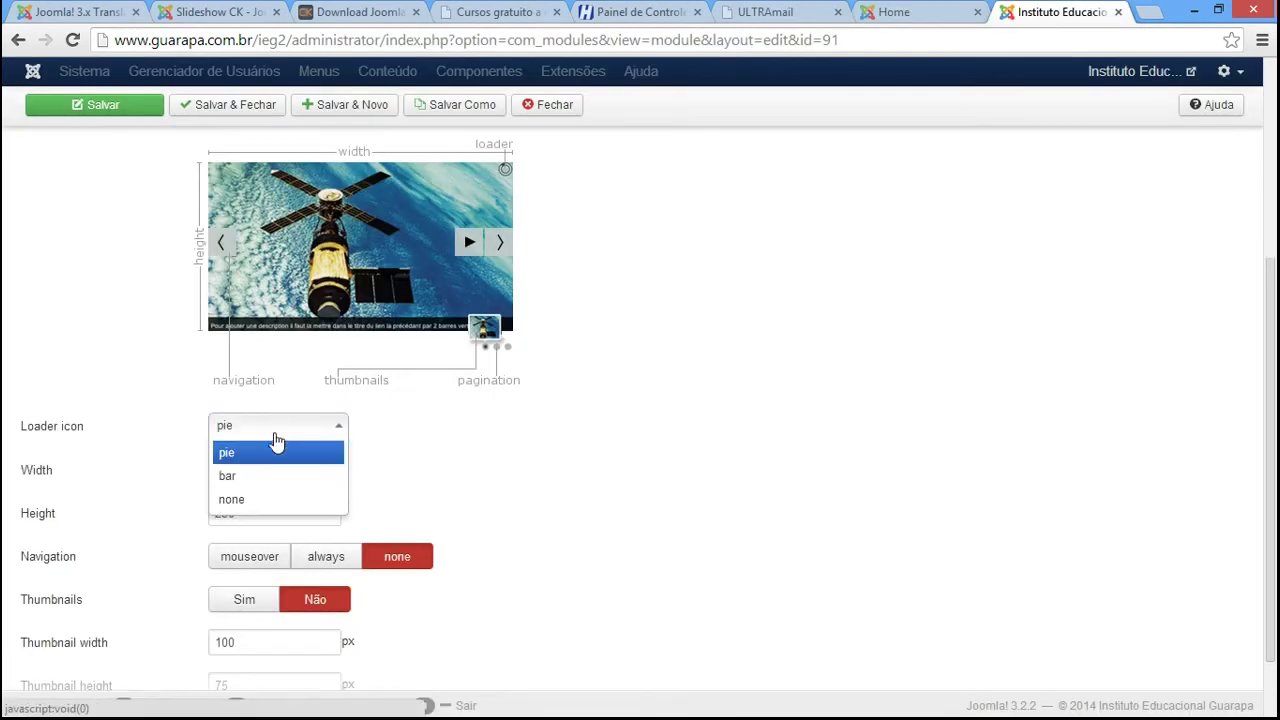
{"action": "left_click", "coordinate": [256, 498]}
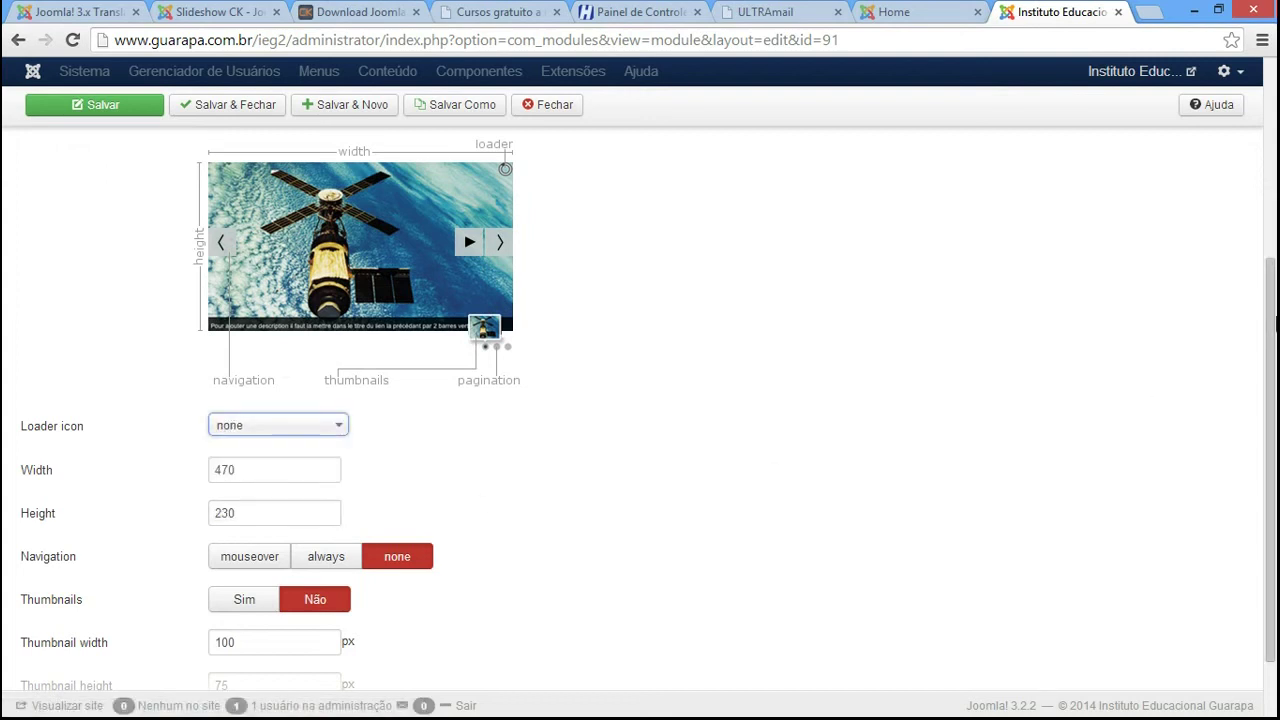
{"action": "left_click_drag", "start_coordinate": [1268, 298], "coordinate": [1268, 358]}
{"action": "left_click", "coordinate": [505, 518]}
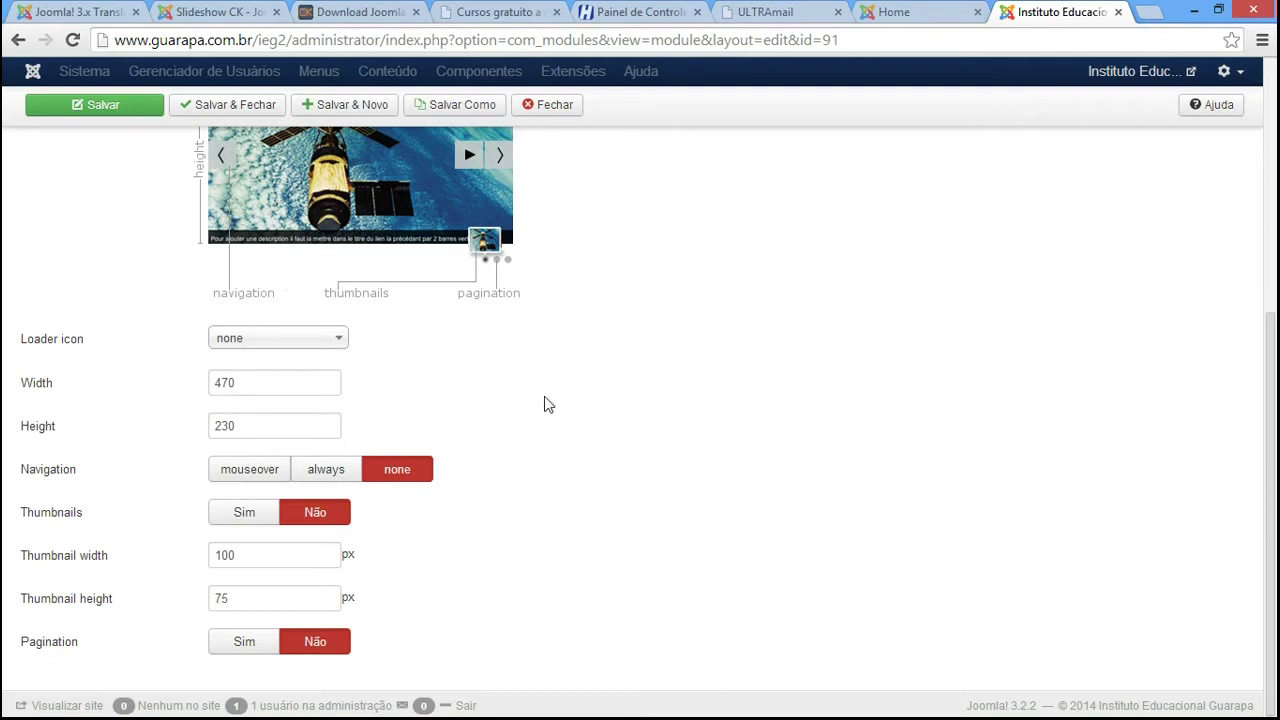
Set the slideshow's Navigation to always and save the module
{"action": "left_click", "coordinate": [258, 470]}
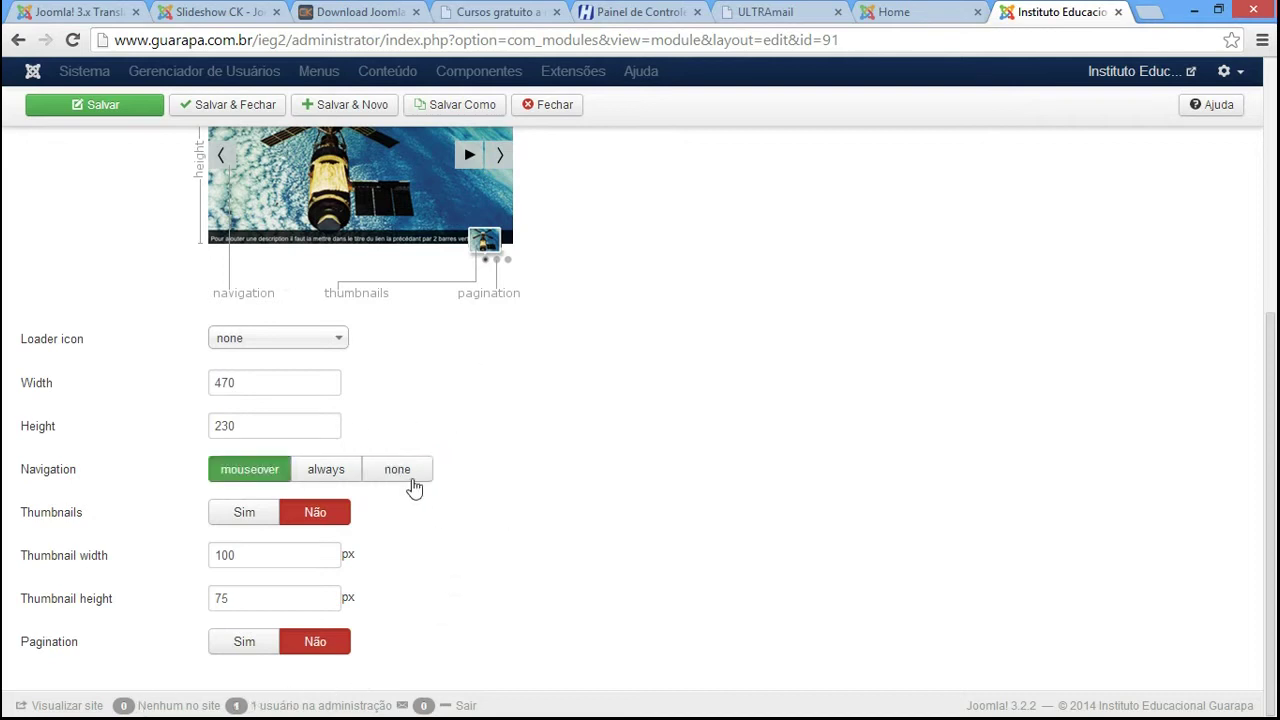
{"action": "left_click", "coordinate": [328, 476]}
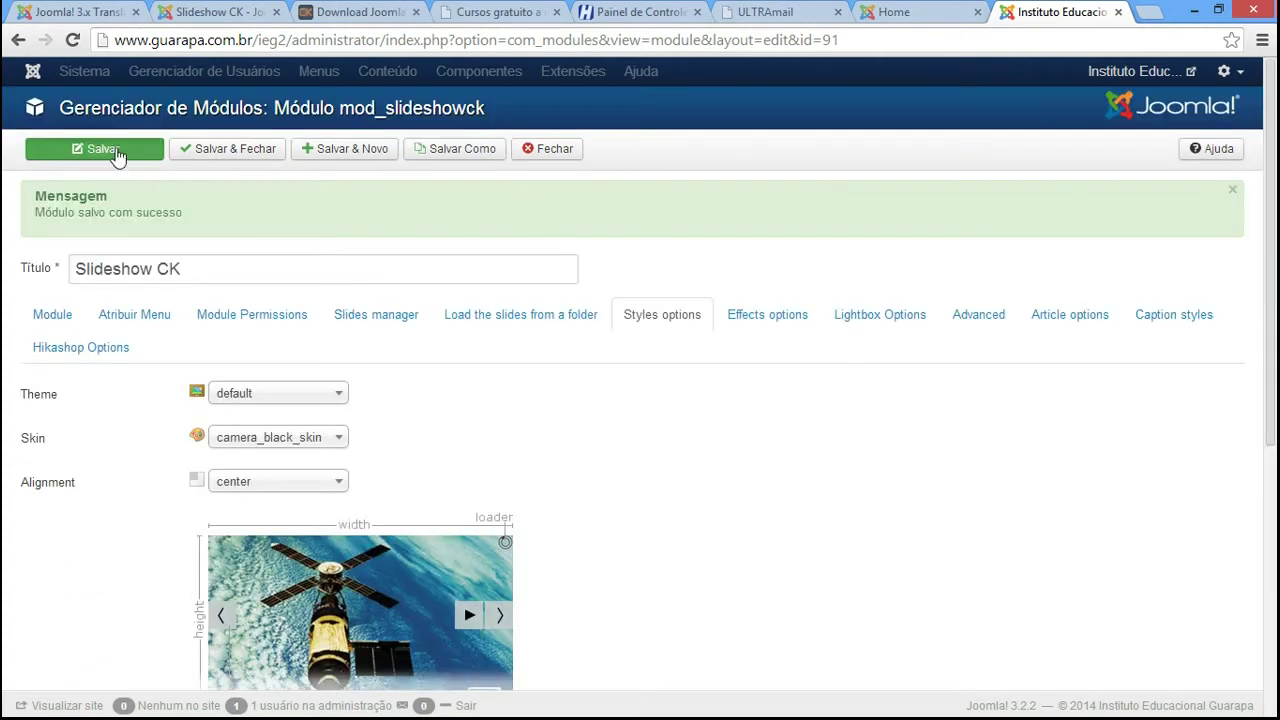
{"action": "left_click", "coordinate": [114, 150]}
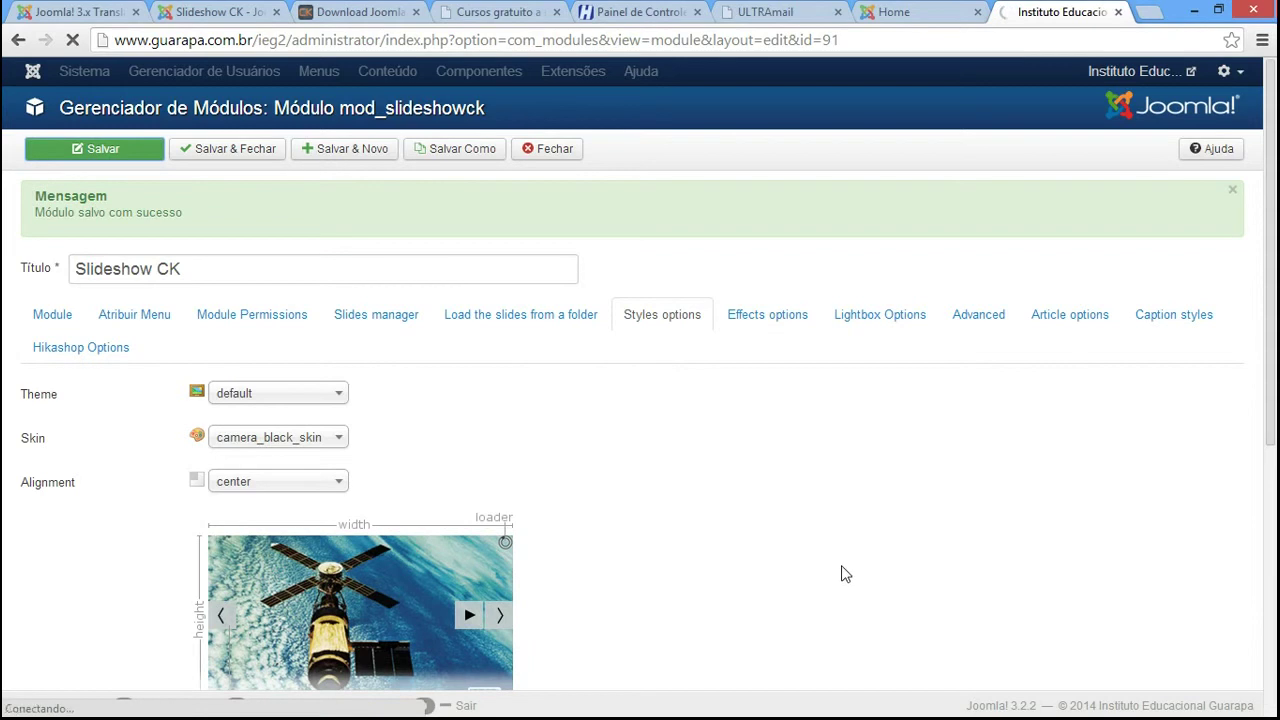
View the slideshow's navigation arrows on the site's home page and return to the module settings
{"action": "left_click", "coordinate": [908, 12]}
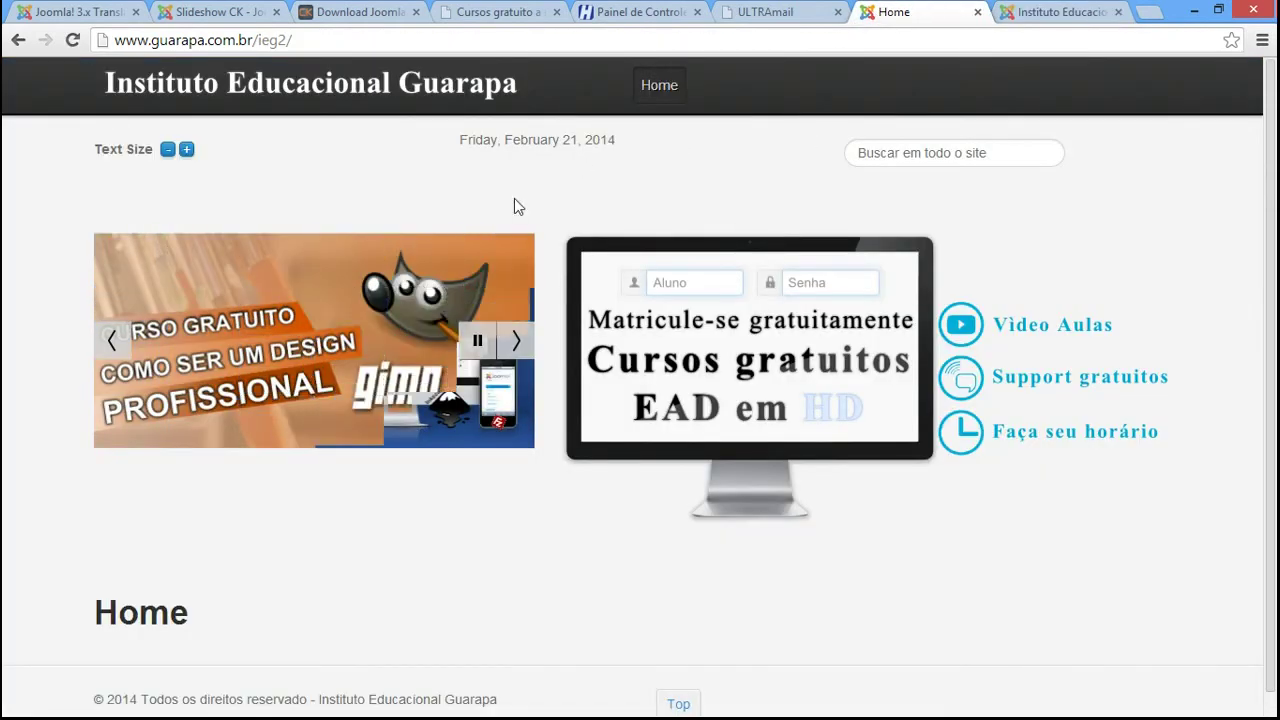
{"action": "left_click", "coordinate": [1060, 12]}
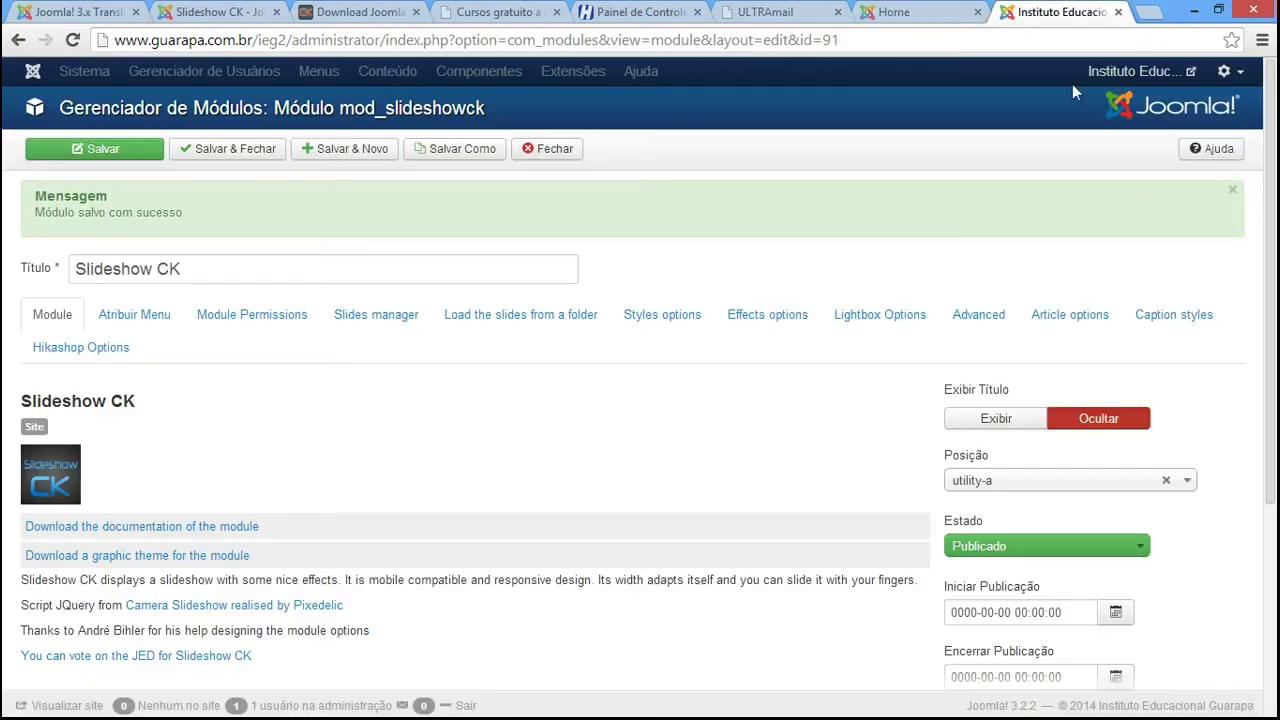
In the Slideshow CK style options, set Navigation to mouseover and turn Pagination on
{"action": "scroll", "coordinate": [640, 400], "scroll_direction": "down", "scroll_amount": 3}
{"action": "scroll", "coordinate": [1275, 433], "scroll_direction": "up", "scroll_amount": 5}
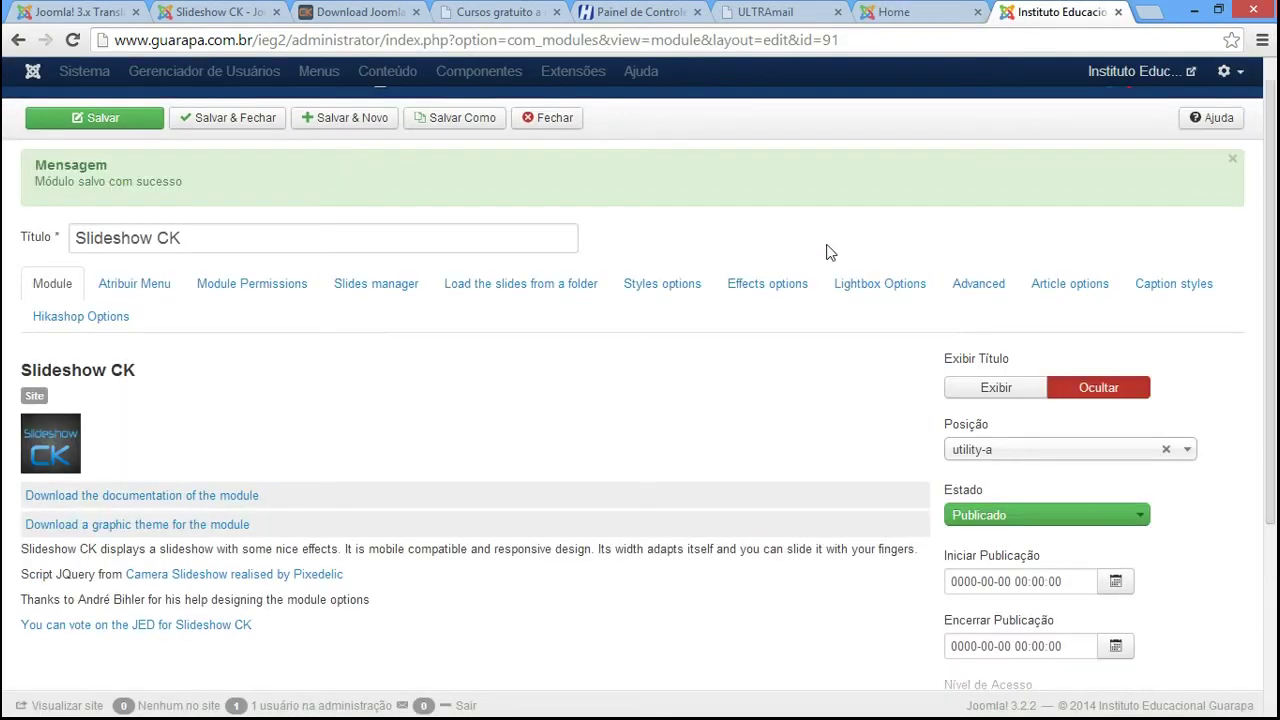
{"action": "left_click", "coordinate": [690, 294]}
{"action": "scroll", "coordinate": [790, 289], "scroll_direction": "down", "scroll_amount": 5}
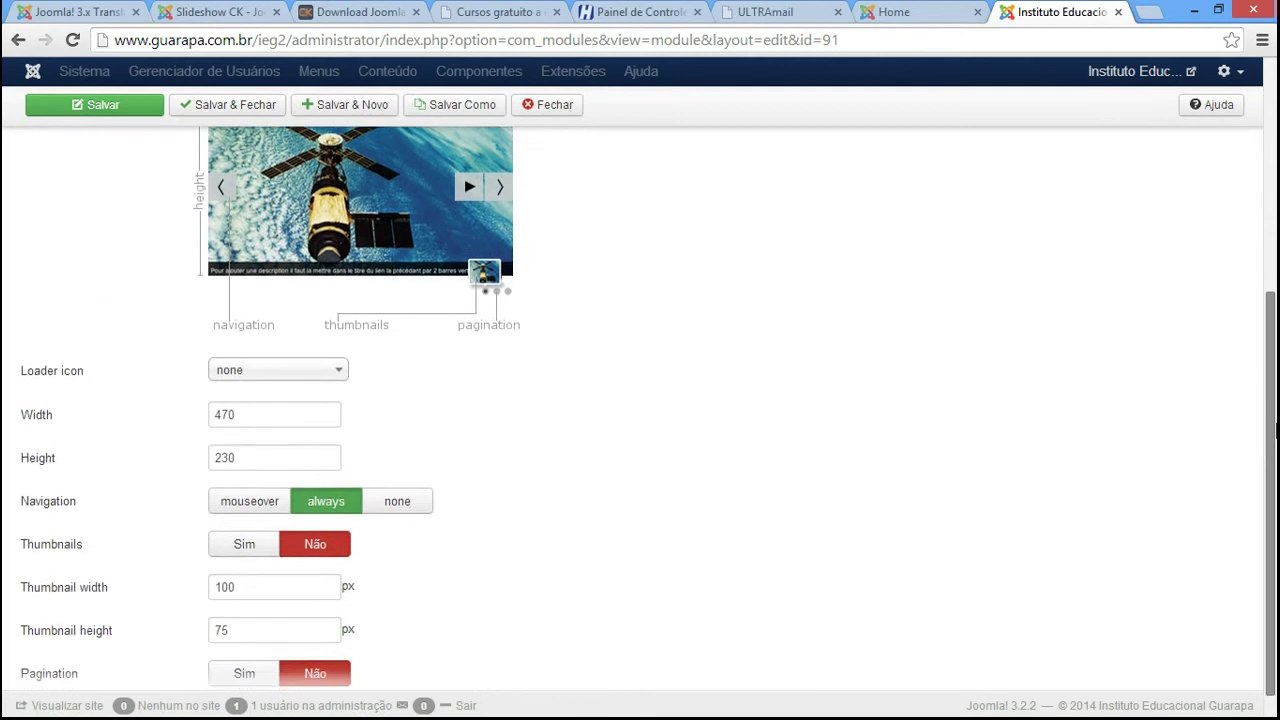
{"action": "left_click", "coordinate": [247, 485]}
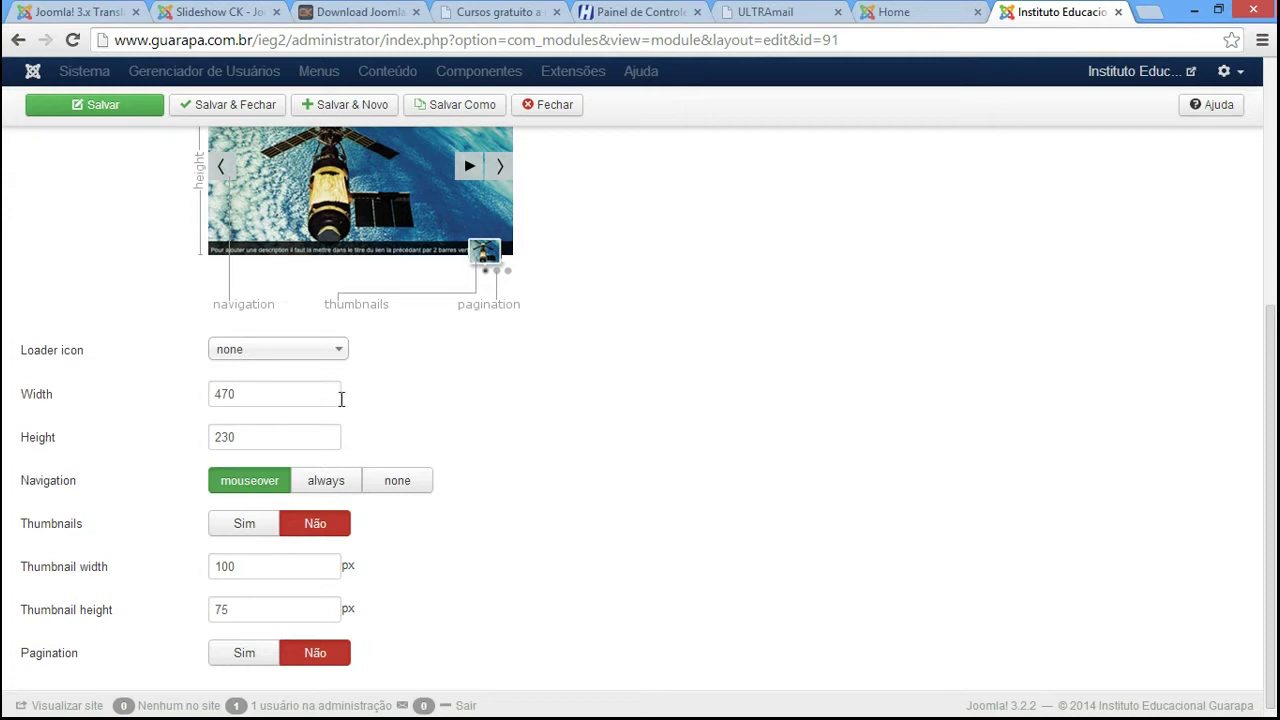
{"action": "scroll", "coordinate": [1272, 505], "scroll_direction": "down", "scroll_amount": 1}
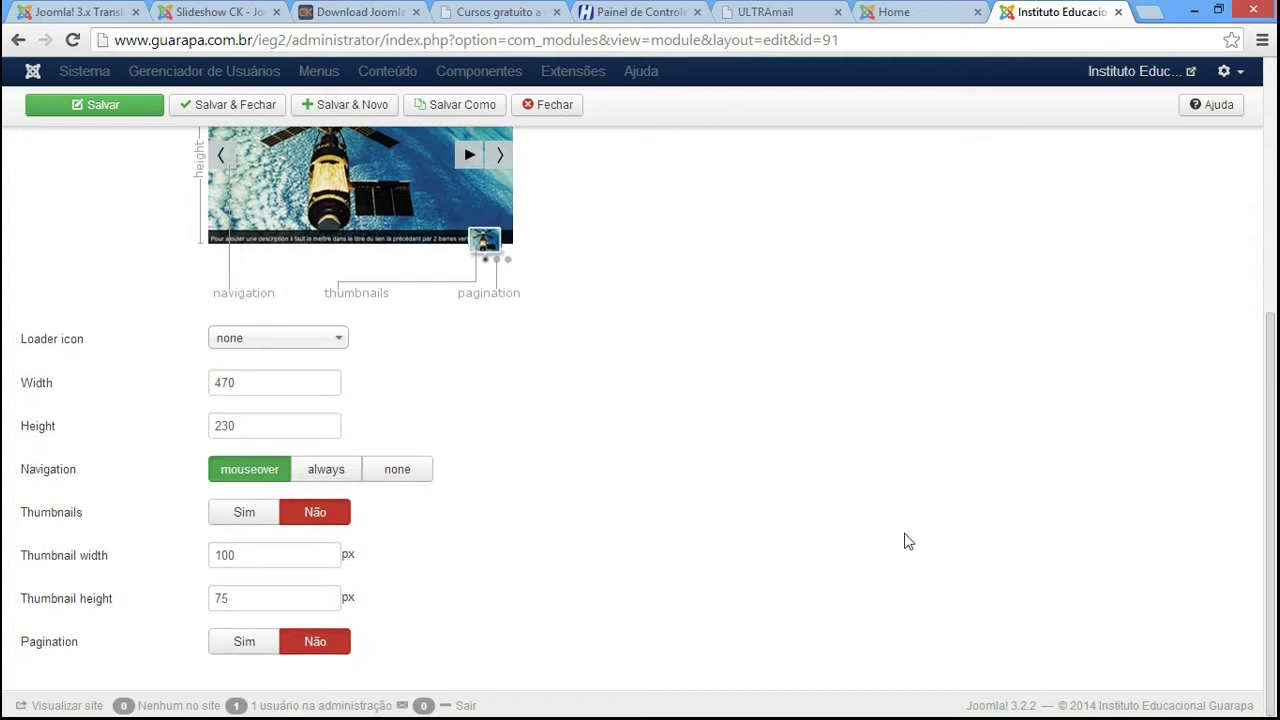
{"action": "left_click", "coordinate": [242, 641]}
{"action": "left_click_drag", "start_coordinate": [1263, 624], "coordinate": [1272, 398]}
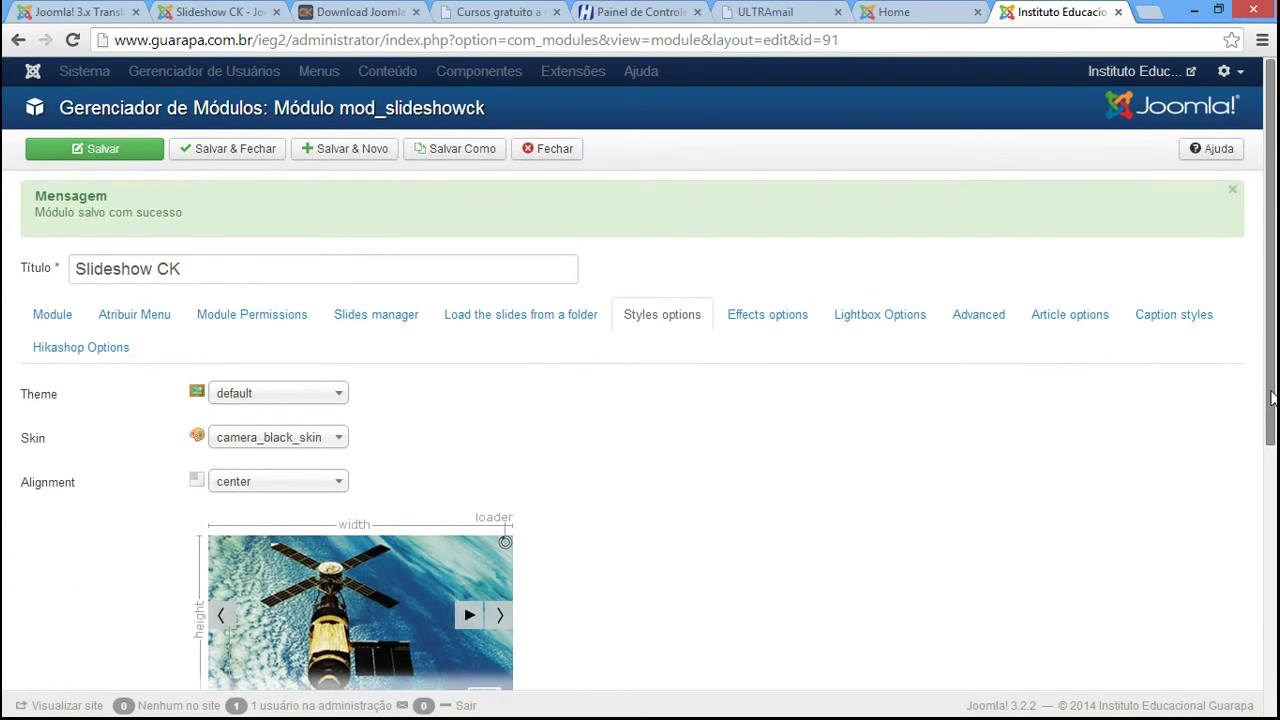
Check the slideshow's navigation and pagination on the site's home page, and close the Slideshow CK module settings
{"action": "left_click", "coordinate": [893, 12]}
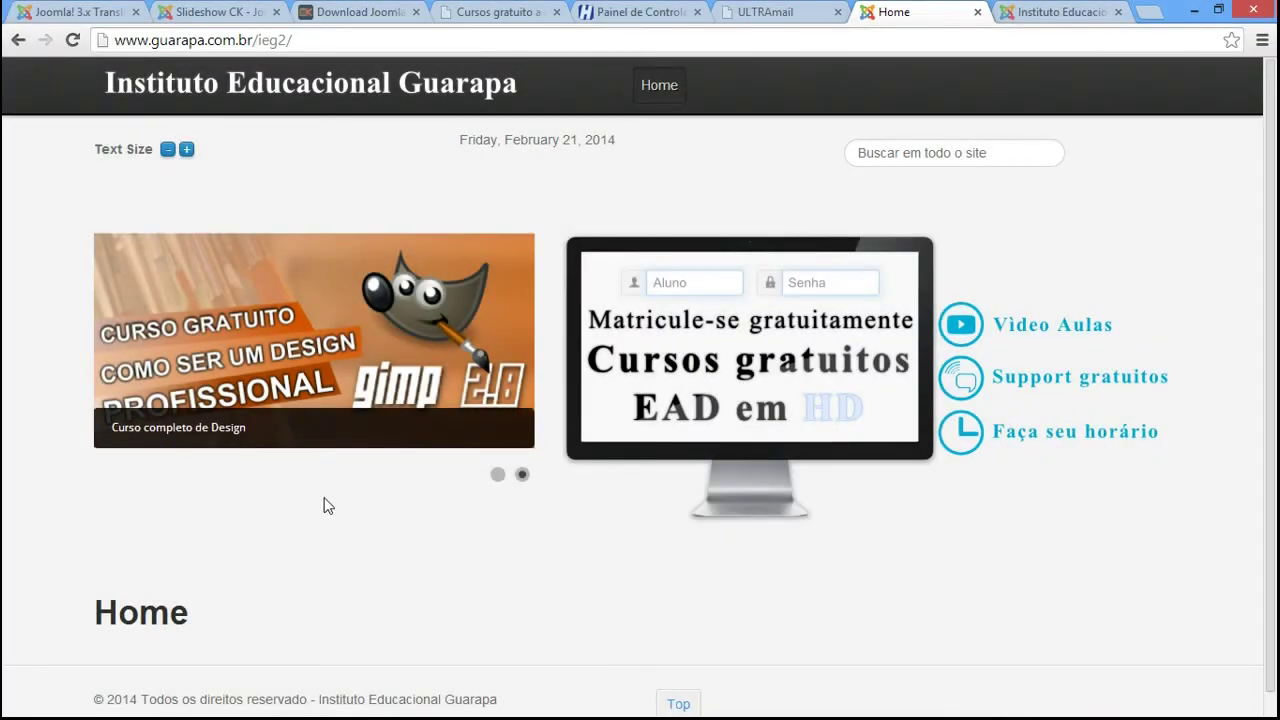
{"action": "mouse_move", "coordinate": [520, 382]}
{"action": "left_click", "coordinate": [513, 342]}
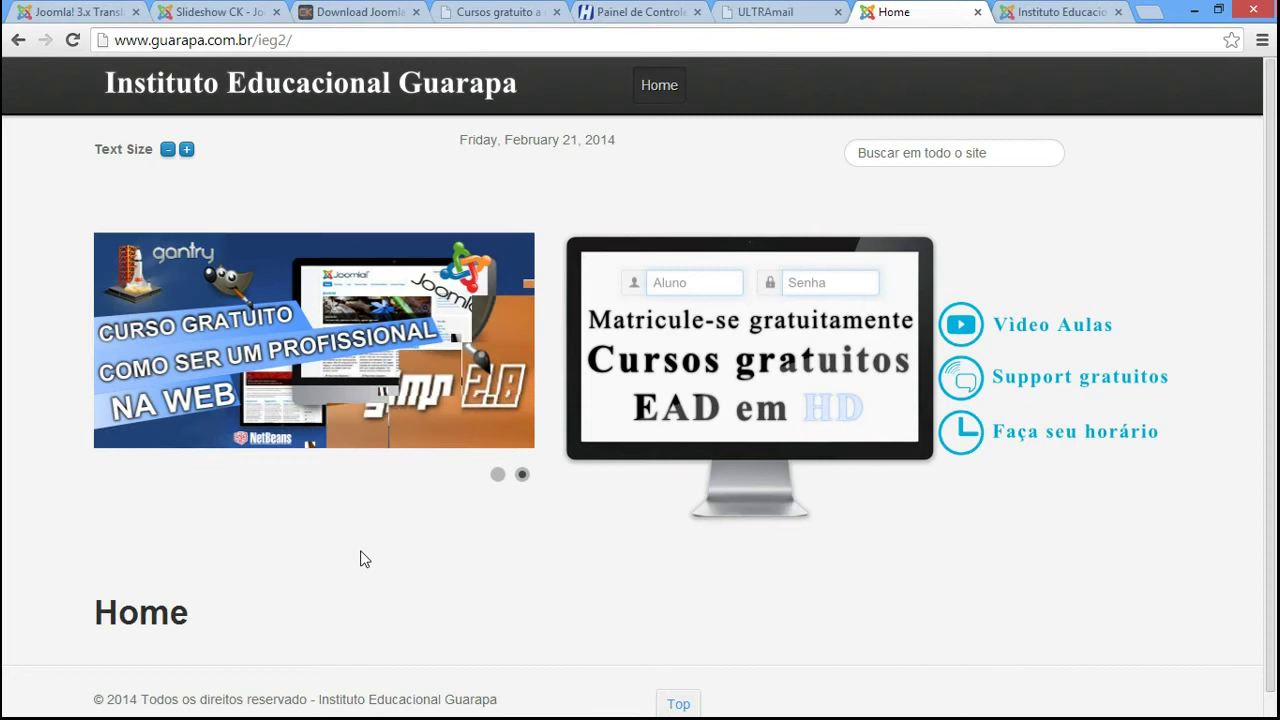
{"action": "mouse_move", "coordinate": [281, 269]}
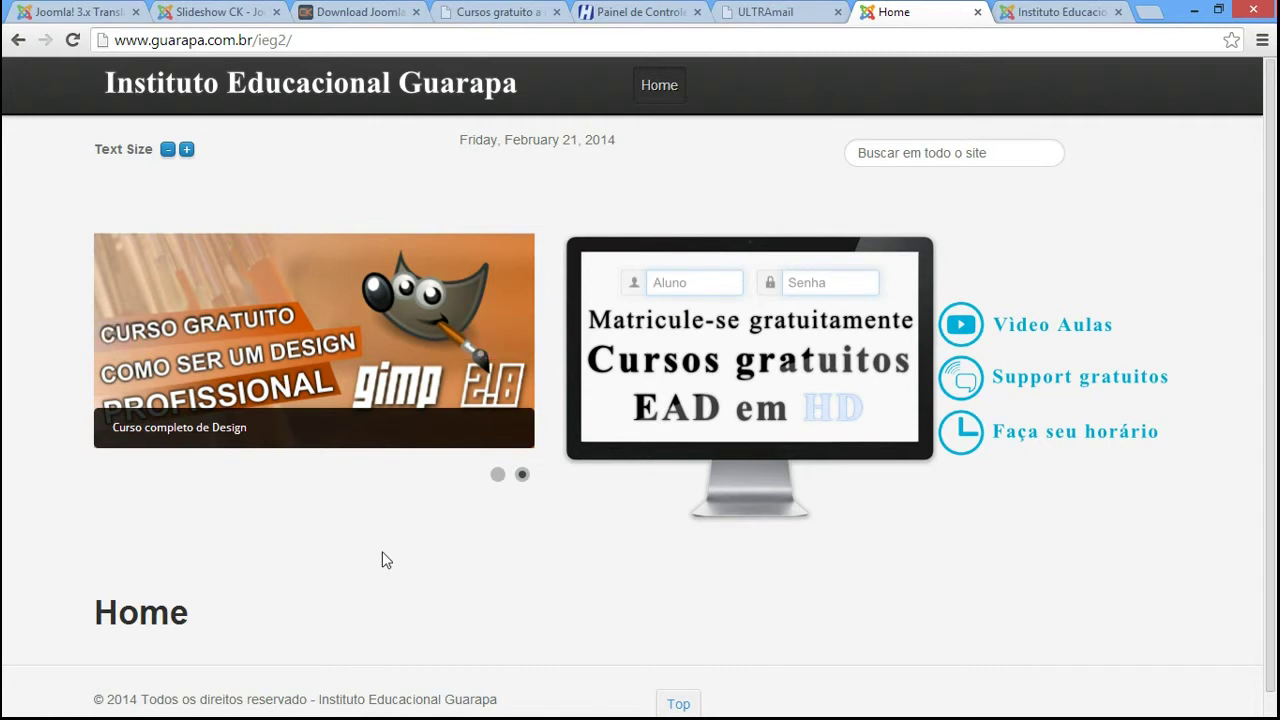
{"action": "left_click", "coordinate": [1053, 11]}
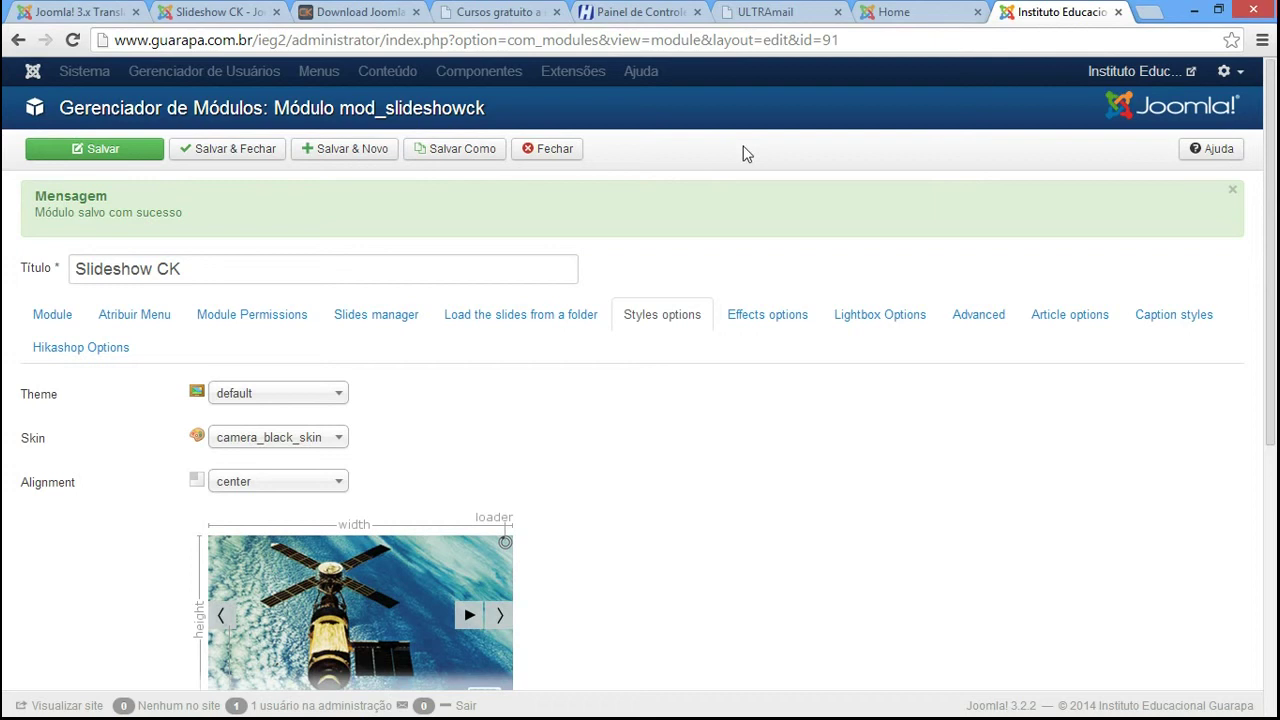
{"action": "left_click", "coordinate": [559, 160]}
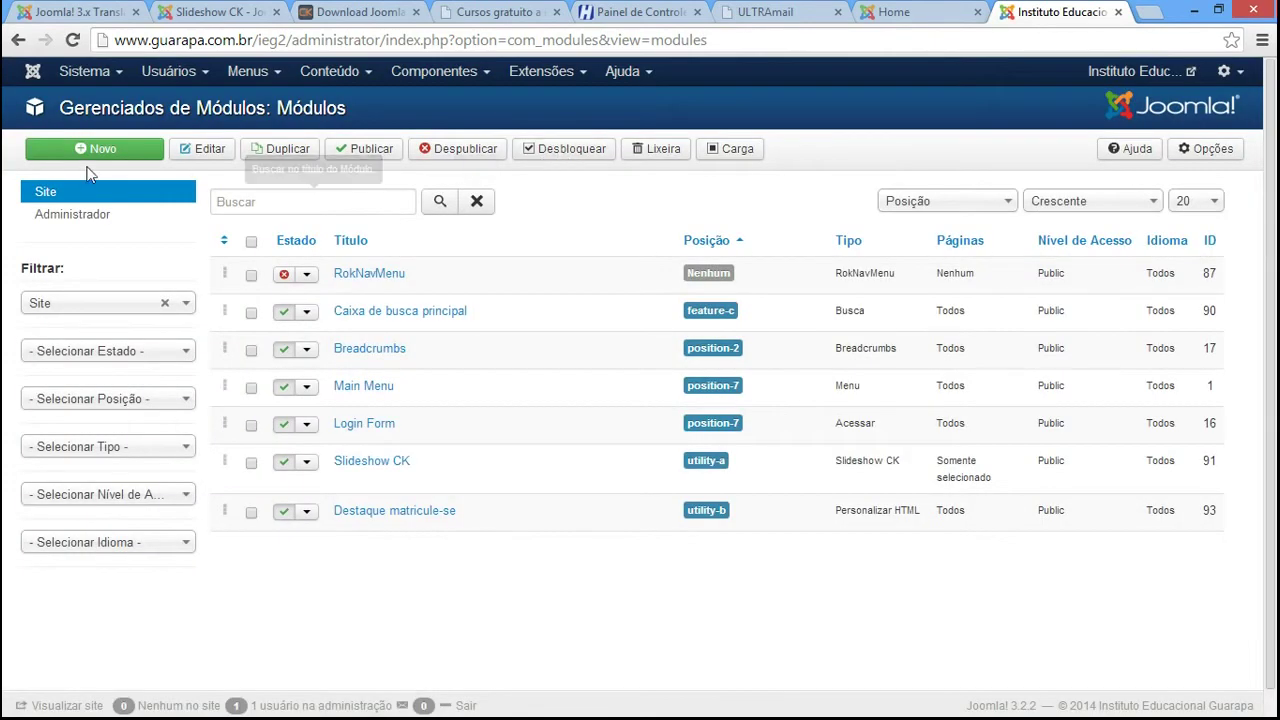
Start a new module and locate the Slideshow CK entry in the list of module types
{"action": "left_click", "coordinate": [96, 150]}
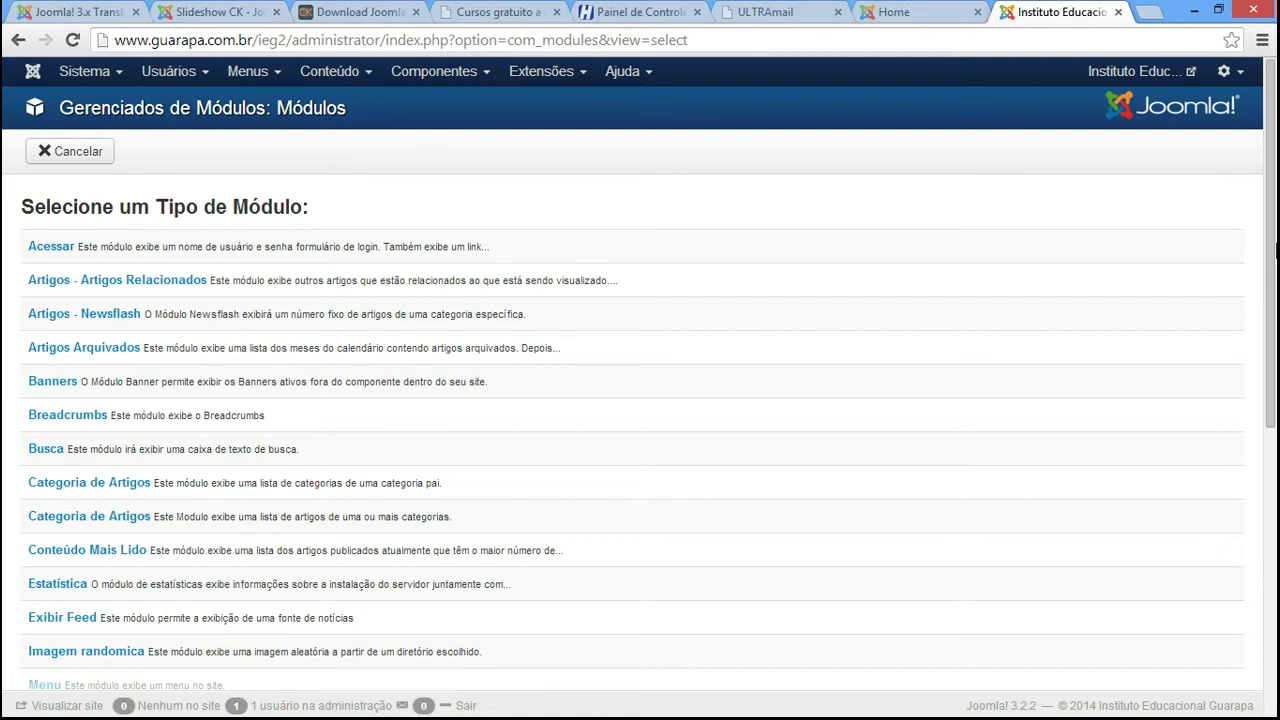
{"action": "left_click", "coordinate": [577, 76]}
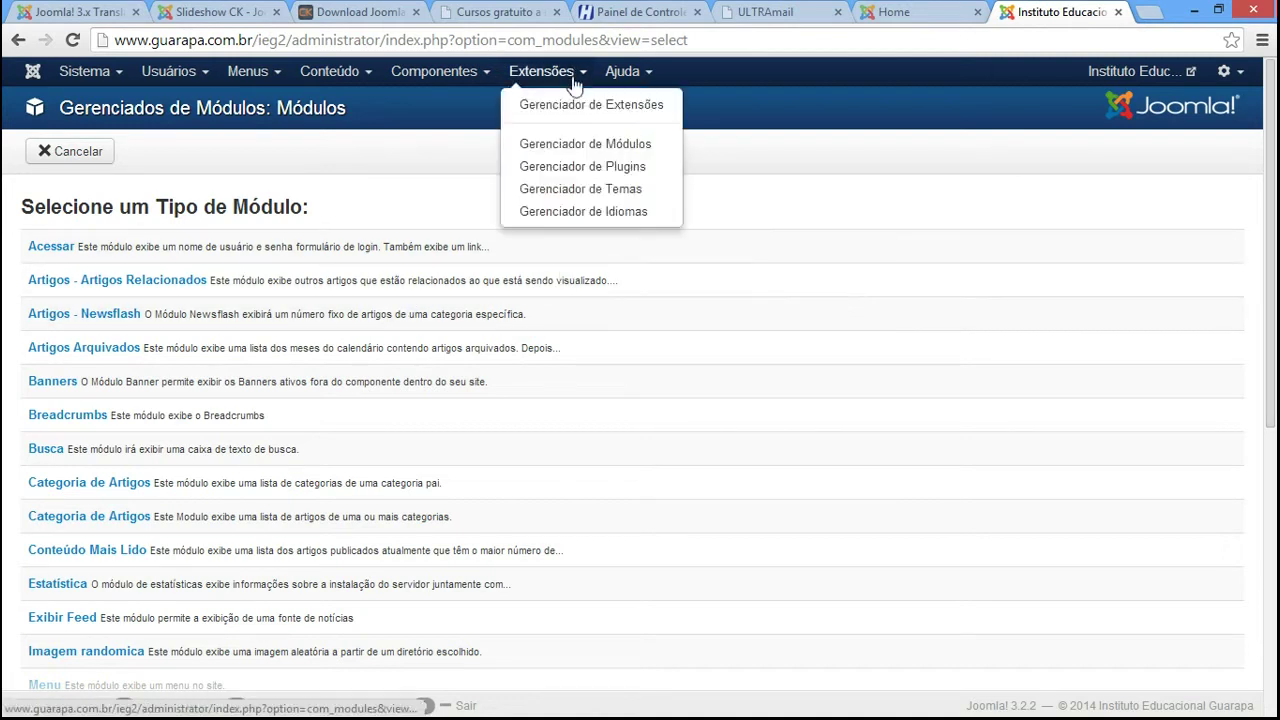
{"action": "left_click", "coordinate": [335, 146]}
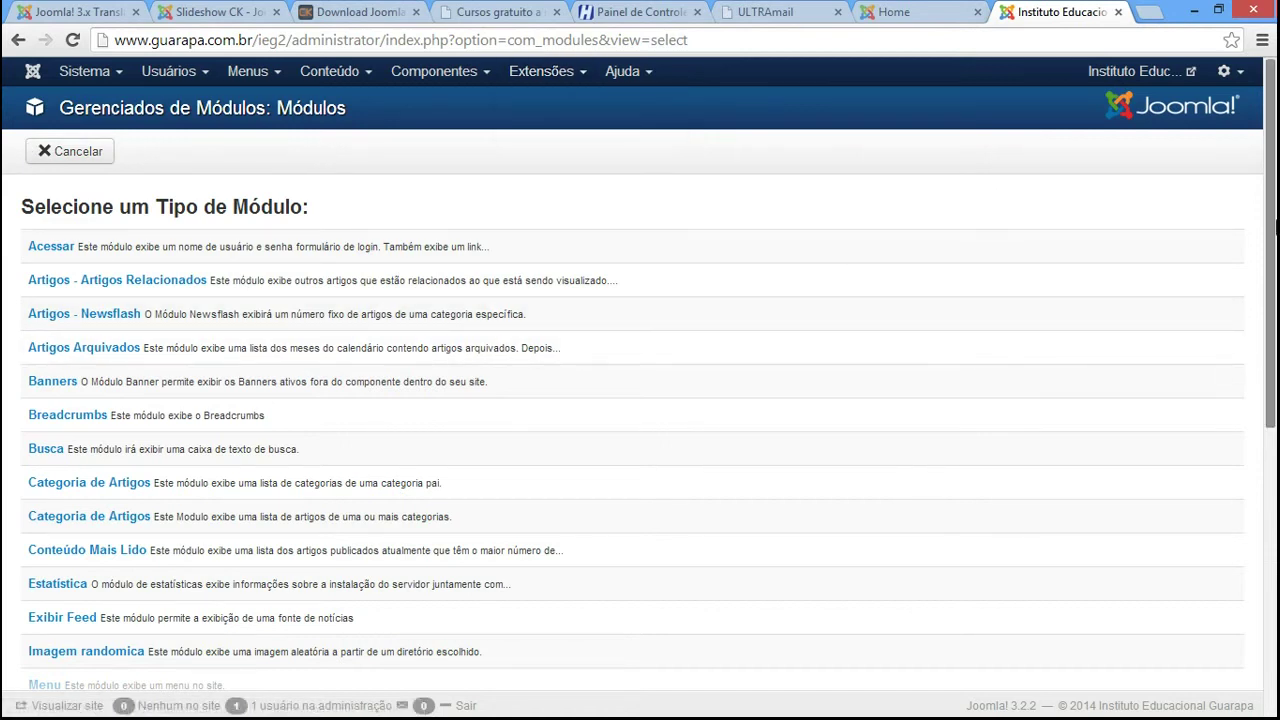
{"action": "scroll", "coordinate": [1274, 429], "scroll_direction": "down", "scroll_amount": 4}
{"action": "scroll", "coordinate": [1274, 429], "scroll_direction": "down", "scroll_amount": 2}
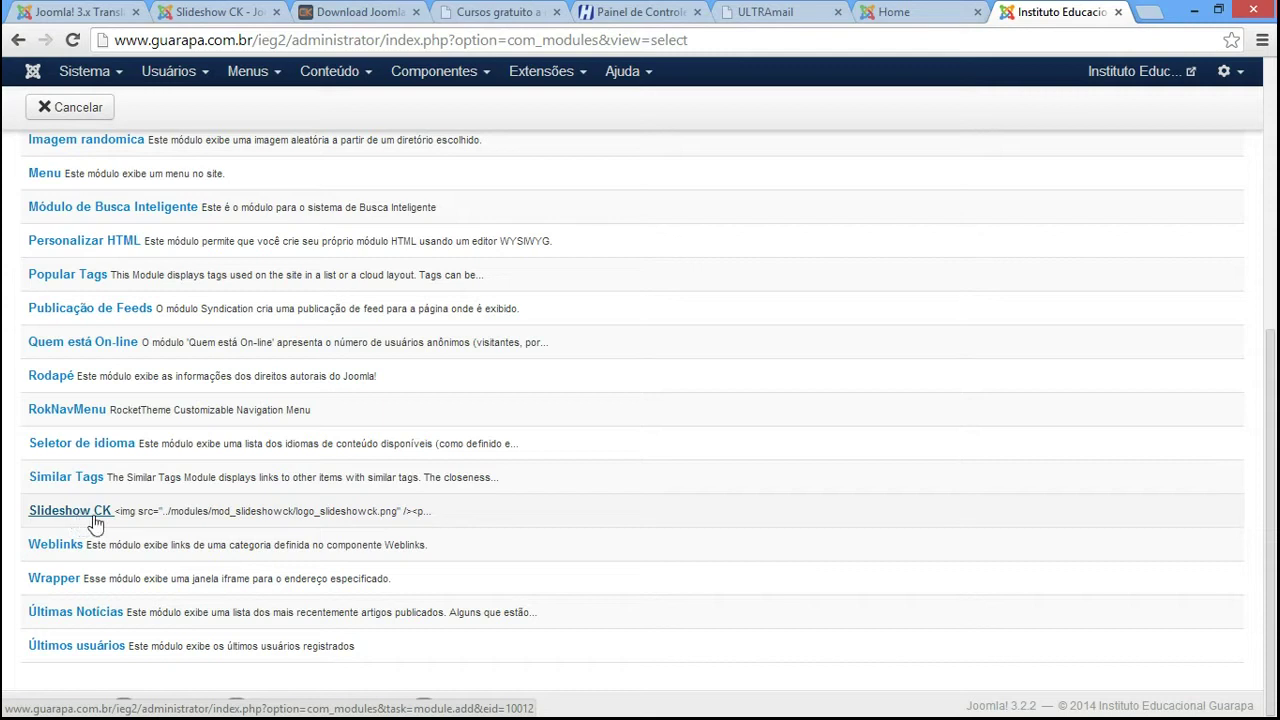
{"action": "left_click_drag", "start_coordinate": [120, 514], "coordinate": [400, 515]}
{"action": "left_click", "coordinate": [553, 529]}
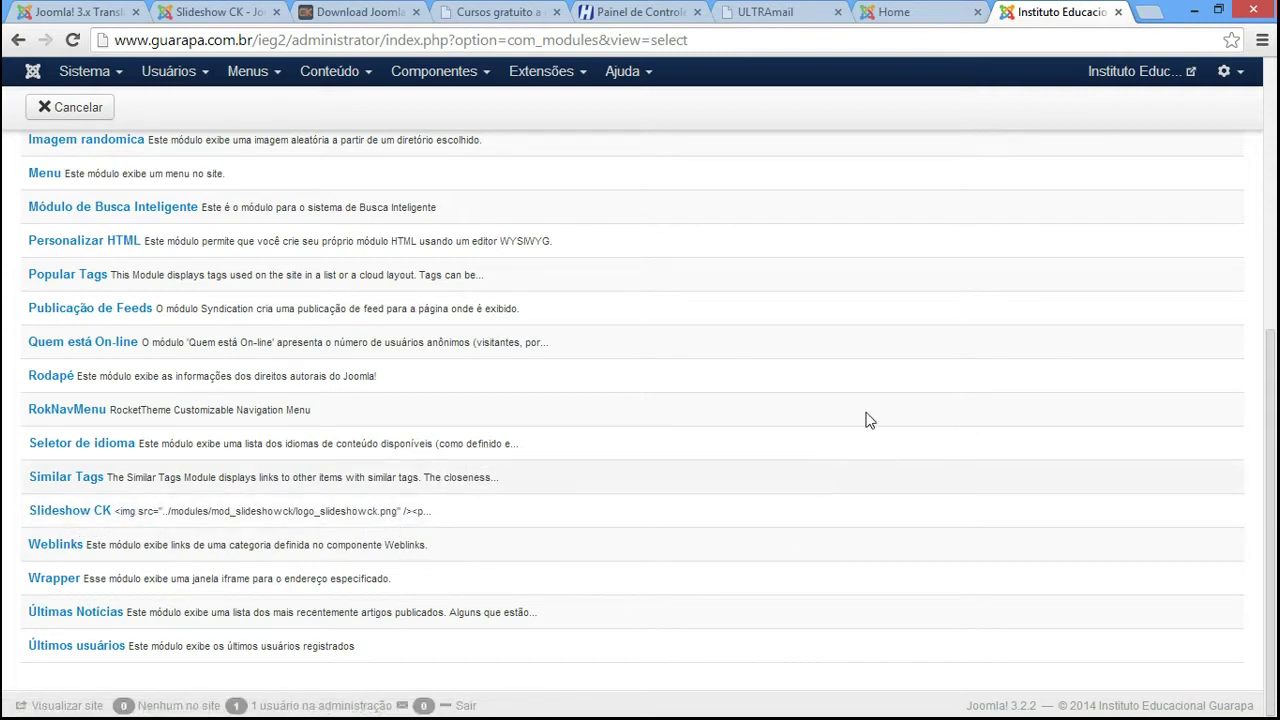
View the slideshow on the home page and cancel the module type selection without creating a module
{"action": "left_click", "coordinate": [906, 11]}
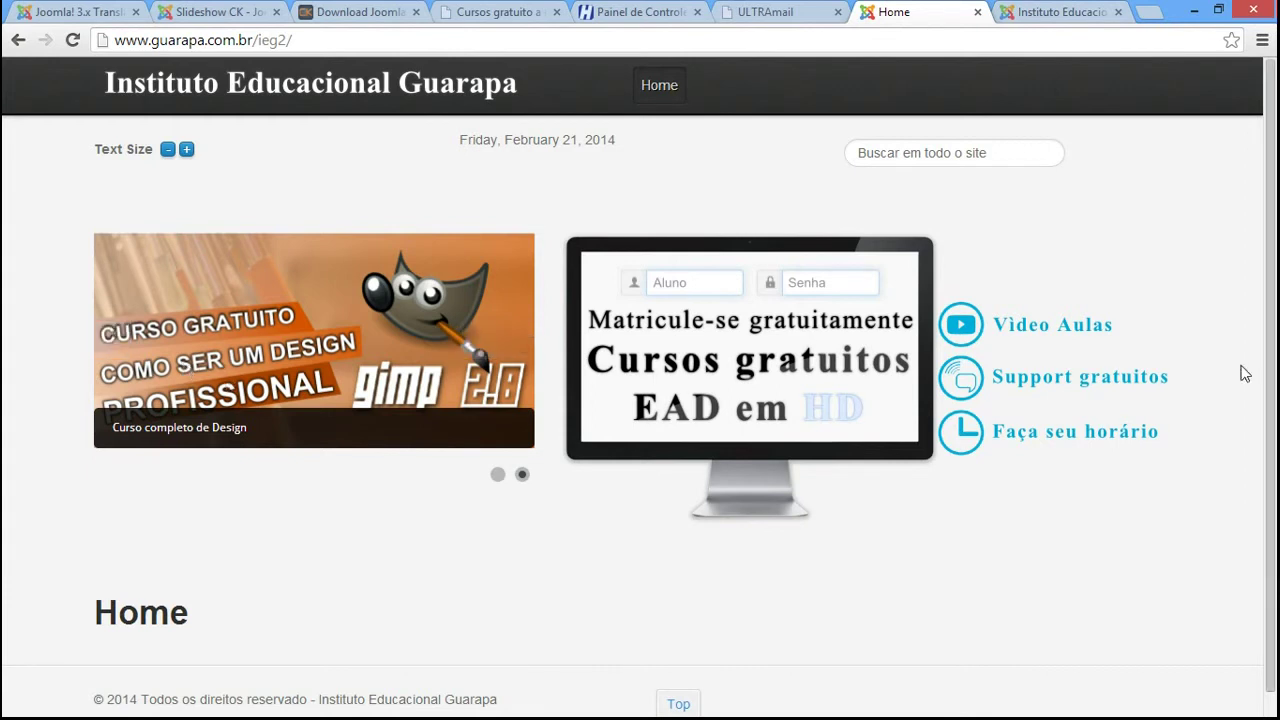
{"action": "key", "text": "ctrl+Tab"}
{"action": "left_click_drag", "start_coordinate": [1272, 380], "coordinate": [1272, 112]}
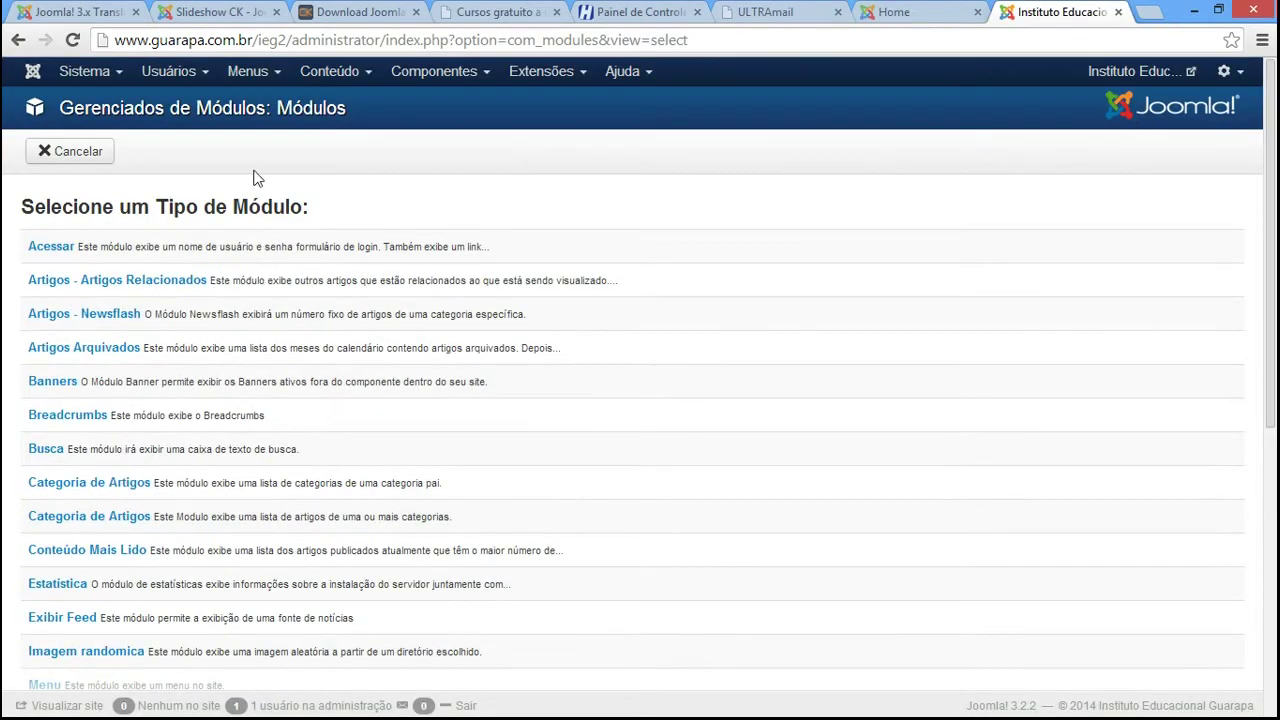
{"action": "left_click", "coordinate": [84, 163]}
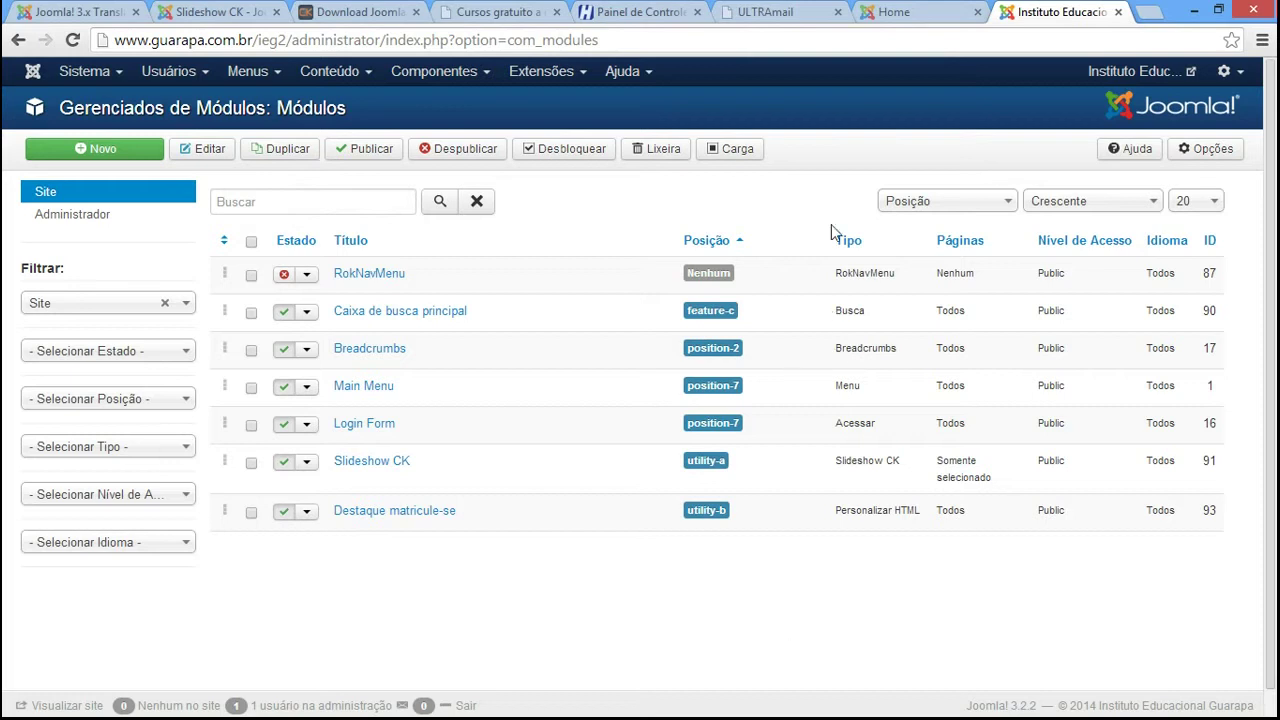
Examine the Tipo column of the module list, including the Busca, Breadcrumbs, Menu, Acessar and Personalizar HTML entries
{"action": "left_click", "coordinate": [555, 72]}
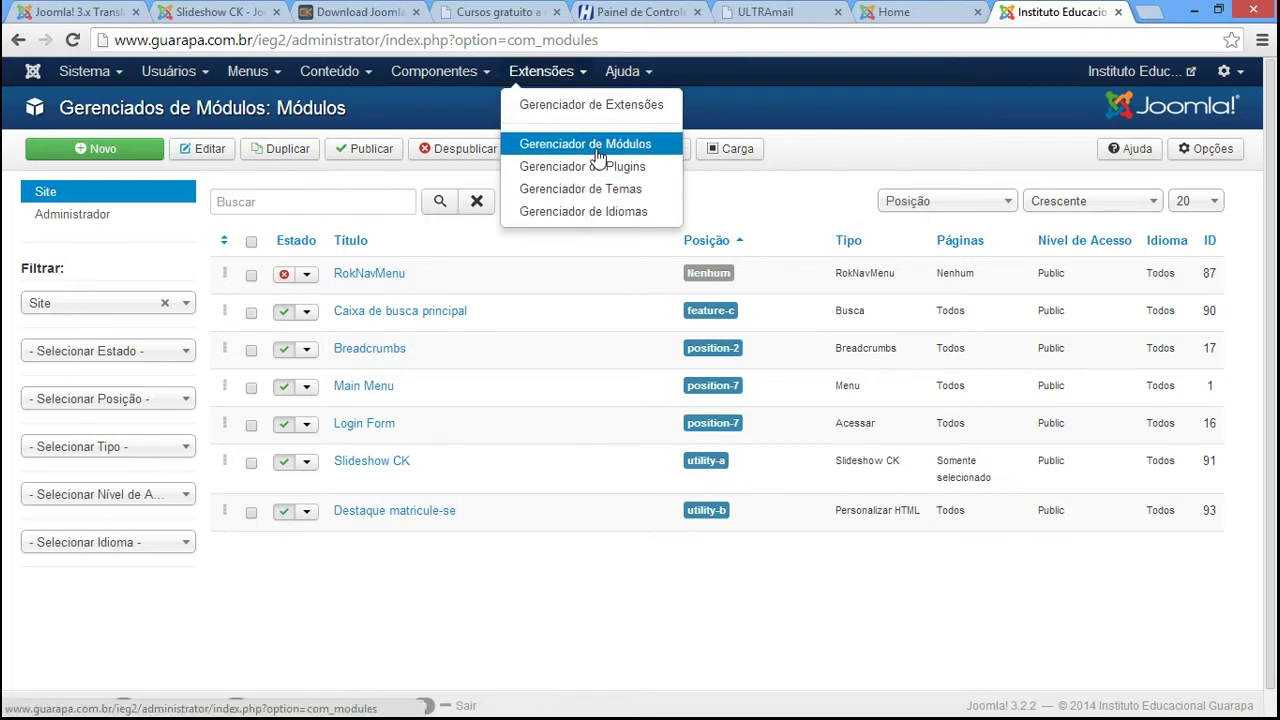
{"action": "left_click", "coordinate": [837, 251]}
{"action": "double_click", "coordinate": [870, 240]}
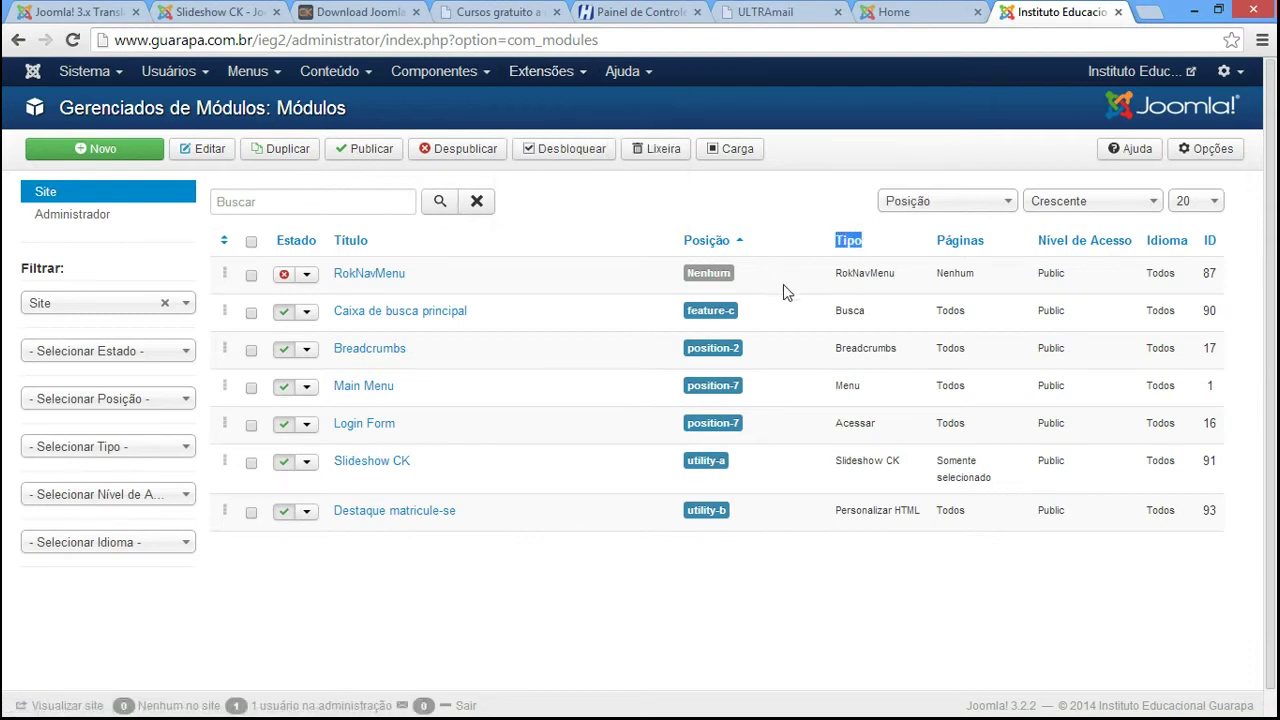
{"action": "double_click", "coordinate": [845, 310]}
{"action": "double_click", "coordinate": [872, 350]}
{"action": "left_click_drag", "start_coordinate": [895, 346], "coordinate": [588, 354]}
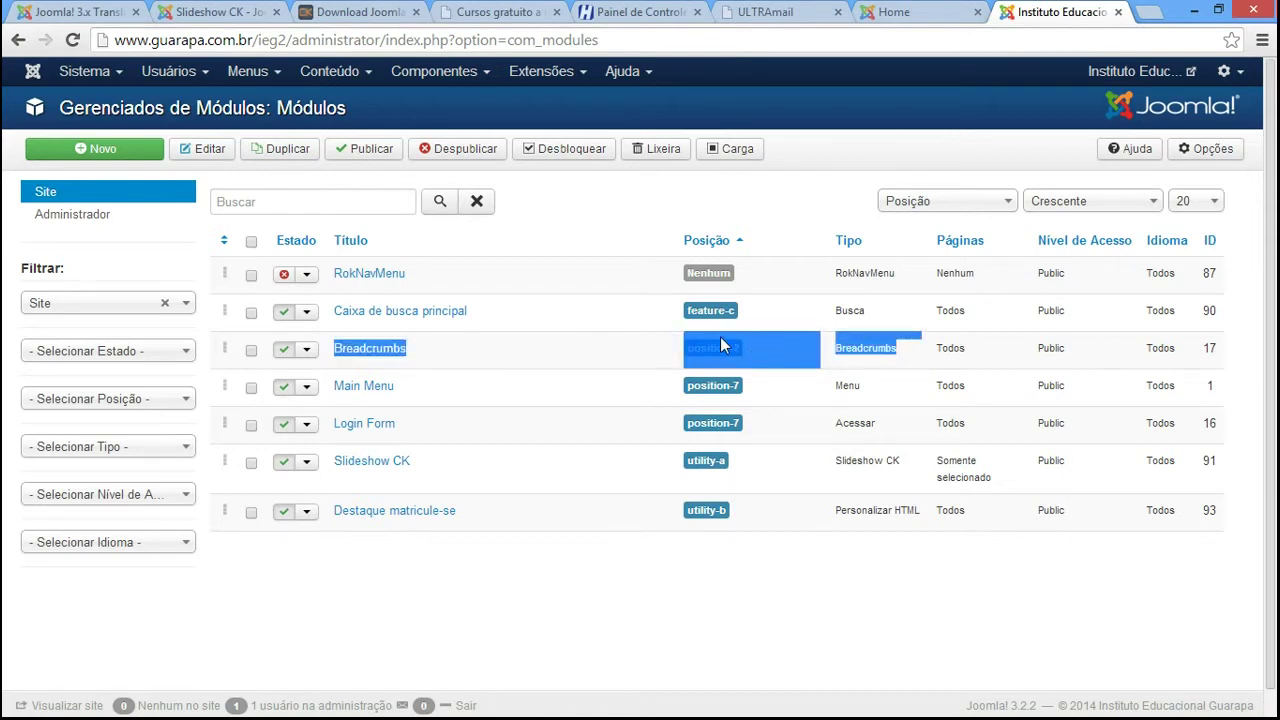
{"action": "left_click", "coordinate": [787, 591]}
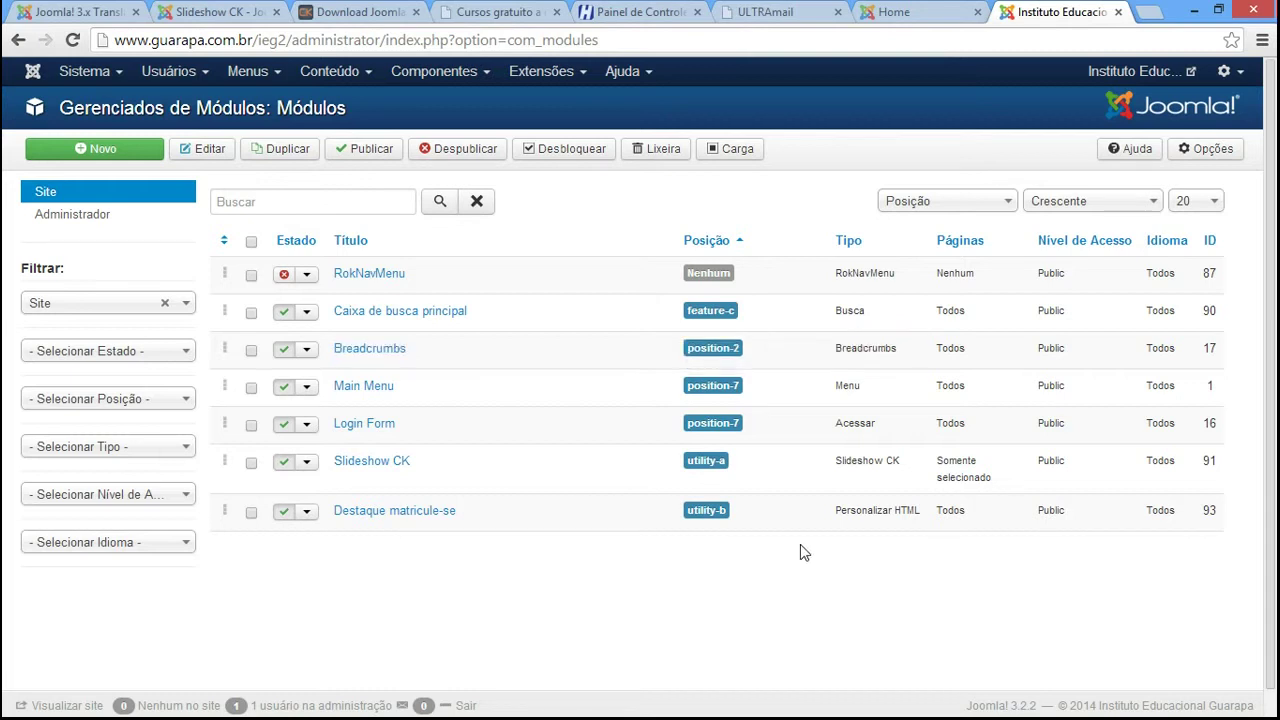
{"action": "double_click", "coordinate": [844, 383]}
{"action": "left_click", "coordinate": [877, 430]}
{"action": "left_click_drag", "start_coordinate": [878, 430], "coordinate": [800, 349]}
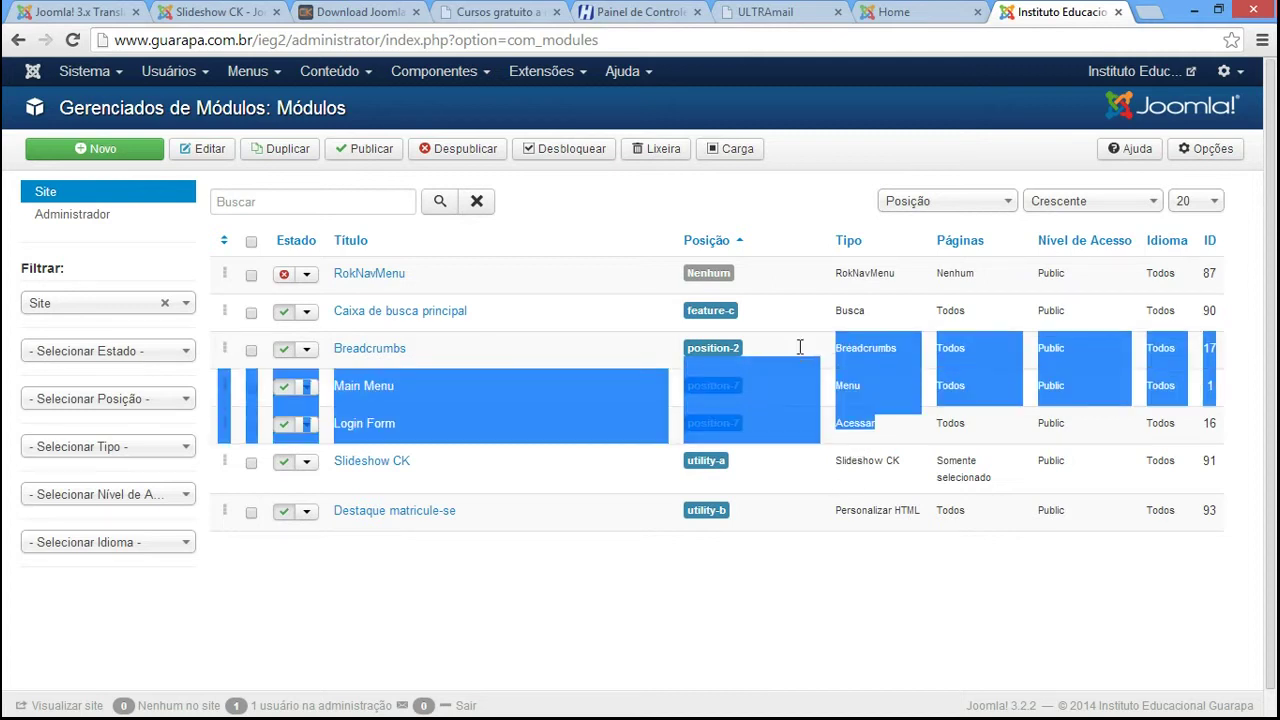
{"action": "left_click", "coordinate": [789, 630]}
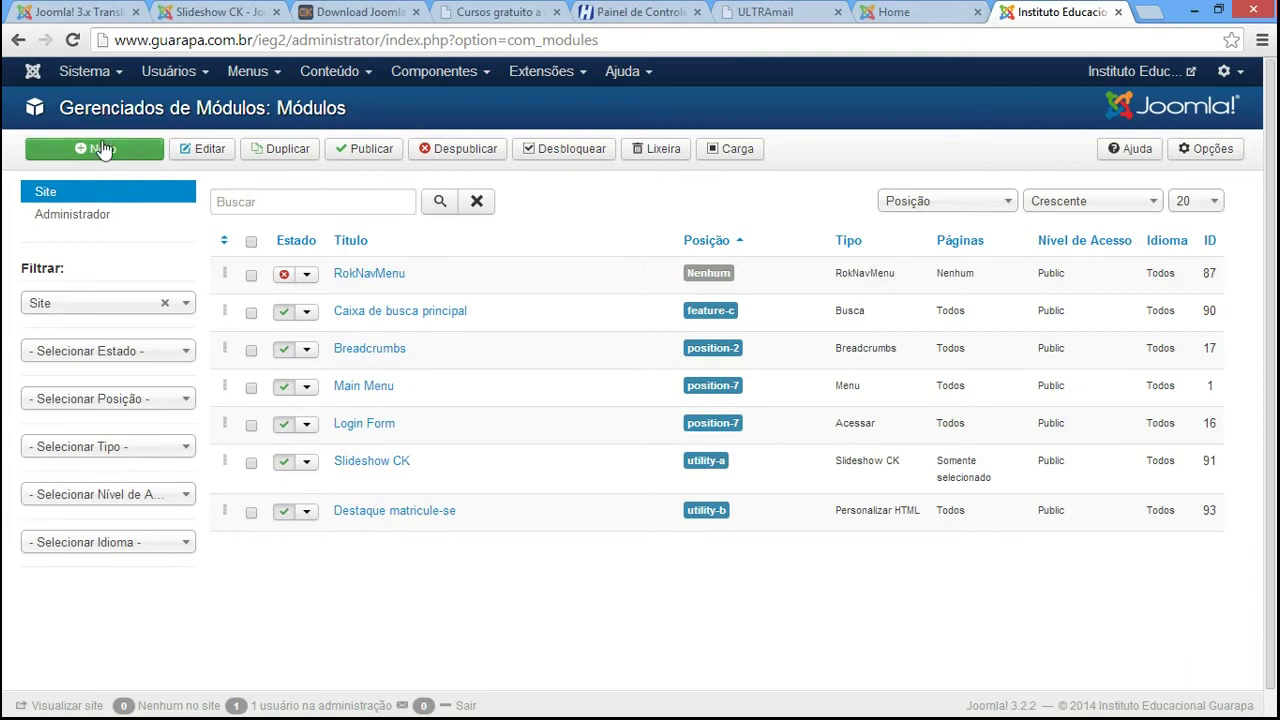
{"action": "left_click_drag", "start_coordinate": [881, 519], "coordinate": [923, 512]}
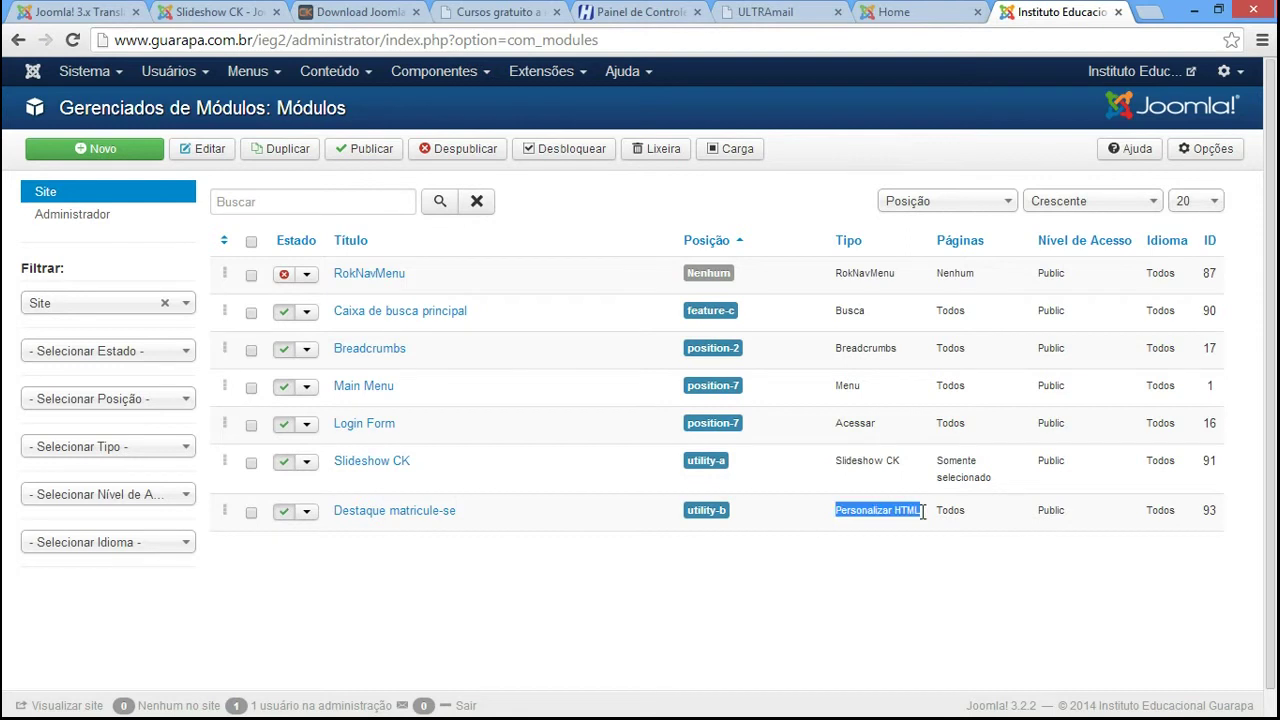
Examine the Posição column of the module list for the Breadcrumbs, Main Menu and Login Form modules
{"action": "left_click", "coordinate": [695, 507]}
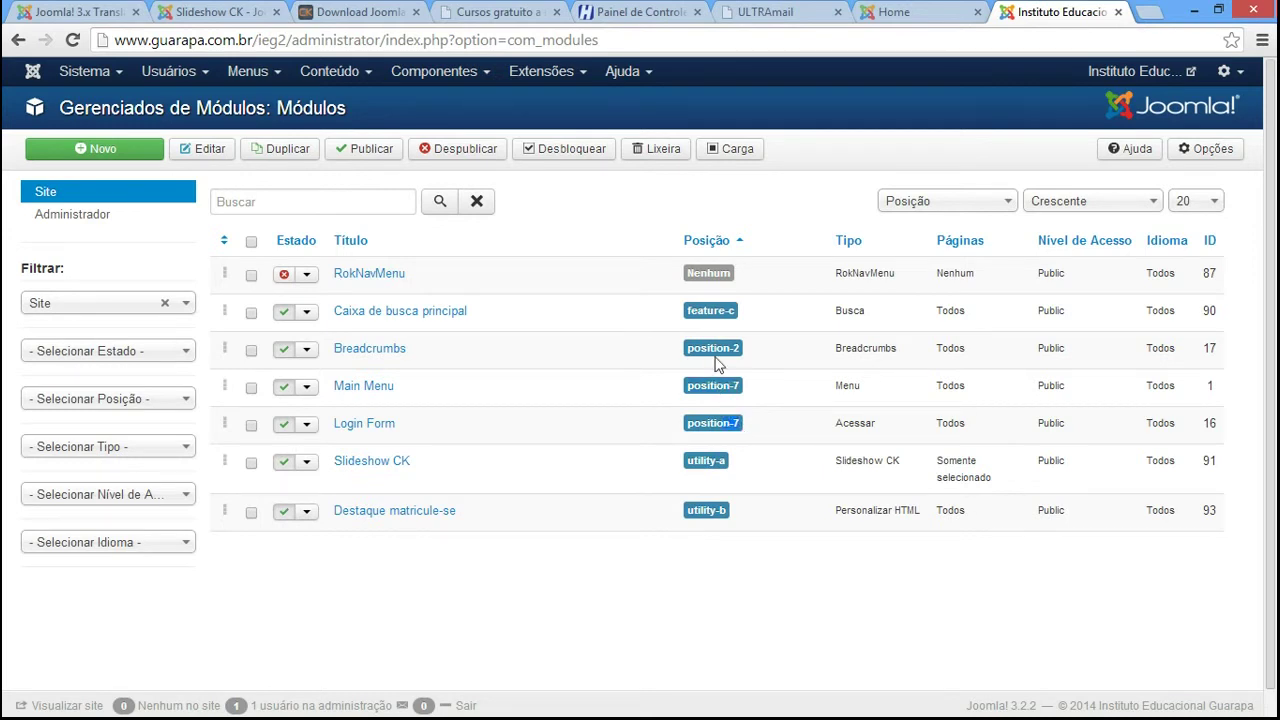
{"action": "left_click_drag", "start_coordinate": [687, 362], "coordinate": [741, 425]}
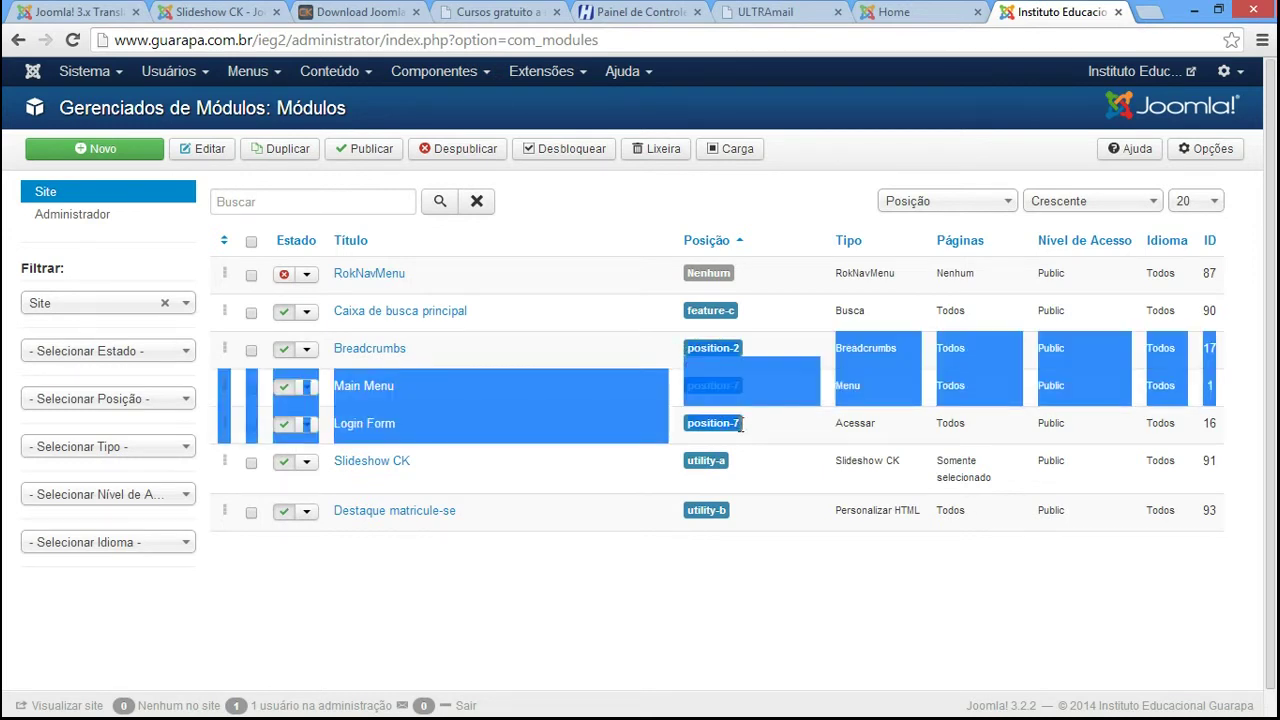
{"action": "left_click", "coordinate": [785, 593]}
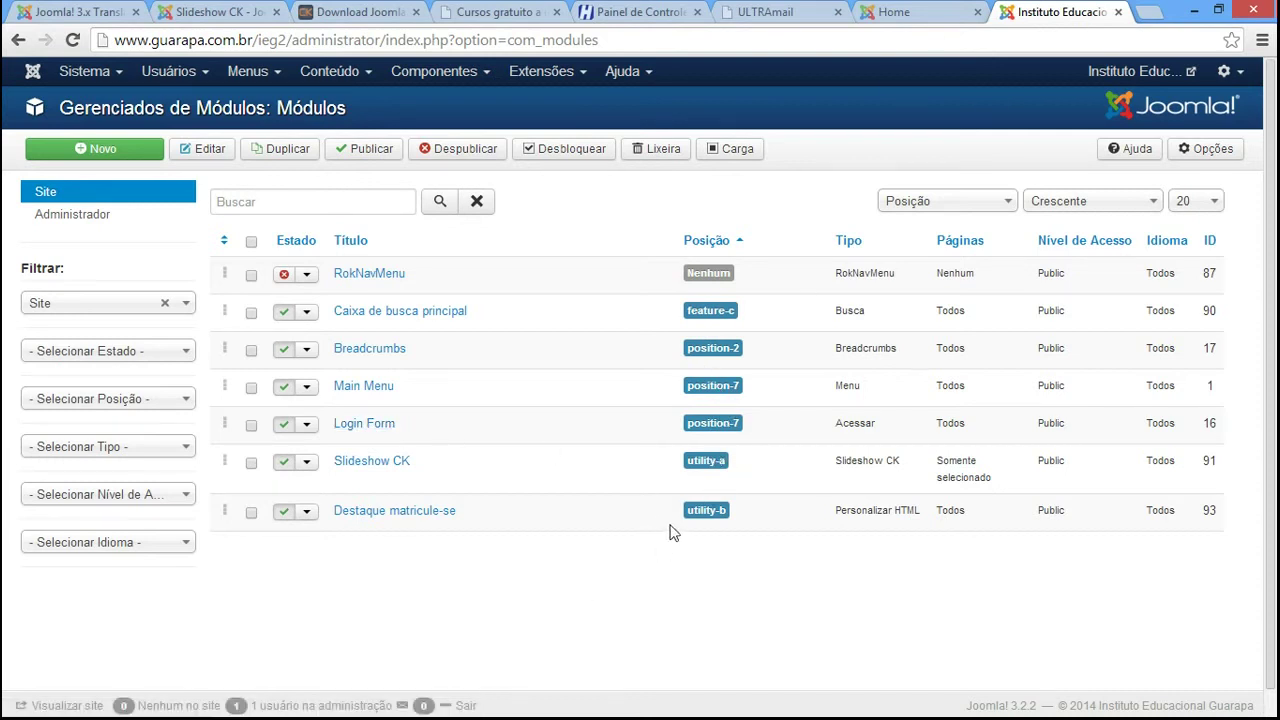
Open the Destaque matricule-se module and compare its editor content with the block on the home page
{"action": "left_click", "coordinate": [400, 513]}
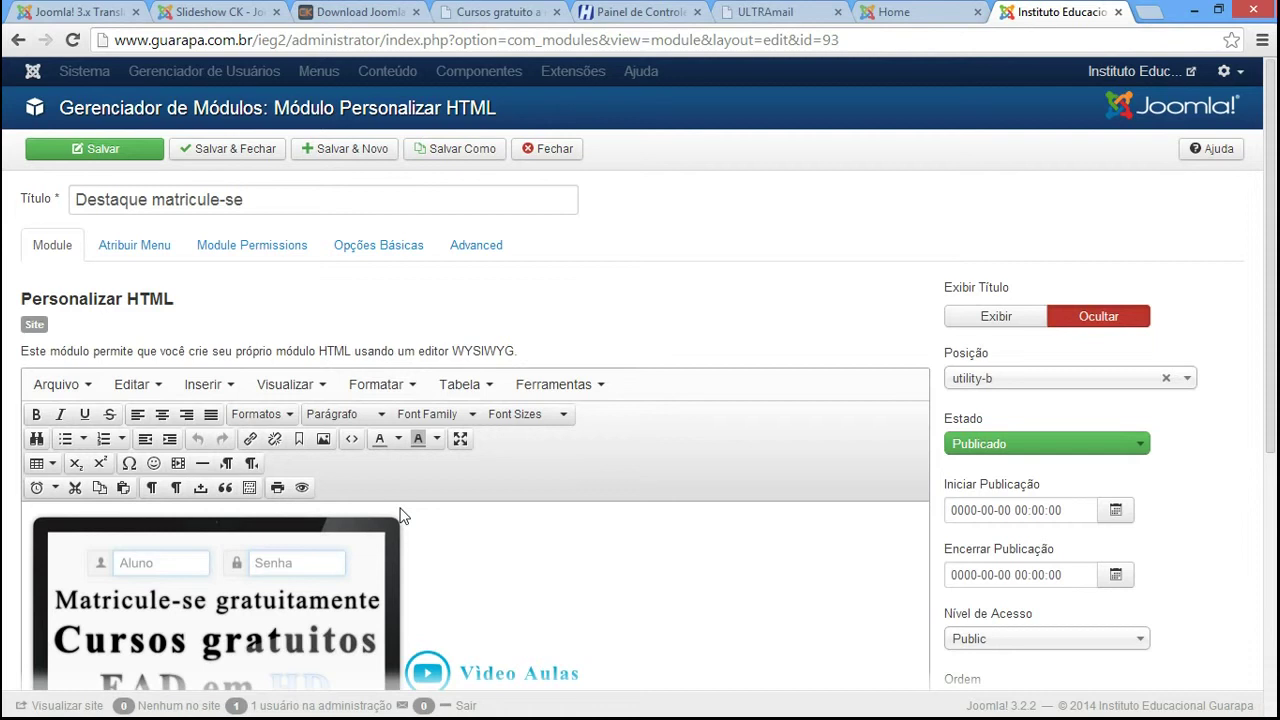
{"action": "scroll", "coordinate": [363, 364], "scroll_direction": "down", "scroll_amount": 2}
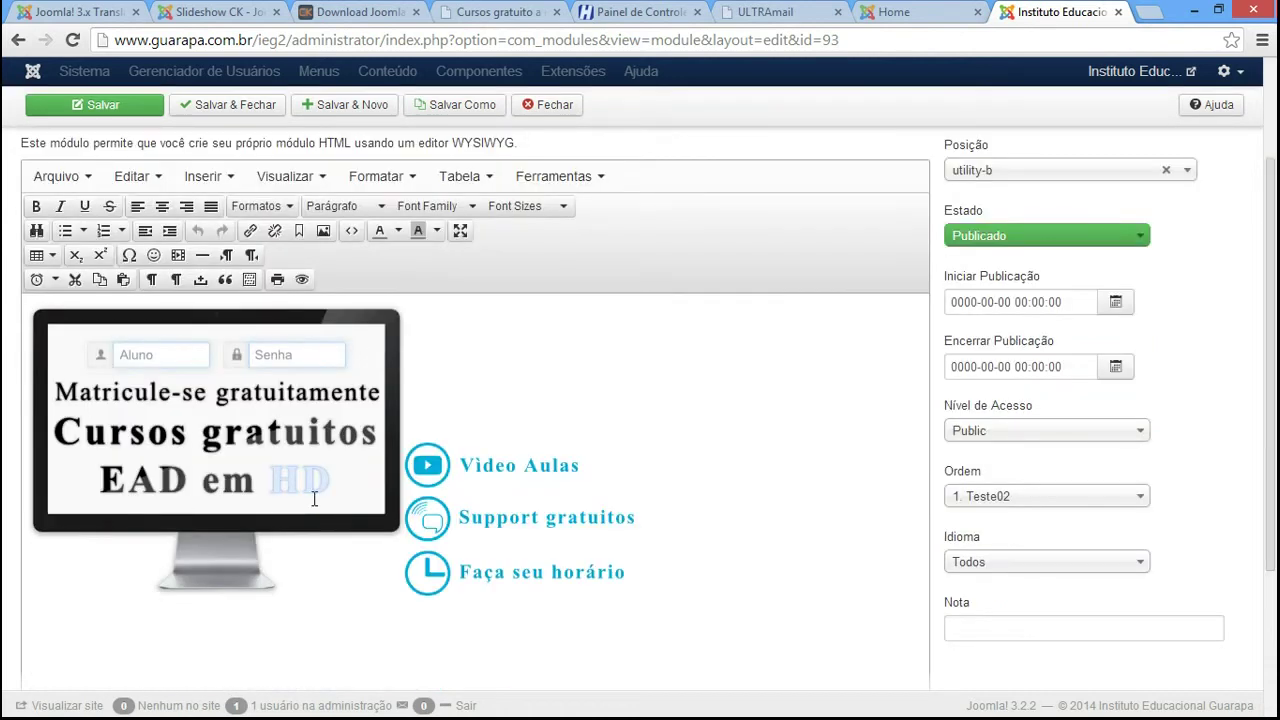
{"action": "left_click", "coordinate": [893, 12]}
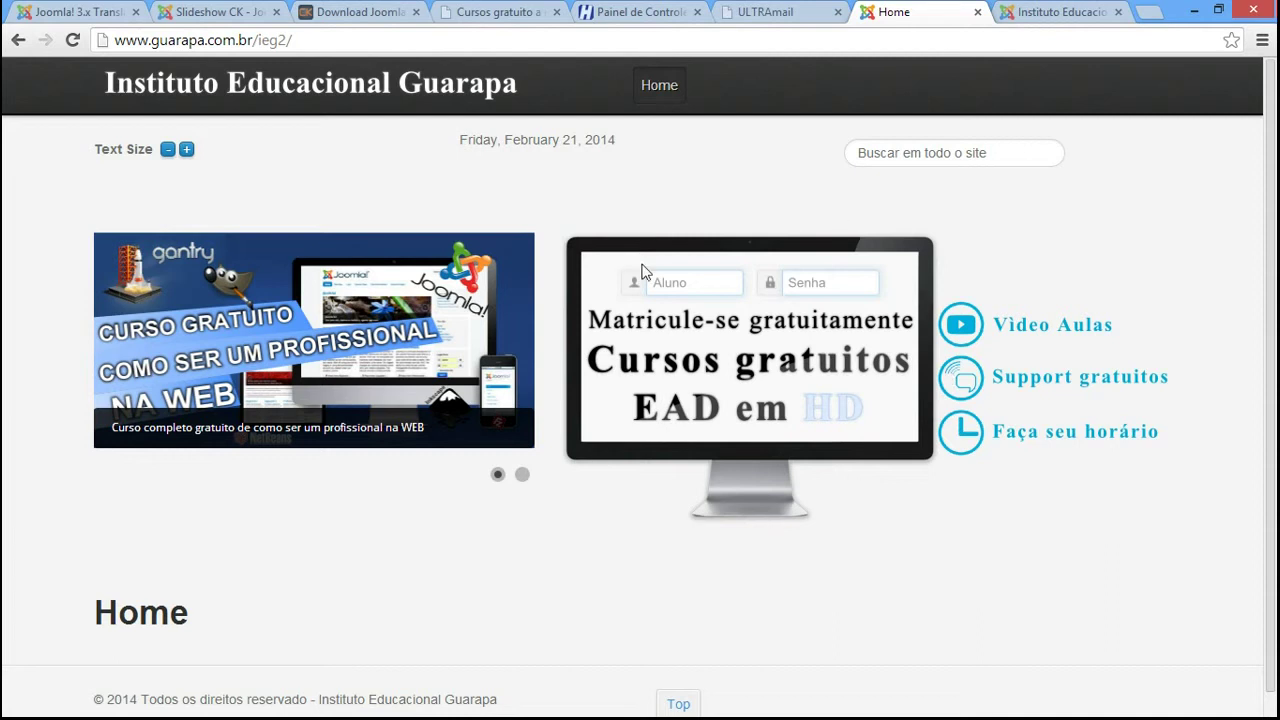
{"action": "key", "text": "ctrl+Tab"}
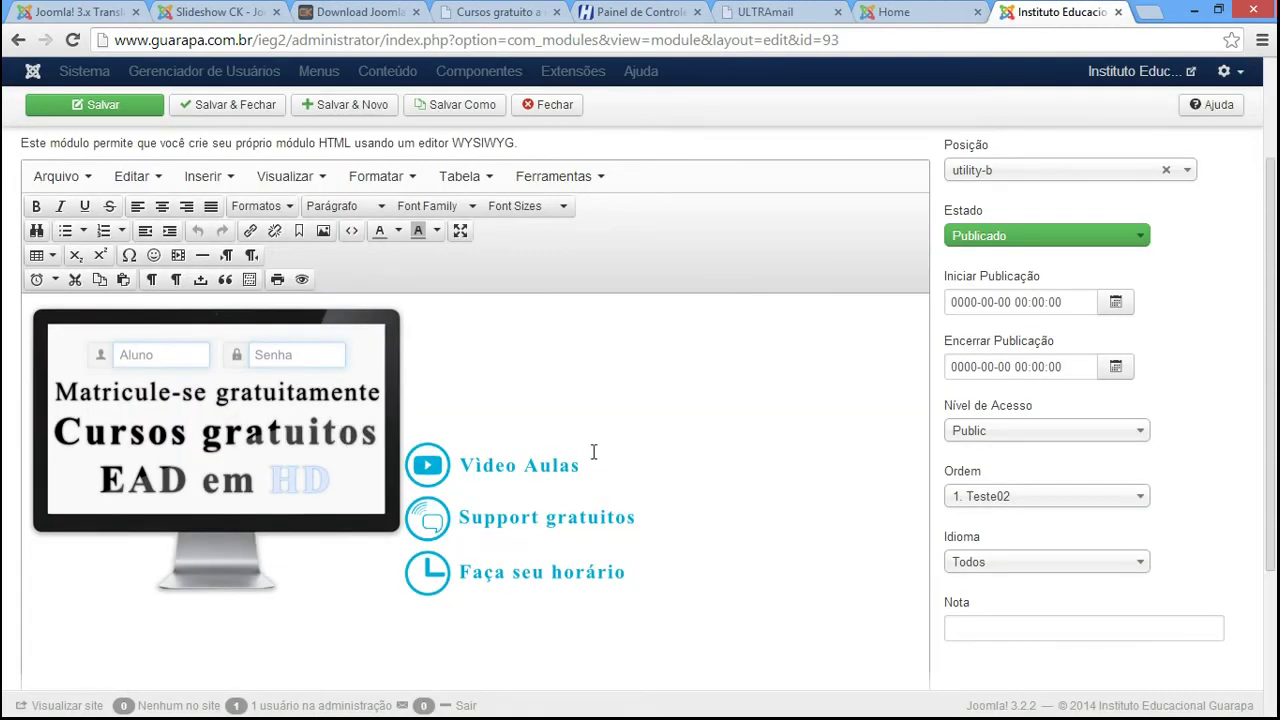
View the home page once more and open the menu assignment settings of the Destaque matricule-se module
{"action": "left_click", "coordinate": [920, 11]}
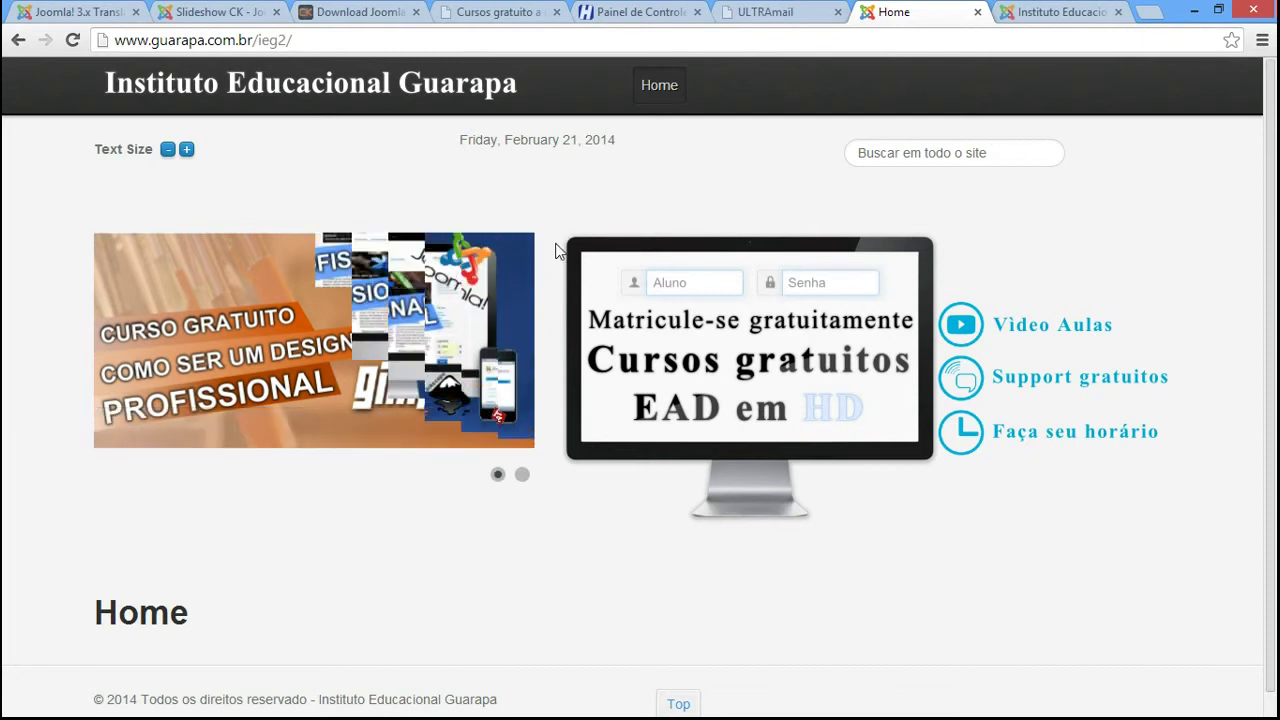
{"action": "left_click", "coordinate": [1046, 12]}
{"action": "left_click_drag", "start_coordinate": [1276, 262], "coordinate": [1276, 118]}
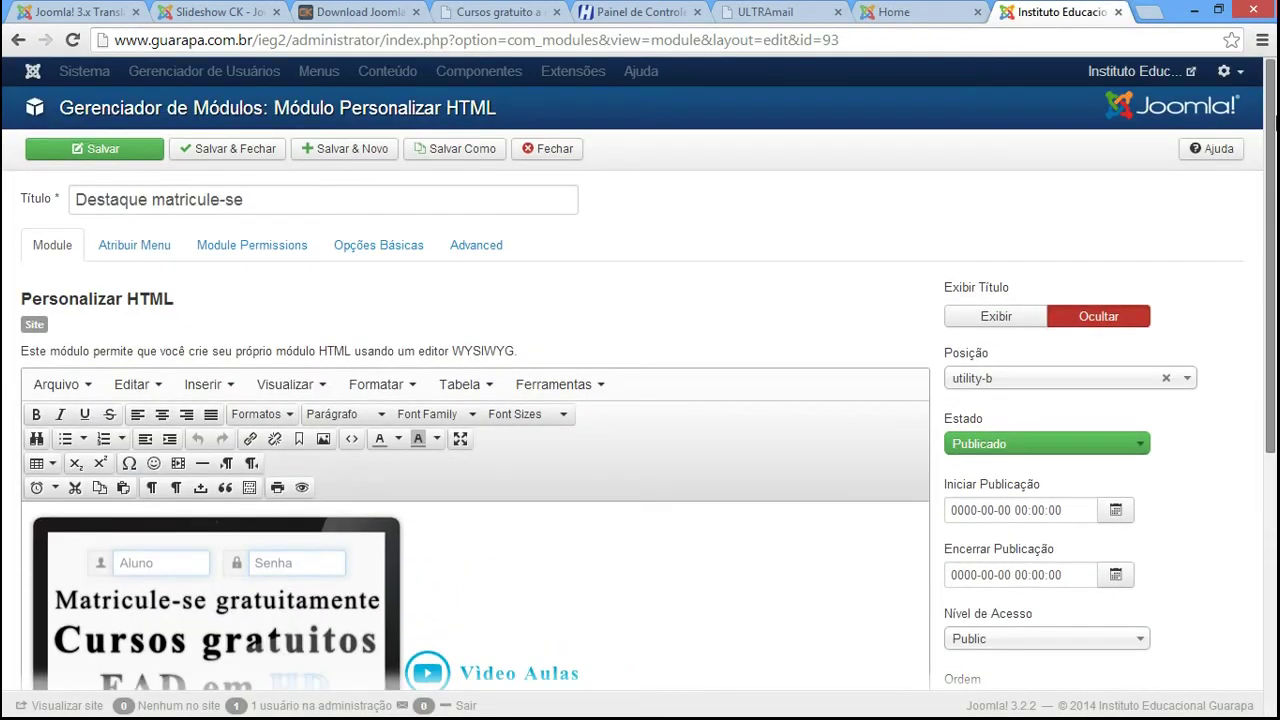
{"action": "left_click", "coordinate": [141, 246]}
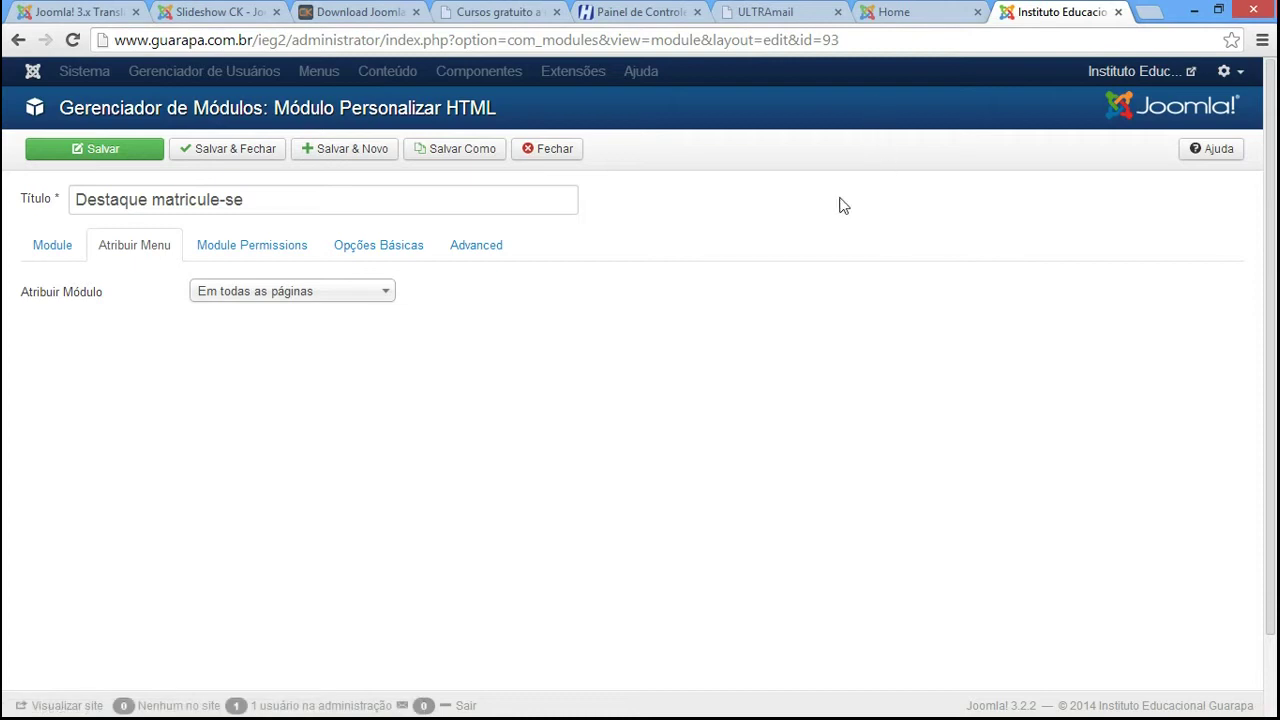
Assign the Destaque matricule-se module to "Apenas nas páginas selecionadas" with the Home menu item ticked
{"action": "left_click", "coordinate": [895, 12]}
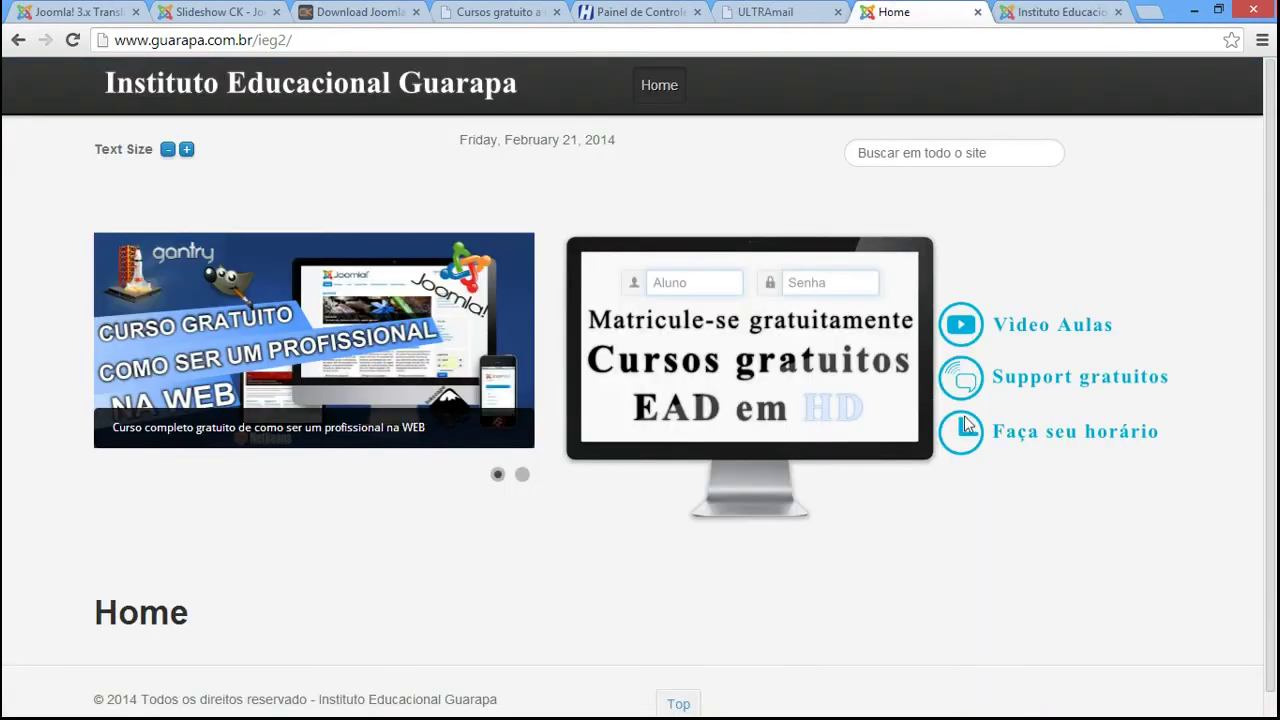
{"action": "left_click", "coordinate": [1020, 12]}
{"action": "left_click", "coordinate": [237, 297]}
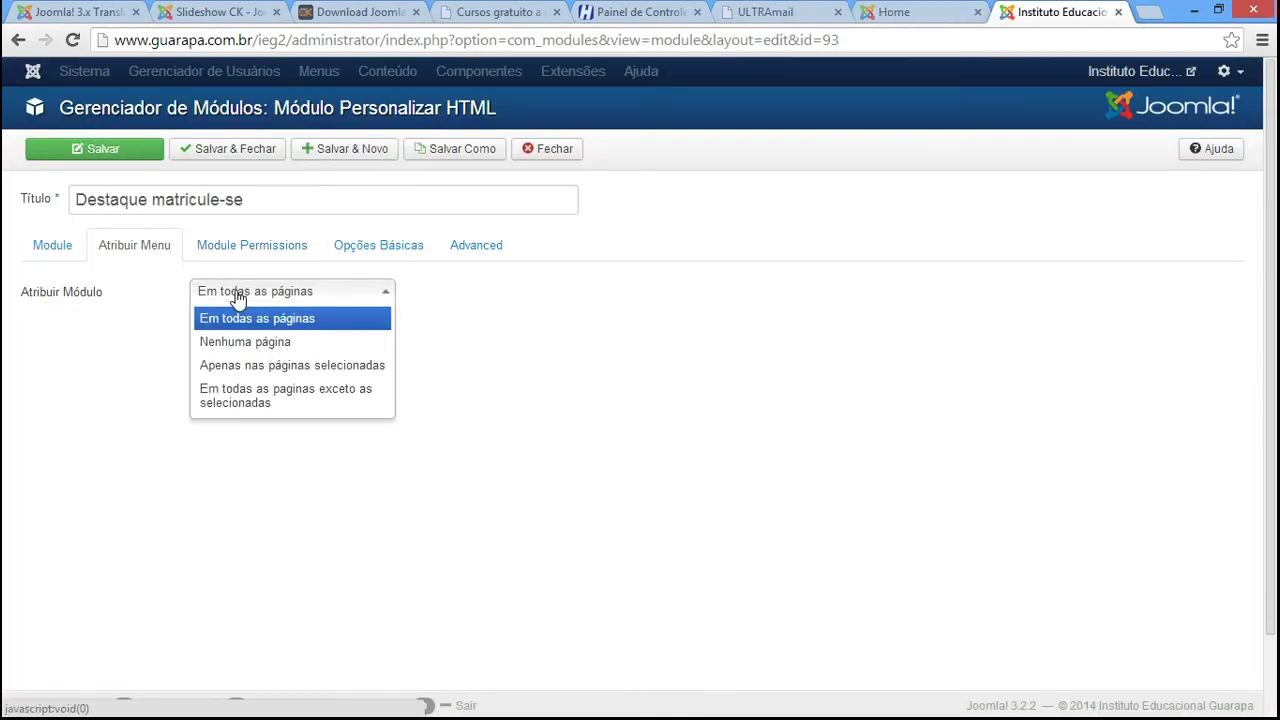
{"action": "left_click", "coordinate": [280, 365]}
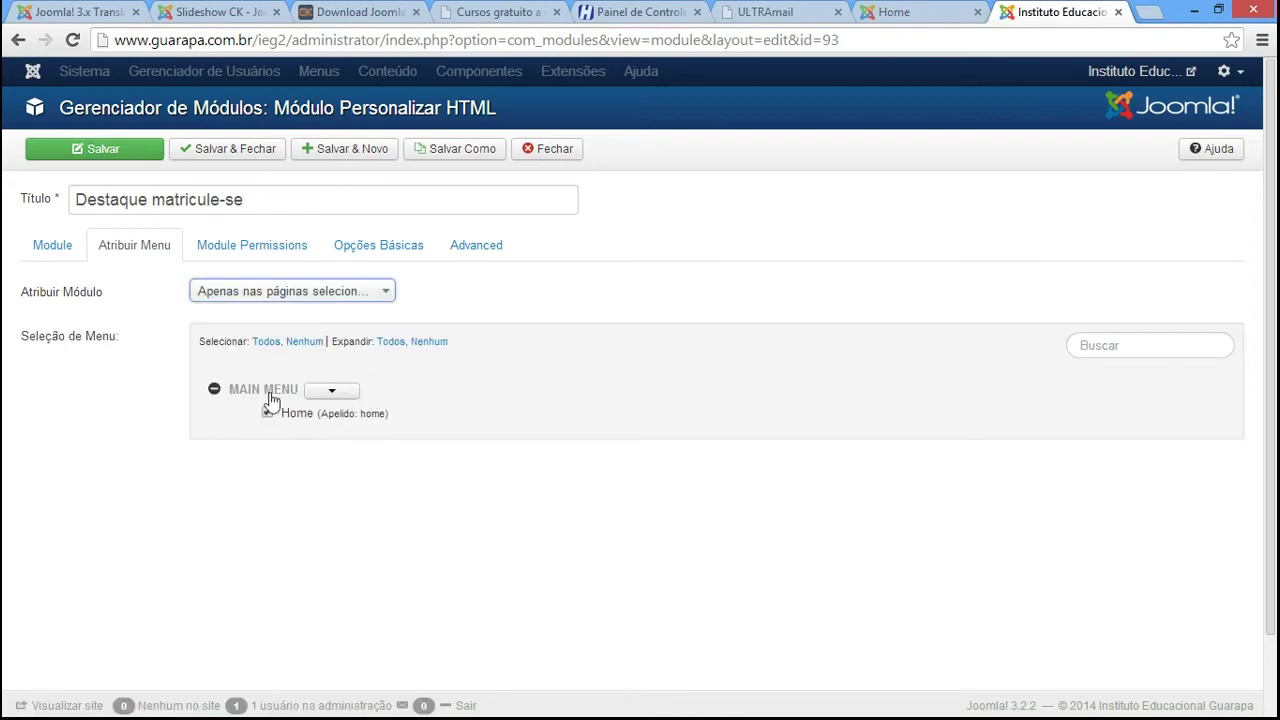
{"action": "left_click", "coordinate": [268, 411]}
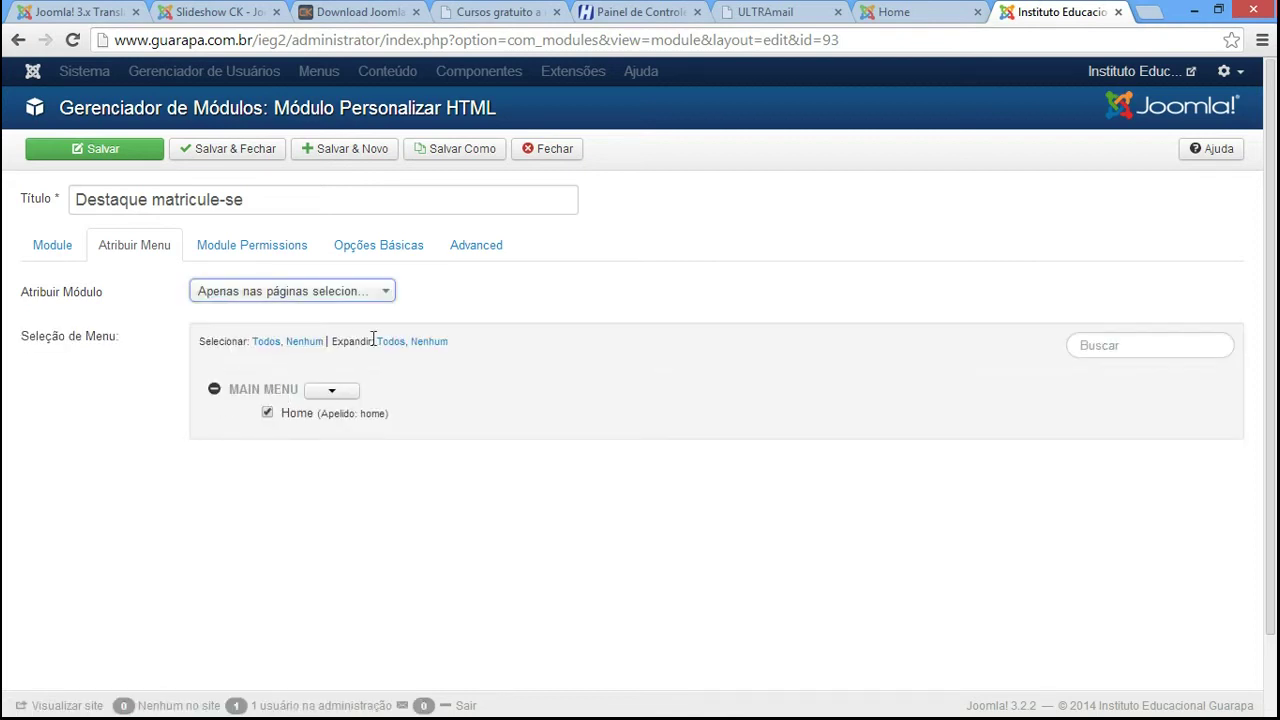
Examine the advanced Estilo do Módulo option, the home page layout and the Gantry positions image
{"action": "left_click", "coordinate": [484, 254]}
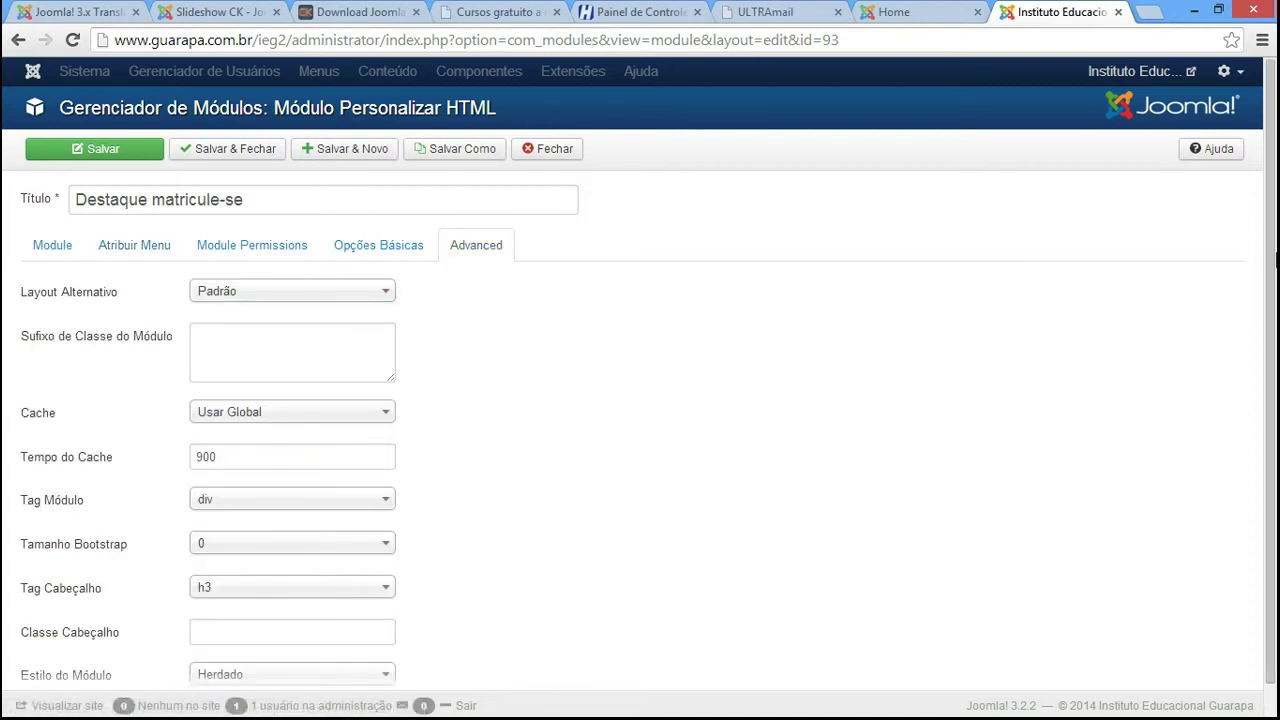
{"action": "scroll", "coordinate": [1273, 413], "scroll_direction": "down", "scroll_amount": 1}
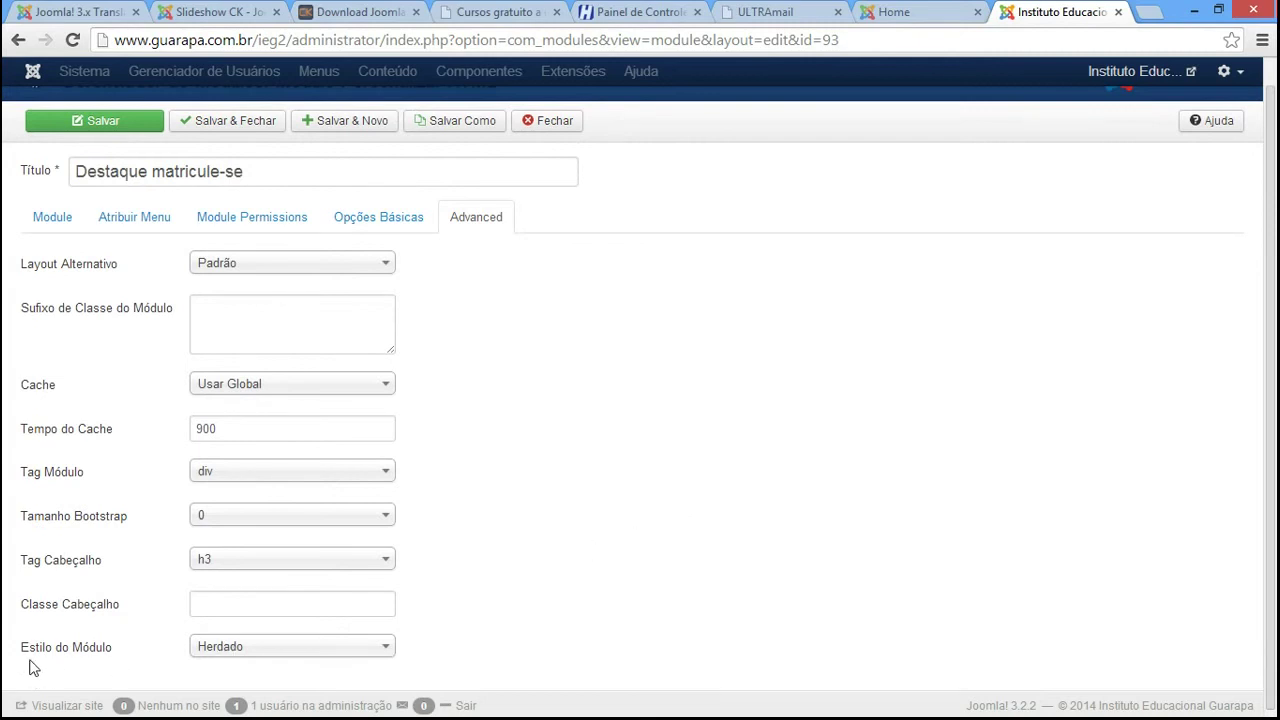
{"action": "left_click_drag", "start_coordinate": [20, 656], "coordinate": [91, 657]}
{"action": "key", "text": "ctrl+shift+Tab"}
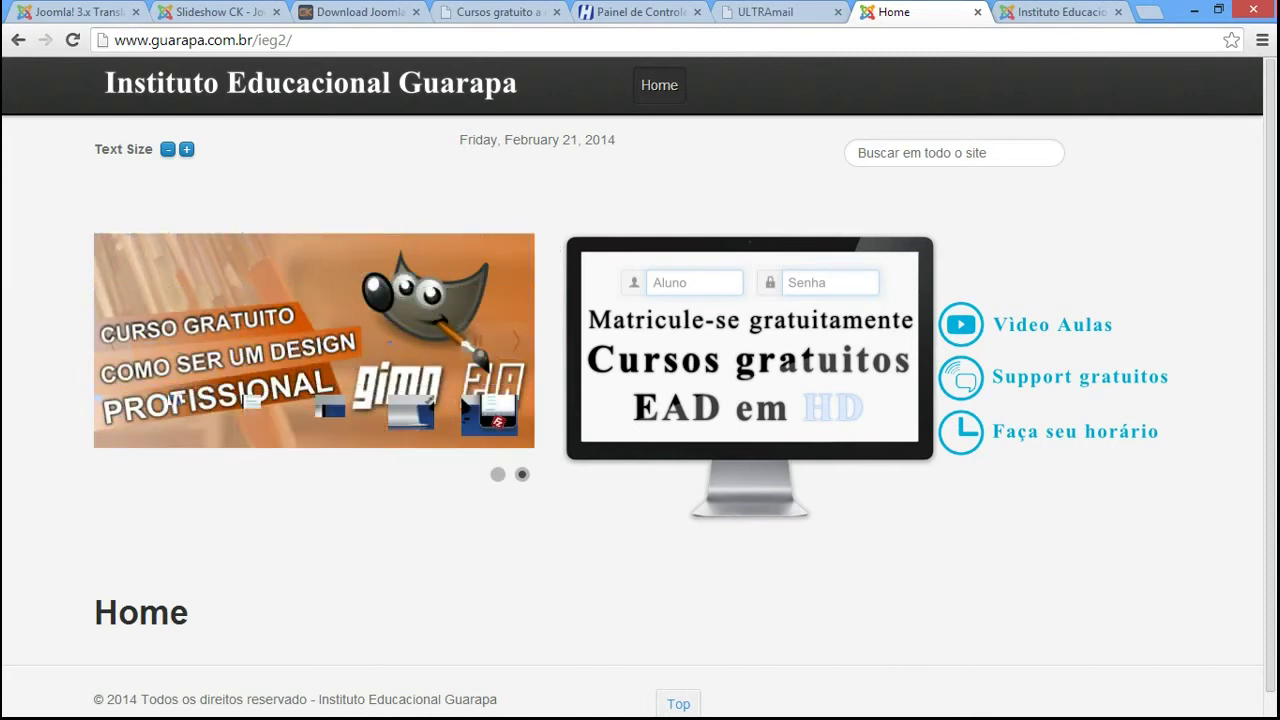
{"action": "left_click", "coordinate": [507, 702]}
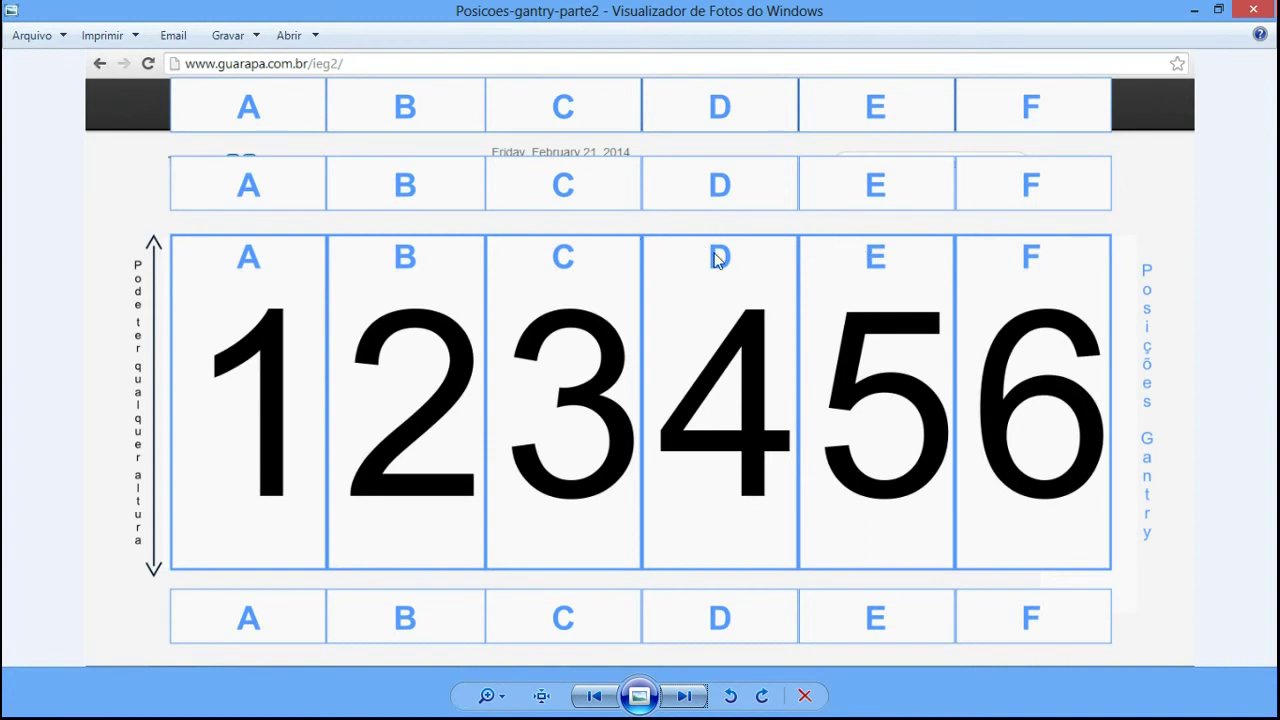
{"action": "left_click", "coordinate": [1194, 12]}
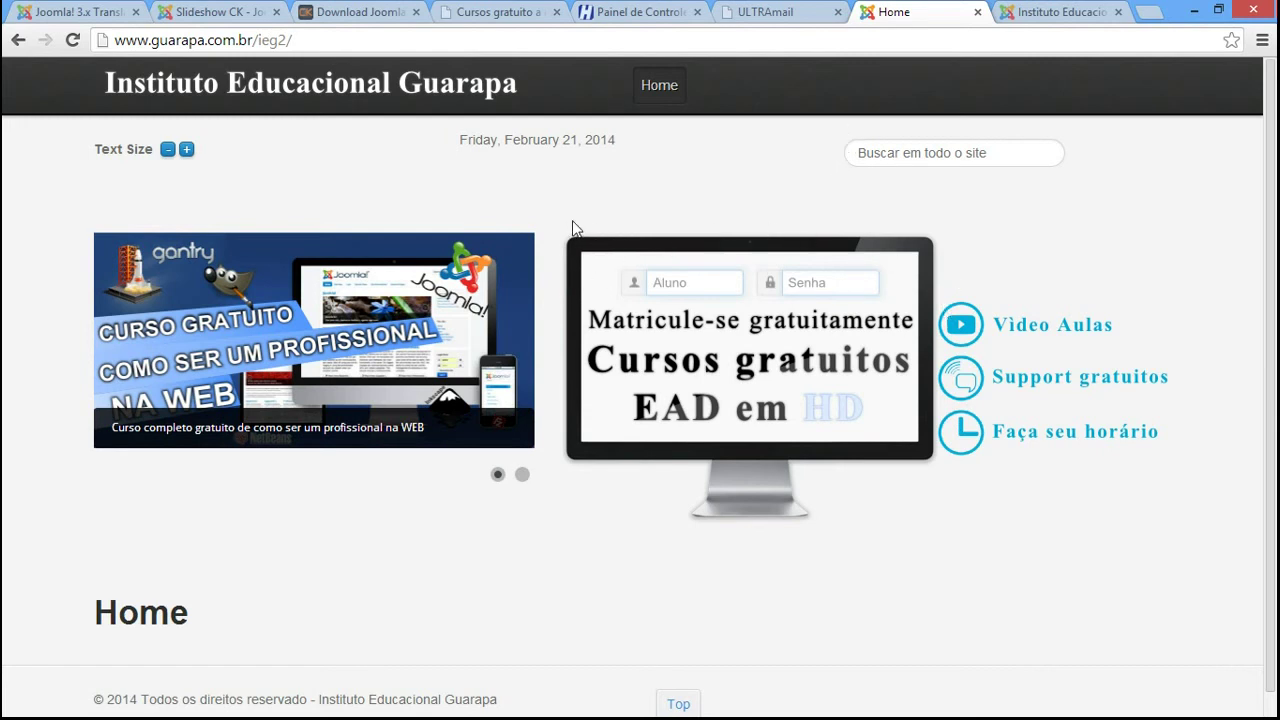
{"action": "key", "text": "ctrl+Tab"}
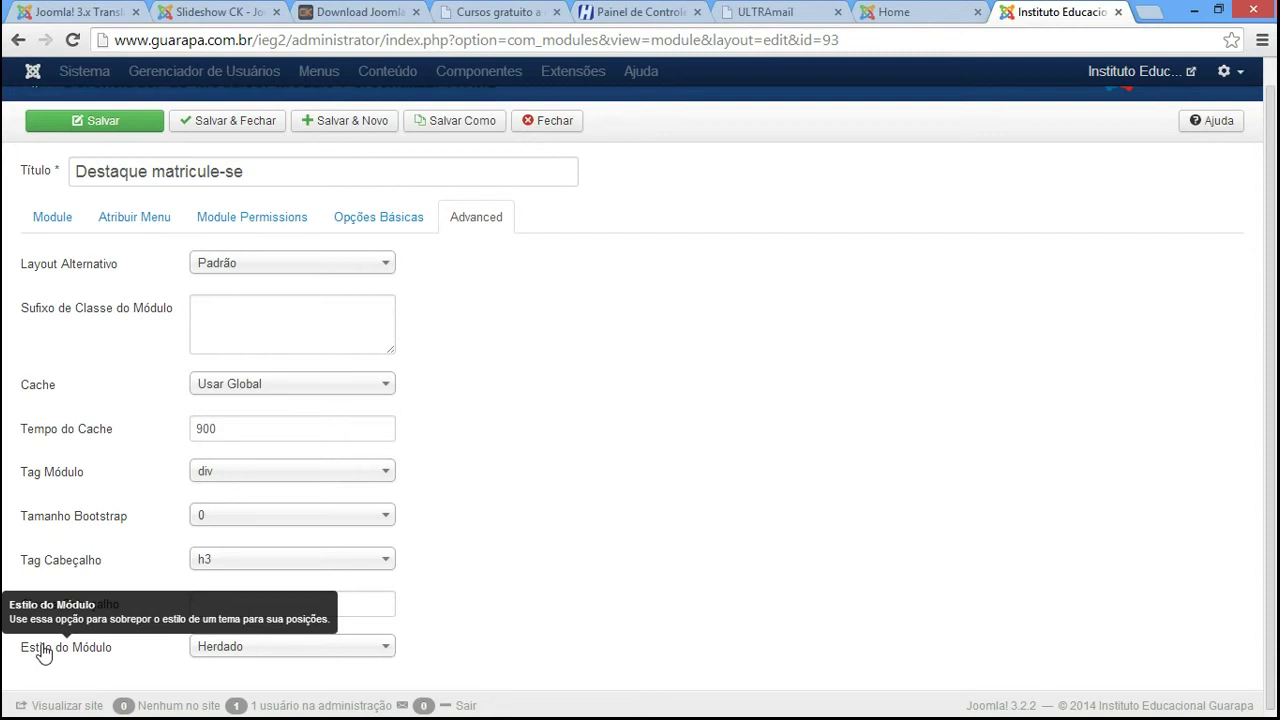
Set the module's Estilo do Módulo to none and save the module after a look at the home page
{"action": "left_click", "coordinate": [310, 656]}
{"action": "left_click", "coordinate": [310, 654]}
{"action": "left_click", "coordinate": [310, 654]}
{"action": "scroll", "coordinate": [1268, 606], "scroll_direction": "down", "scroll_amount": 2}
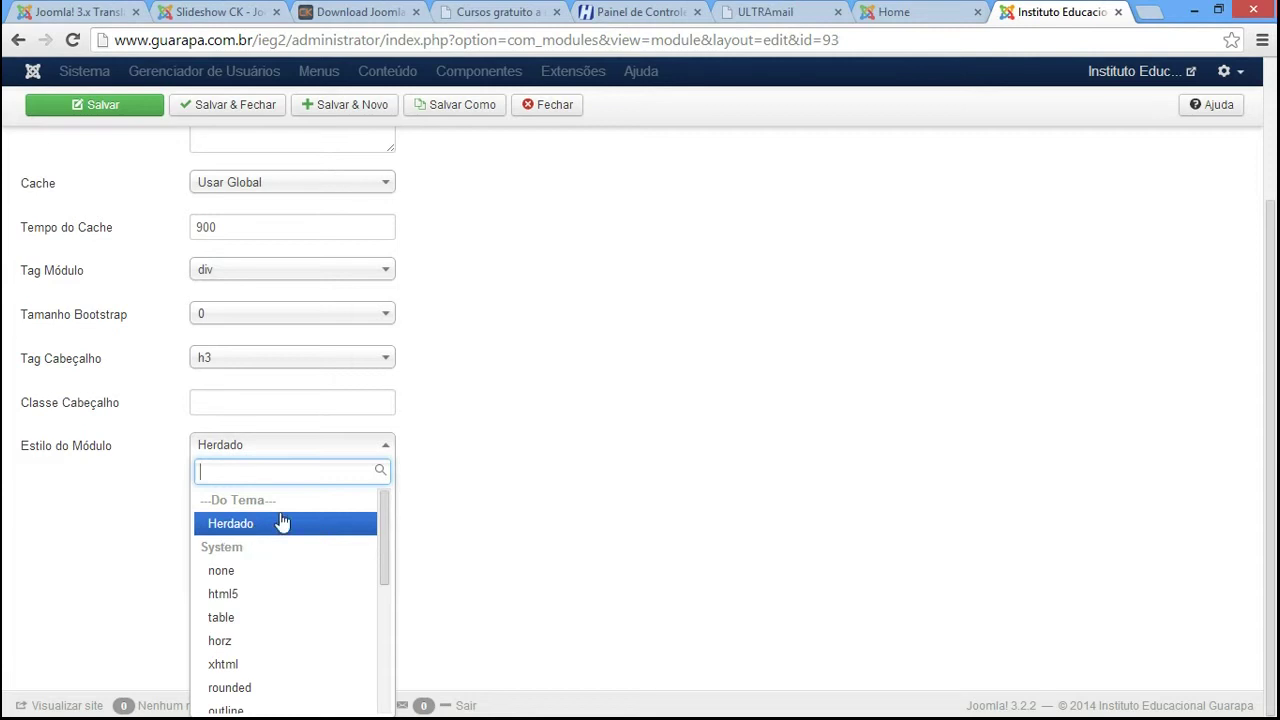
{"action": "left_click", "coordinate": [281, 574]}
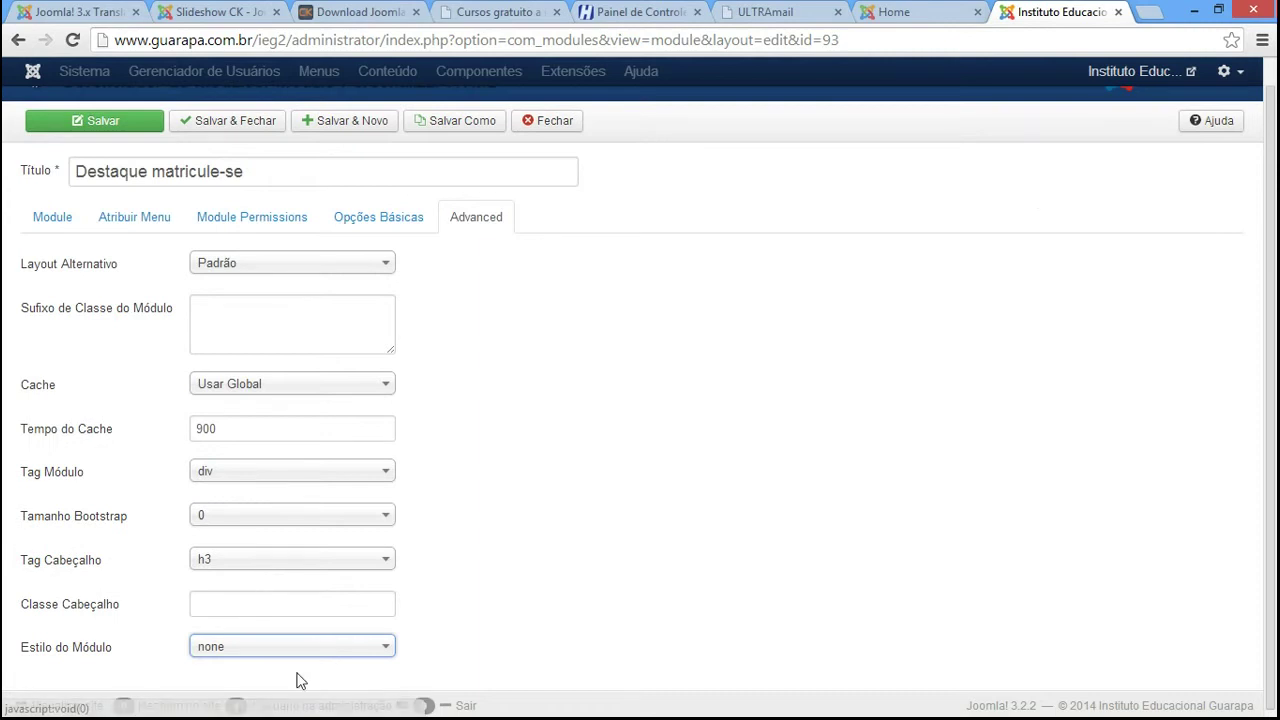
{"action": "left_click", "coordinate": [922, 9]}
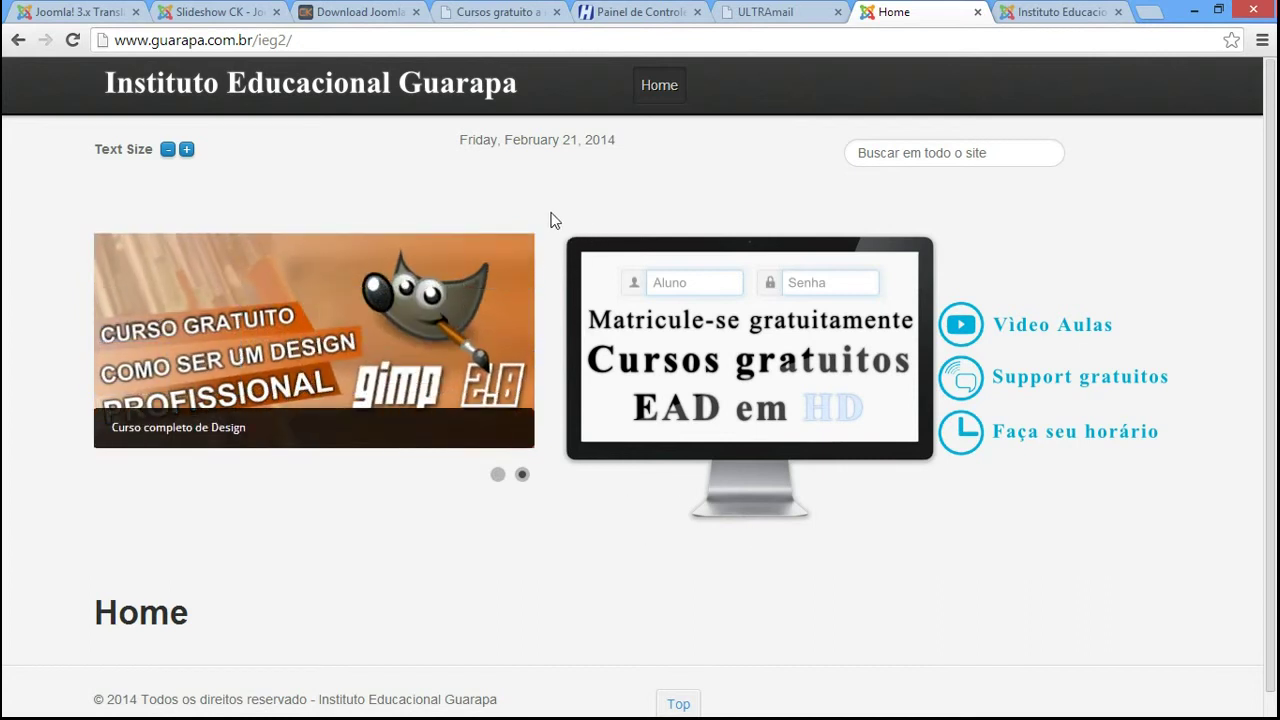
{"action": "left_click", "coordinate": [1033, 8]}
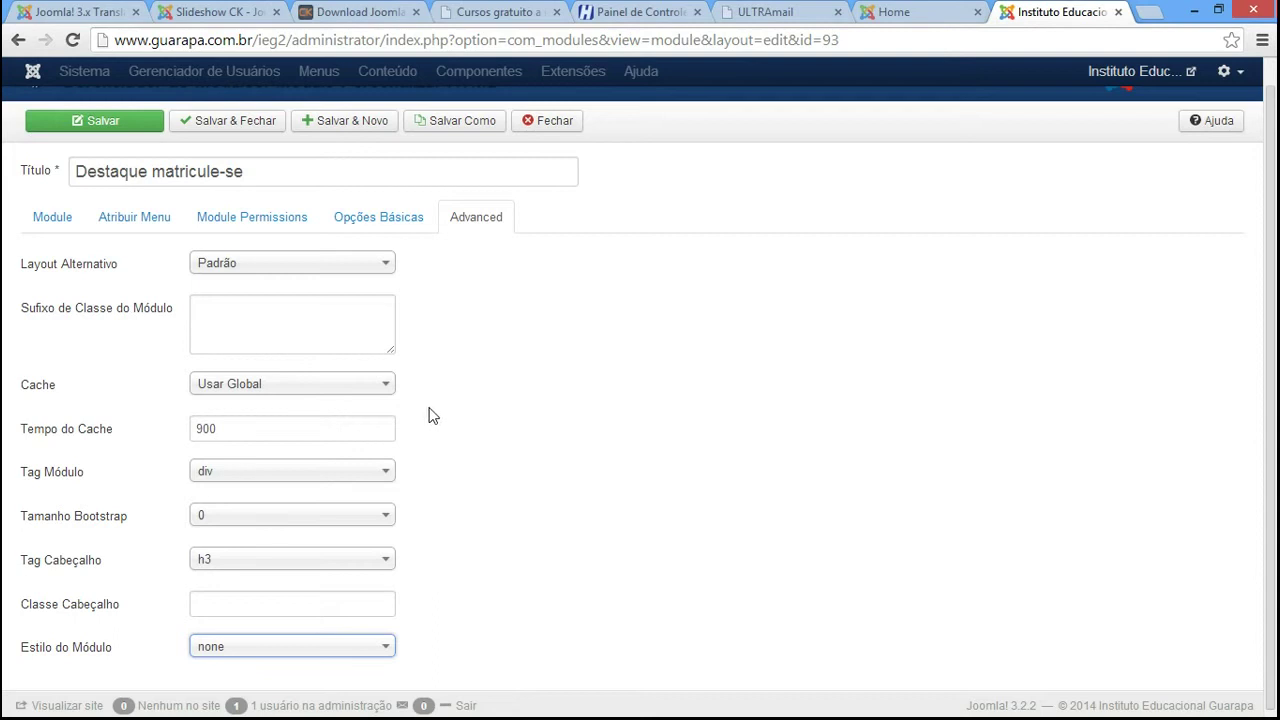
{"action": "left_click", "coordinate": [120, 127]}
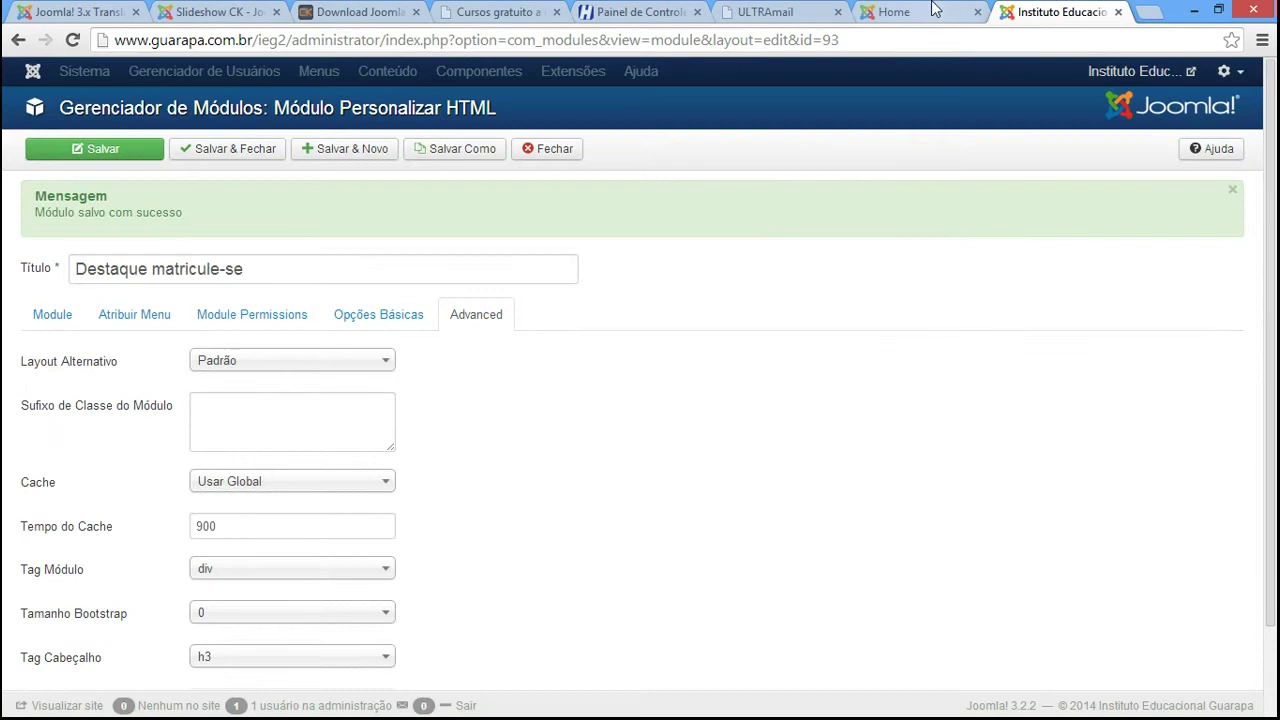
Reload the home page and check the placement of the monitor block beside the slideshow
{"action": "left_click", "coordinate": [935, 9]}
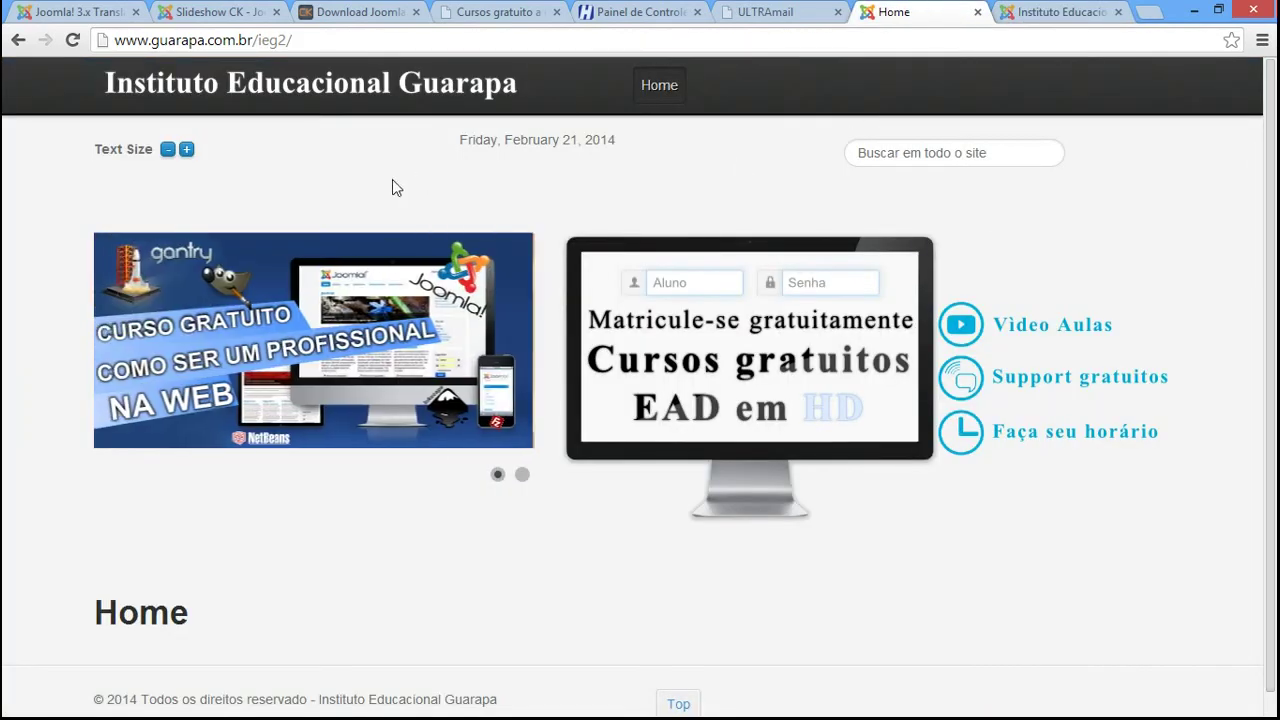
{"action": "left_click", "coordinate": [72, 40]}
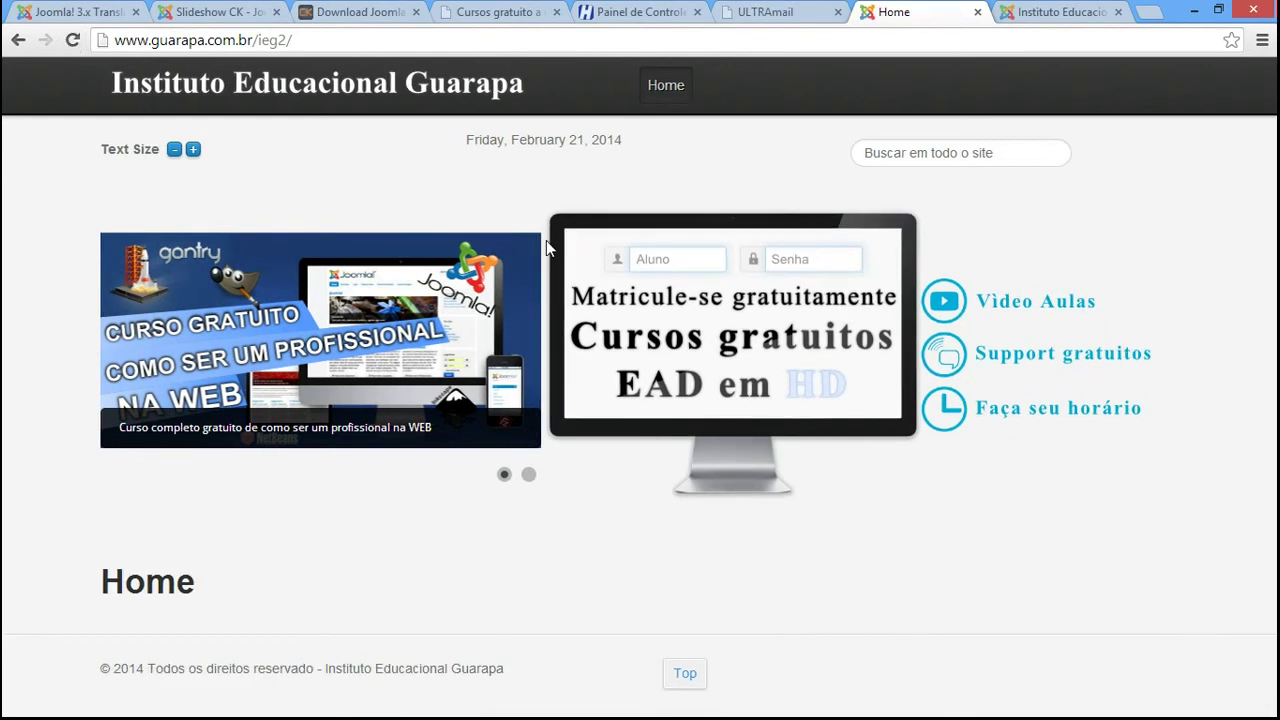
{"action": "mouse_move", "coordinate": [425, 260]}
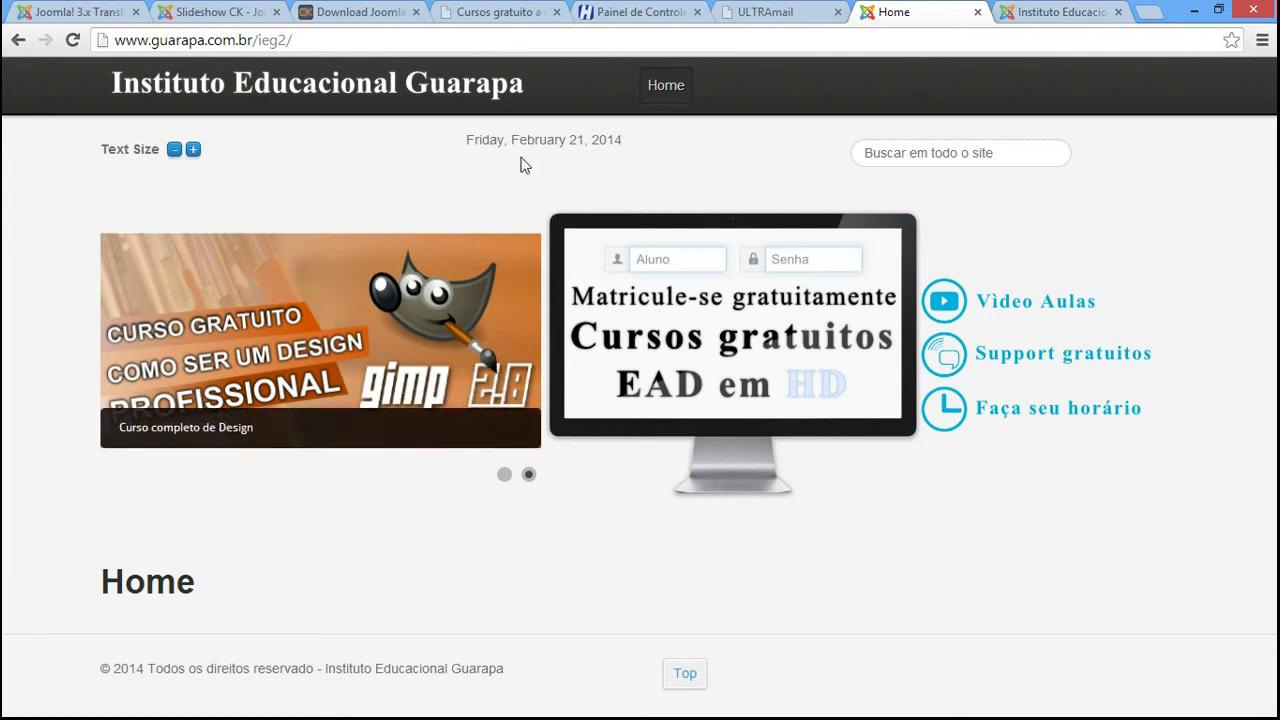
Open the monitor image's properties in the module's editor and go to the advanced Estilo field
{"action": "left_click", "coordinate": [1052, 16]}
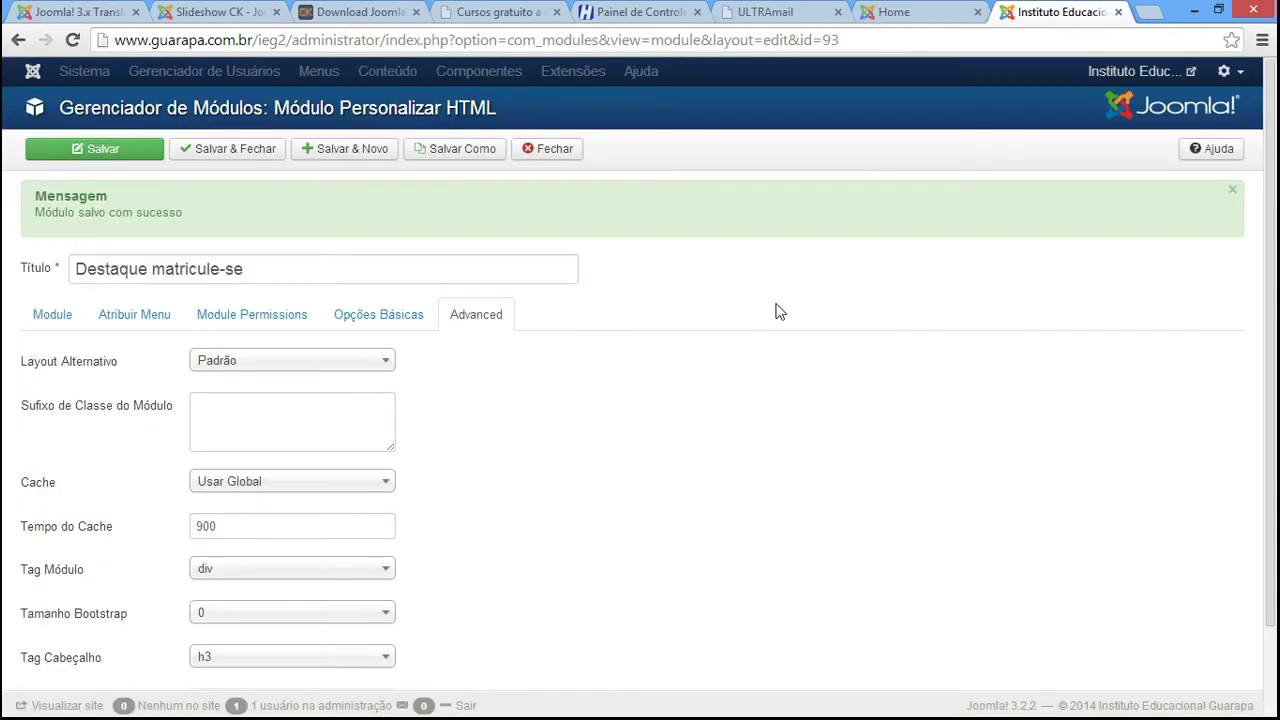
{"action": "left_click", "coordinate": [60, 318]}
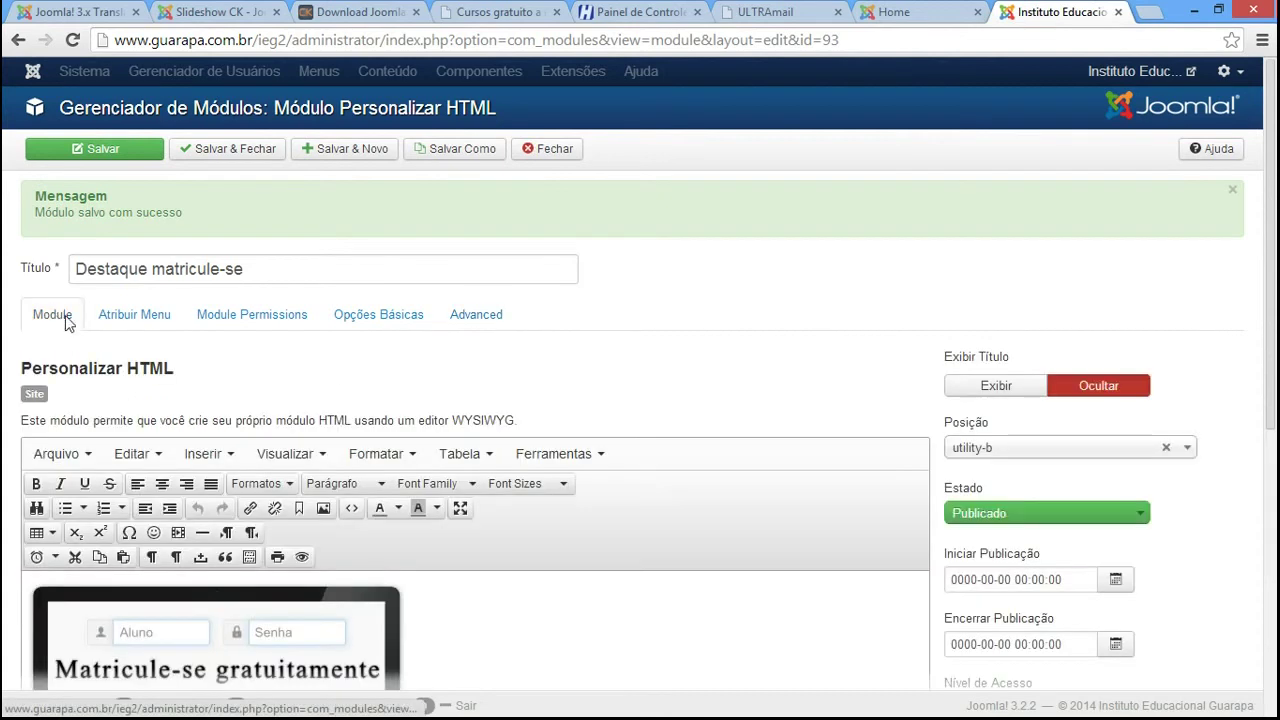
{"action": "scroll", "coordinate": [1275, 365], "scroll_direction": "down", "scroll_amount": 3}
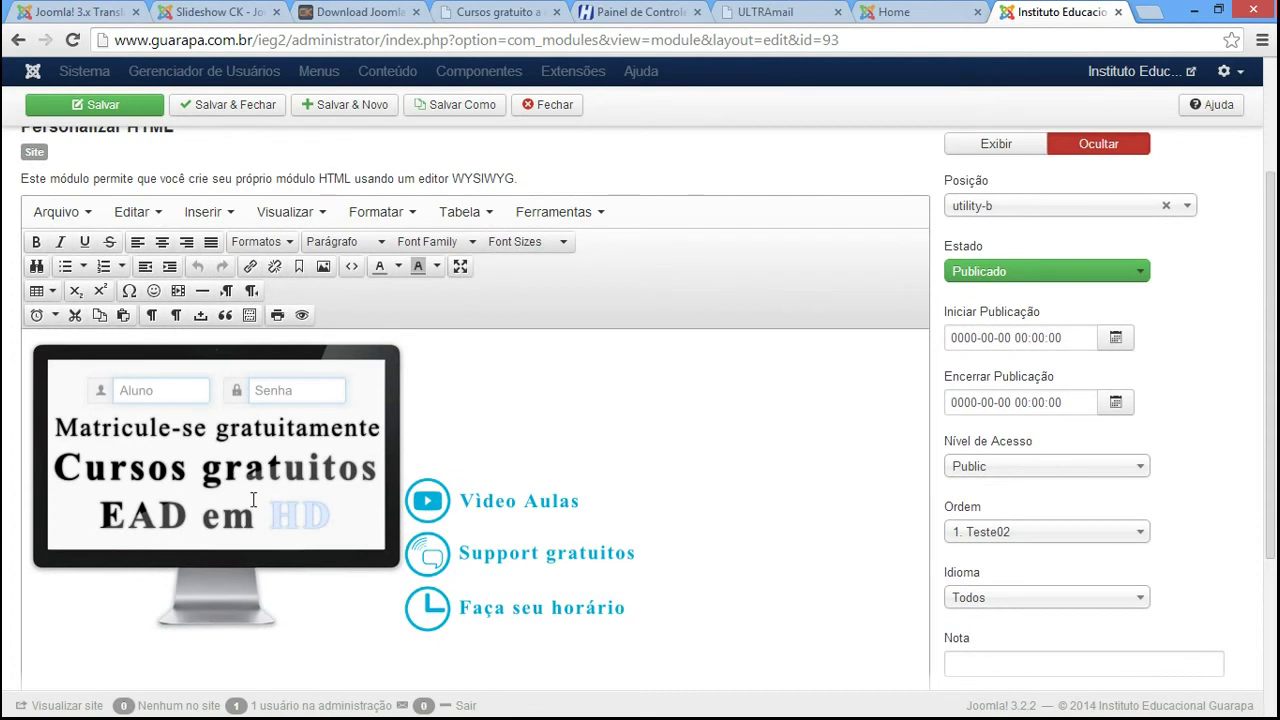
{"action": "left_click", "coordinate": [174, 462]}
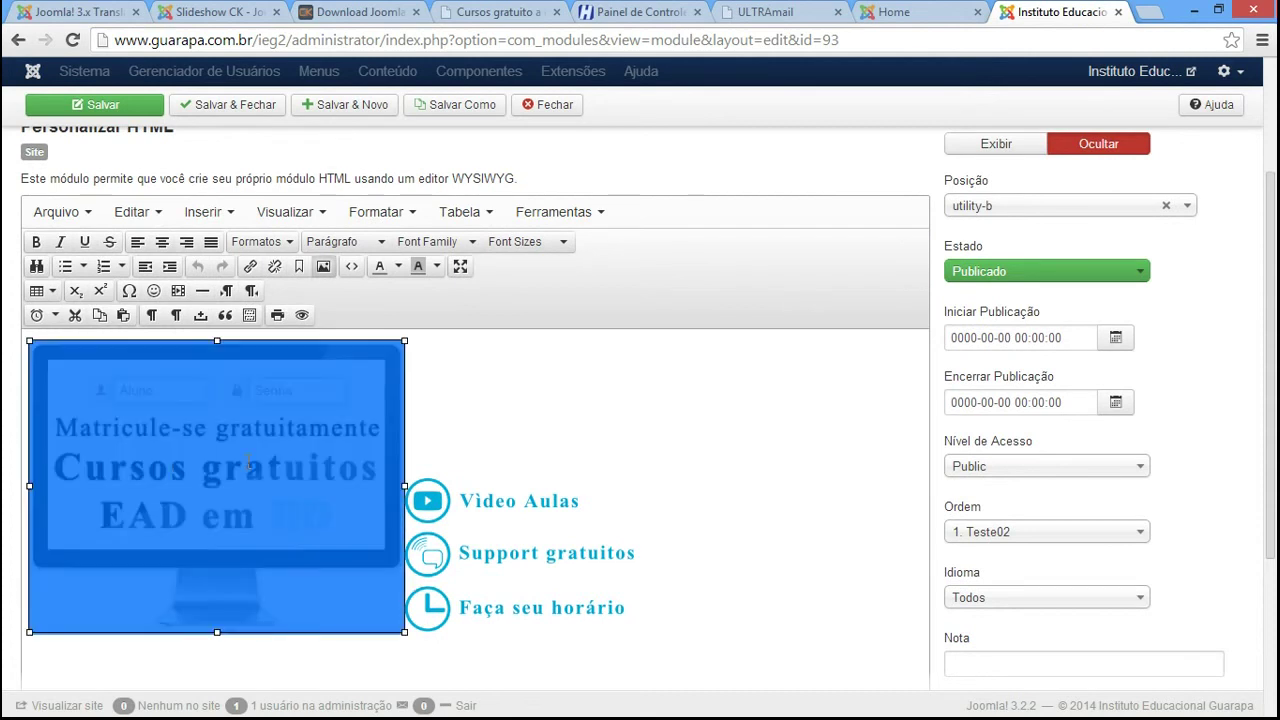
{"action": "left_click", "coordinate": [528, 389]}
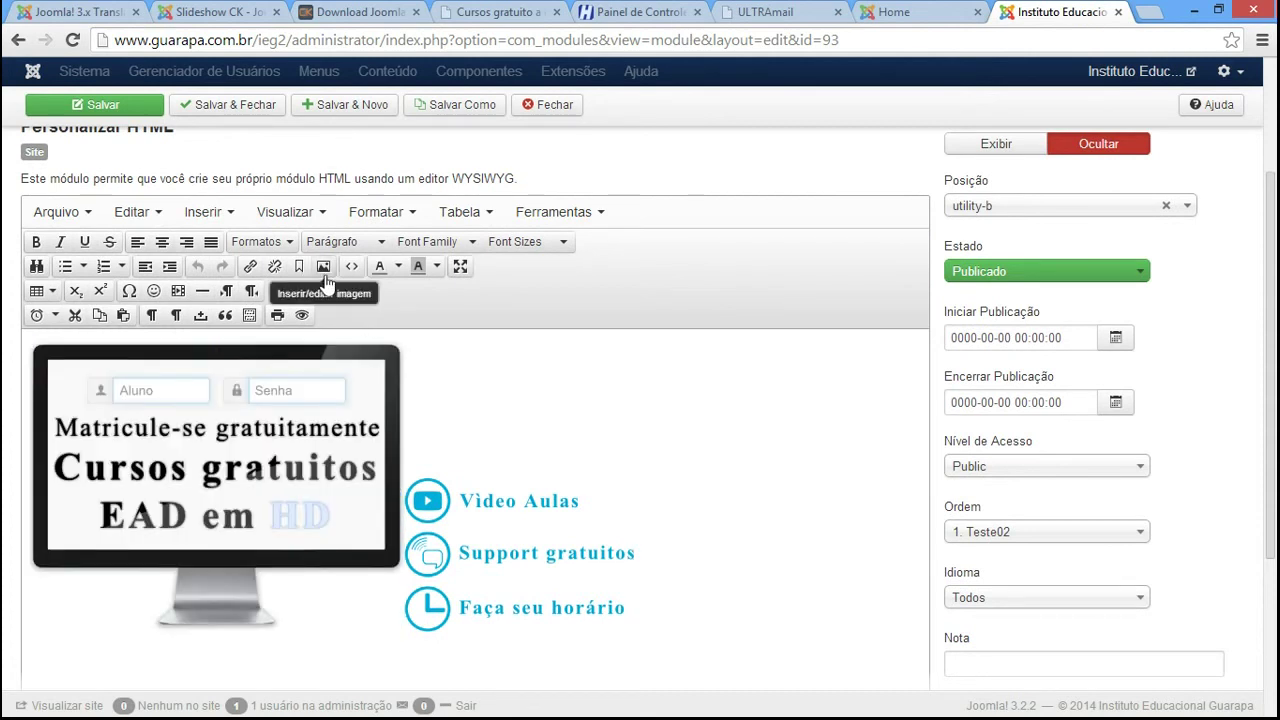
{"action": "left_click", "coordinate": [345, 385]}
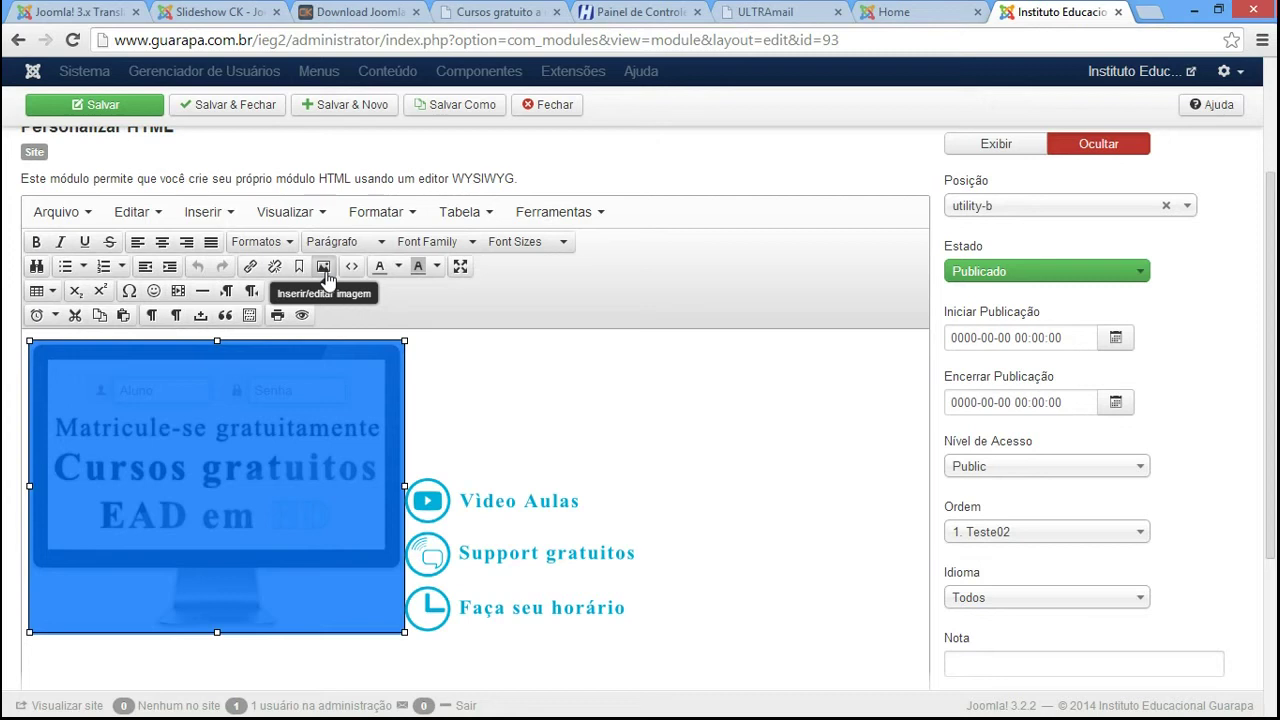
{"action": "left_click", "coordinate": [323, 267]}
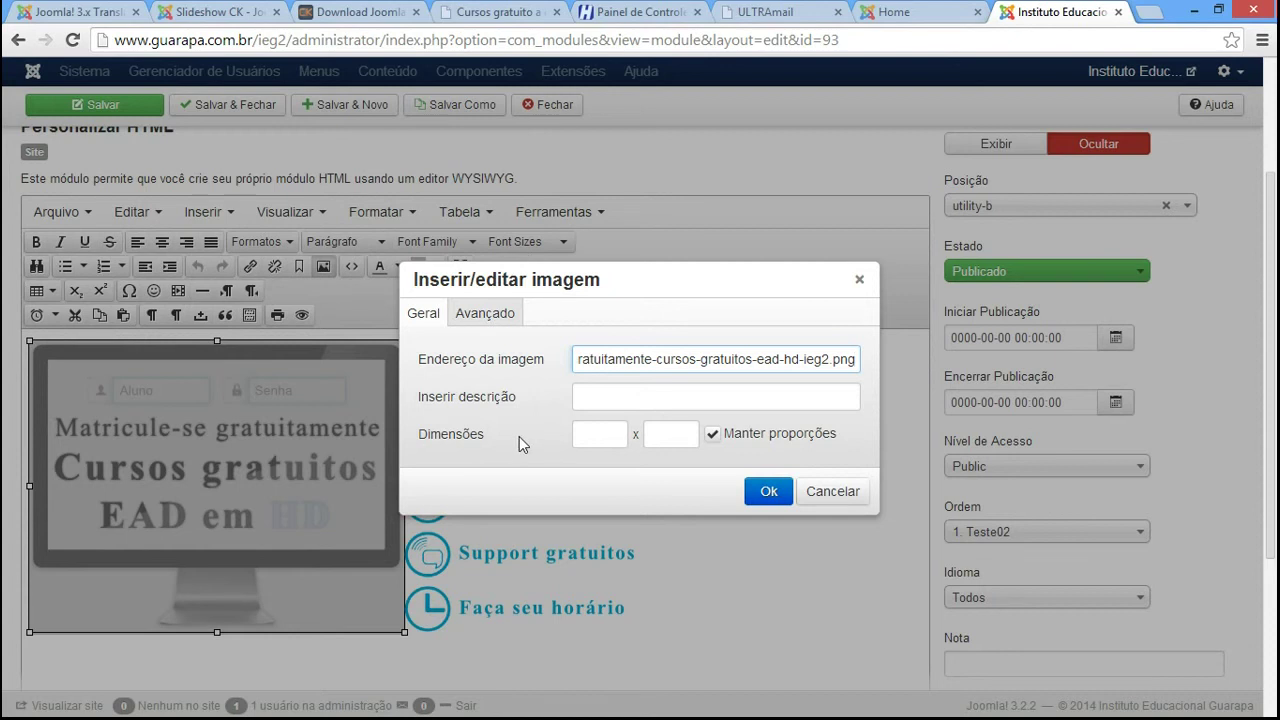
{"action": "left_click", "coordinate": [625, 398]}
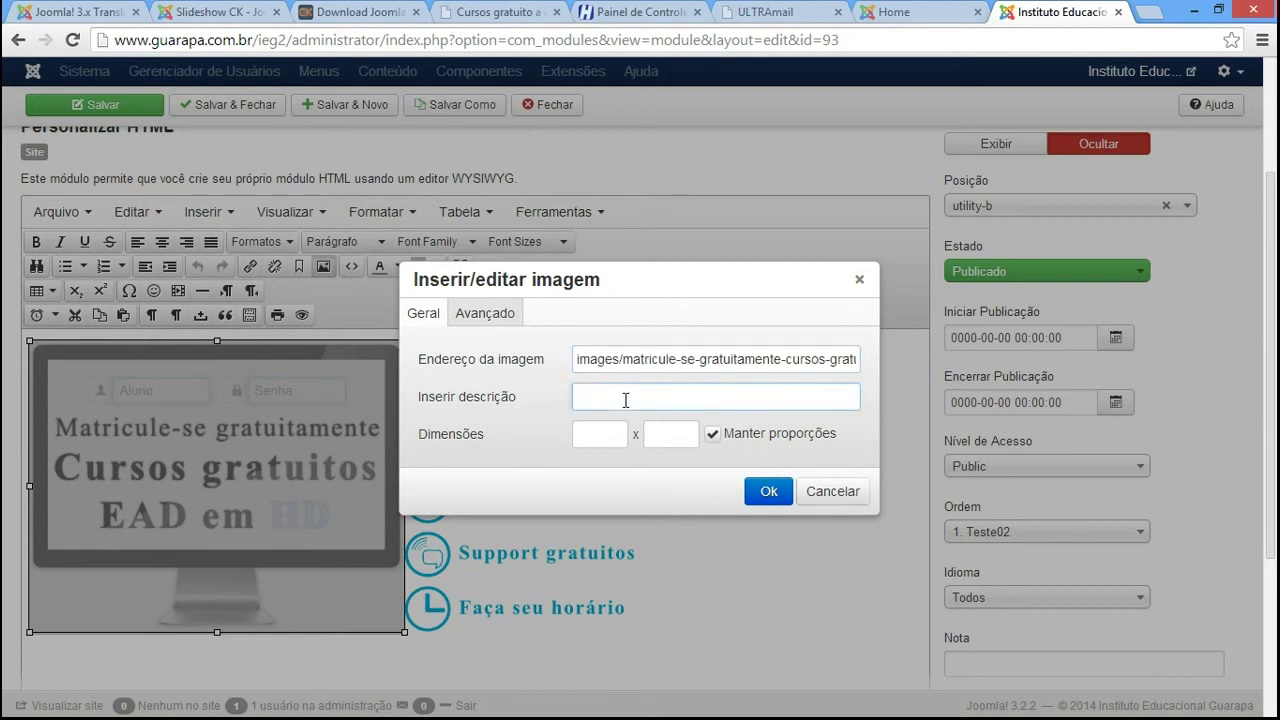
{"action": "left_click", "coordinate": [486, 316]}
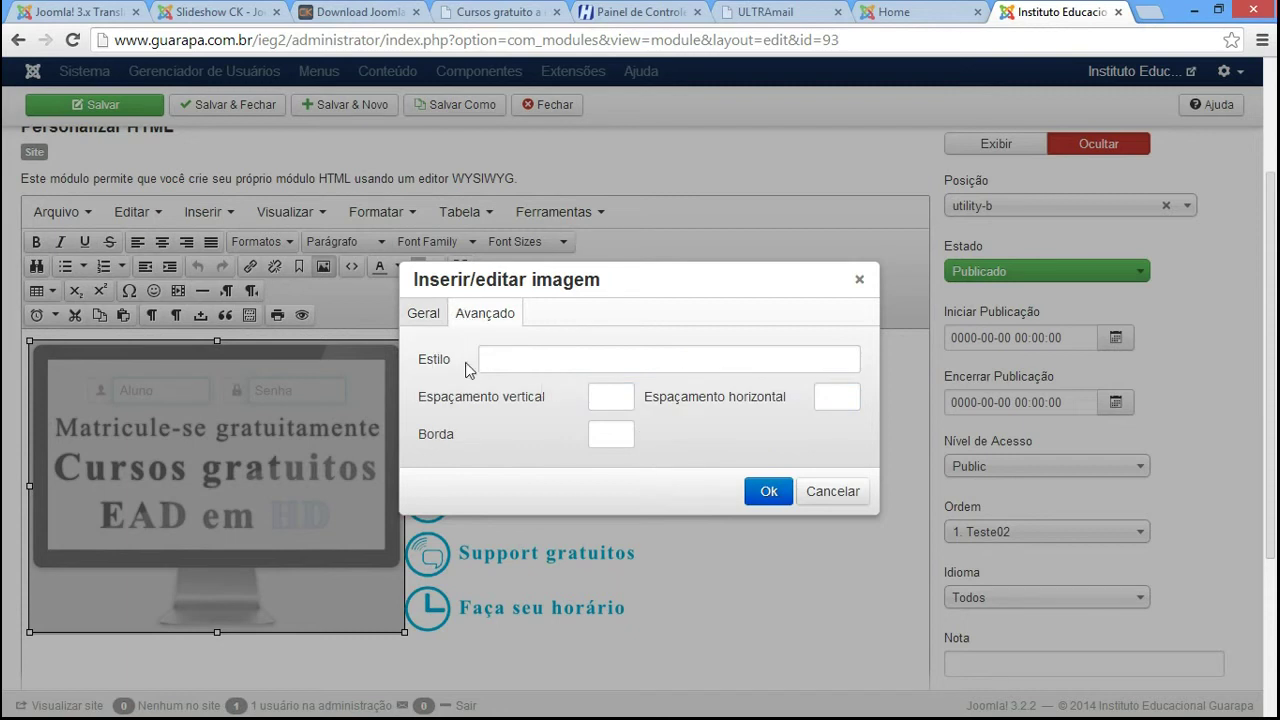
{"action": "left_click", "coordinate": [514, 361]}
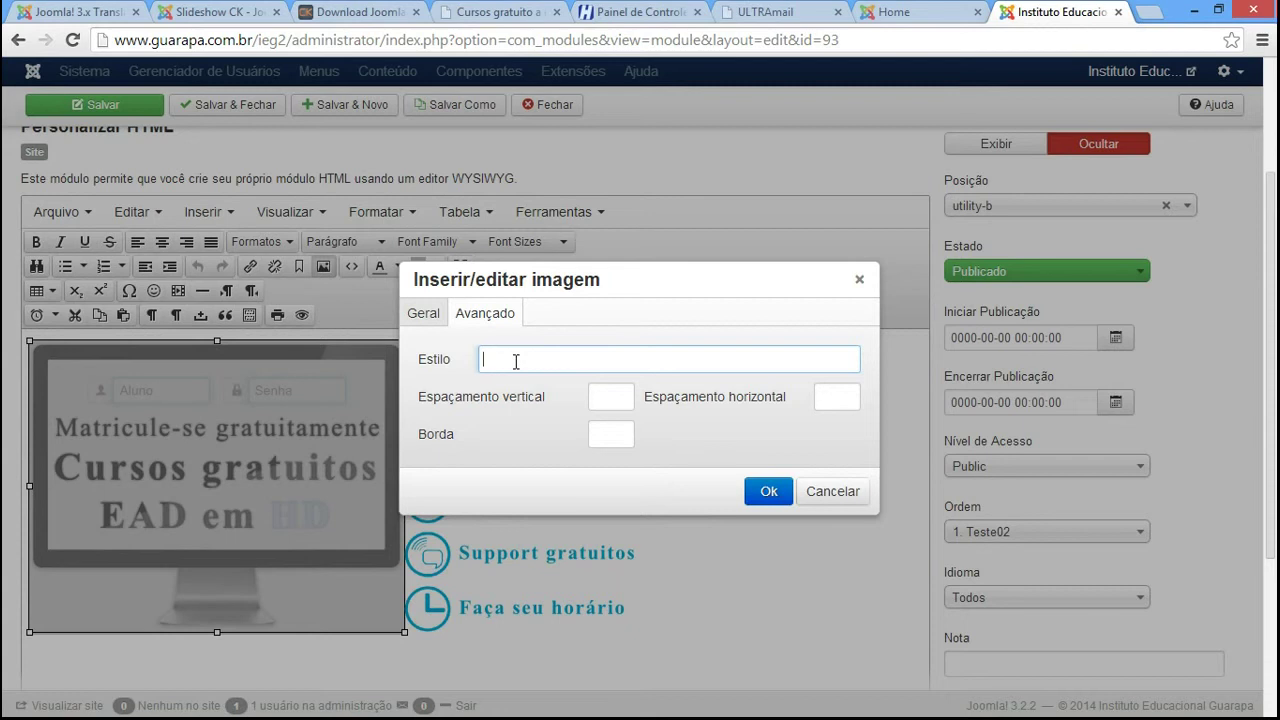
Switch to the Anotações do Curso notes in Notepad and add a separator line of equals signs below the TinyMCE note
{"action": "left_click", "coordinate": [905, 12]}
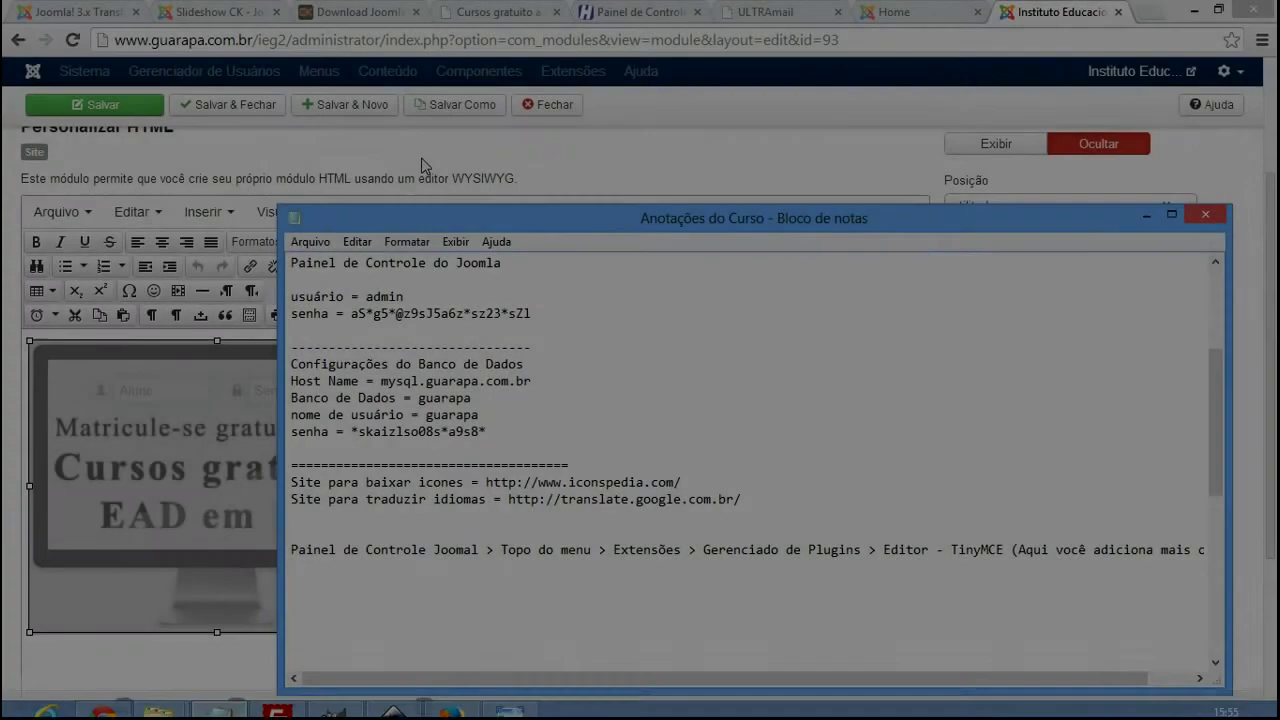
{"action": "left_click_drag", "start_coordinate": [604, 225], "coordinate": [567, 198]}
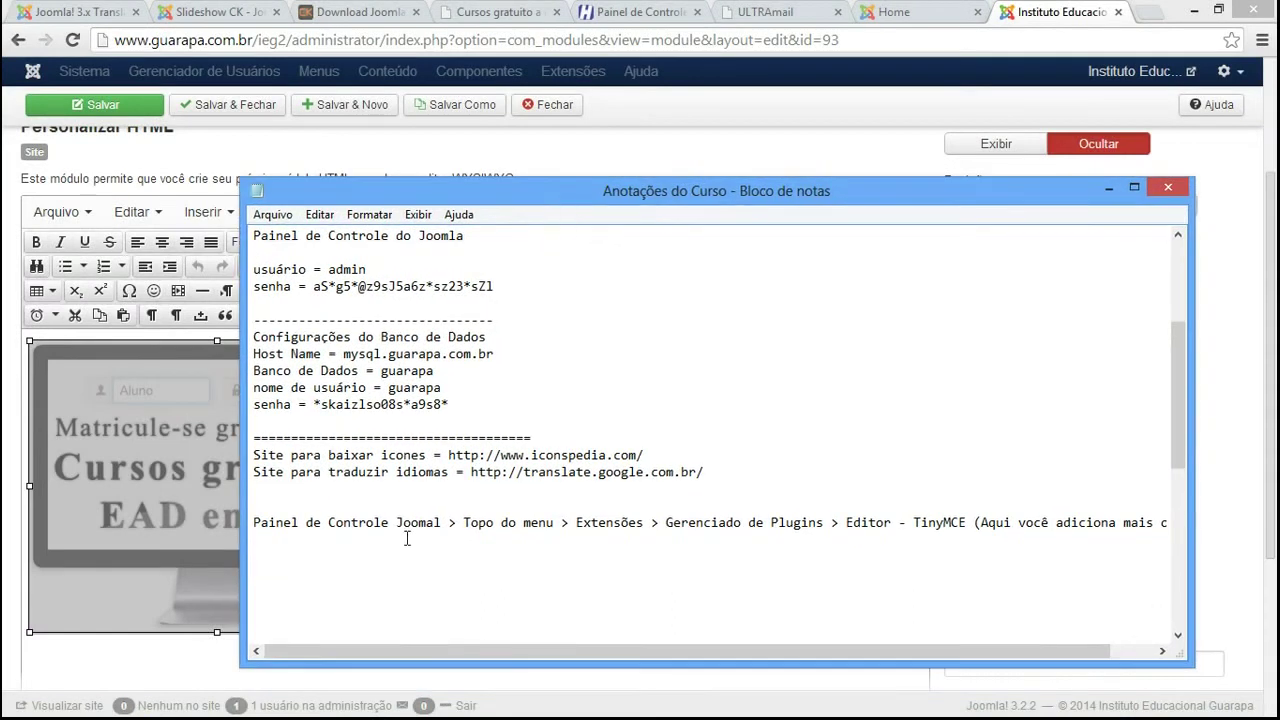
{"action": "key", "text": "Return"}
{"action": "type", "text": "---"}
{"action": "key", "text": "BackSpace"}
{"action": "key", "text": "BackSpace"}
{"action": "key", "text": "BackSpace"}
{"action": "type", "text": "======================================"}
{"action": "key", "text": "Return"}
Write the note heading "Comandos do css para uma imagem que cria um espaçamento, isso é feito em uma página HTML no Jomla"
{"action": "type", "text": "Comandos "}
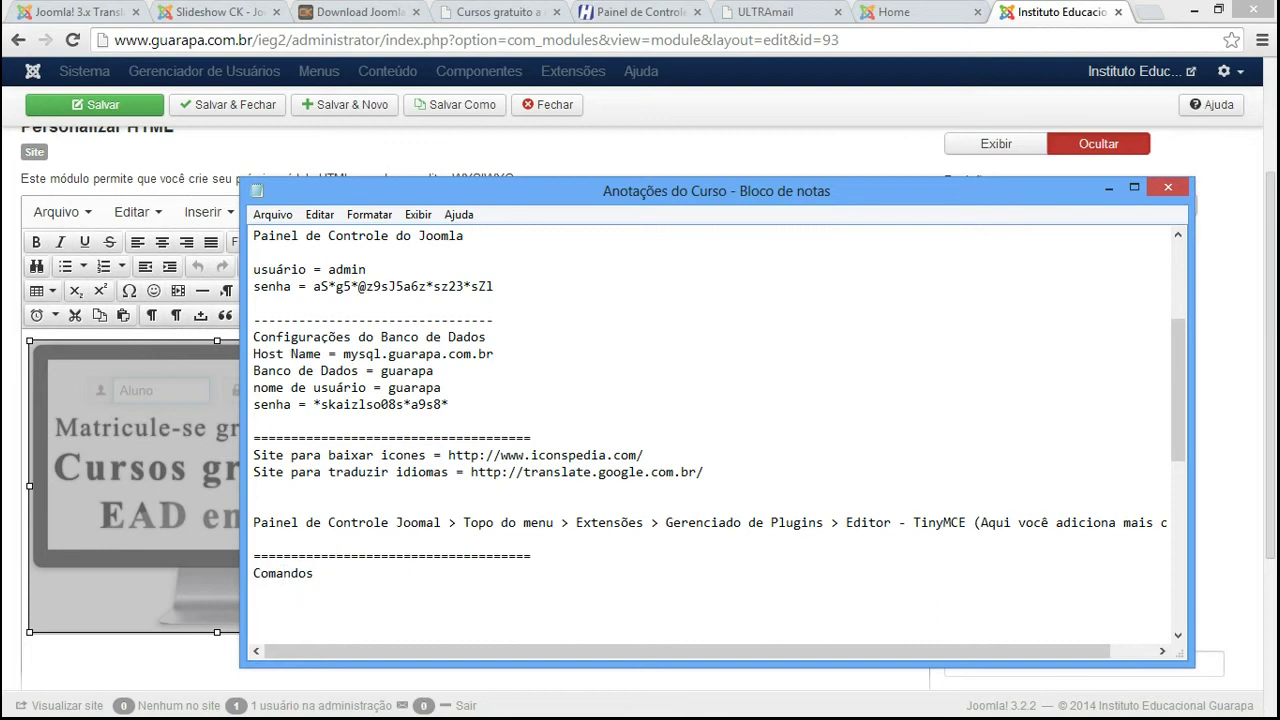
{"action": "type", "text": "do css para uma image,"}
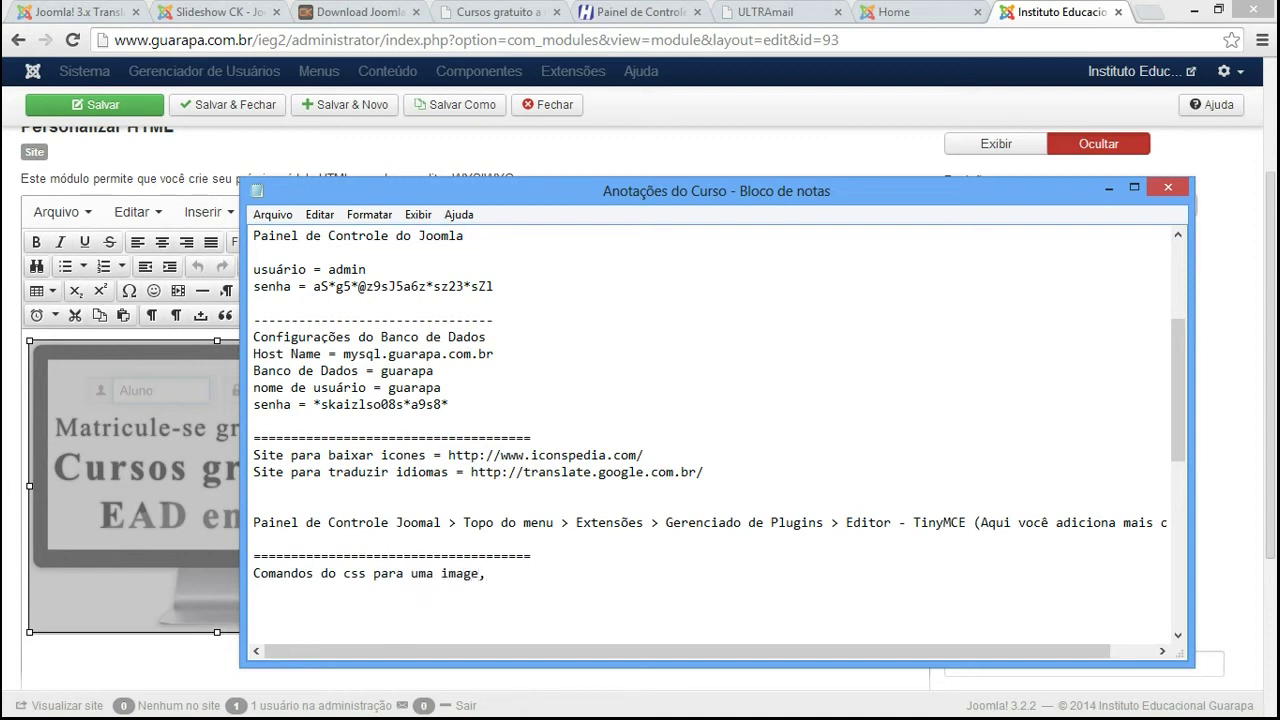
{"action": "key", "text": "BackSpace"}
{"action": "type", "text": "m que cria um espaçamento"}
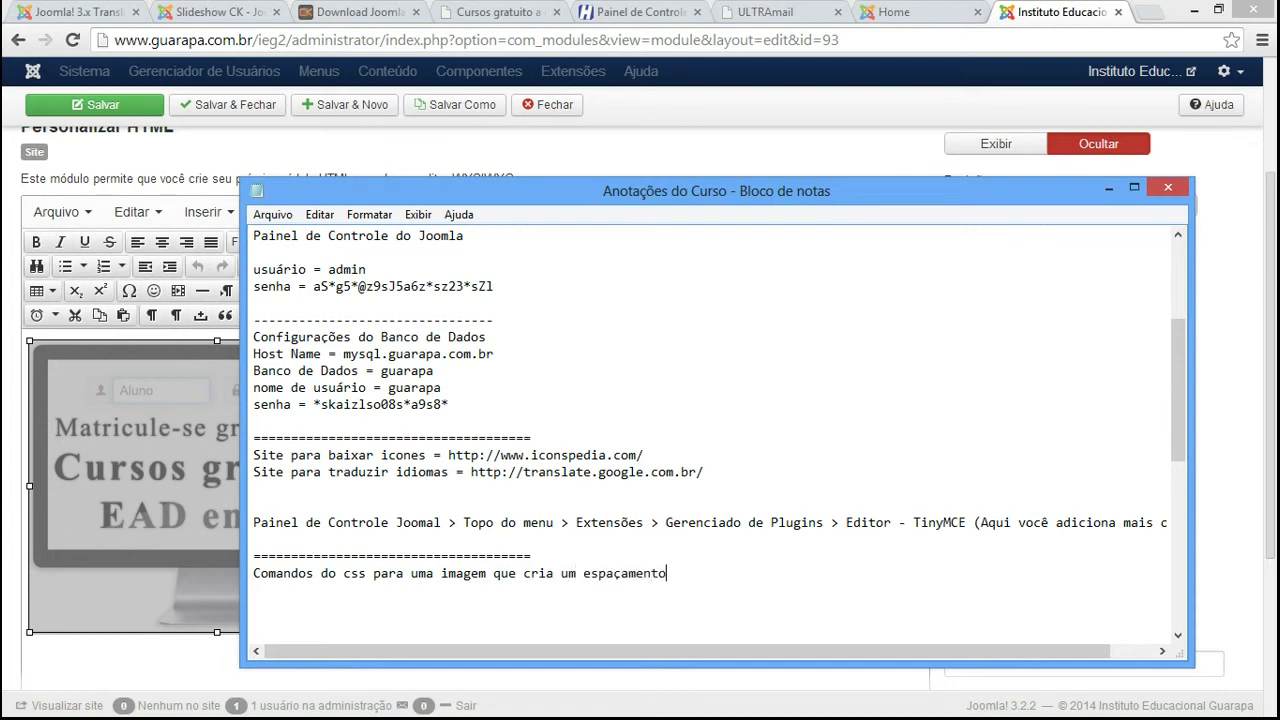
{"action": "type", "text": ", isso é feito em uma pági"}
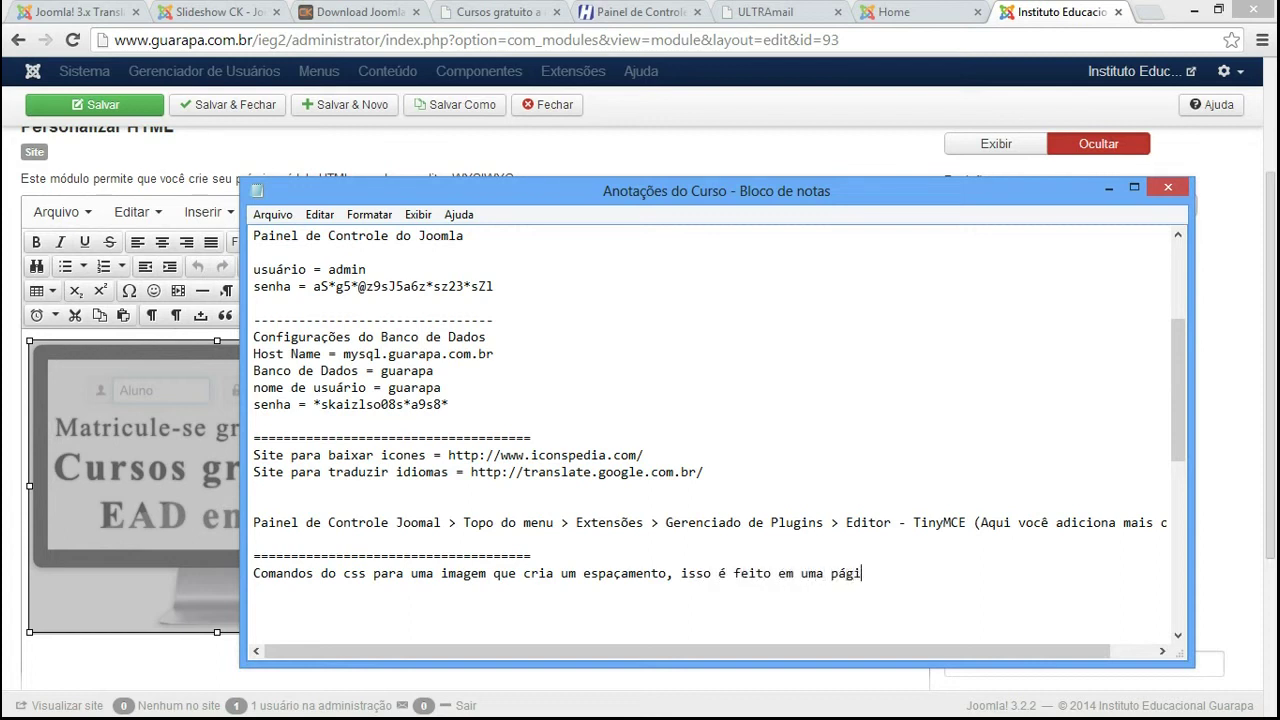
{"action": "type", "text": "na HTML no Jomla"}
{"action": "key", "text": "Return"}
{"action": "key", "text": "Return"}
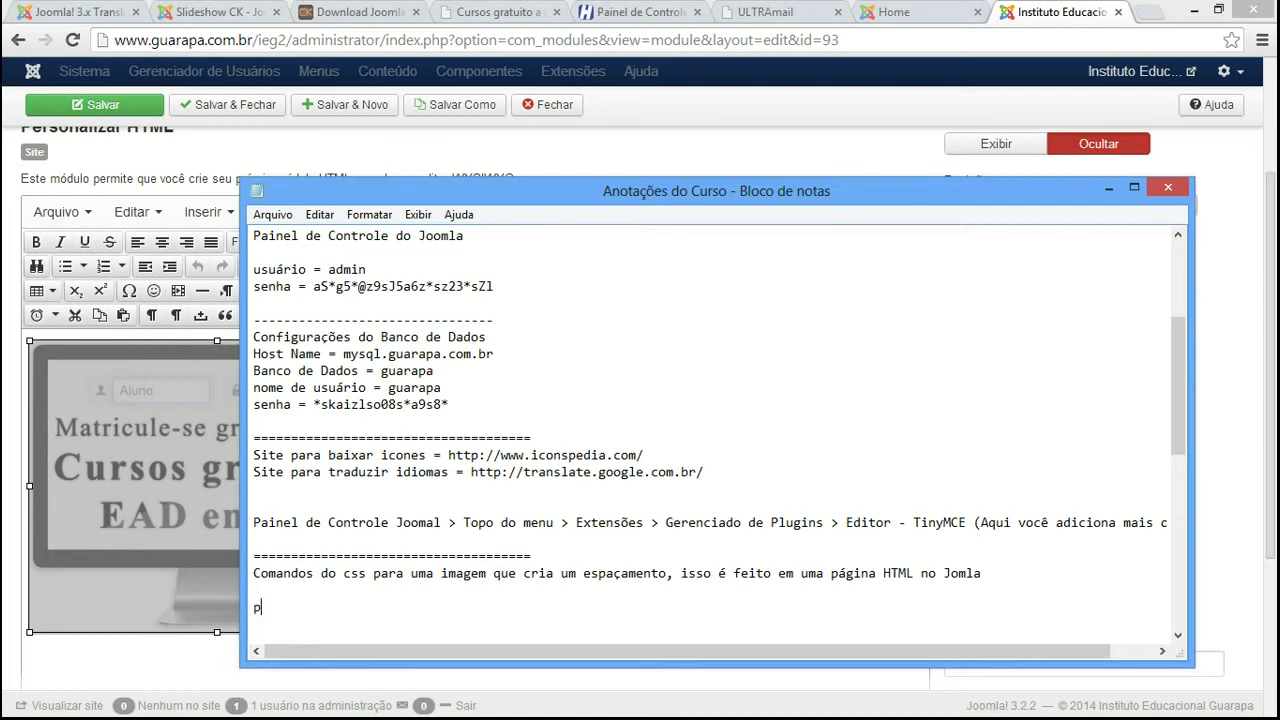
List the CSS commands padding-left, padding-right, padding-top and padding-bottom below the note heading, each with the value 20px;
{"action": "type", "text": "padding-0"}
{"action": "key", "text": "BackSpace"}
{"action": "type", "text": "left: 20px"}
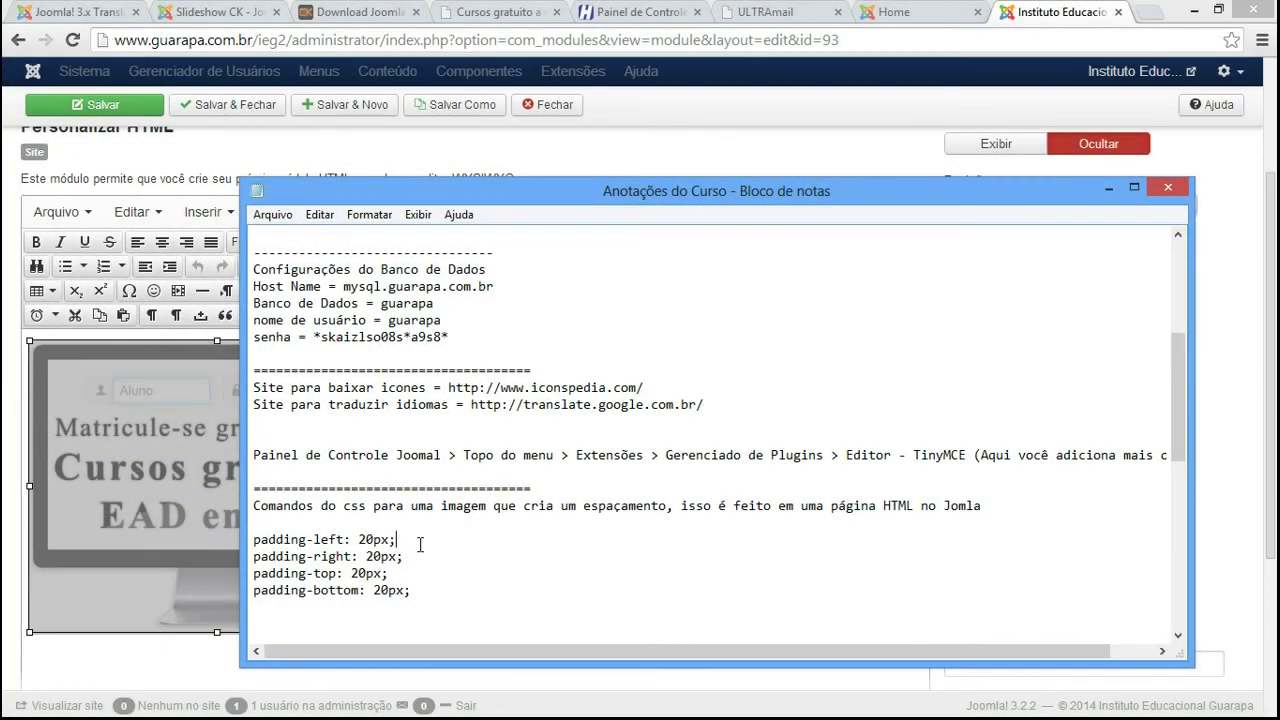
Describe the padding-left command as "Cria um espaçamento em px para o lado esquerdo da imagem"
{"action": "type", "text": "Cria um espaçame"}
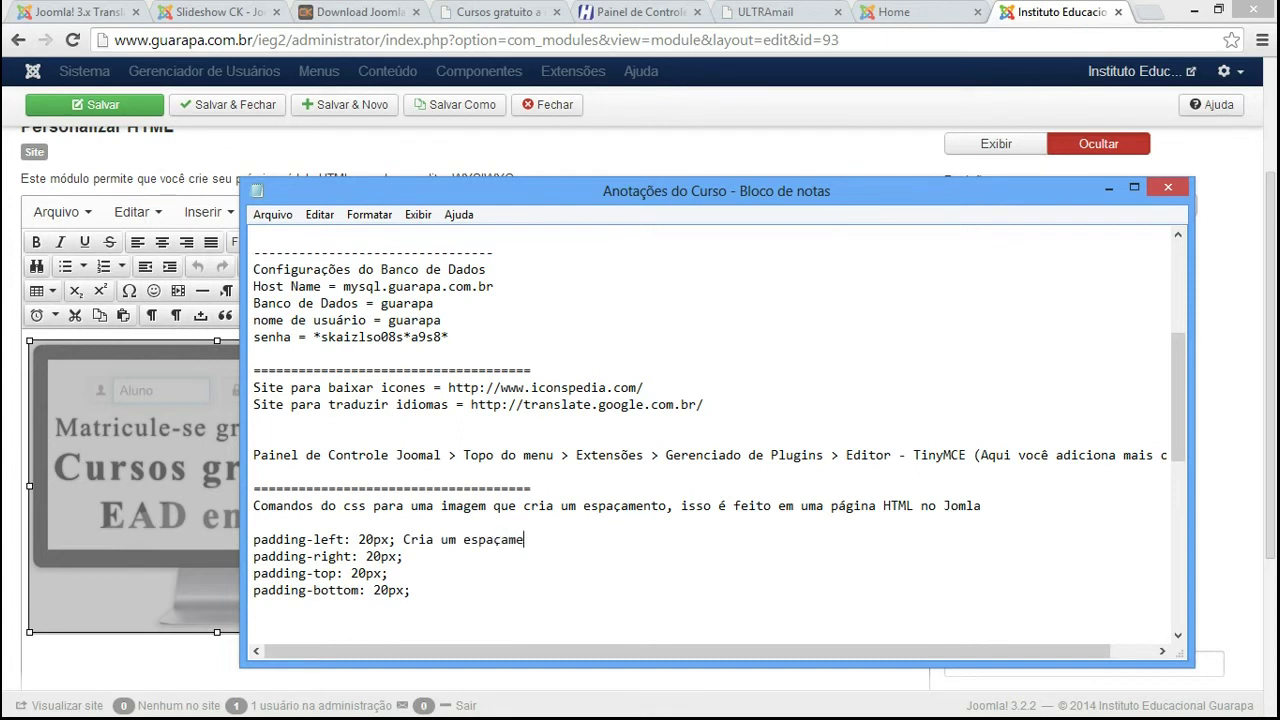
{"action": "type", "text": "nto em px para o lado esquer"}
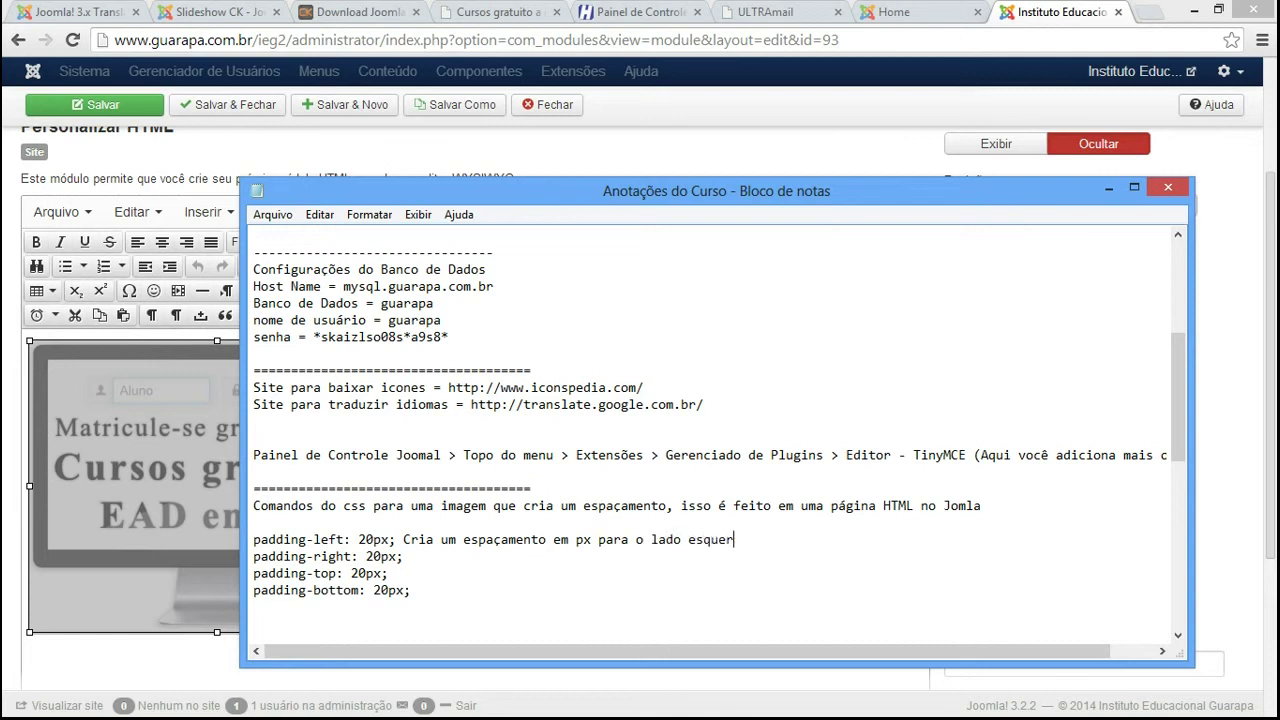
{"action": "type", "text": "do da imagem"}
Check the monitor image's spacing on the home page and review the padding-left command and its semicolon in the notes
{"action": "left_click", "coordinate": [948, 12]}
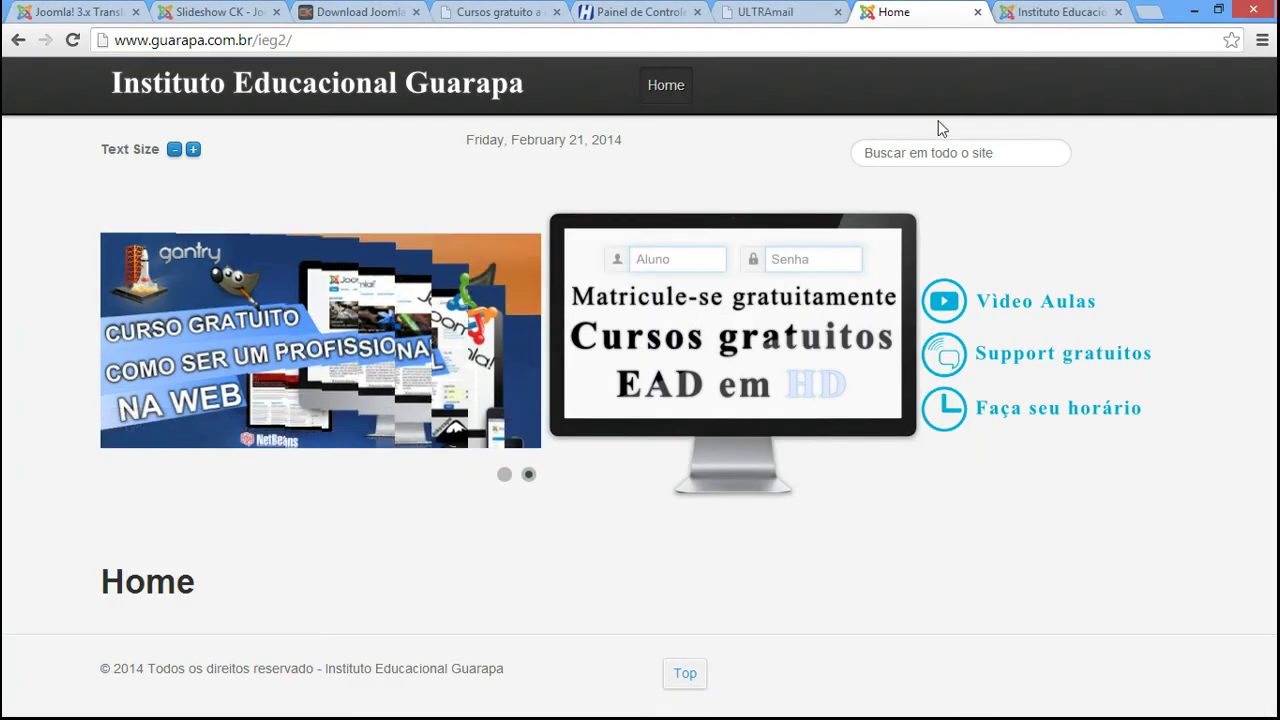
{"action": "left_click", "coordinate": [1058, 12]}
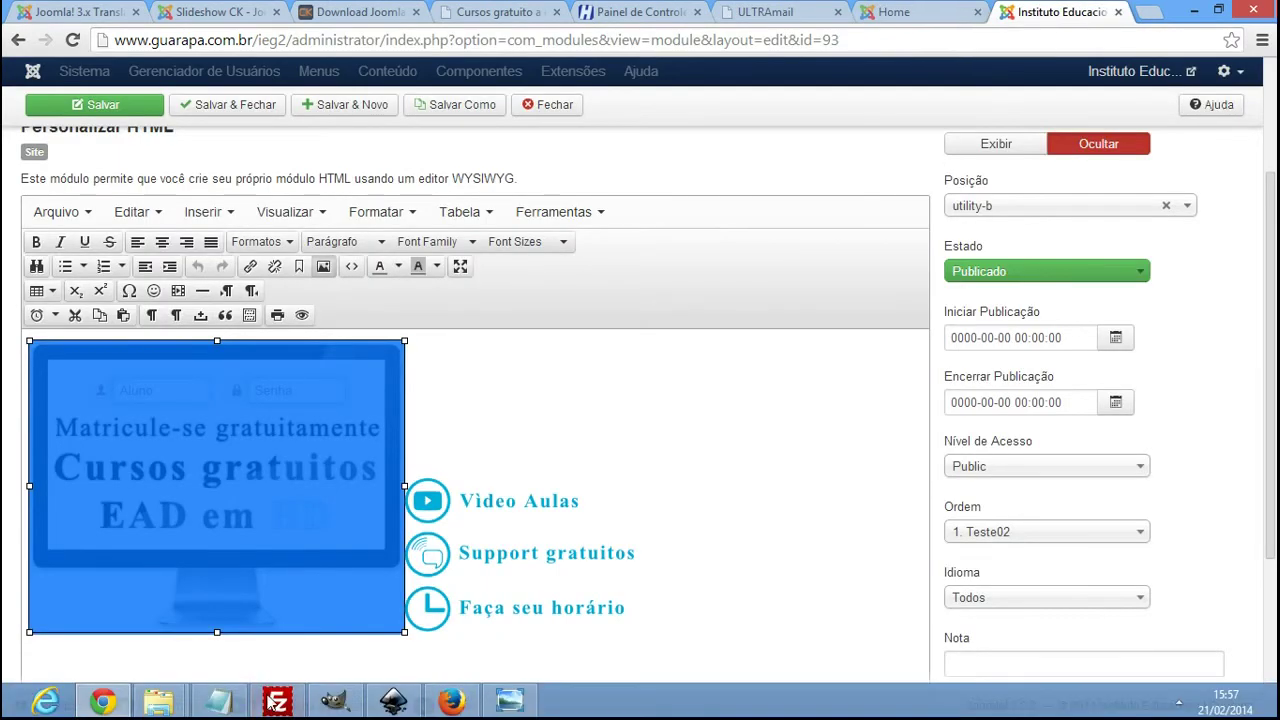
{"action": "left_click", "coordinate": [220, 708]}
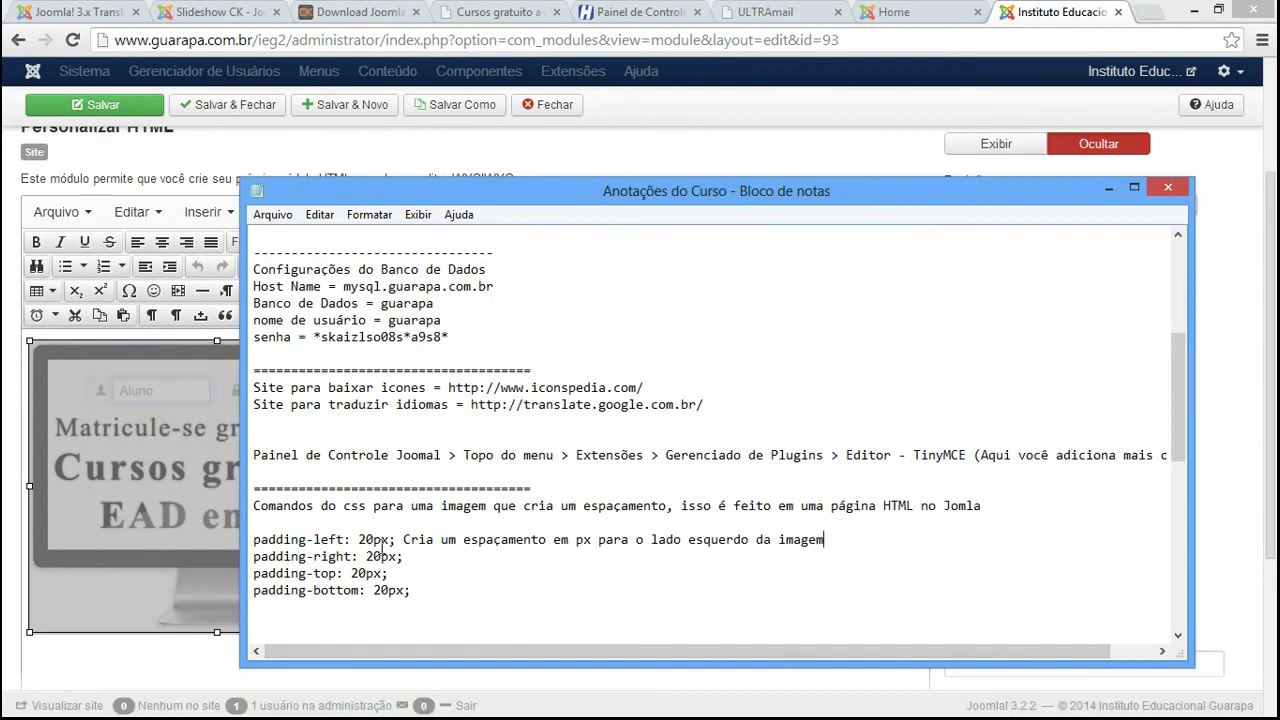
{"action": "left_click_drag", "start_coordinate": [397, 539], "coordinate": [253, 540]}
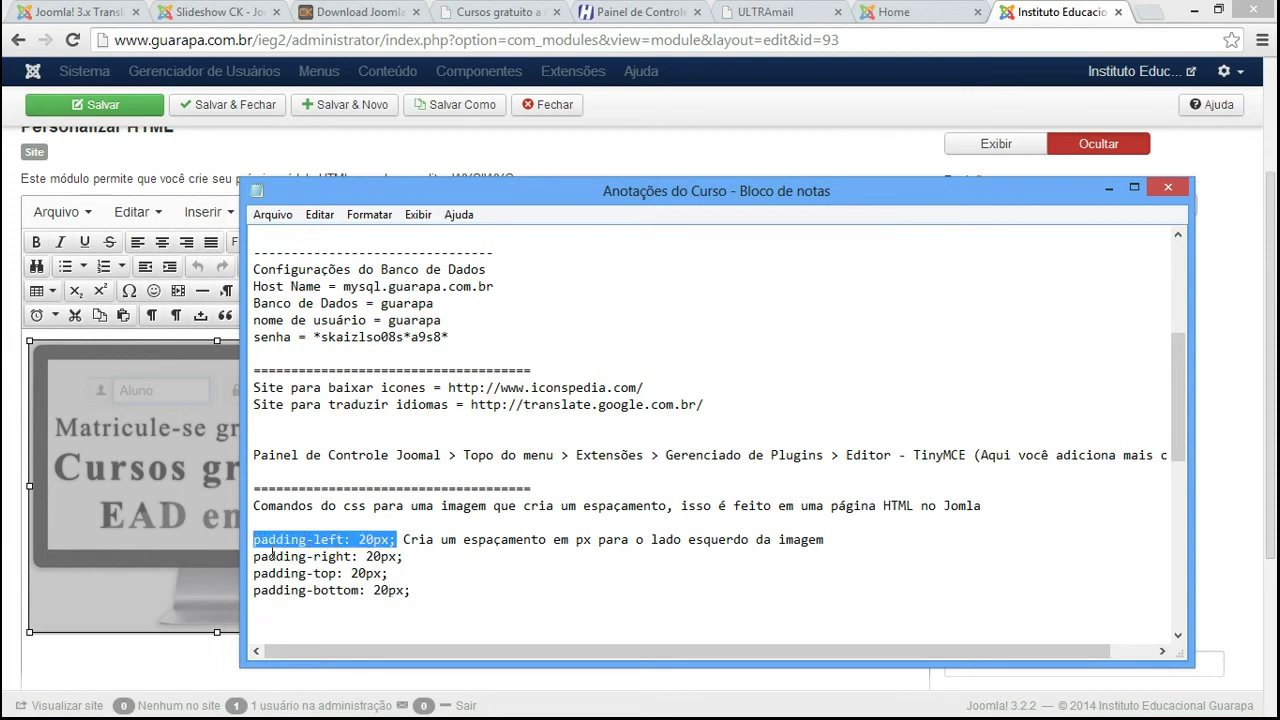
{"action": "left_click", "coordinate": [371, 540]}
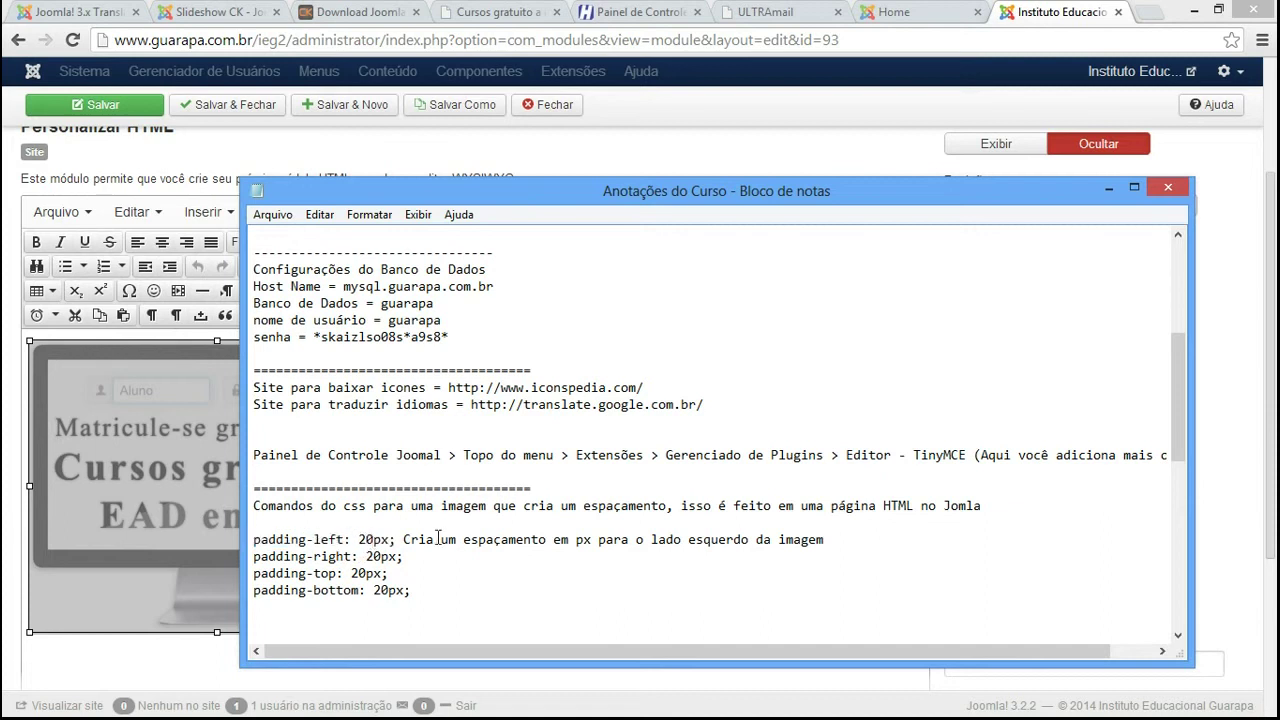
{"action": "key", "text": "shift+Right"}
{"action": "key", "text": "shift+Right"}
{"action": "key", "text": "shift+Right"}
{"action": "key", "text": "shift+Right"}
{"action": "key", "text": "Right"}
{"action": "key", "text": "shift+Right"}
Append ", nunca esqueça de colocar ; no final" to the padding-left line and describe padding-right as "Cria um espçamento para o lado direito"
{"action": "left_click", "coordinate": [890, 538]}
{"action": "type", "text": ", nunca esqueça de colocar ; no final"}
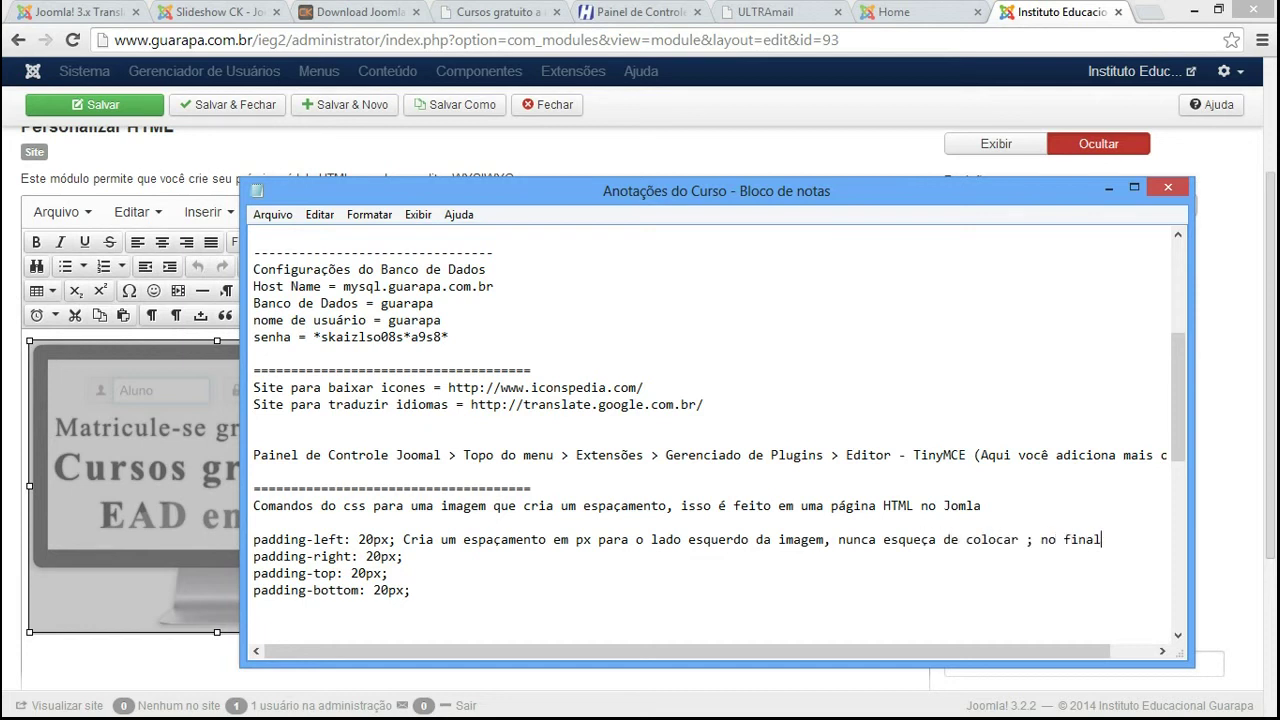
{"action": "left_click", "coordinate": [410, 556]}
{"action": "type", "text": "Criarum espçamento para o lado direito"}
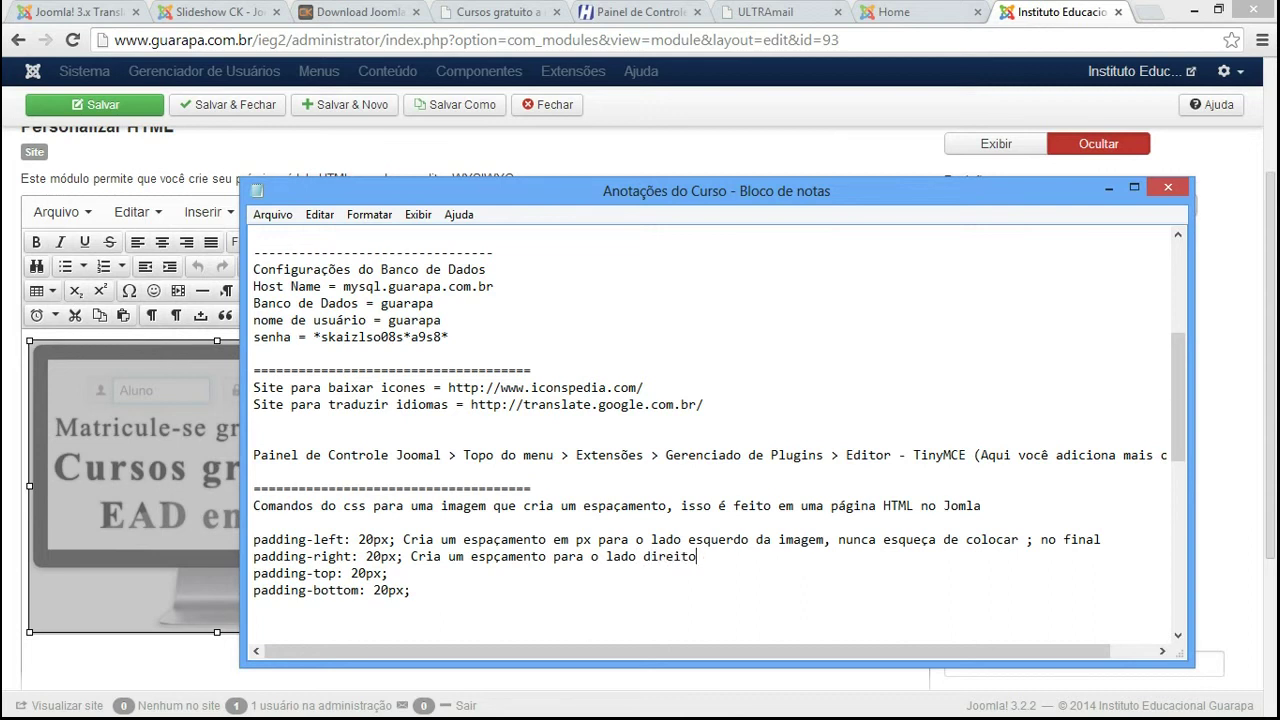
Describe the padding-top command in the notes as "Cria um espaçamento para cima"
{"action": "left_click_drag", "start_coordinate": [365, 557], "coordinate": [313, 557]}
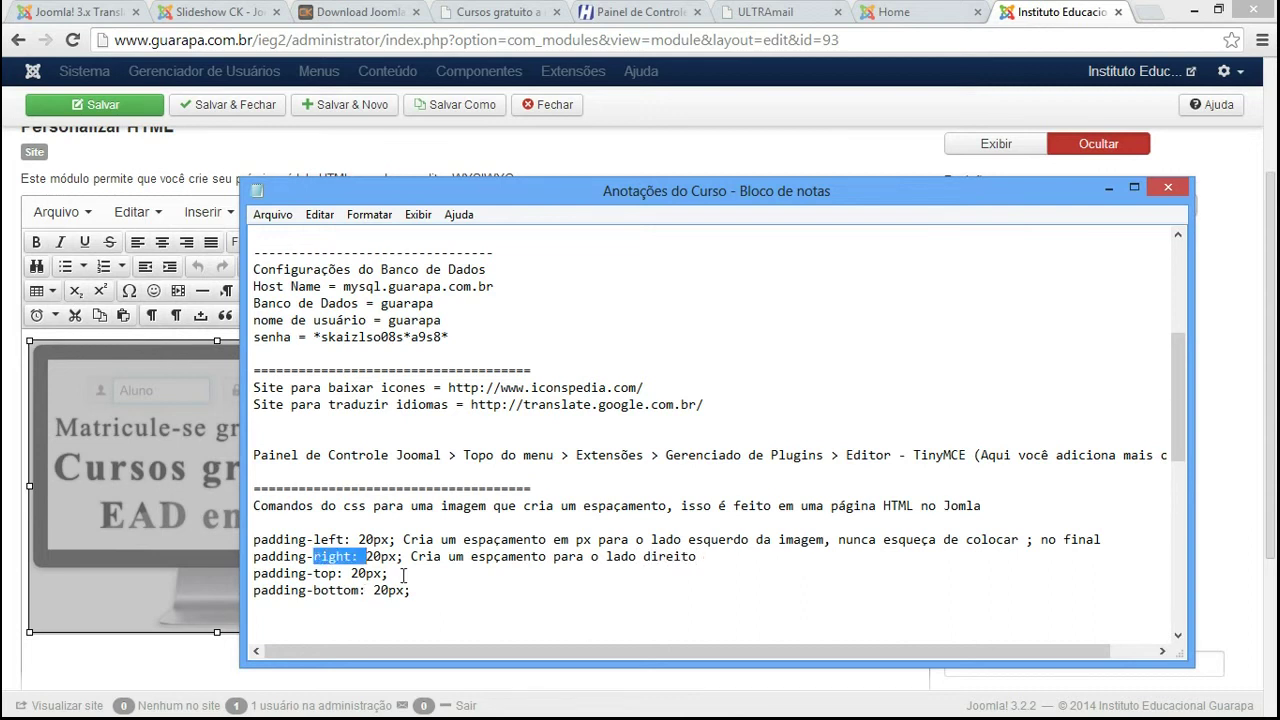
{"action": "left_click", "coordinate": [443, 569]}
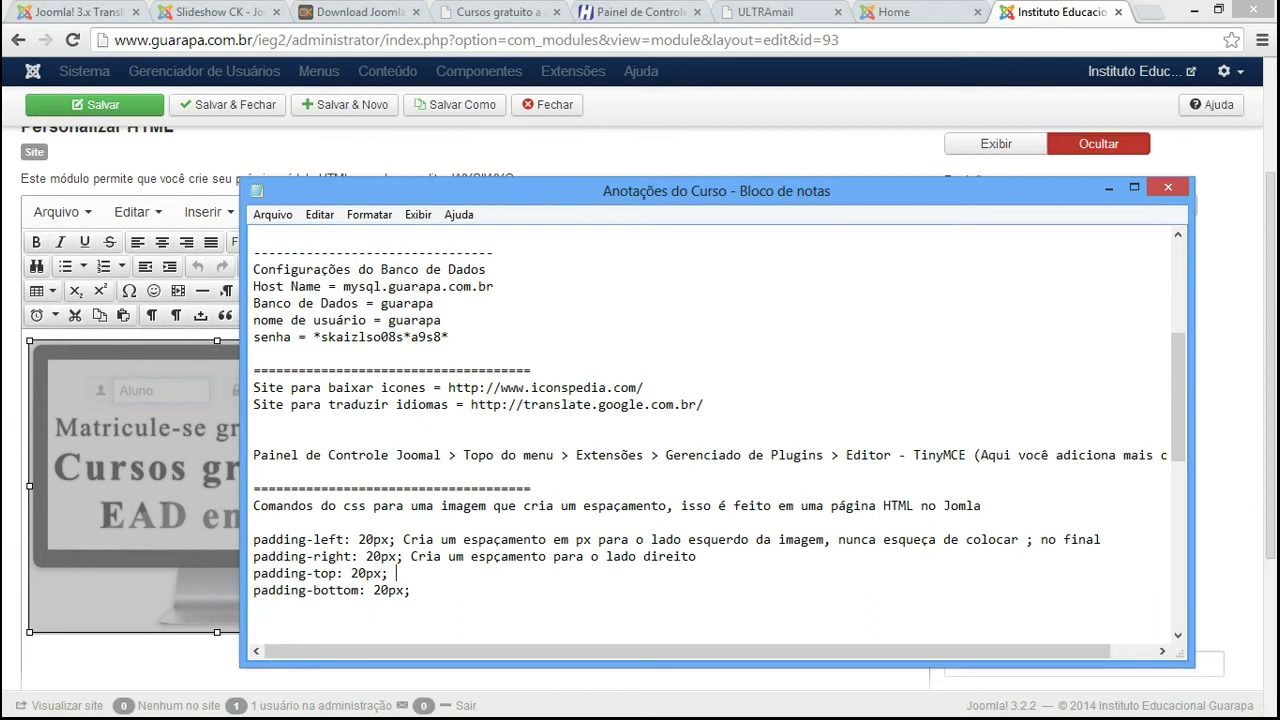
{"action": "type", "text": "Cria um espaçamento p"}
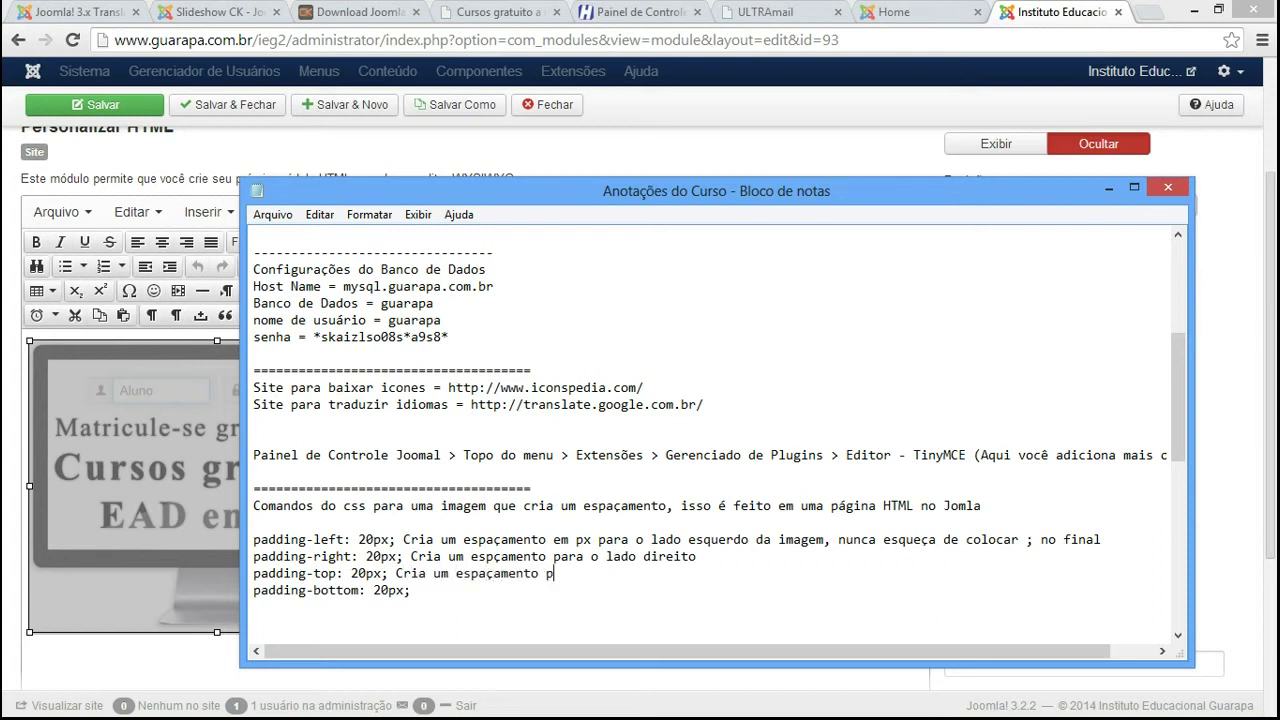
{"action": "type", "text": "ara cima"}
Compare the space above the monitor image in the module editor and on the home page
{"action": "left_click_drag", "start_coordinate": [632, 578], "coordinate": [290, 575]}
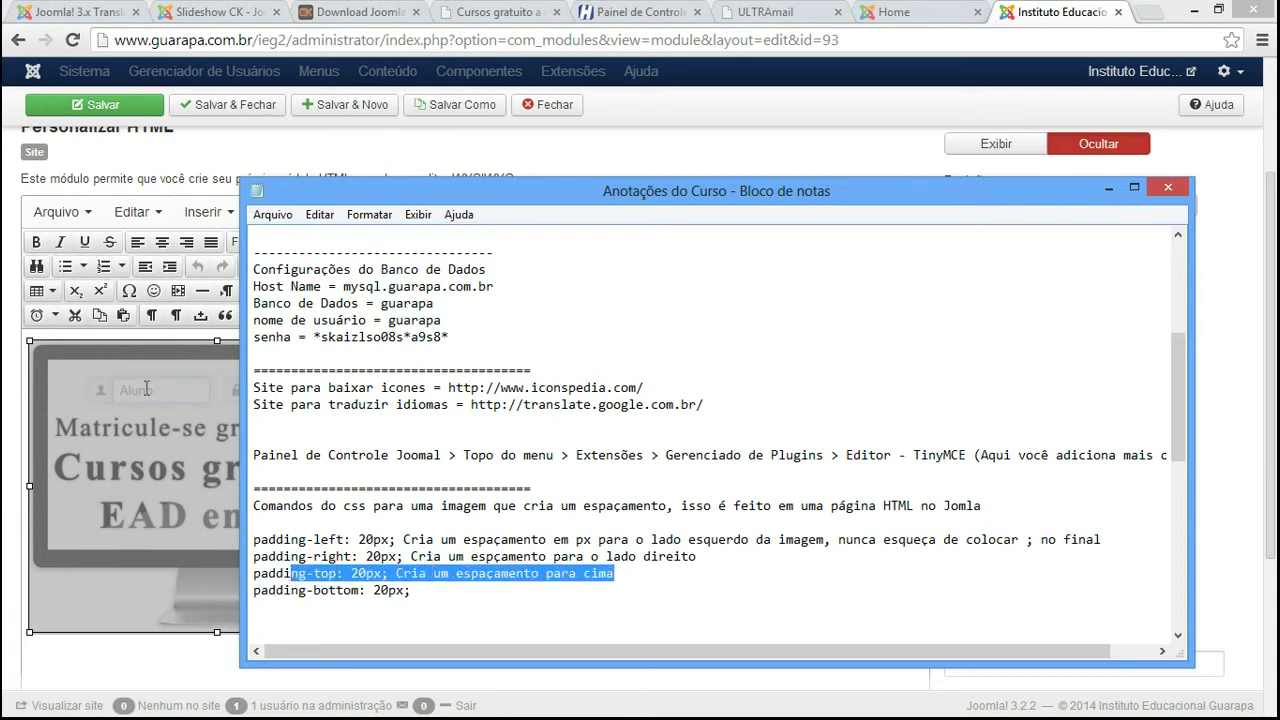
{"action": "left_click", "coordinate": [133, 343]}
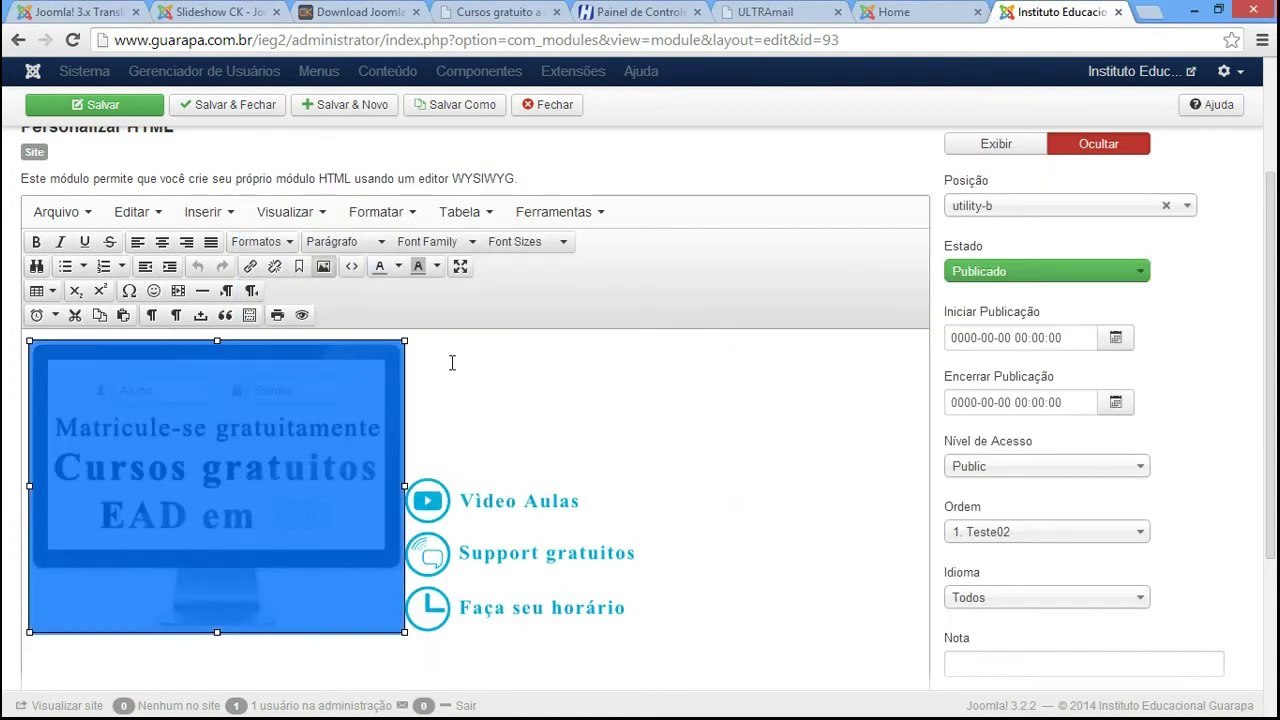
{"action": "left_click", "coordinate": [902, 10]}
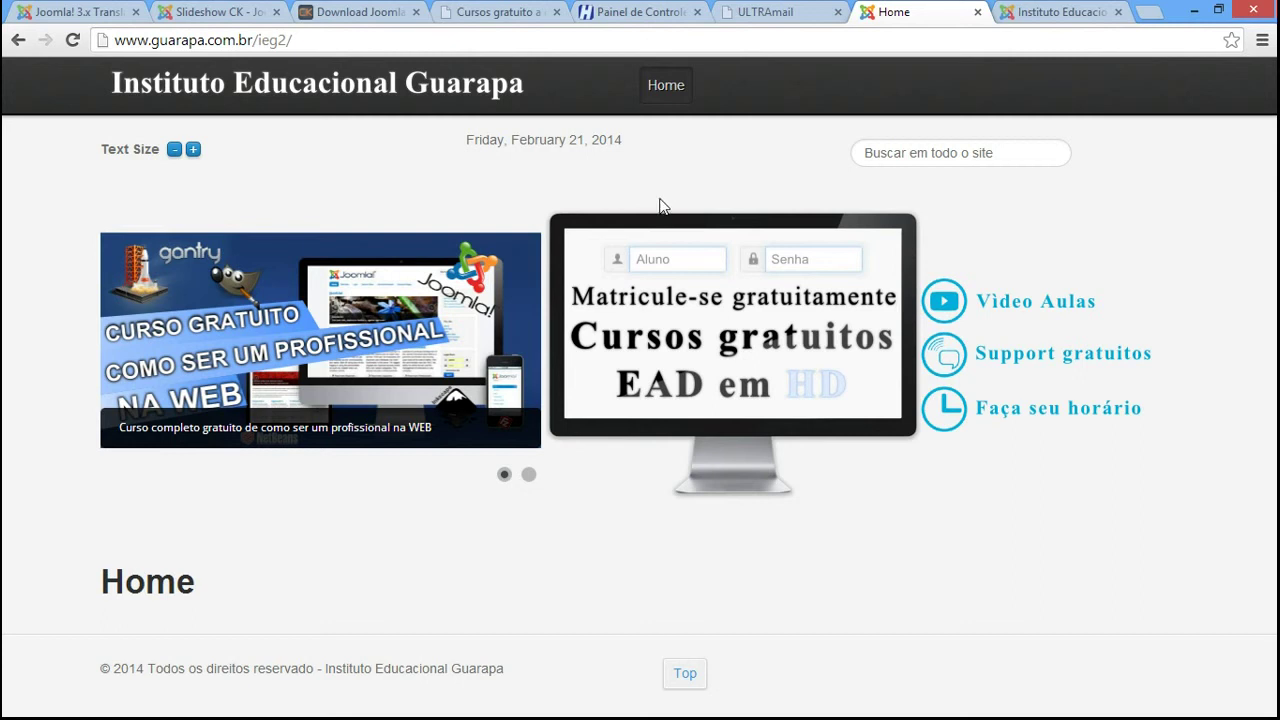
{"action": "left_click", "coordinate": [1032, 20]}
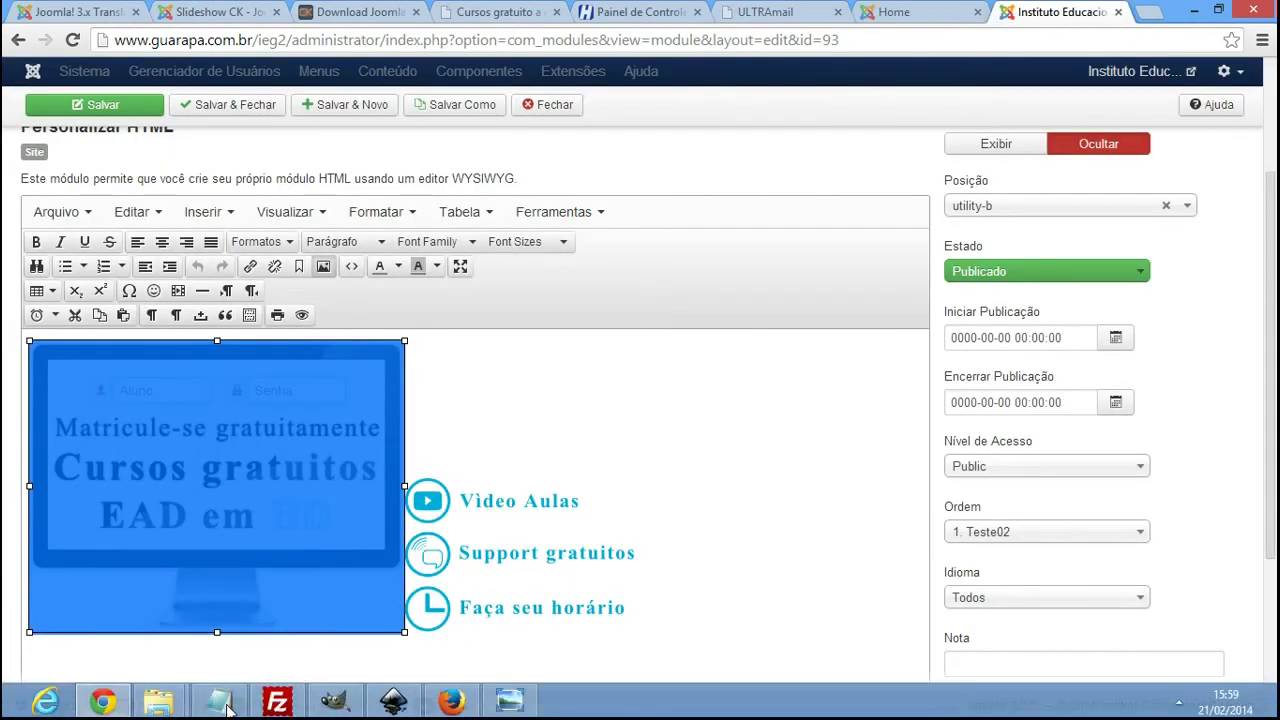
Return to the Notepad notes and describe the padding-bottom command as "Cria uma espaçamento para baixo"
{"action": "left_click", "coordinate": [216, 700]}
{"action": "left_click", "coordinate": [528, 603]}
{"action": "type", "text": "Cria uma espç"}
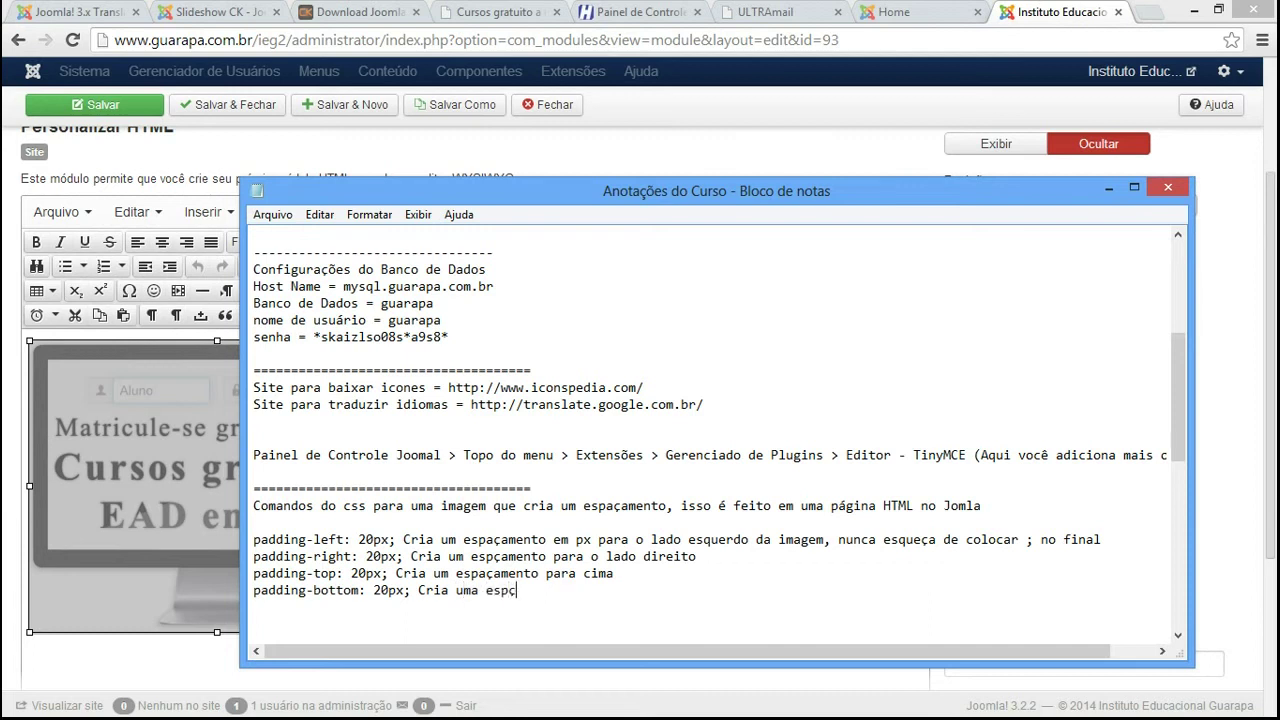
{"action": "type", "text": "çamento para baixop"}
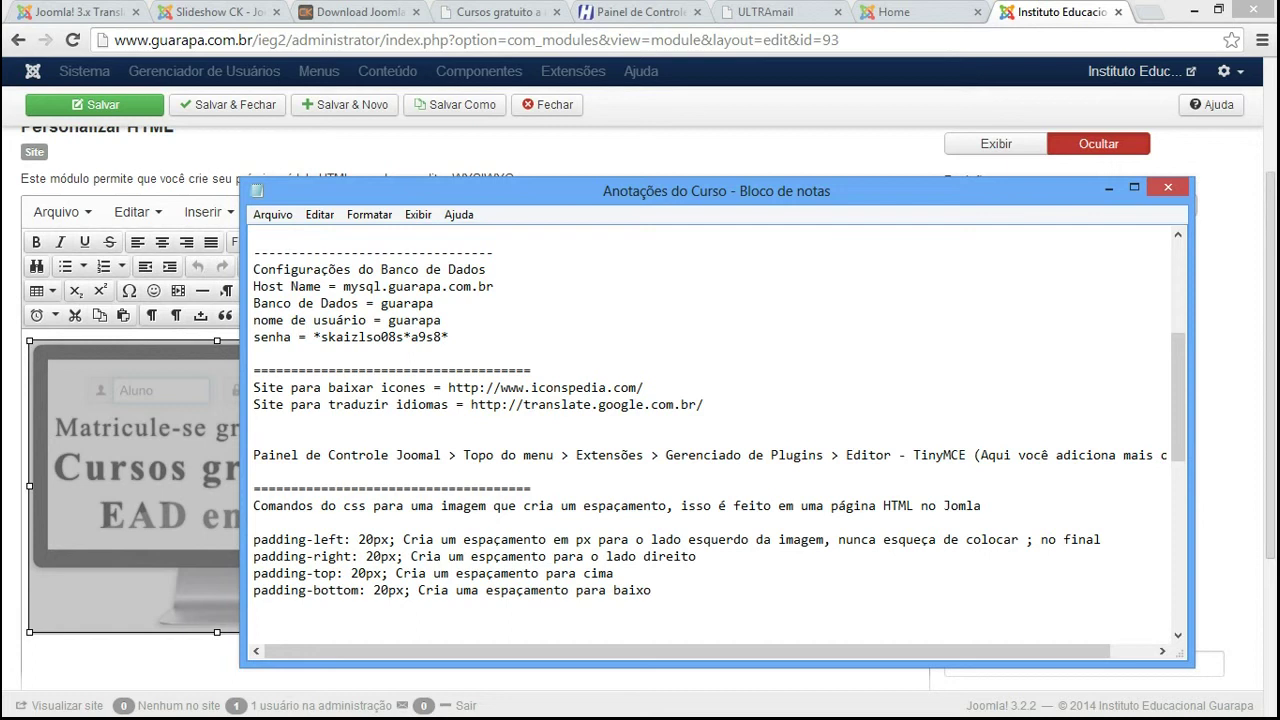
{"action": "left_click", "coordinate": [418, 590]}
{"action": "left_click", "coordinate": [708, 592], "text": "shift"}
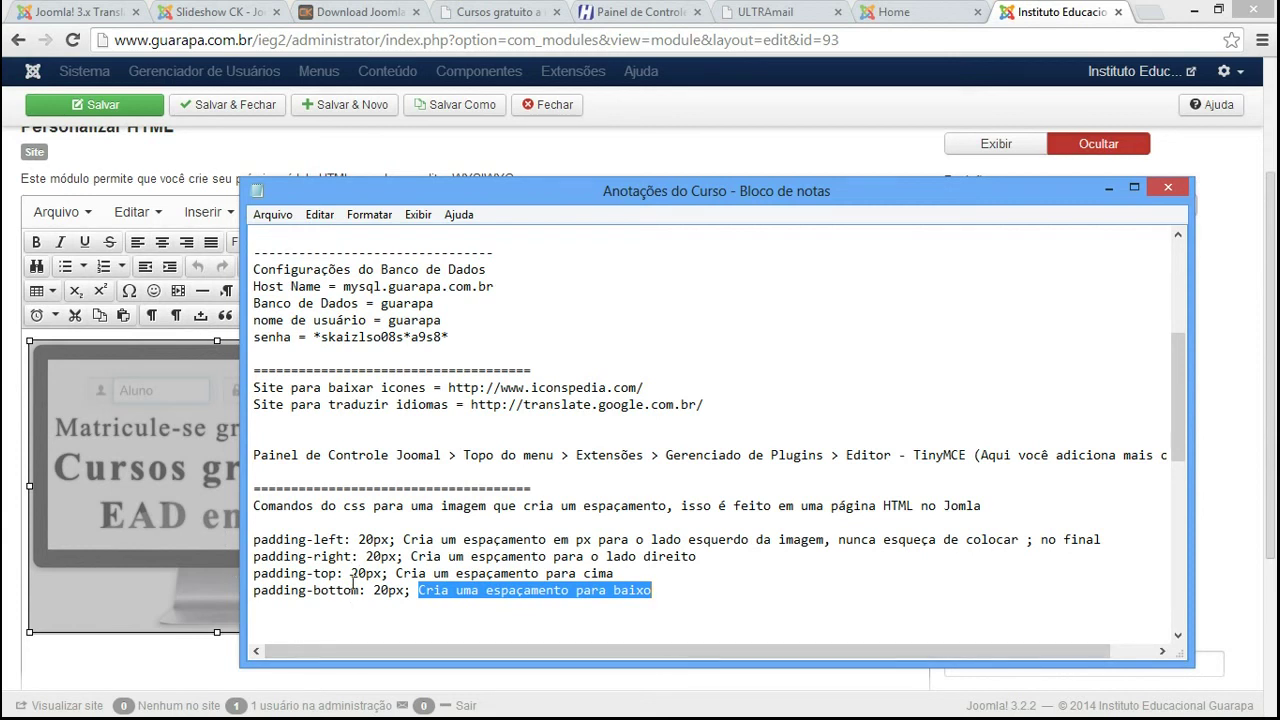
Combine copies of padding-left: 20px; and padding-right: 20px; on one line below the list as an example
{"action": "left_click", "coordinate": [398, 540]}
{"action": "left_click_drag", "start_coordinate": [398, 540], "coordinate": [256, 538]}
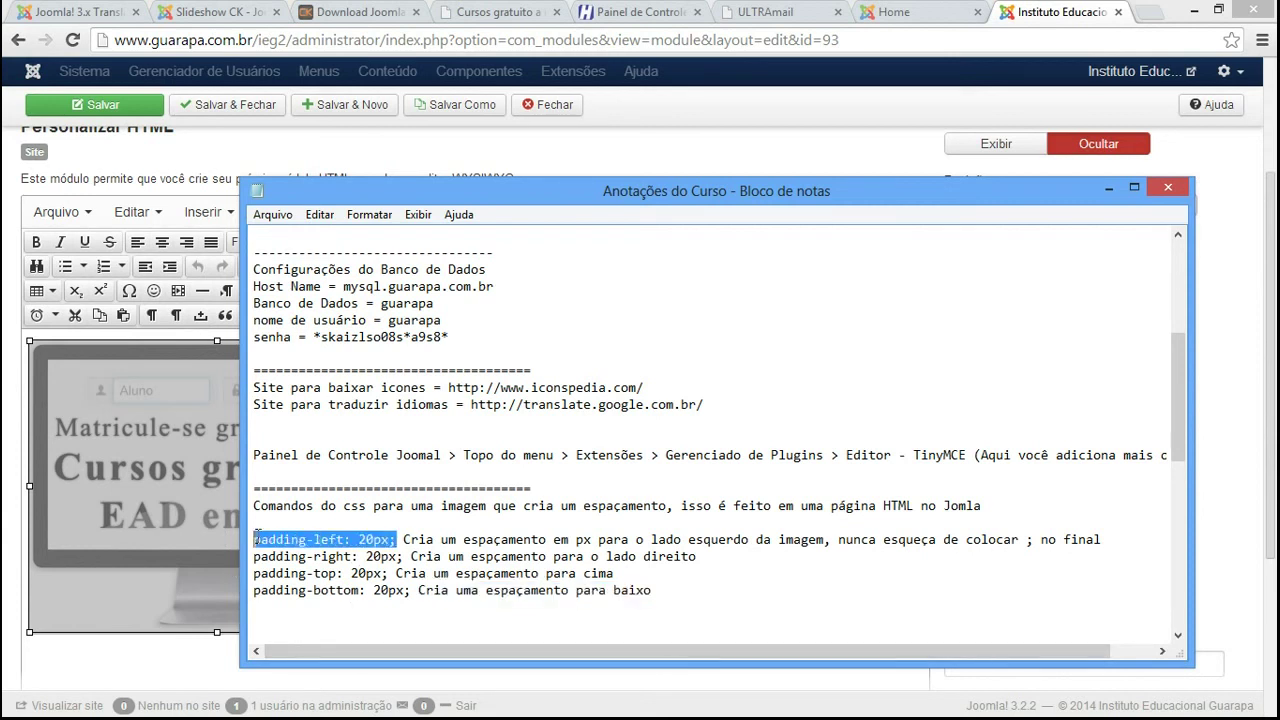
{"action": "key", "text": "ctrl+c"}
{"action": "left_click", "coordinate": [662, 622]}
{"action": "key", "text": "ctrl+v"}
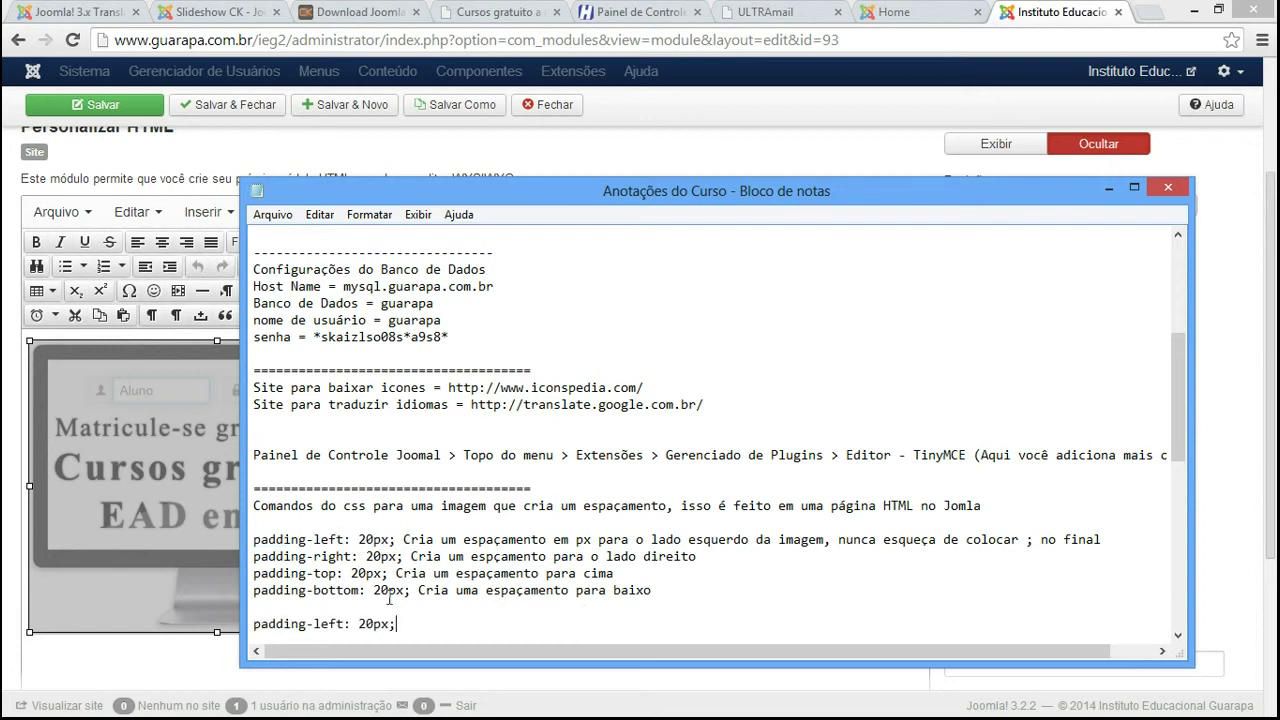
{"action": "left_click_drag", "start_coordinate": [395, 622], "coordinate": [391, 622]}
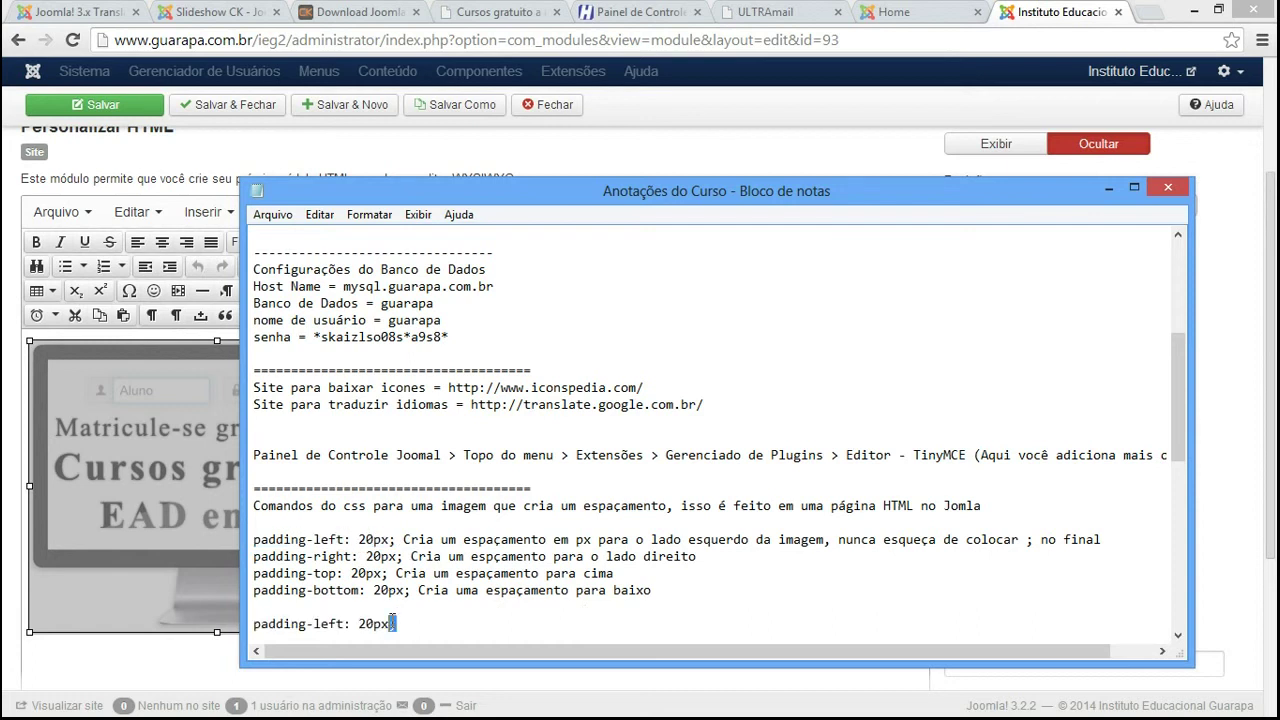
{"action": "left_click_drag", "start_coordinate": [404, 556], "coordinate": [258, 568]}
{"action": "left_click", "coordinate": [426, 628]}
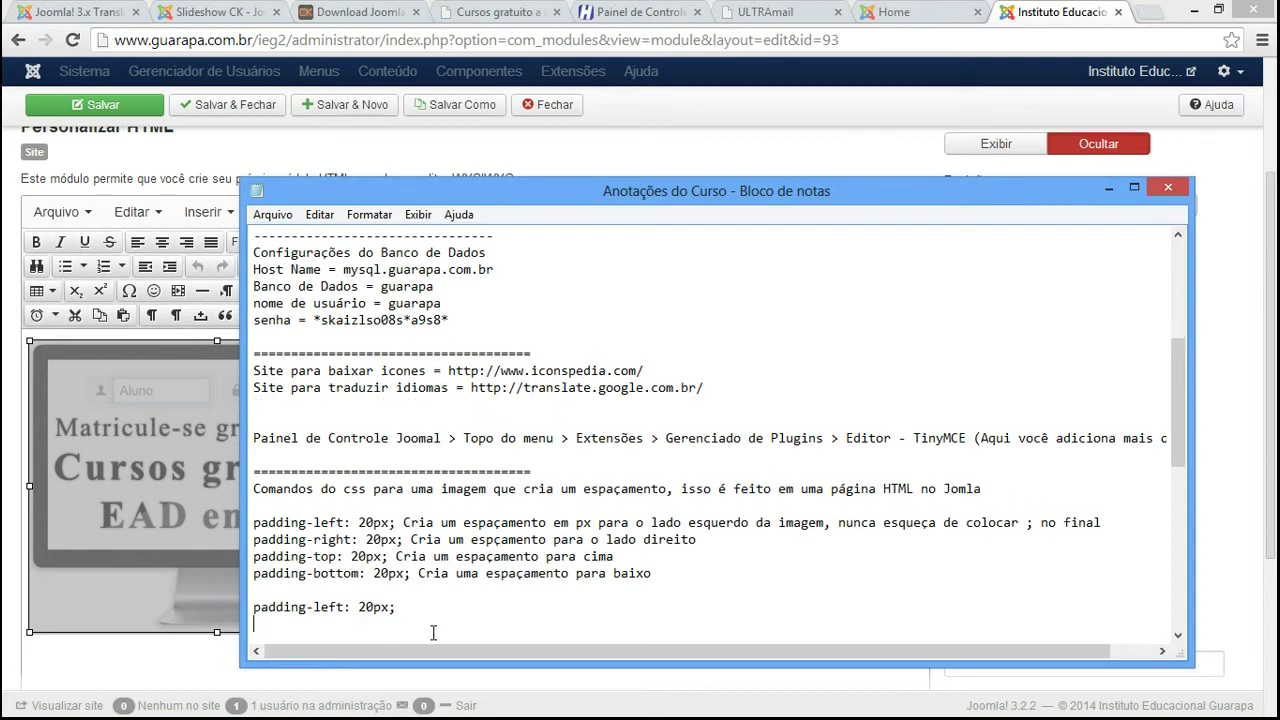
{"action": "key", "text": "ctrl+v"}
{"action": "left_click", "coordinate": [395, 608]}
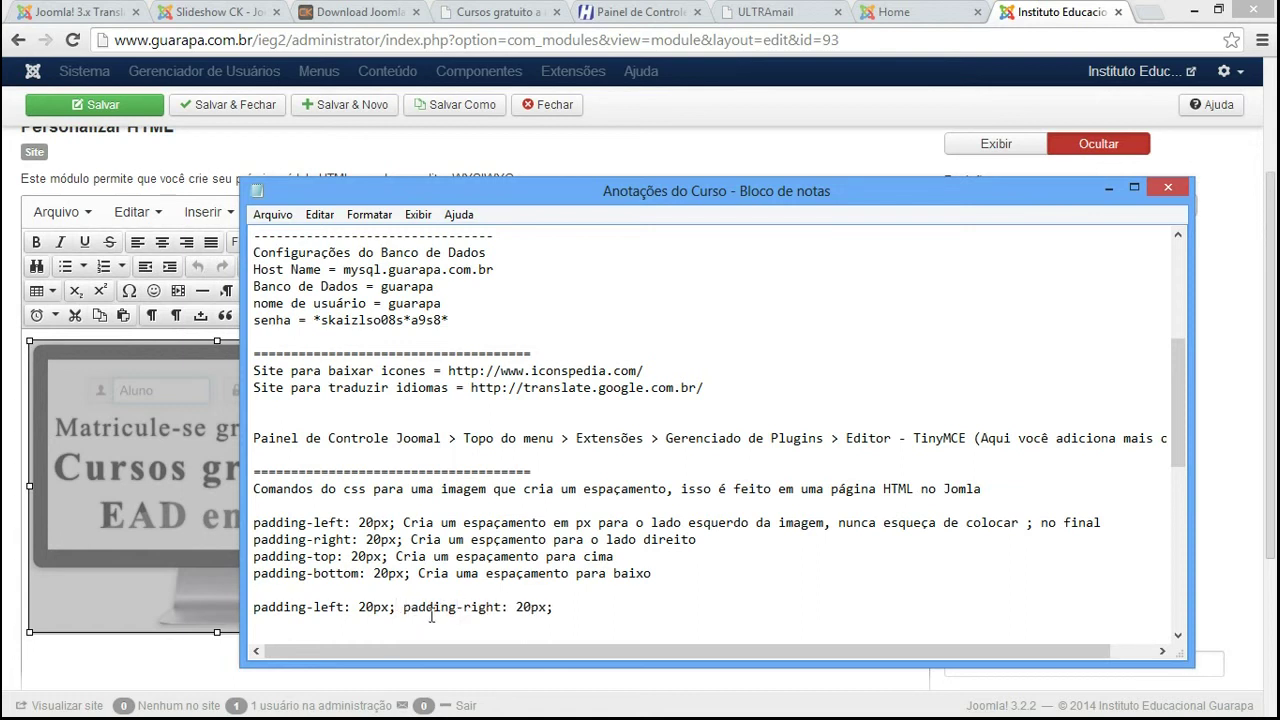
{"action": "left_click_drag", "start_coordinate": [556, 606], "coordinate": [253, 607]}
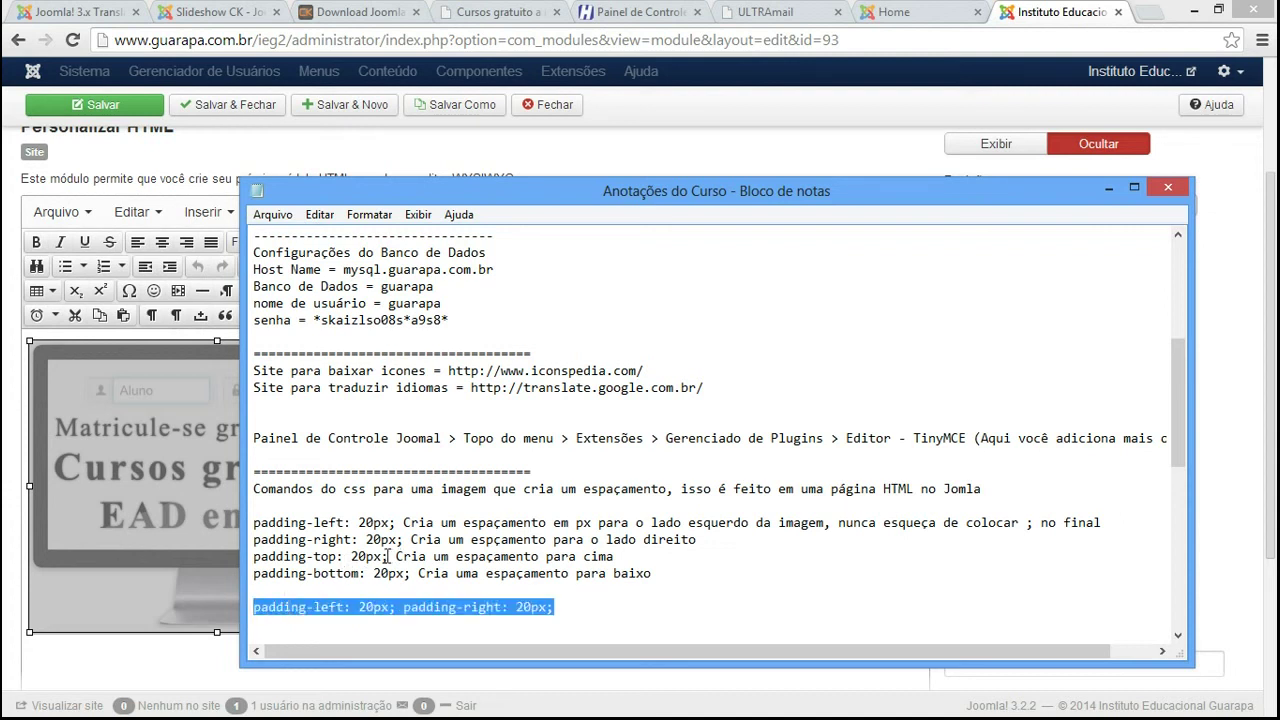
Delete the combined padding example line and the blank lines above it
{"action": "left_click", "coordinate": [567, 607]}
{"action": "left_click_drag", "start_coordinate": [556, 607], "coordinate": [253, 607]}
{"action": "key", "text": "BackSpace"}
{"action": "key", "text": "BackSpace"}
{"action": "key", "text": "BackSpace"}
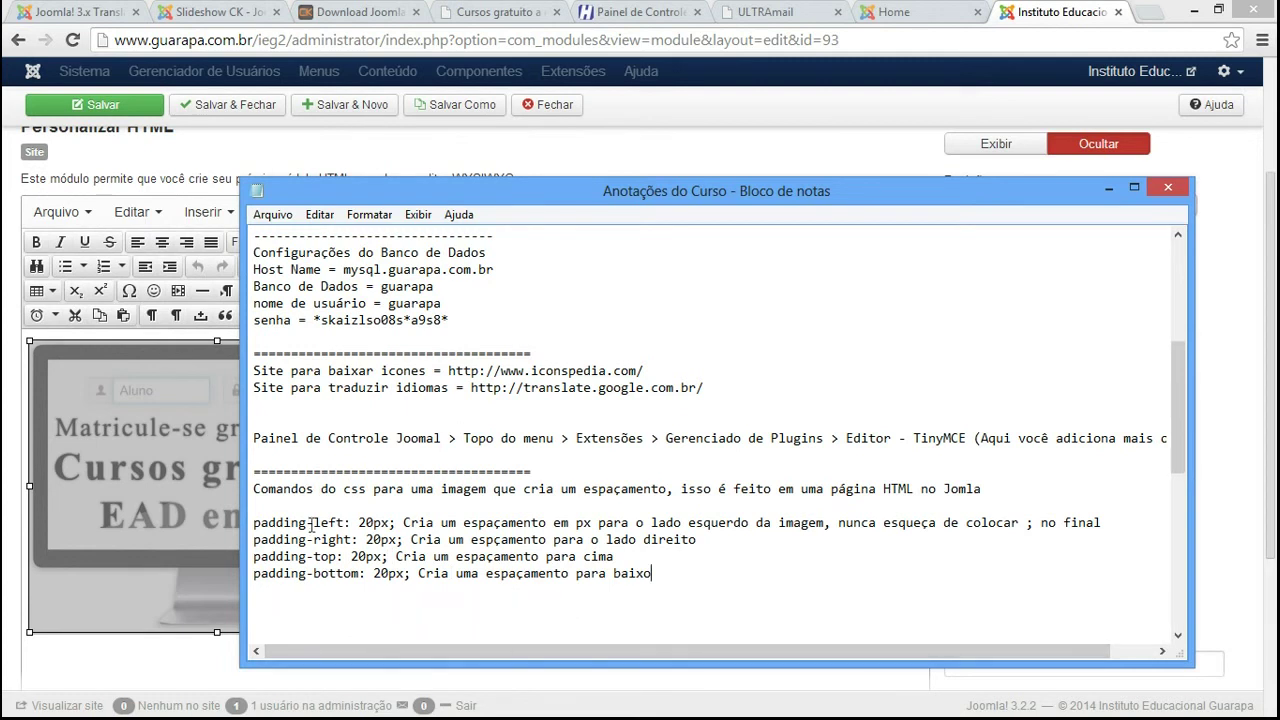
Copy padding-left: 20px; from the notes and apply it as the monitor image's Estilo in the module editor
{"action": "left_click_drag", "start_coordinate": [398, 522], "coordinate": [254, 527]}
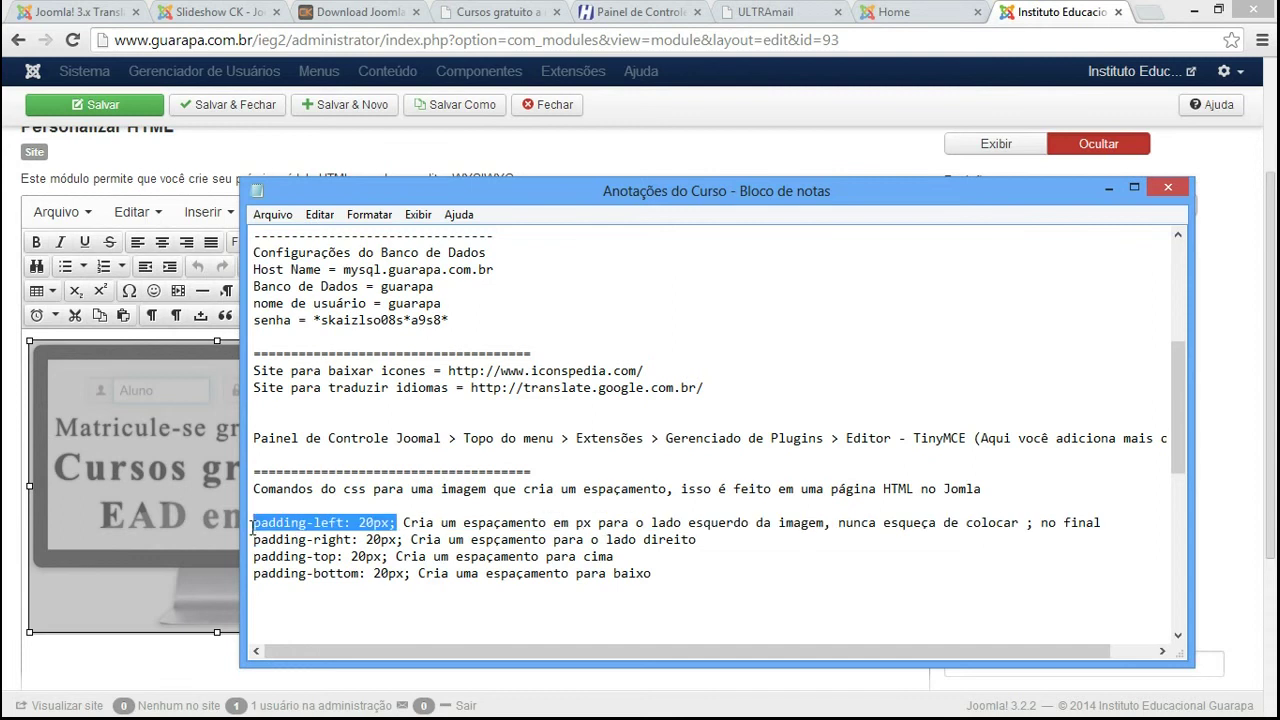
{"action": "left_click", "coordinate": [160, 405]}
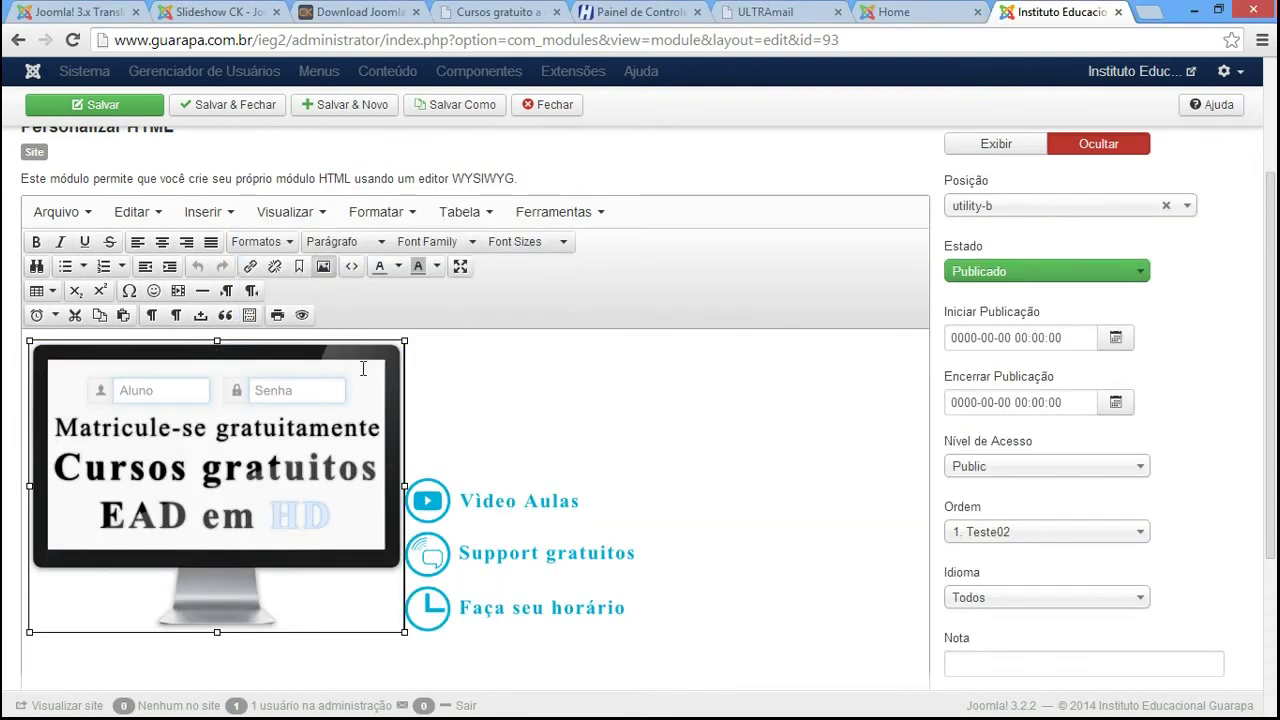
{"action": "left_click", "coordinate": [292, 391]}
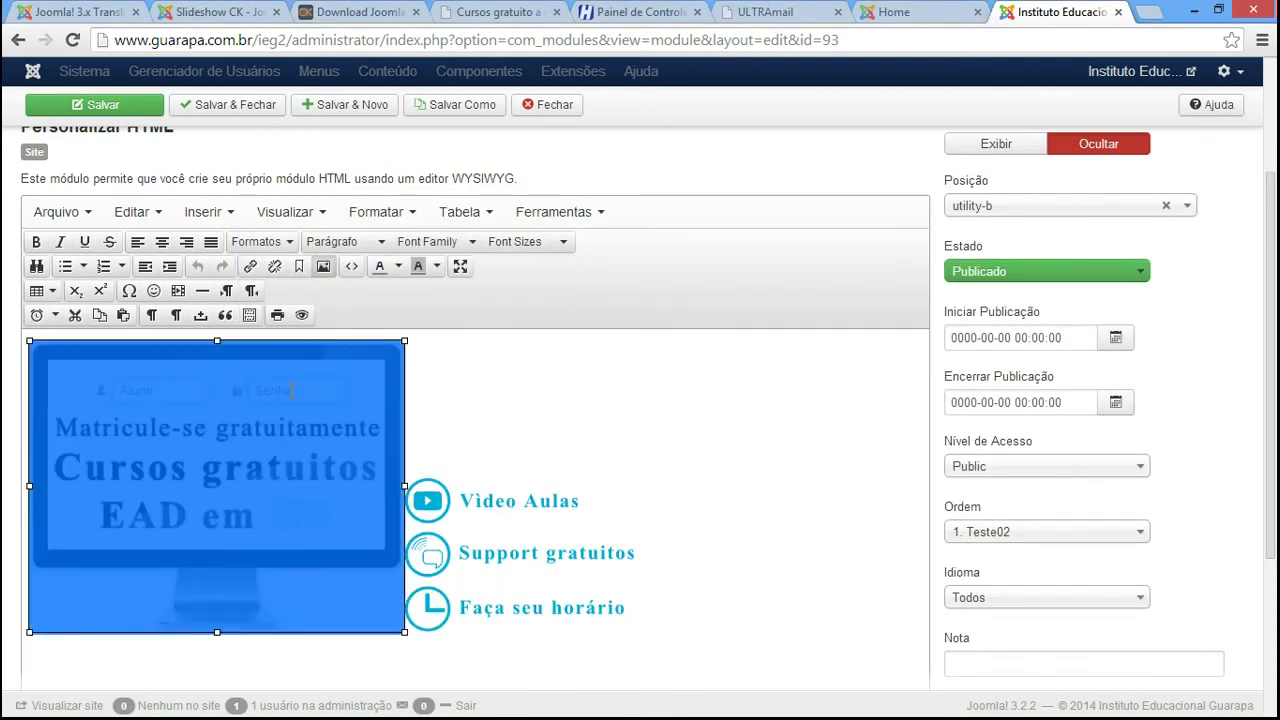
{"action": "left_click", "coordinate": [326, 270]}
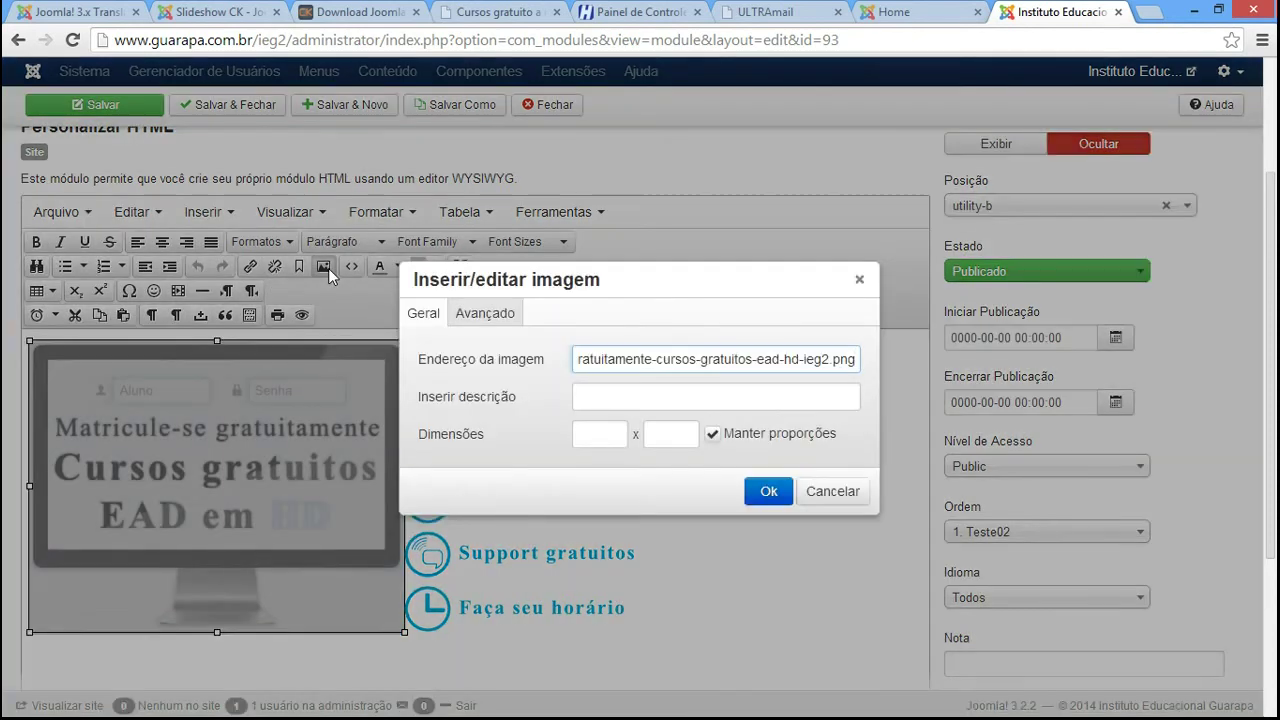
{"action": "left_click", "coordinate": [510, 307]}
{"action": "left_click", "coordinate": [490, 356]}
{"action": "right_click", "coordinate": [494, 355]}
{"action": "left_click", "coordinate": [542, 462]}
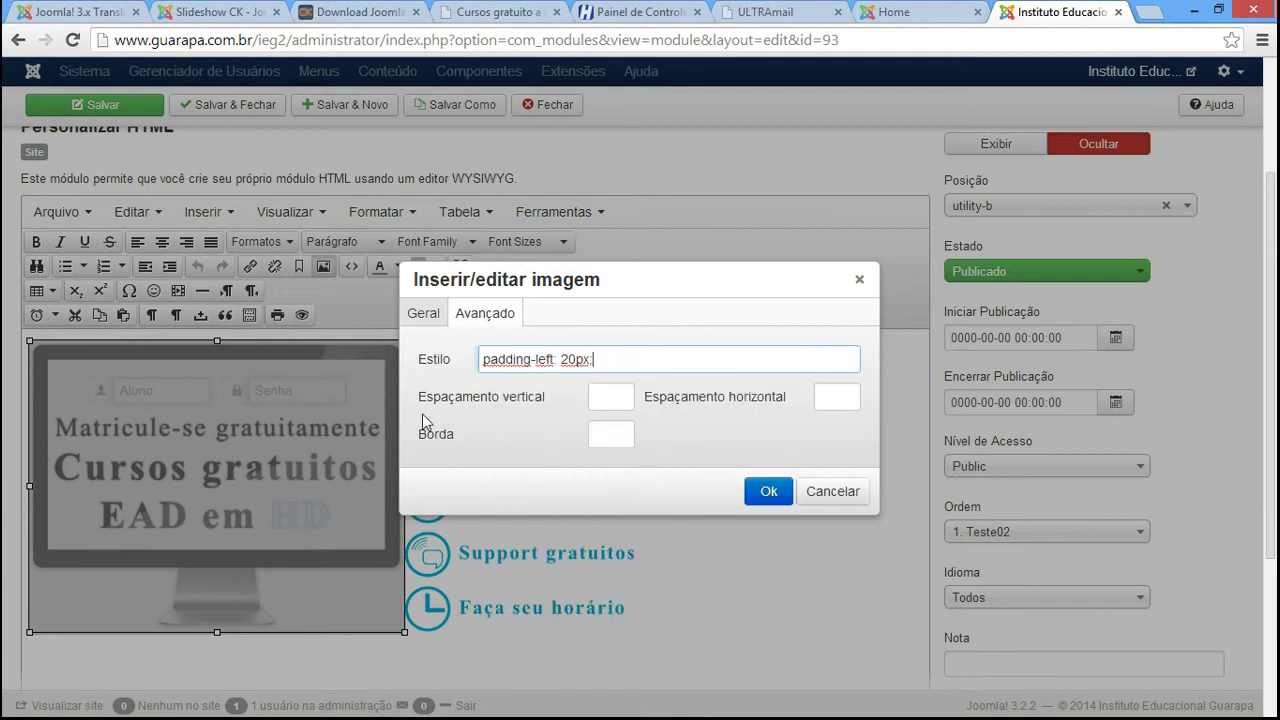
{"action": "type", "text": ";"}
{"action": "left_click", "coordinate": [766, 491]}
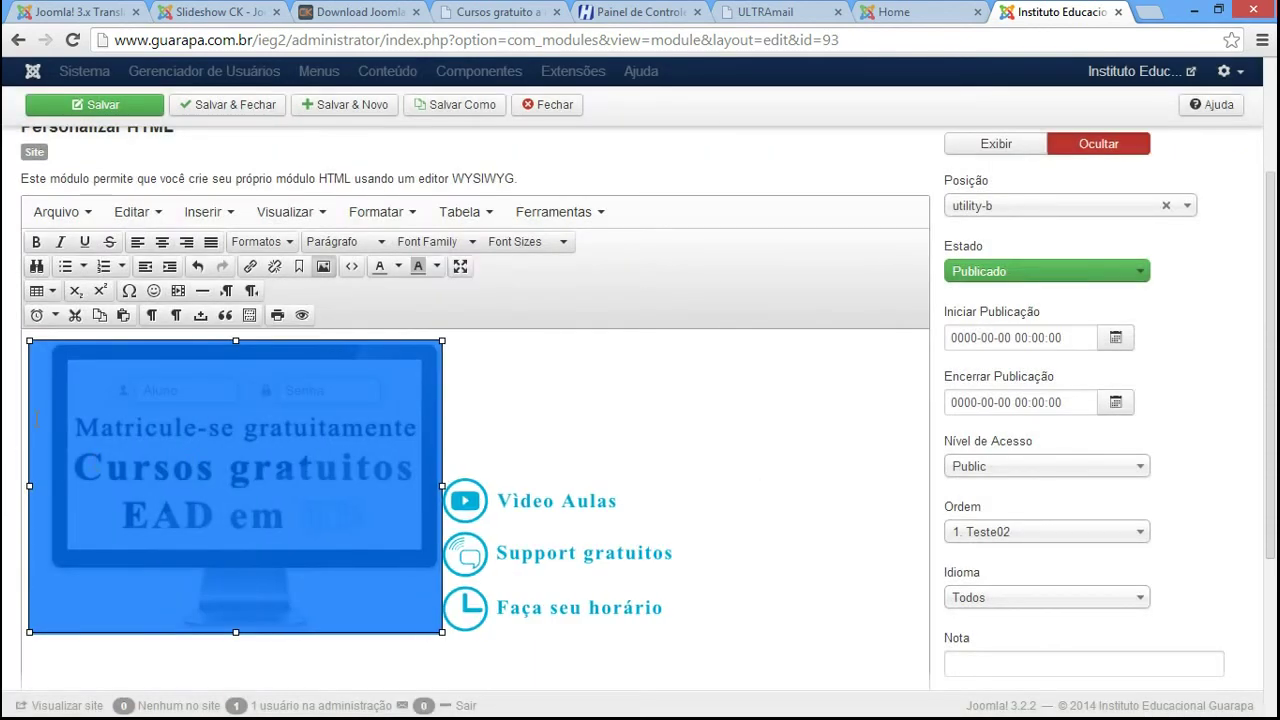
Undo and redo the image's padding change, and save the Destaque matricule-se module
{"action": "key", "text": "ctrl+z"}
{"action": "key", "text": "ctrl+y"}
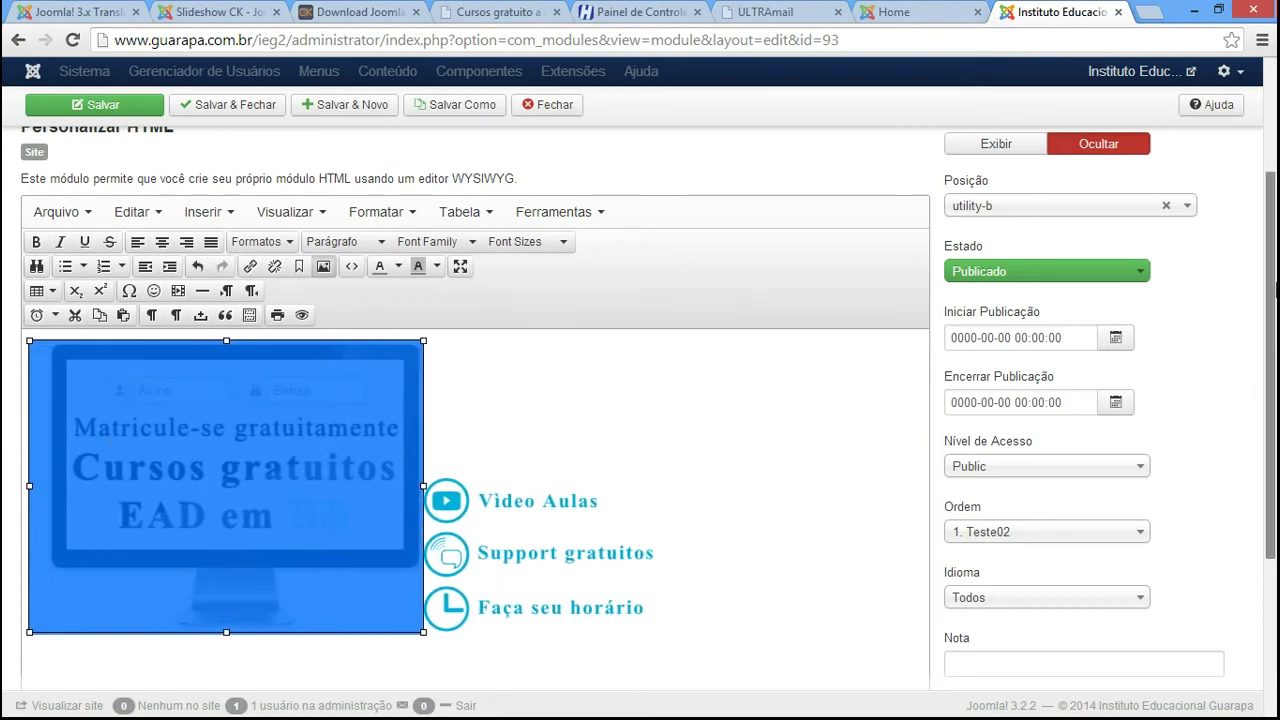
{"action": "scroll", "coordinate": [1213, 235], "scroll_direction": "up", "scroll_amount": 5}
{"action": "left_click", "coordinate": [133, 155]}
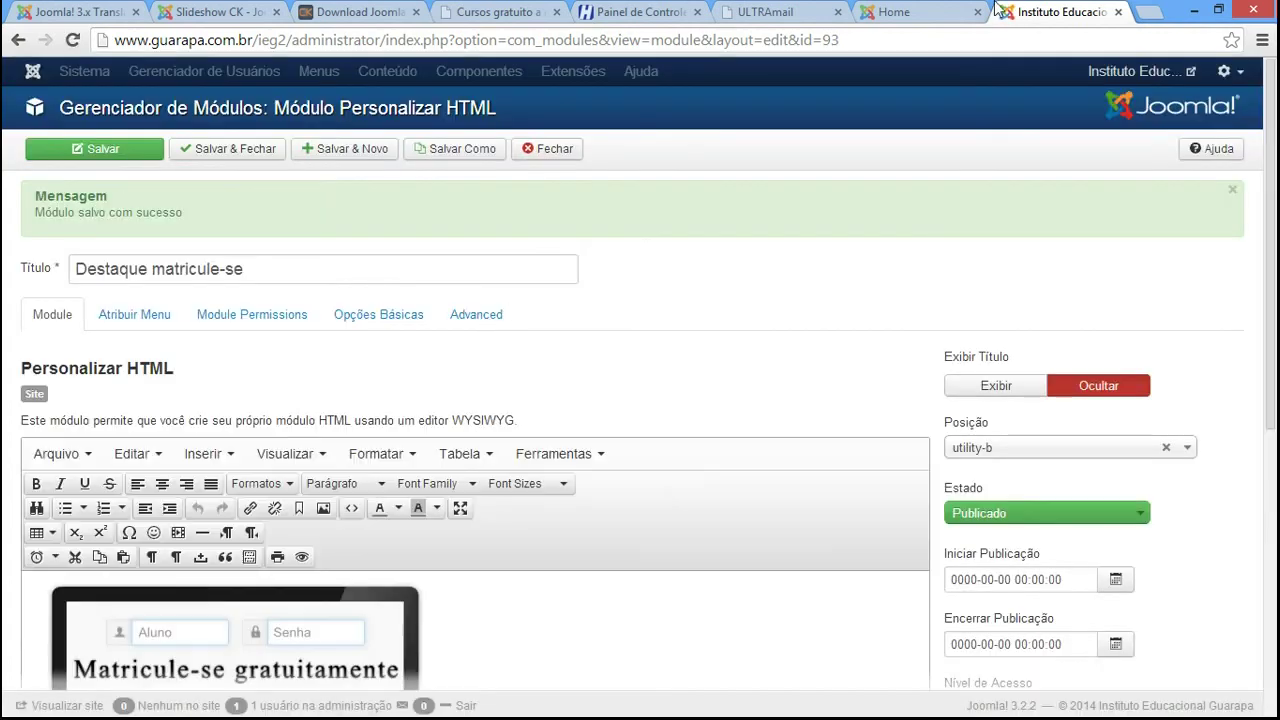
Reload the site's home page and check the spacing between the slideshow, the monitor image and the benefits list
{"action": "left_click", "coordinate": [897, 14]}
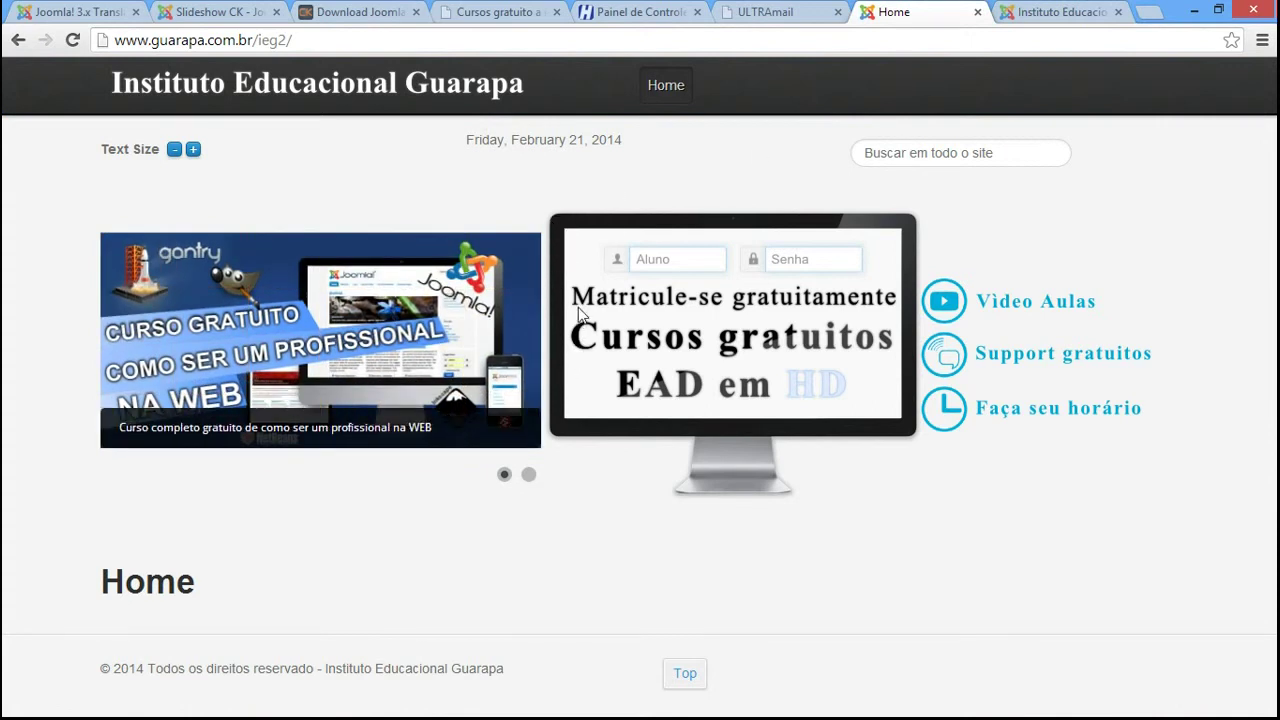
{"action": "left_click", "coordinate": [183, 110]}
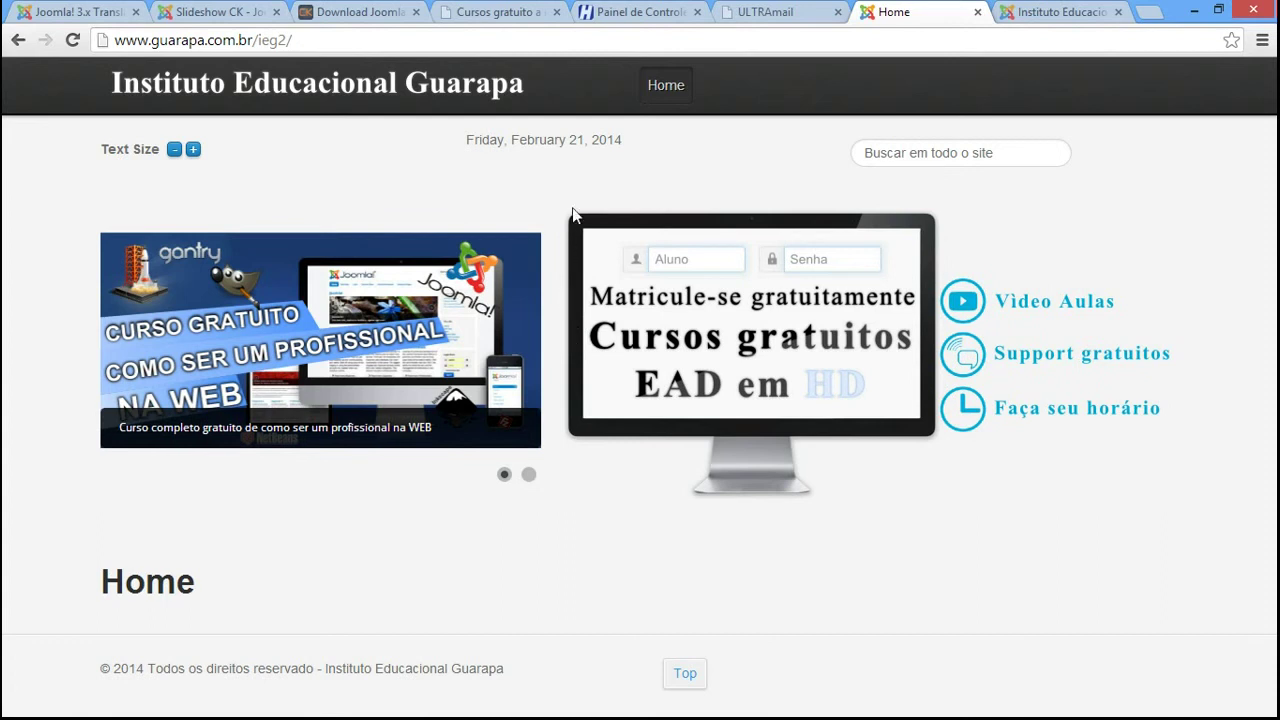
{"action": "mouse_move", "coordinate": [531, 252]}
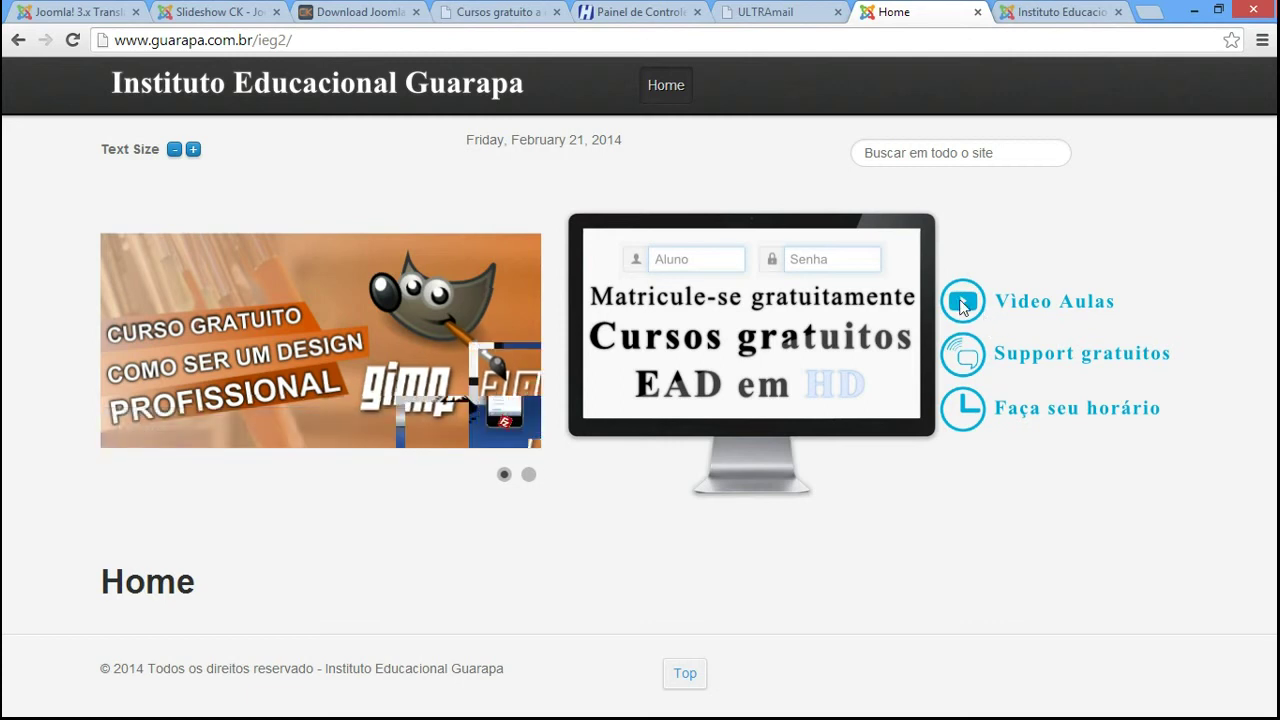
Select the benefits list image beside the monitor in the Destaque matricule-se module and open its advanced image settings
{"action": "left_click", "coordinate": [1062, 12]}
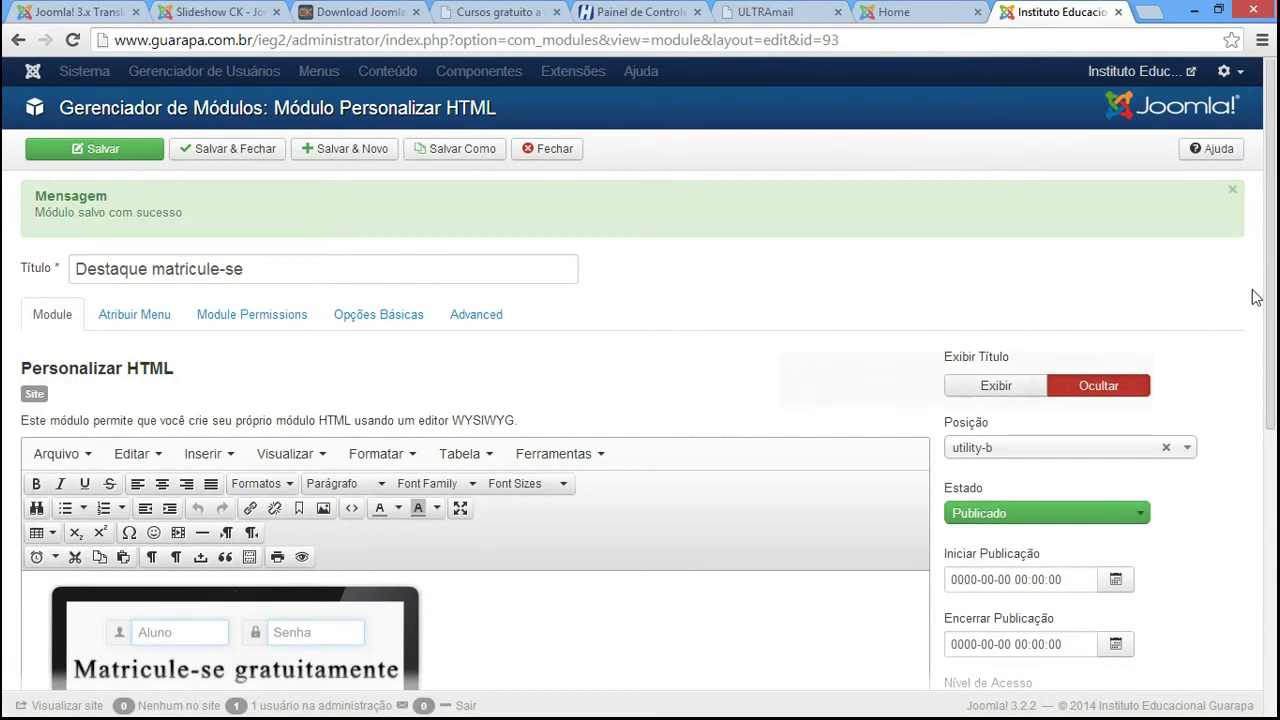
{"action": "scroll", "coordinate": [1251, 294], "scroll_direction": "down", "scroll_amount": 5}
{"action": "left_click", "coordinate": [600, 548]}
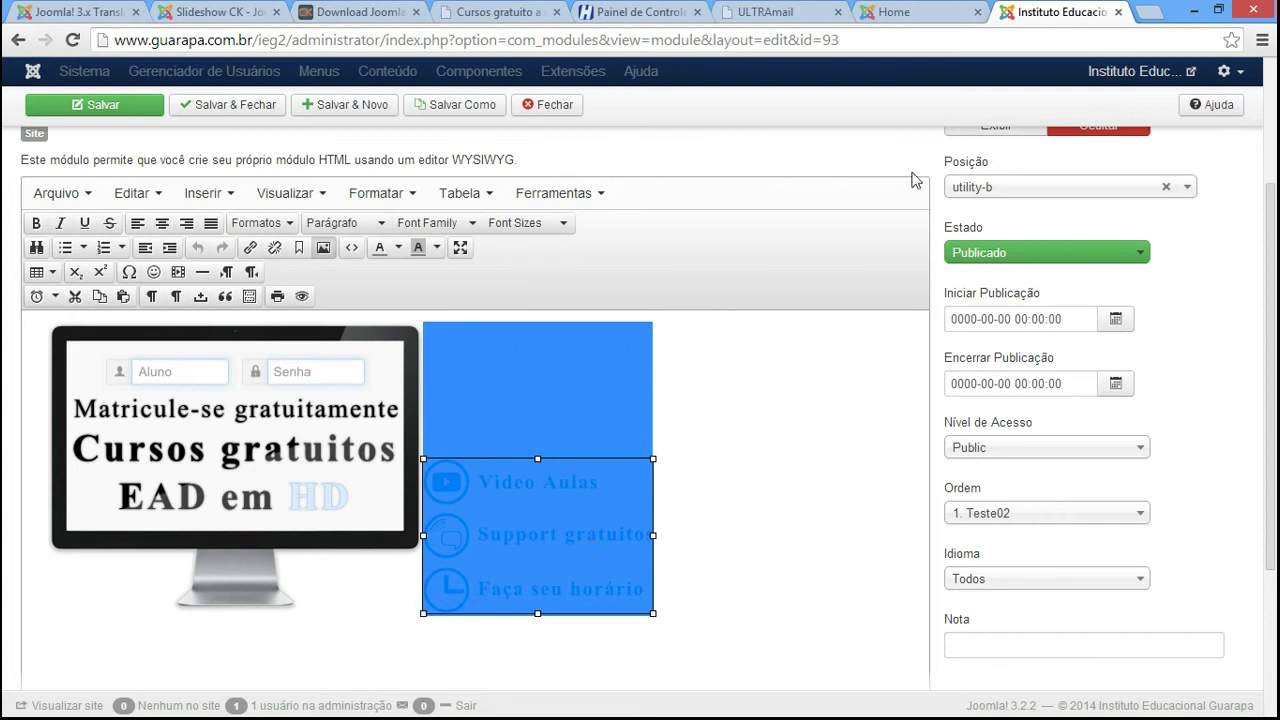
{"action": "left_click", "coordinate": [893, 14]}
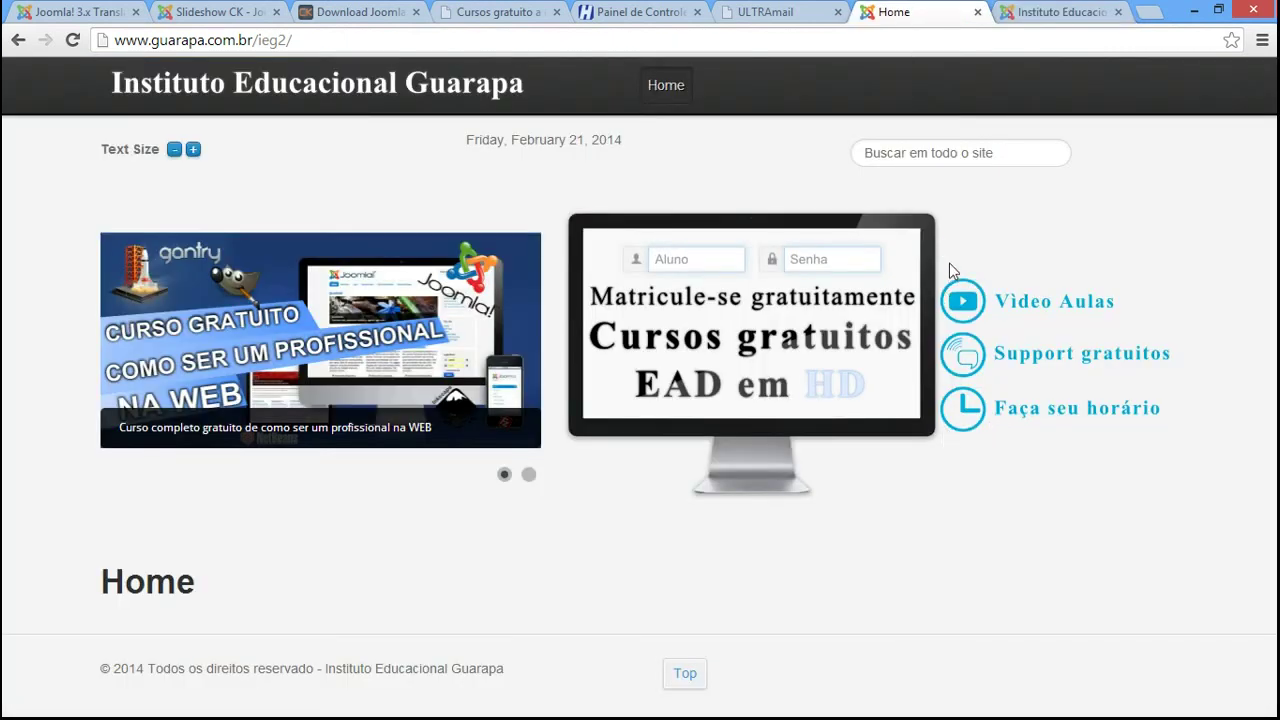
{"action": "left_click", "coordinate": [1064, 14]}
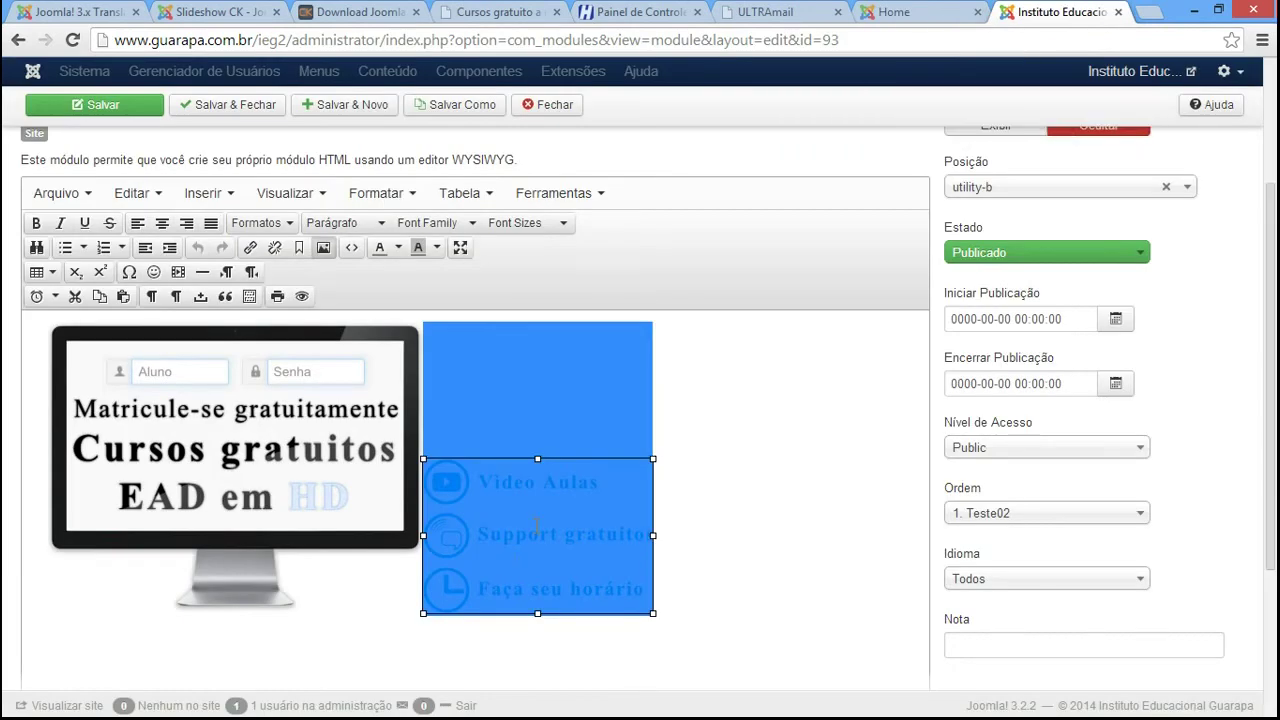
{"action": "left_click", "coordinate": [325, 250]}
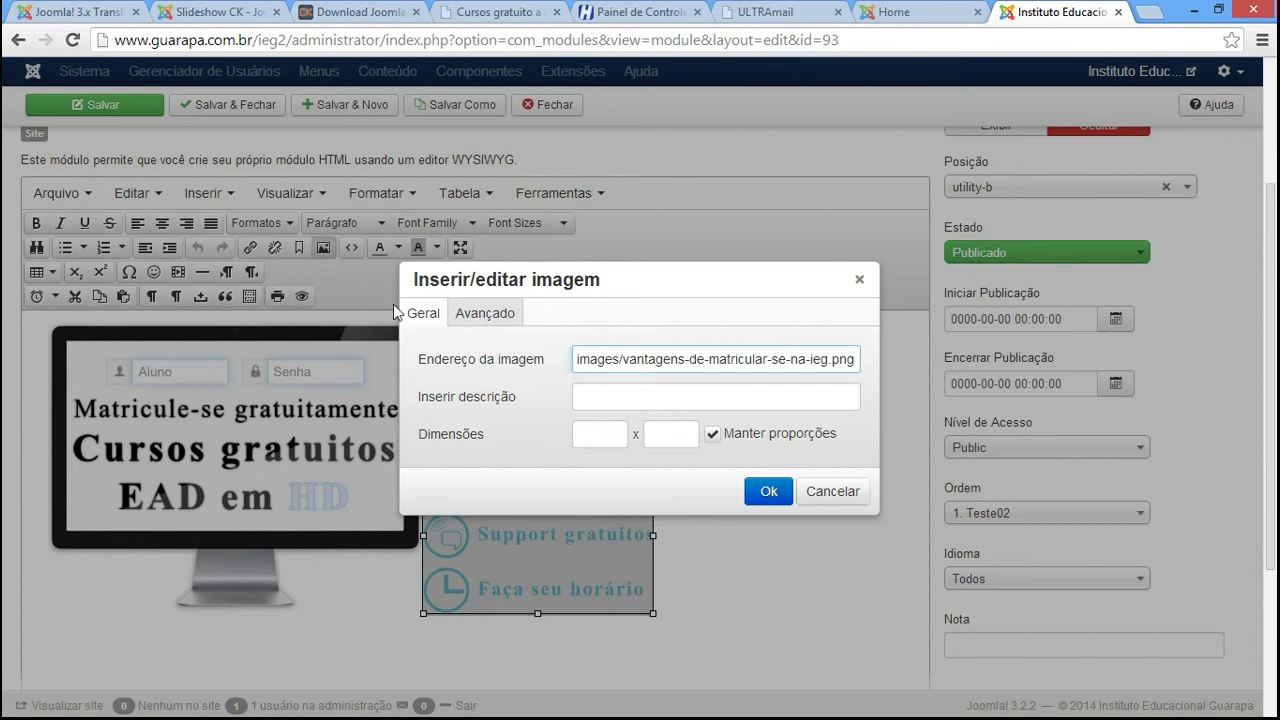
{"action": "left_click", "coordinate": [485, 313]}
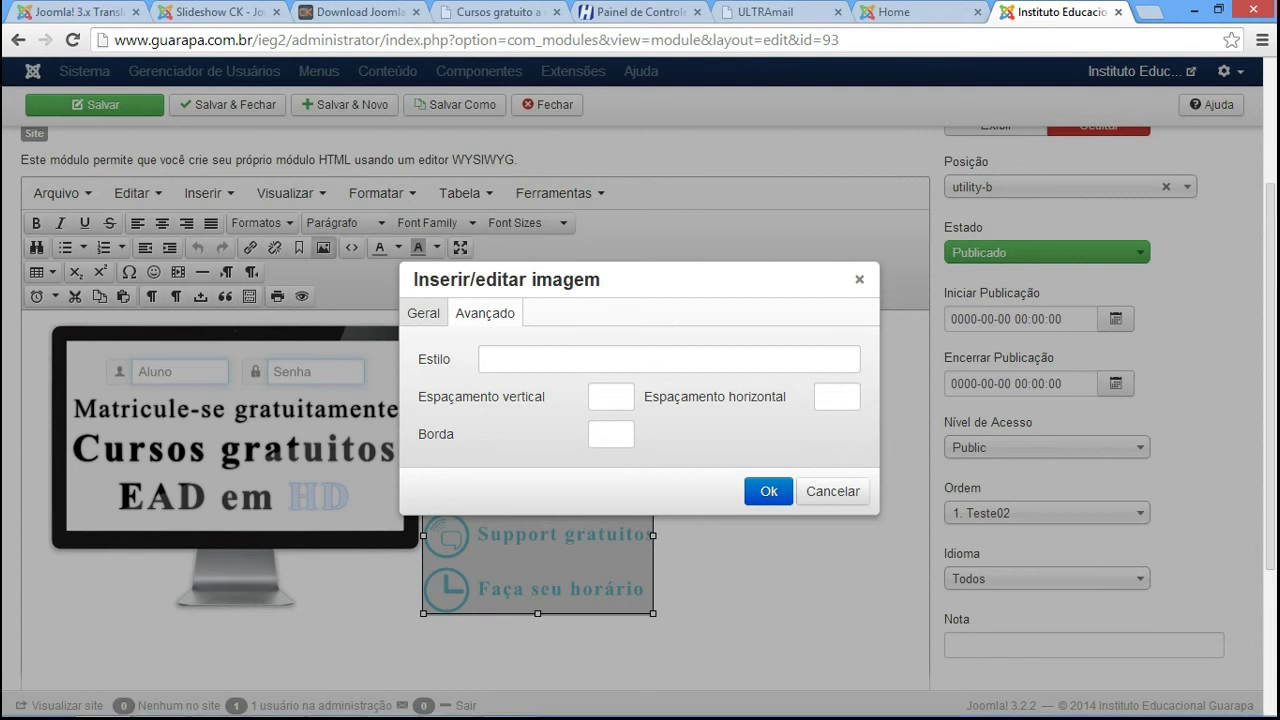
Copy padding-bottom: 20px; from the course notes and paste it as the benefits list image's Estilo
{"action": "mouse_move", "coordinate": [436, 705]}
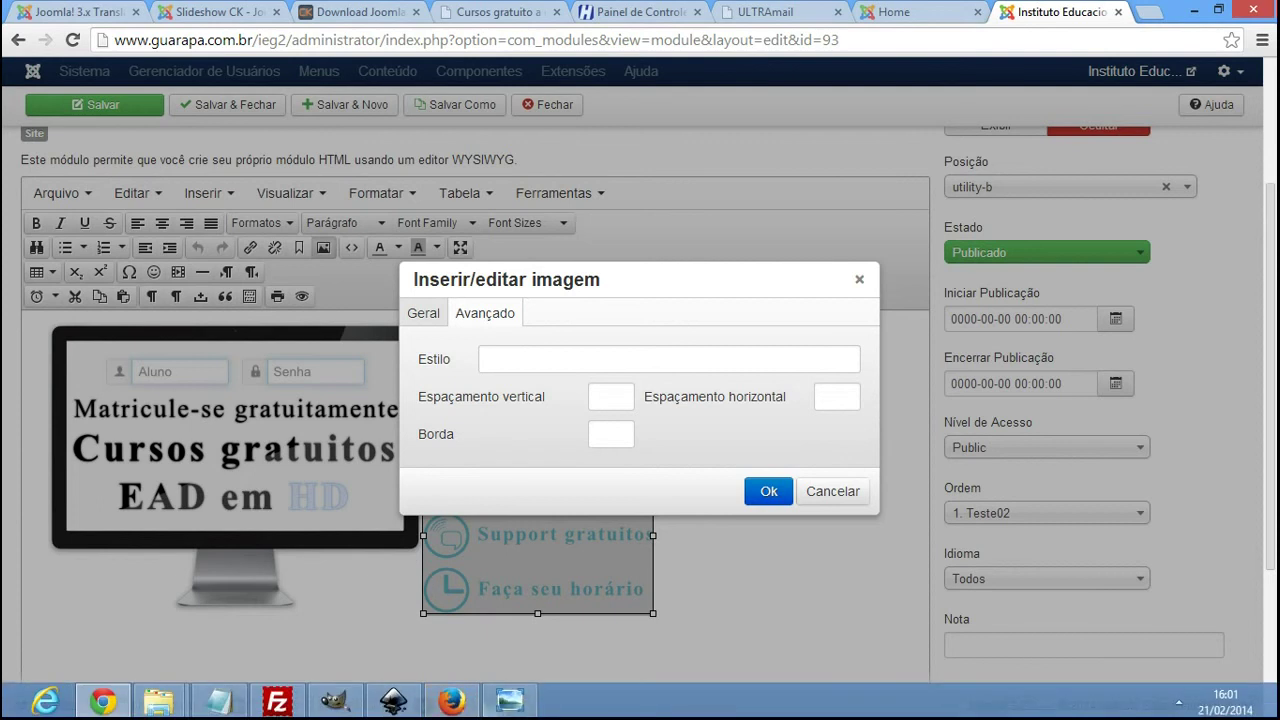
{"action": "left_click", "coordinate": [218, 701]}
{"action": "left_click_drag", "start_coordinate": [409, 579], "coordinate": [250, 579]}
{"action": "key", "text": "ctrl+c"}
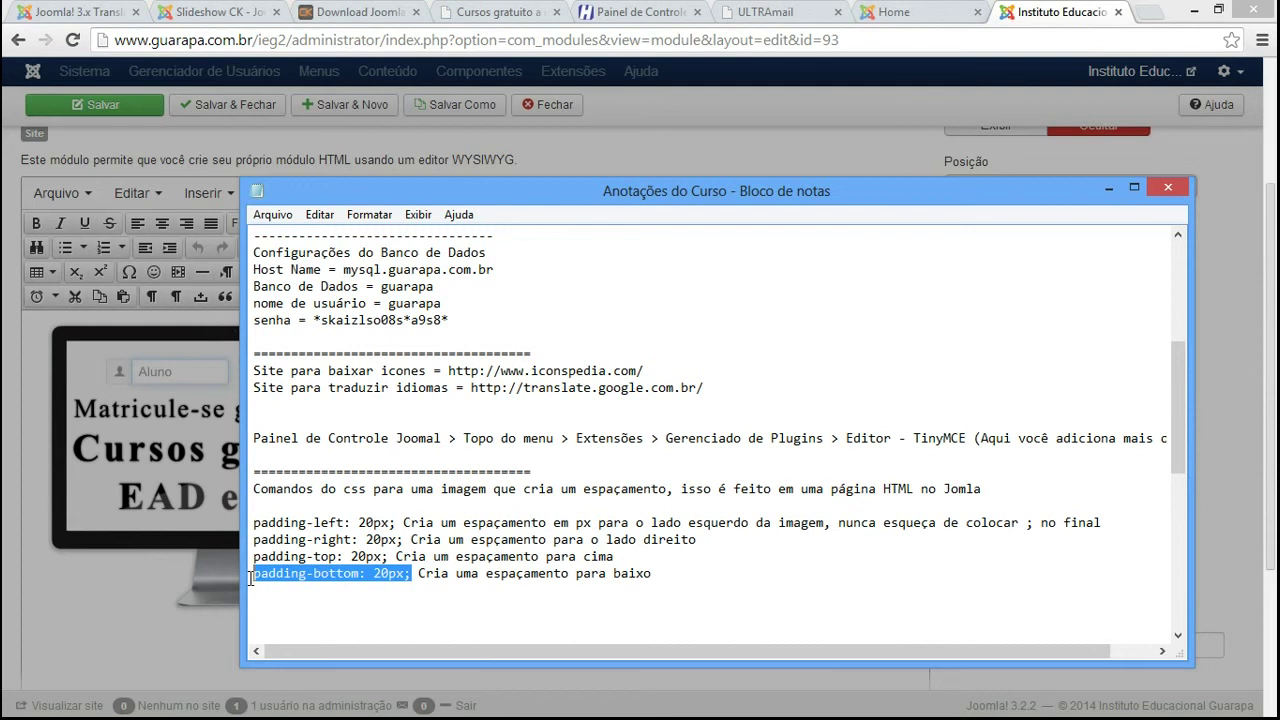
{"action": "left_click", "coordinate": [1109, 187]}
{"action": "left_click", "coordinate": [592, 360]}
{"action": "key", "text": "ctrl+v"}
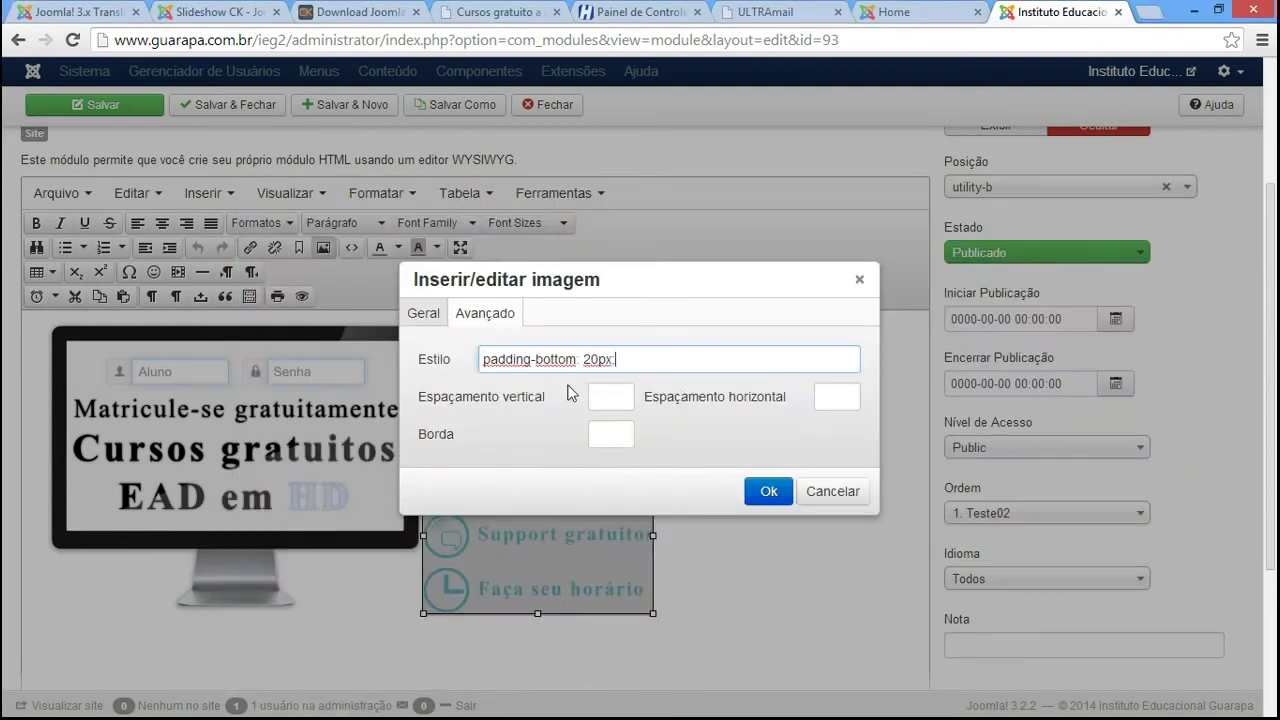
Set the benefits list image's bottom padding to 65px, apply it and save the module
{"action": "left_click", "coordinate": [925, 12]}
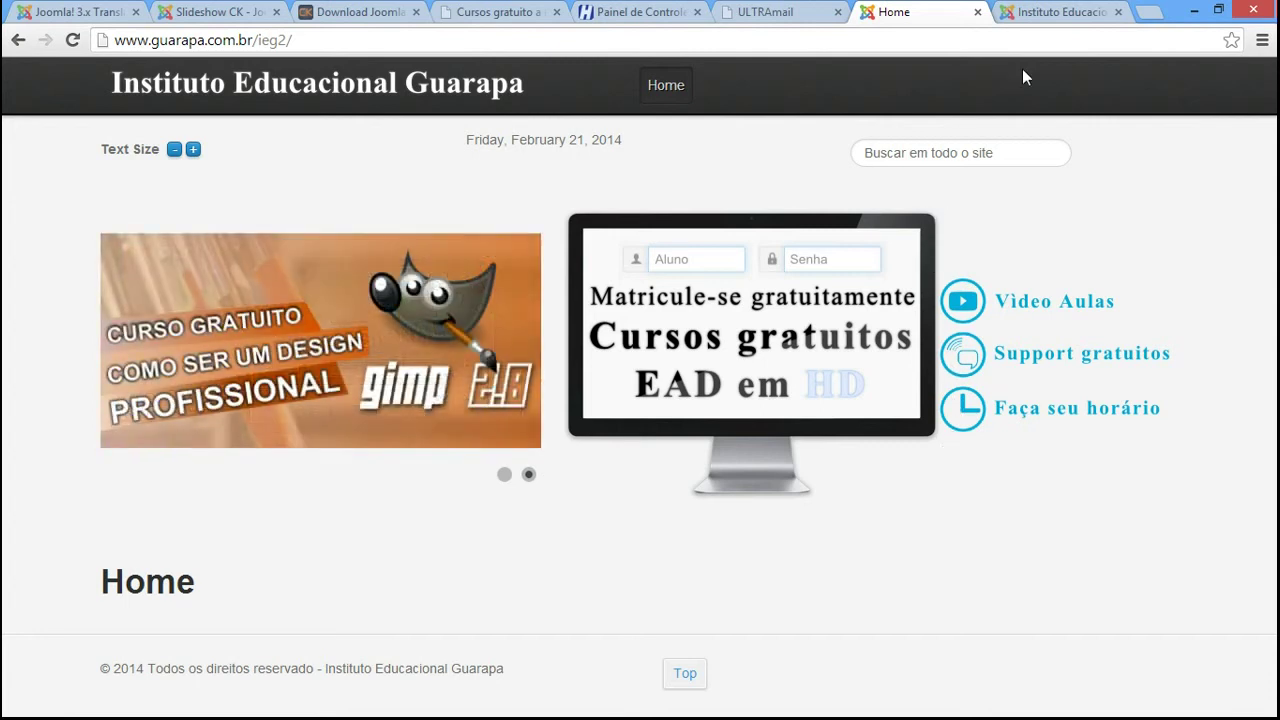
{"action": "left_click", "coordinate": [1045, 11]}
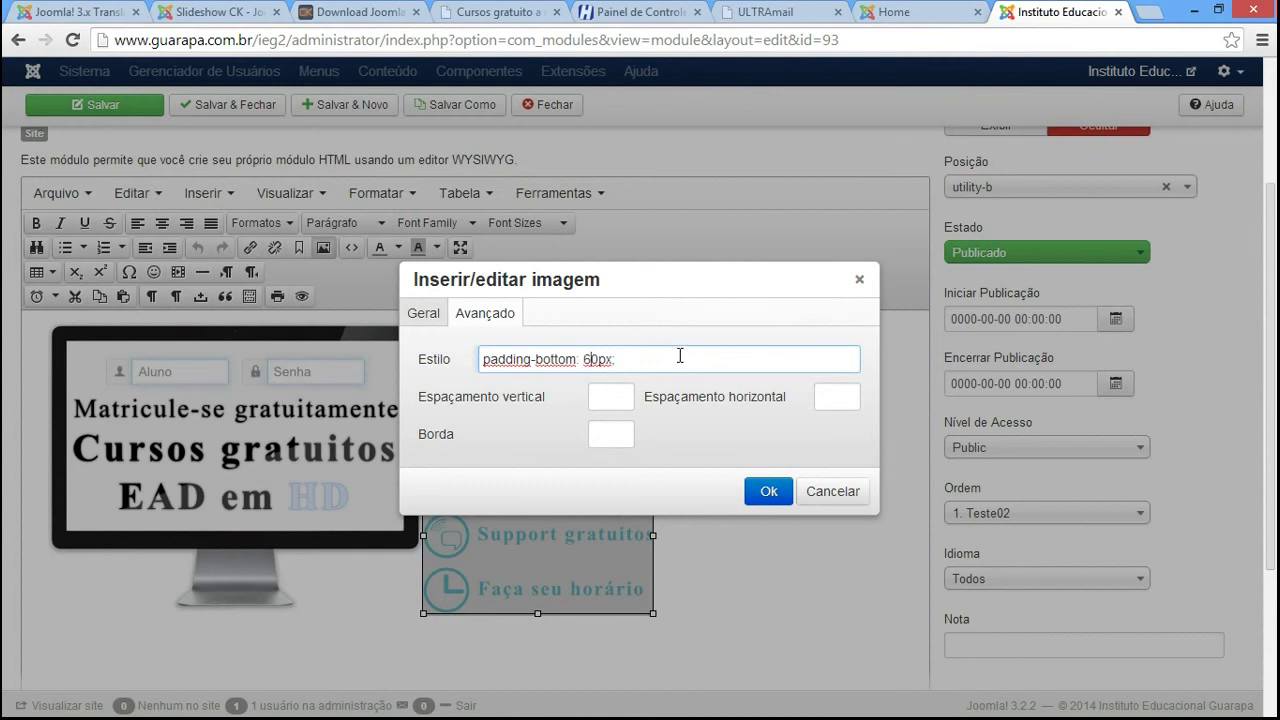
{"action": "left_click", "coordinate": [767, 490]}
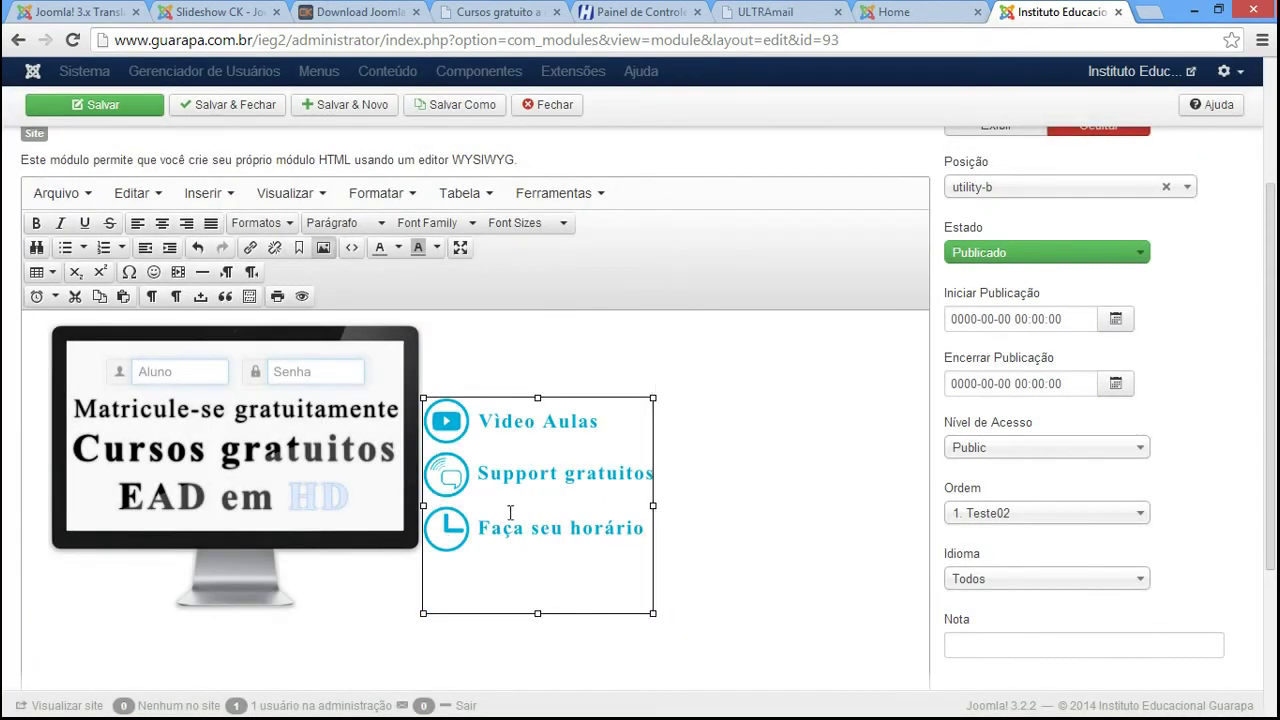
{"action": "left_click_drag", "start_coordinate": [1273, 217], "coordinate": [1274, 140]}
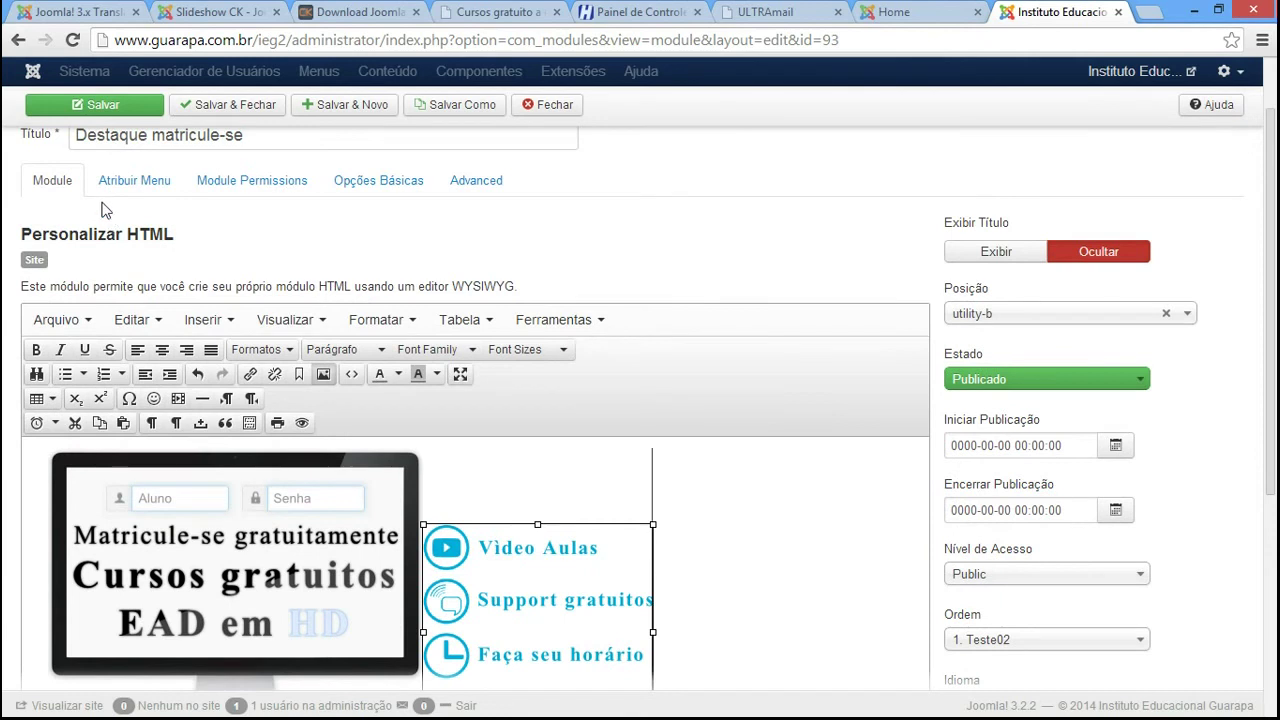
{"action": "left_click", "coordinate": [140, 110]}
{"action": "left_click", "coordinate": [75, 152]}
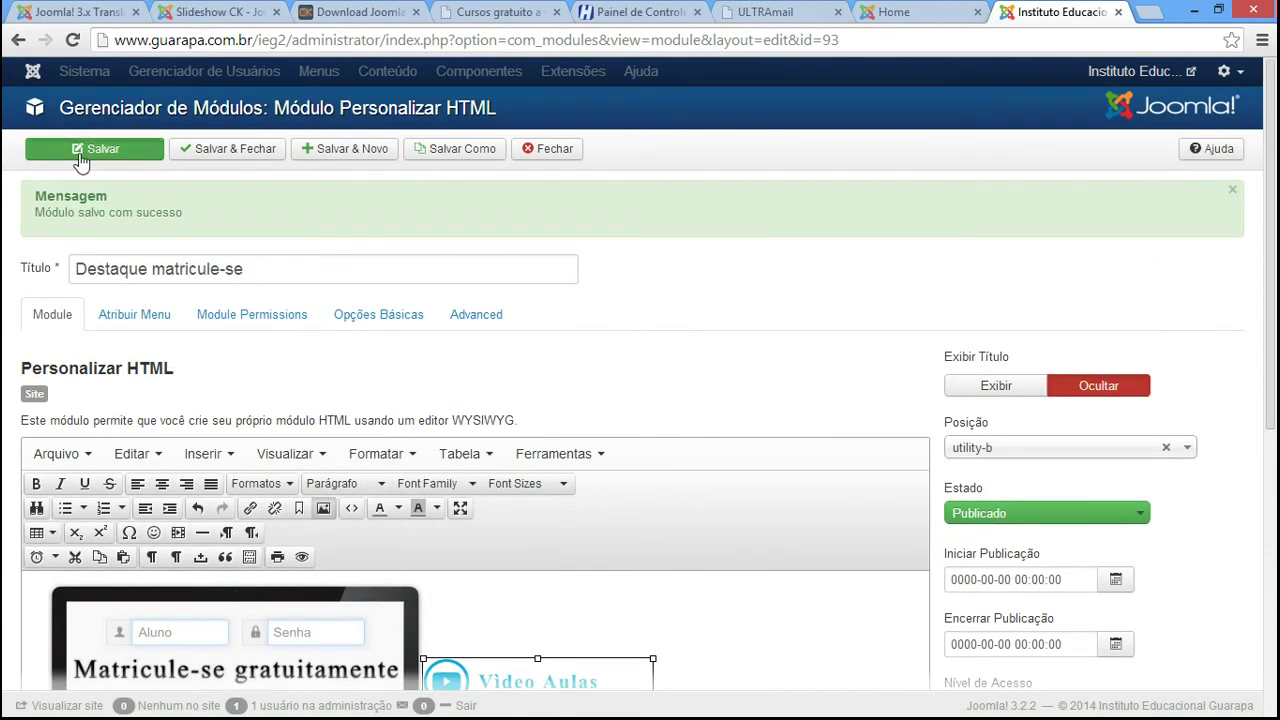
Reload the home page and check the benefits list's vertical position beside the monitor
{"action": "left_click", "coordinate": [895, 12]}
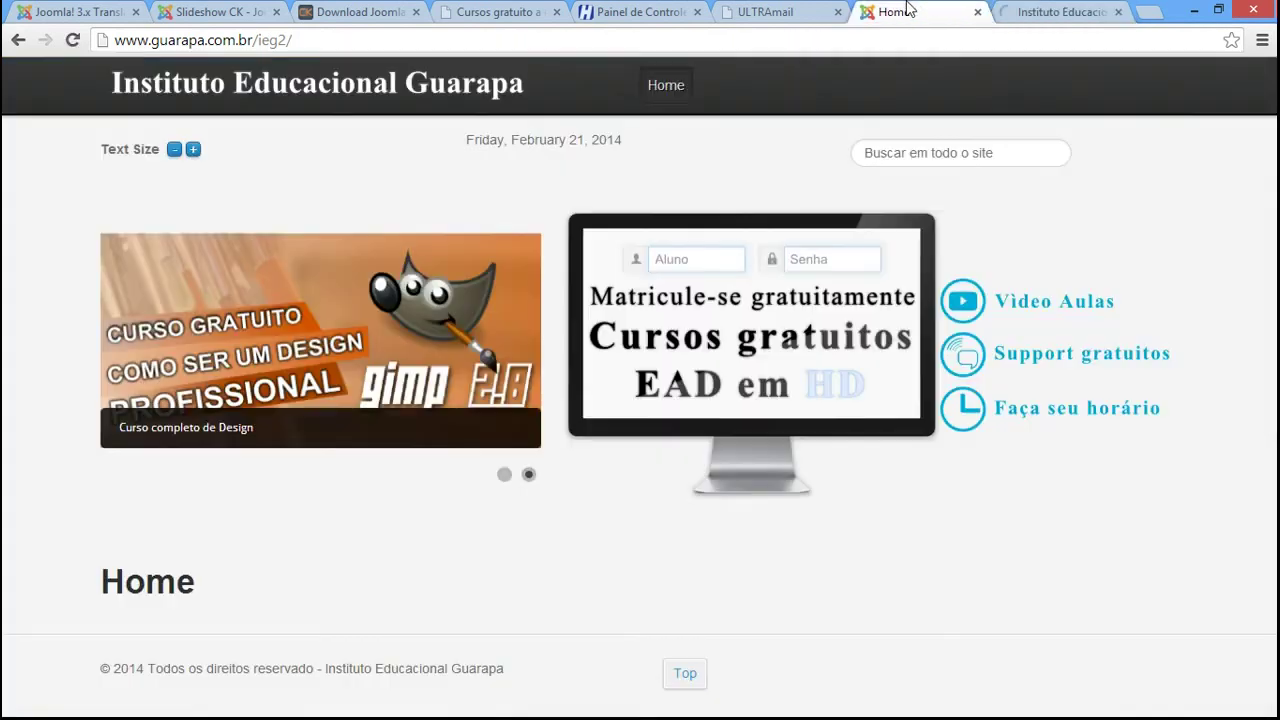
{"action": "left_click", "coordinate": [895, 47]}
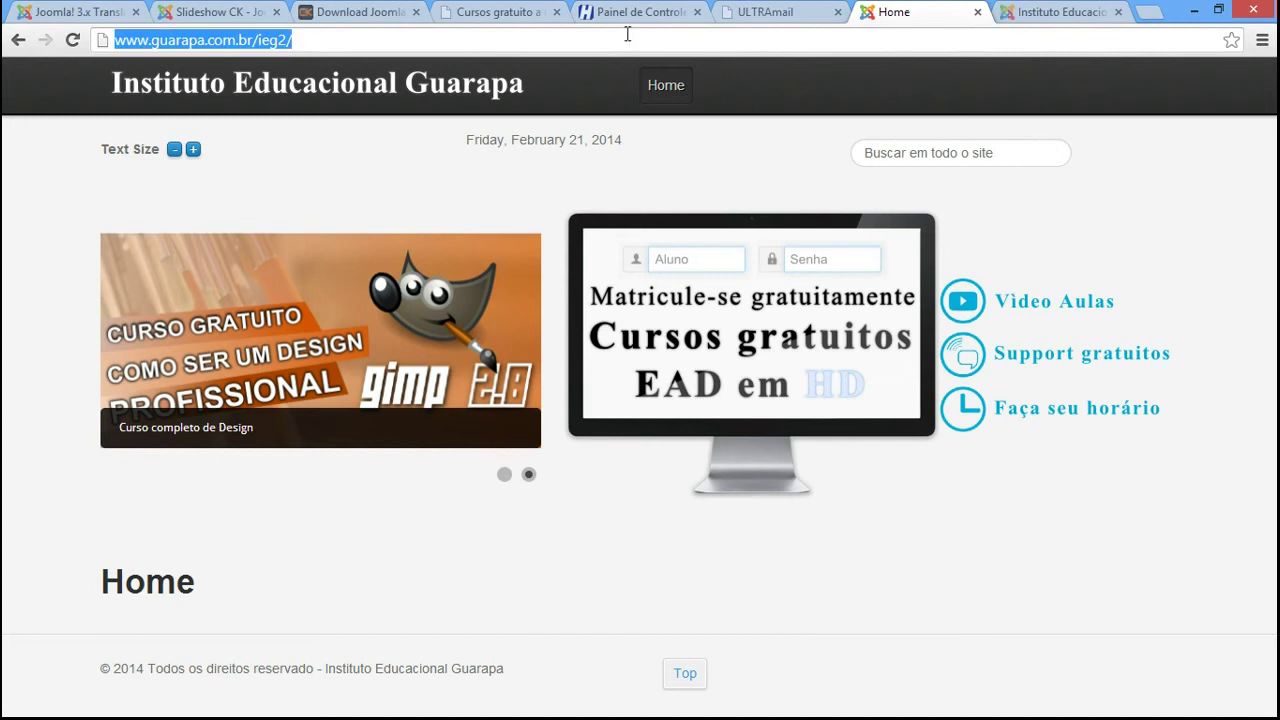
{"action": "left_click", "coordinate": [72, 40]}
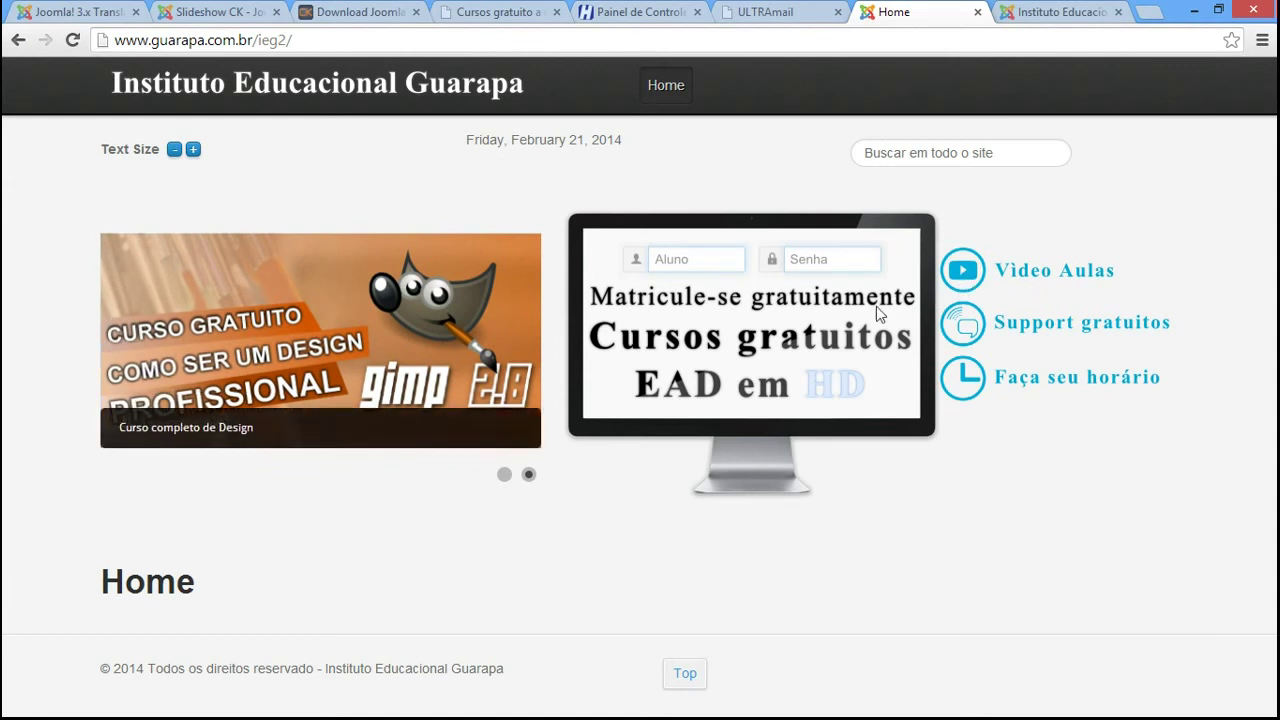
Reselect the benefits list image in the module's content and reopen its Estilo for editing
{"action": "left_click", "coordinate": [1034, 11]}
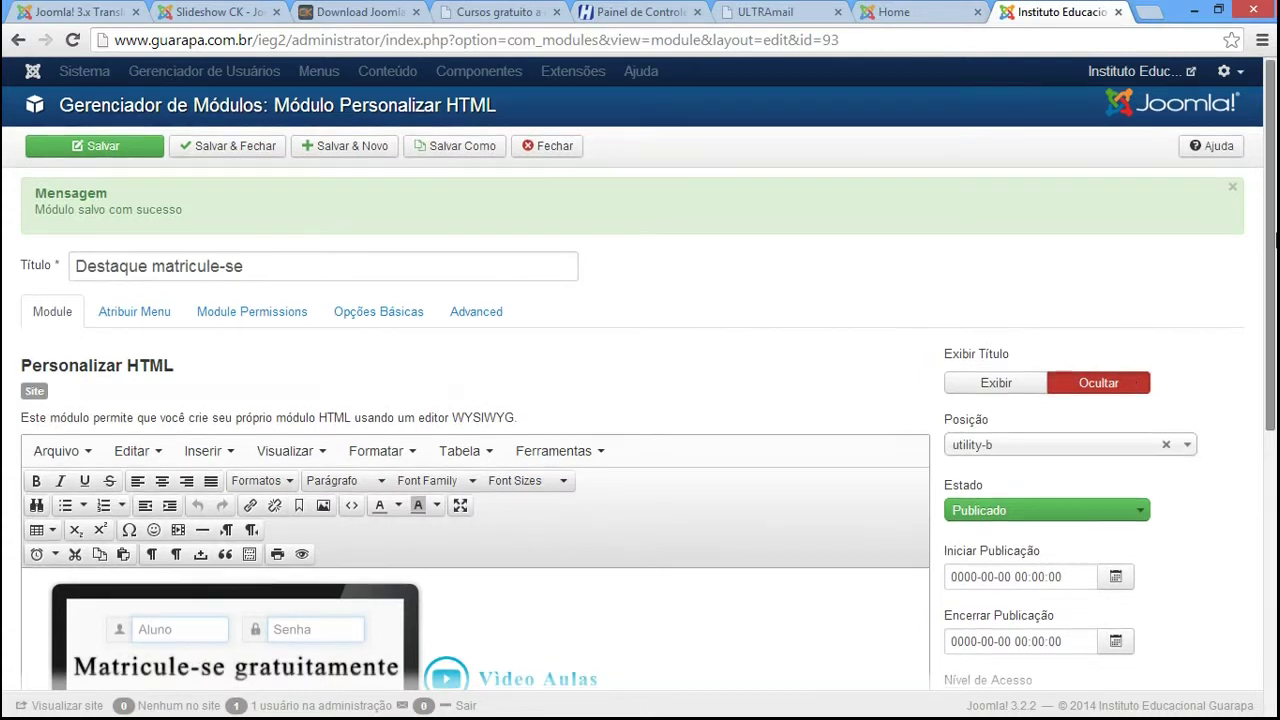
{"action": "scroll", "coordinate": [752, 473], "scroll_direction": "down", "scroll_amount": 3}
{"action": "left_click", "coordinate": [497, 340]}
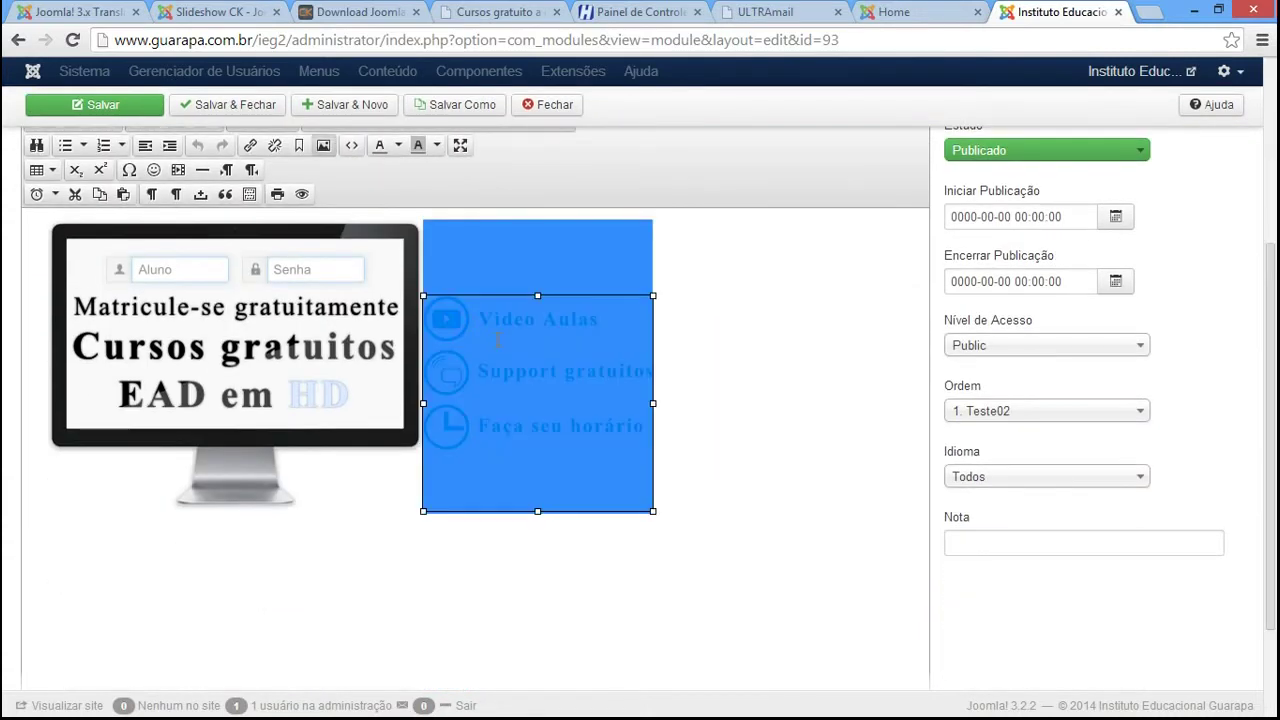
{"action": "left_click", "coordinate": [705, 366]}
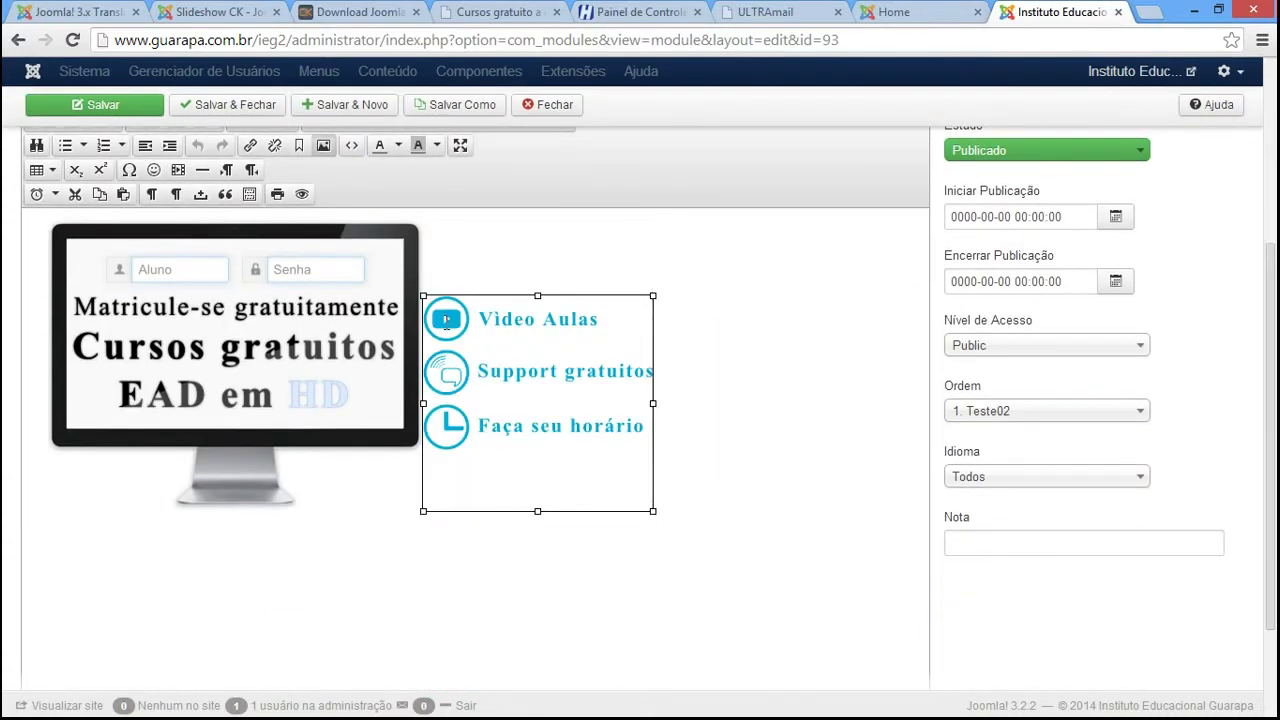
{"action": "left_click", "coordinate": [446, 320]}
{"action": "left_click", "coordinate": [323, 145]}
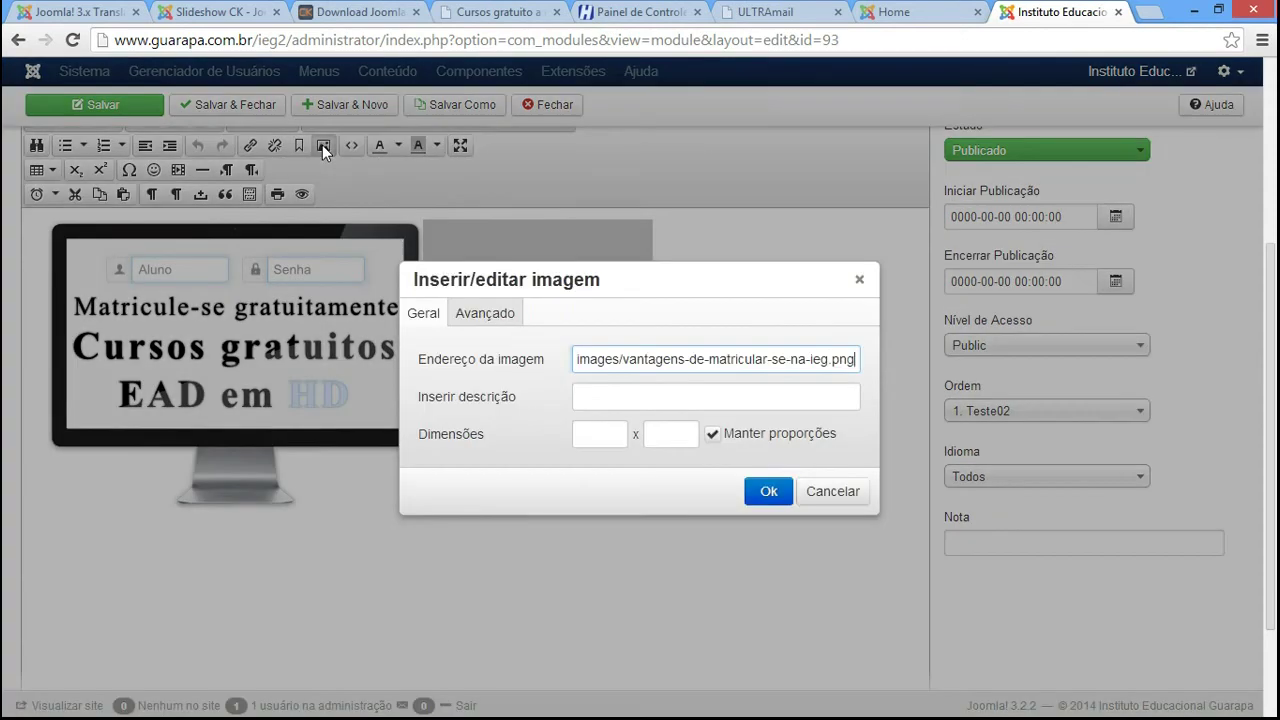
{"action": "left_click", "coordinate": [485, 316]}
{"action": "left_click", "coordinate": [665, 359]}
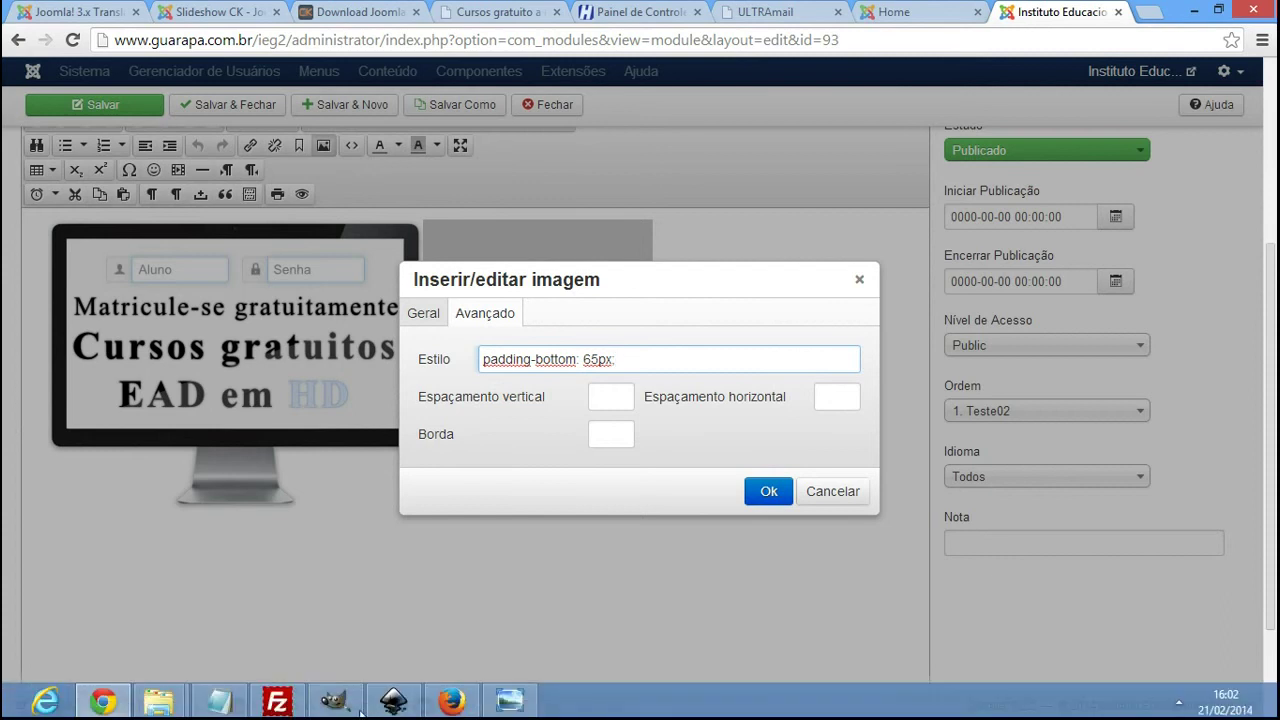
Append padding-left: 20px; from the notes to the benefits list image's Estilo, apply it and save the module
{"action": "left_click", "coordinate": [220, 703]}
{"action": "left_click_drag", "start_coordinate": [397, 522], "coordinate": [252, 522]}
{"action": "key", "text": "ctrl+c"}
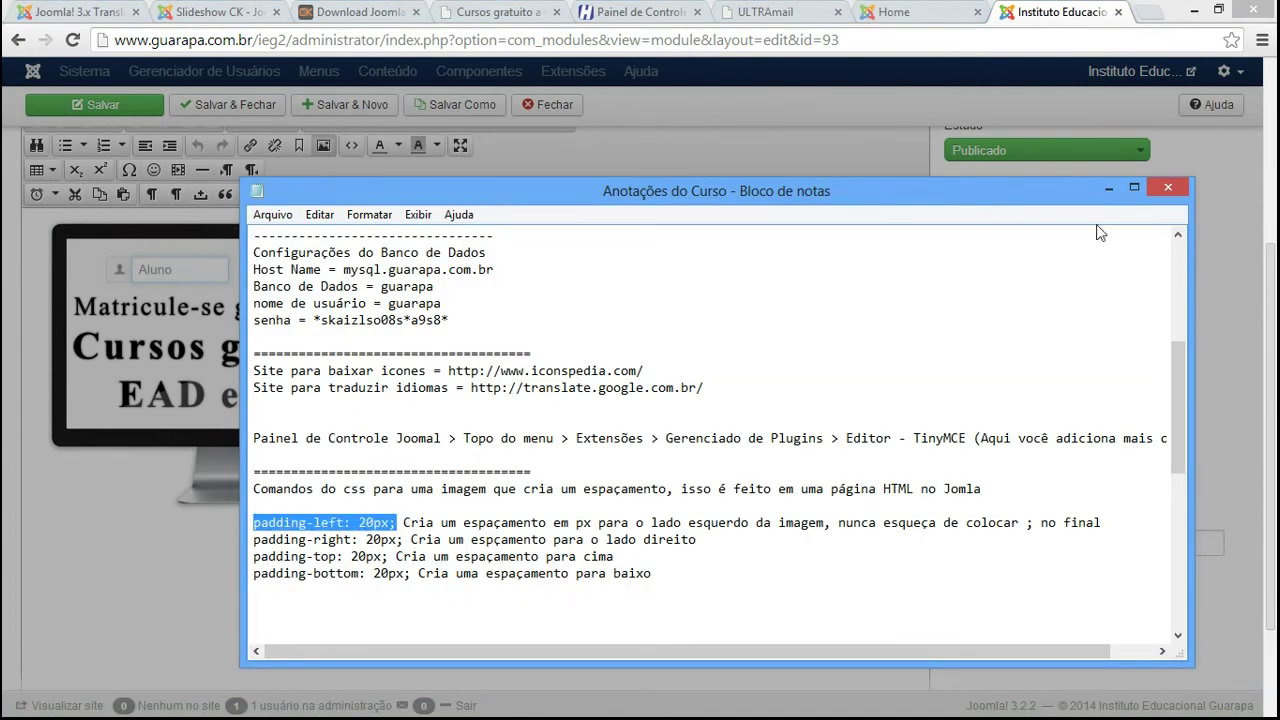
{"action": "left_click", "coordinate": [1108, 187]}
{"action": "key", "text": "ctrl+v"}
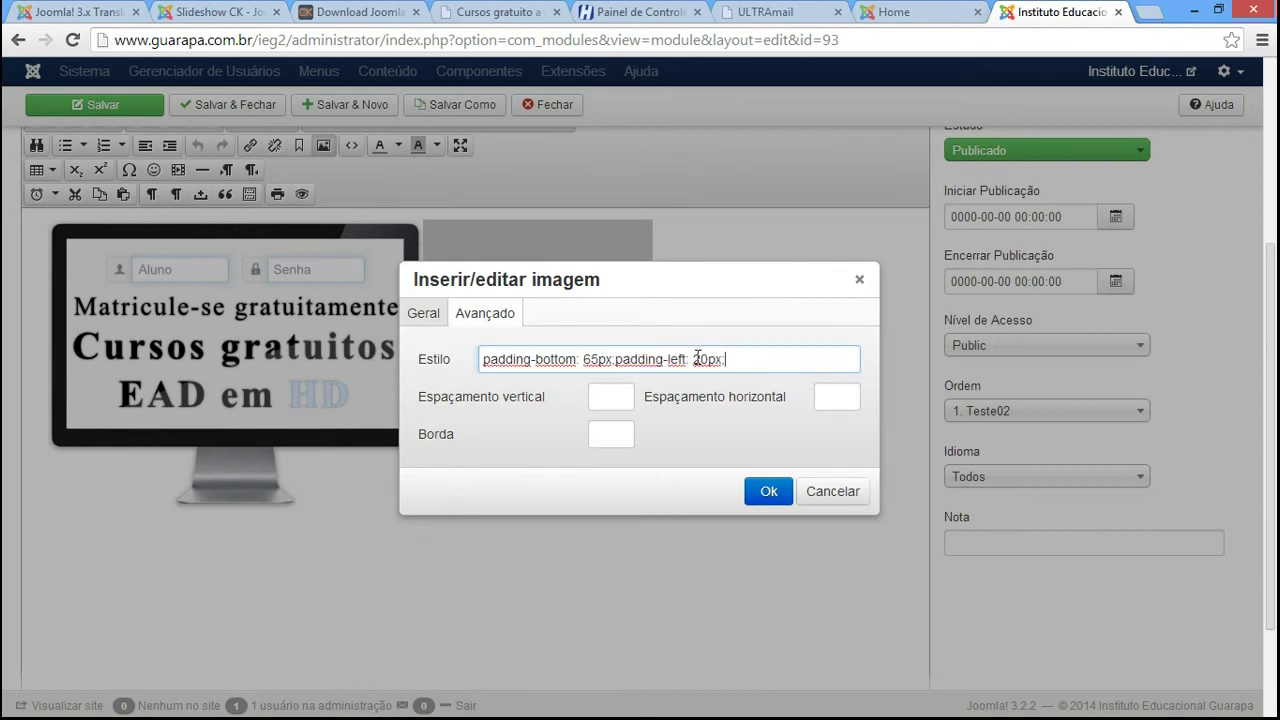
{"action": "left_click", "coordinate": [757, 491]}
{"action": "left_click", "coordinate": [494, 386]}
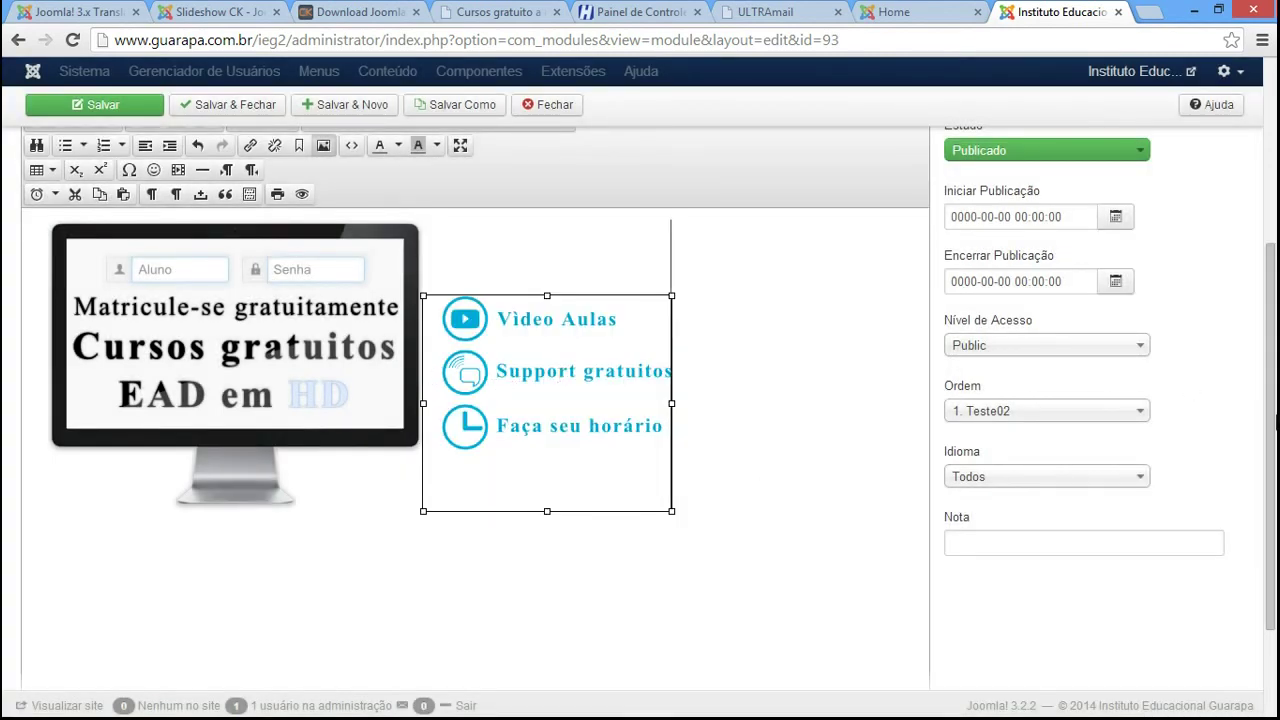
{"action": "scroll", "coordinate": [807, 374], "scroll_direction": "up", "scroll_amount": 2}
{"action": "left_click", "coordinate": [81, 112]}
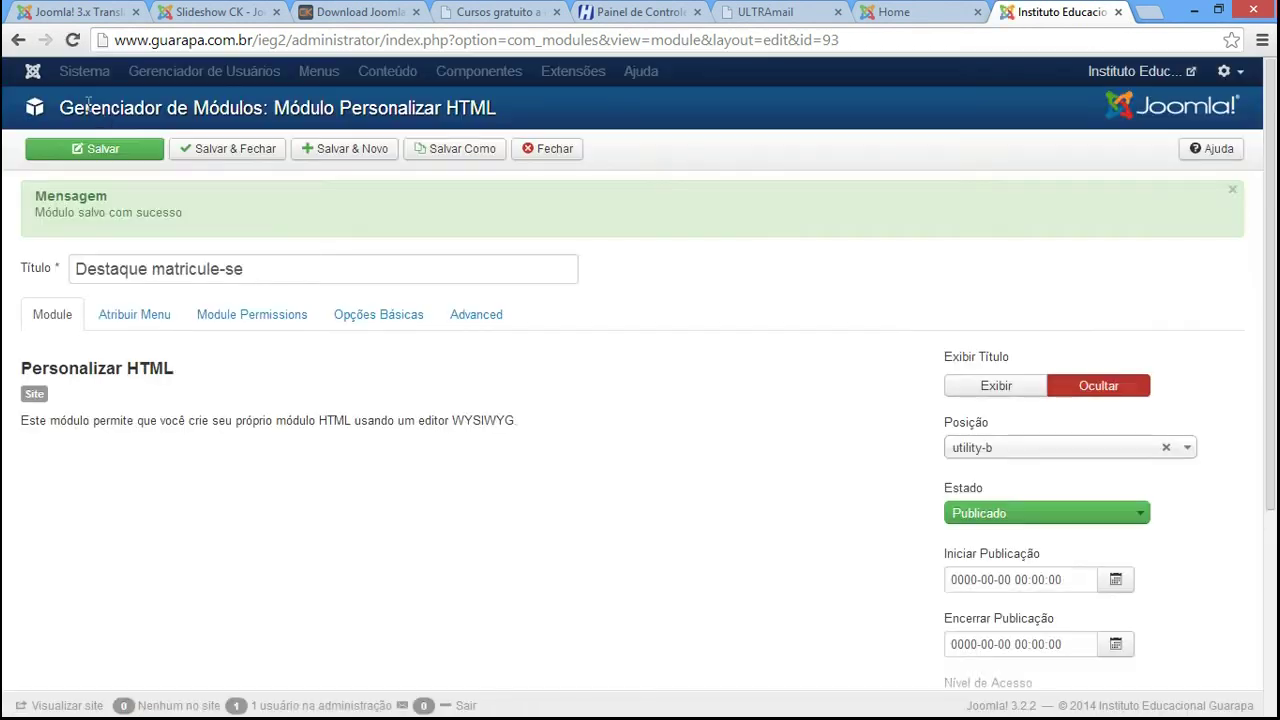
Reload the home page and check the gap between the monitor image and the benefits list
{"action": "left_click", "coordinate": [905, 11]}
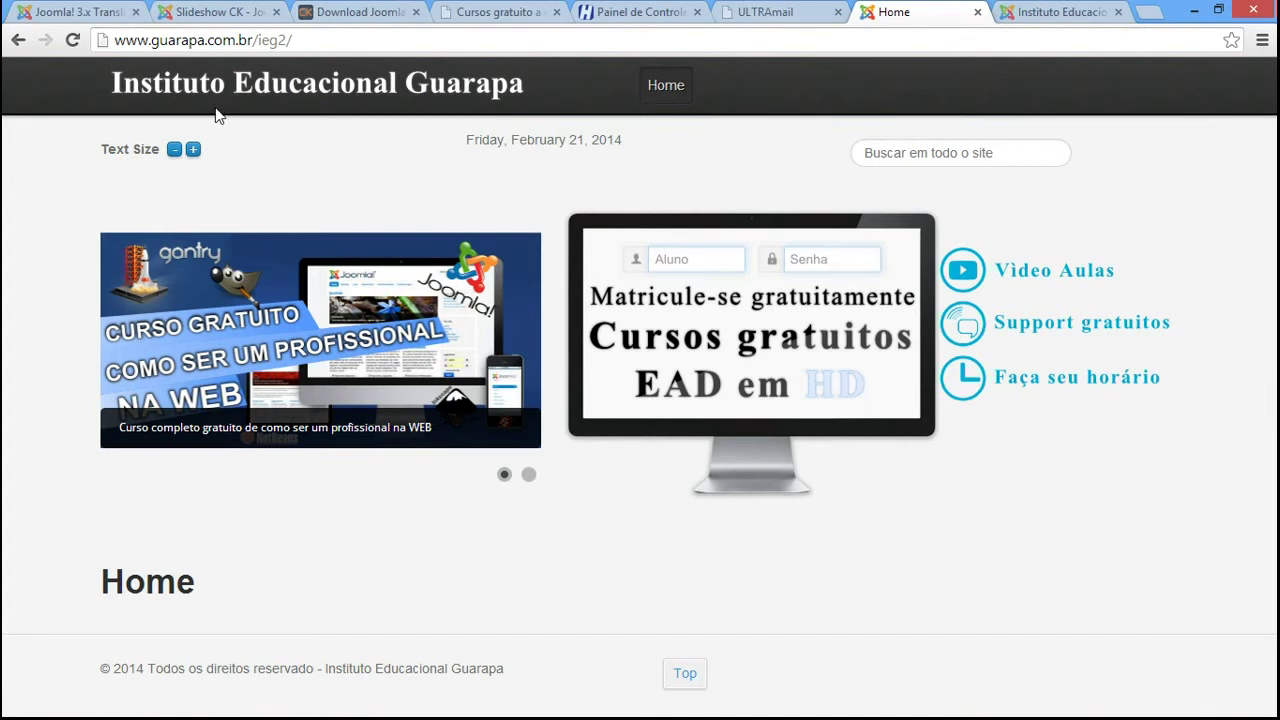
{"action": "key", "text": "F5"}
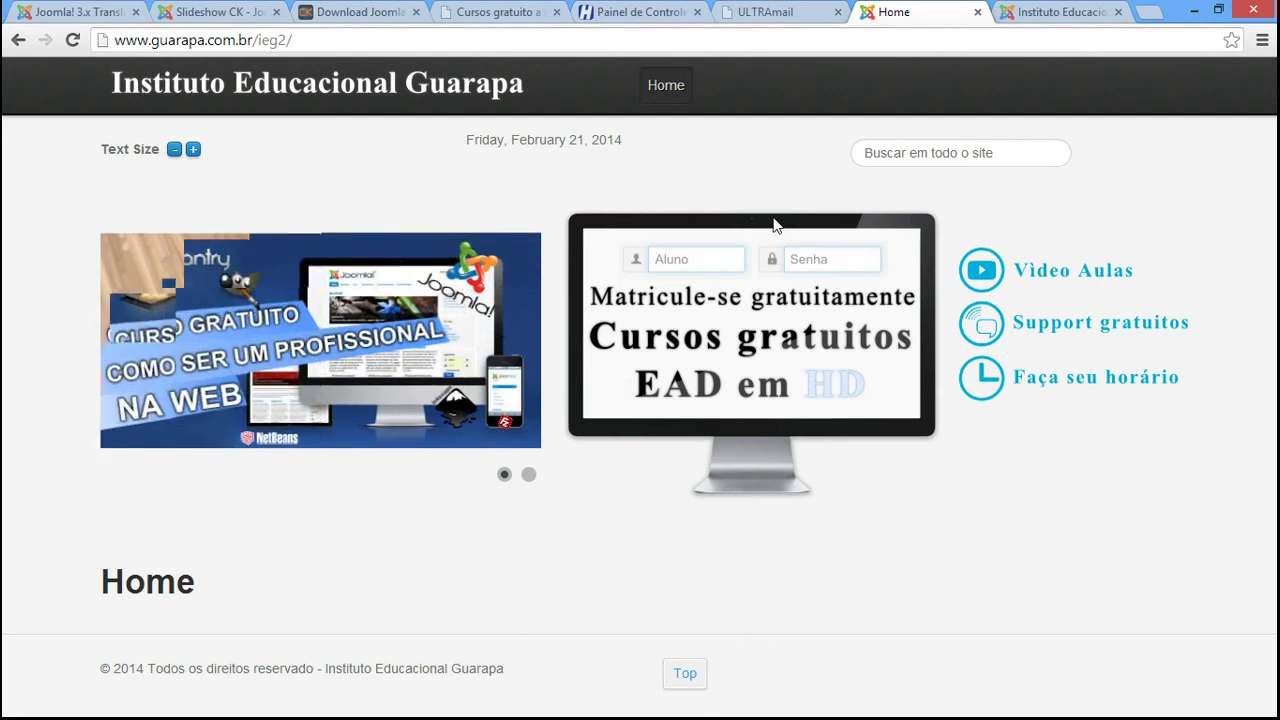
{"action": "middle_click", "coordinate": [588, 232]}
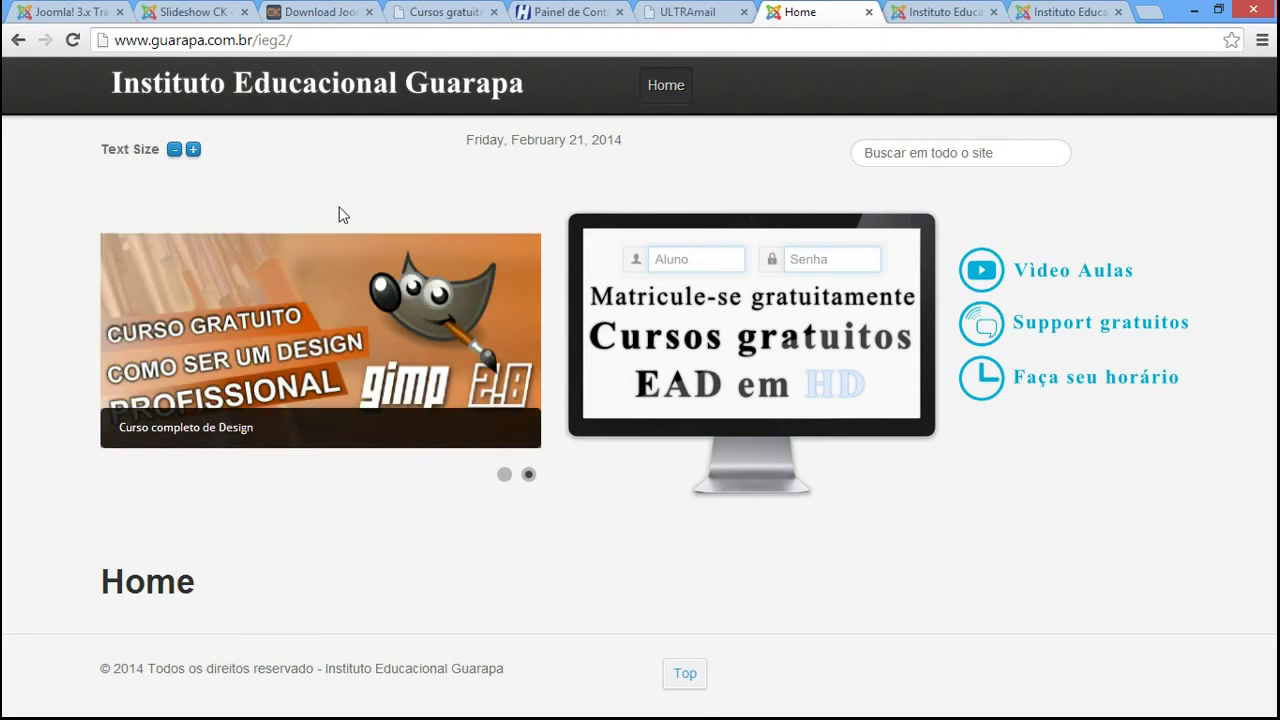
Close the Destaque matricule-se module and open the Layouts settings of the Gantry - Default template style
{"action": "left_click", "coordinate": [916, 12]}
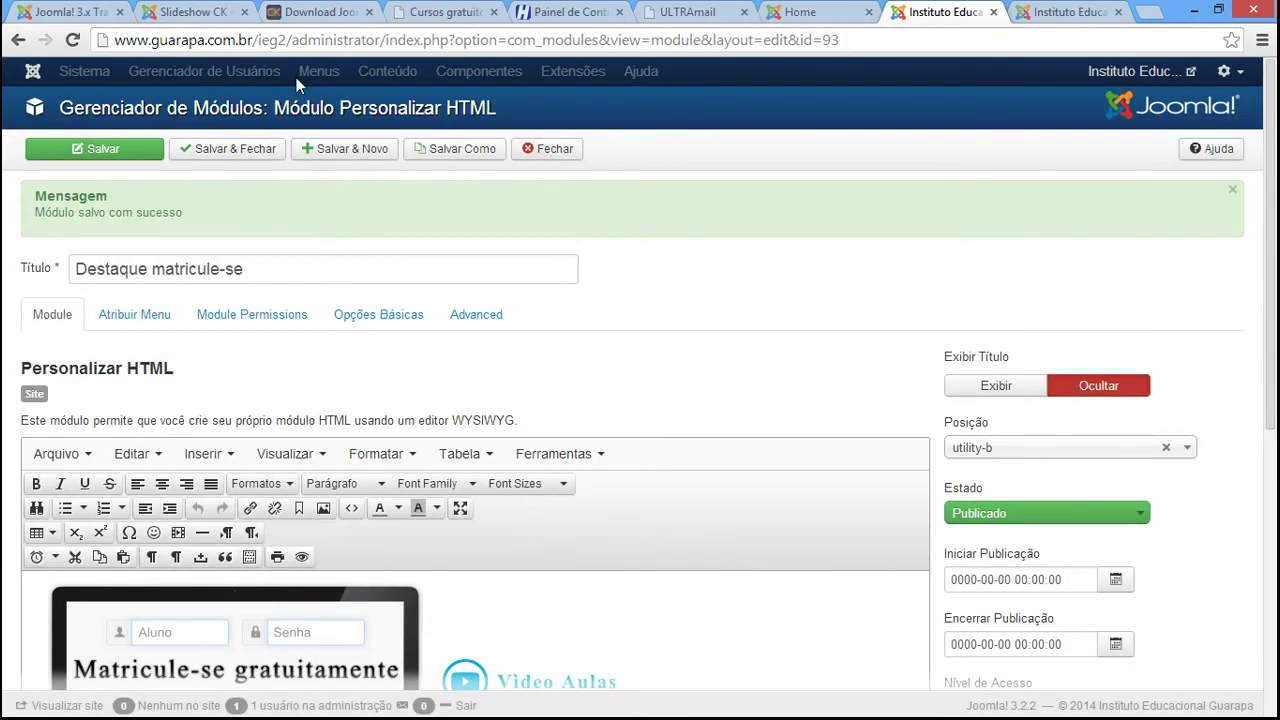
{"action": "left_click", "coordinate": [566, 155]}
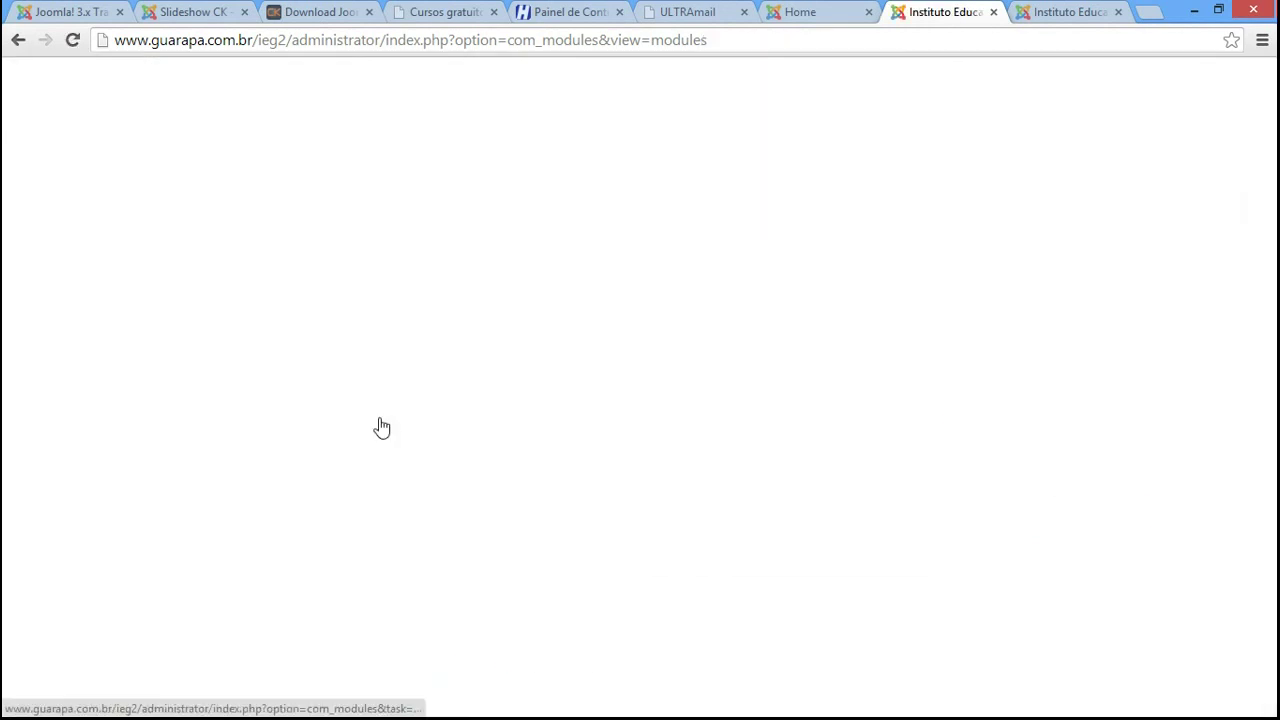
{"action": "left_click", "coordinate": [577, 79]}
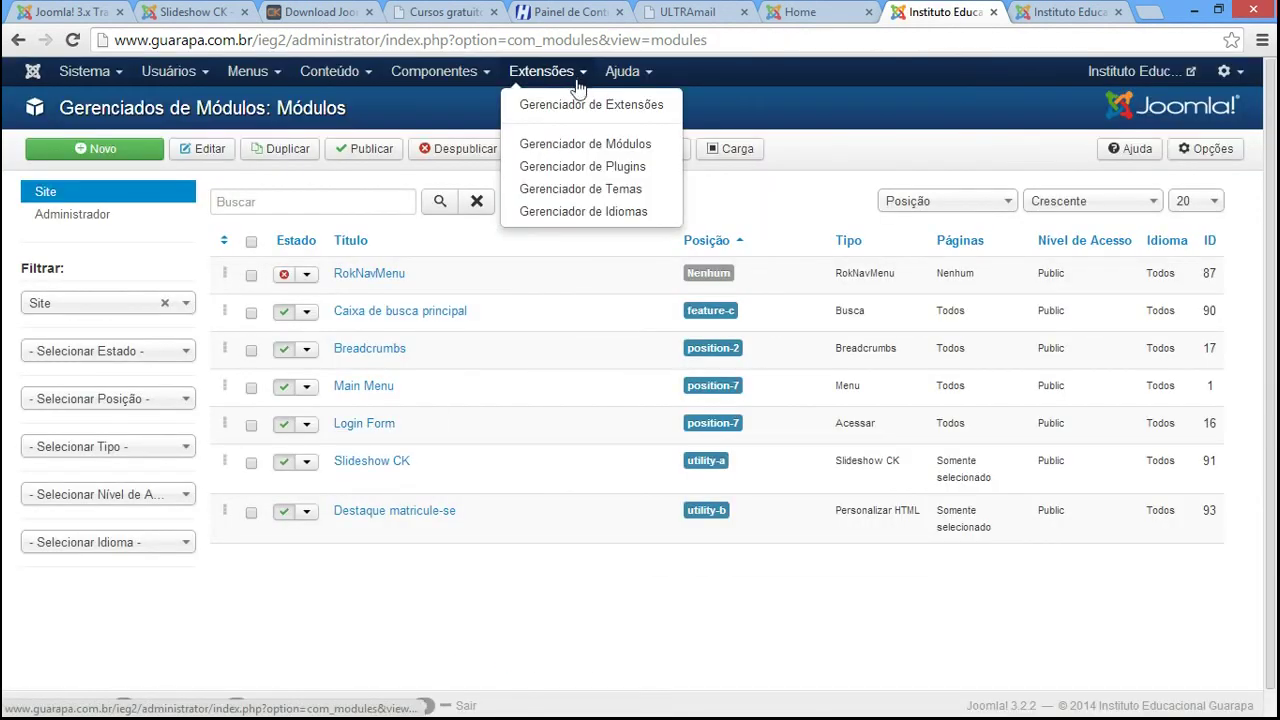
{"action": "left_click", "coordinate": [607, 191]}
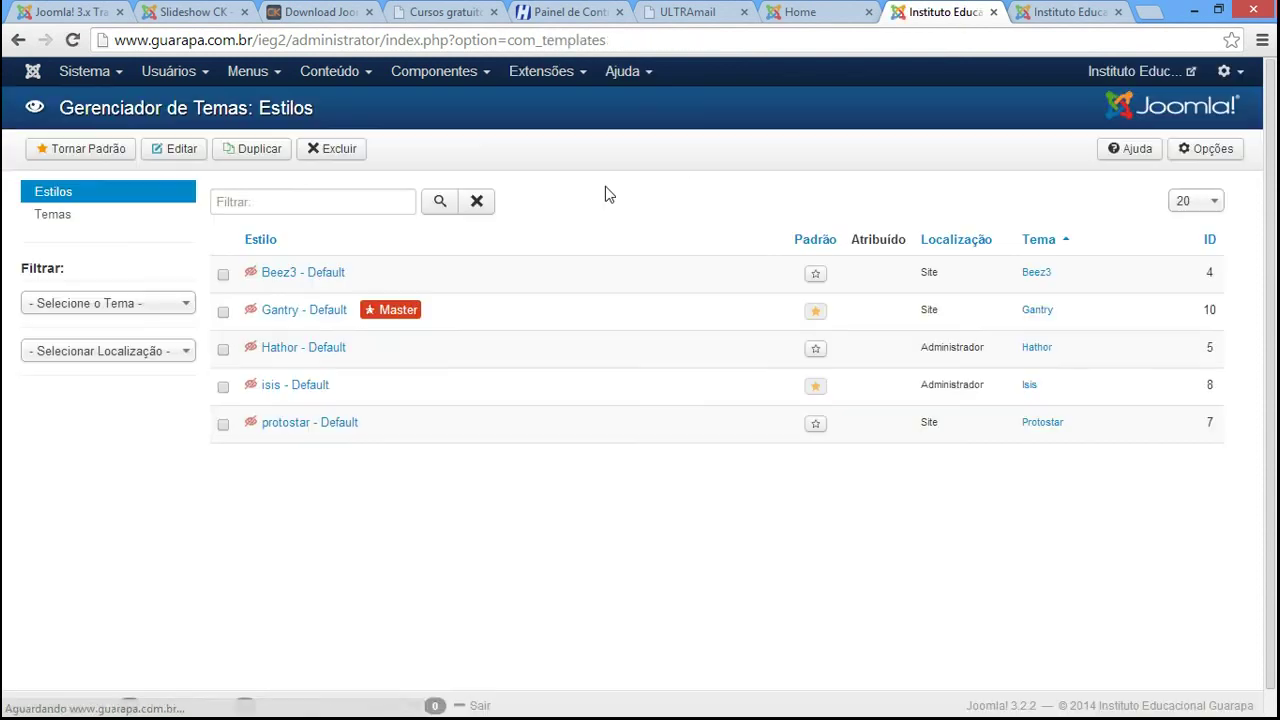
{"action": "left_click", "coordinate": [307, 313]}
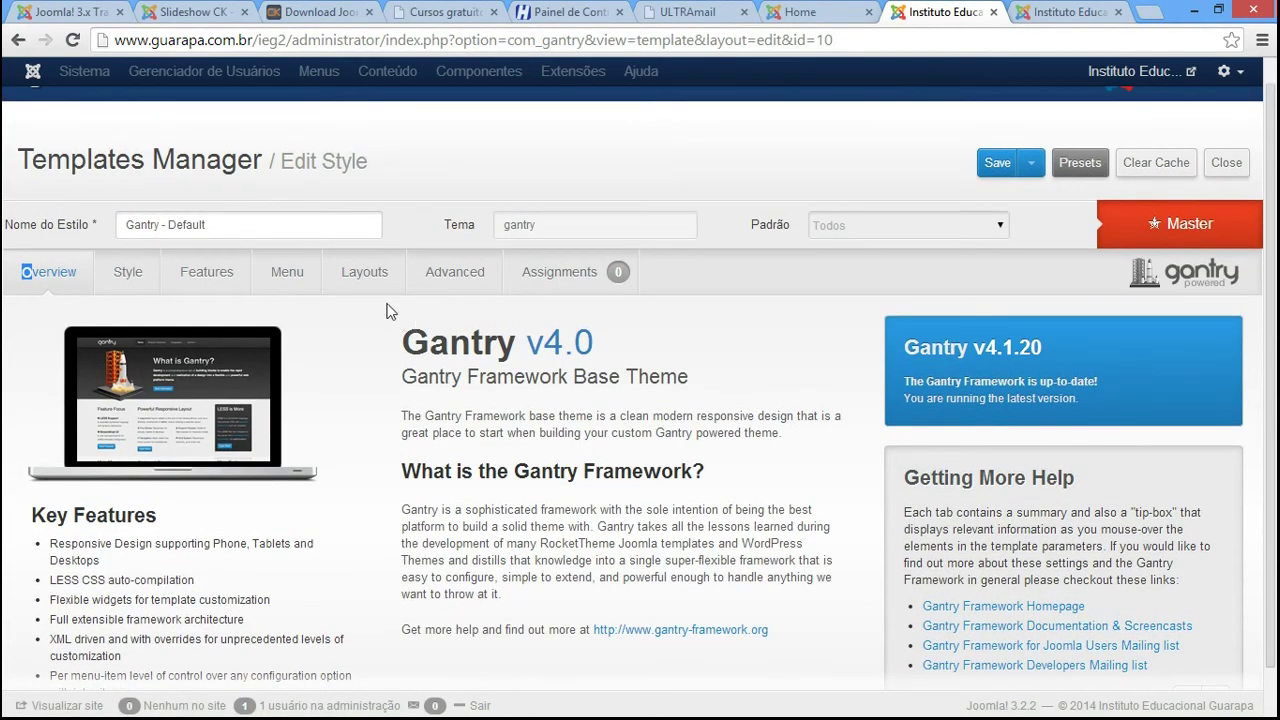
{"action": "left_click", "coordinate": [368, 280]}
{"action": "left_click_drag", "start_coordinate": [1273, 298], "coordinate": [1273, 325]}
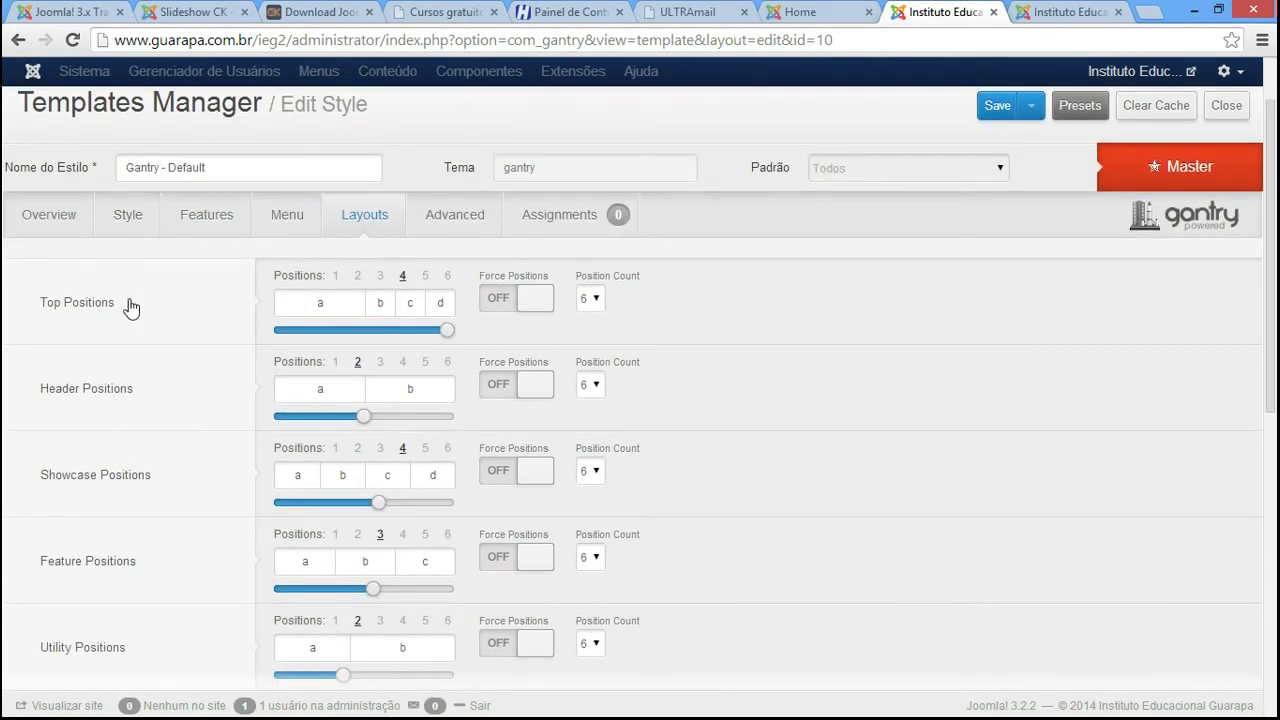
{"action": "mouse_move", "coordinate": [133, 401]}
{"action": "scroll", "coordinate": [1265, 418], "scroll_direction": "down", "scroll_amount": 3}
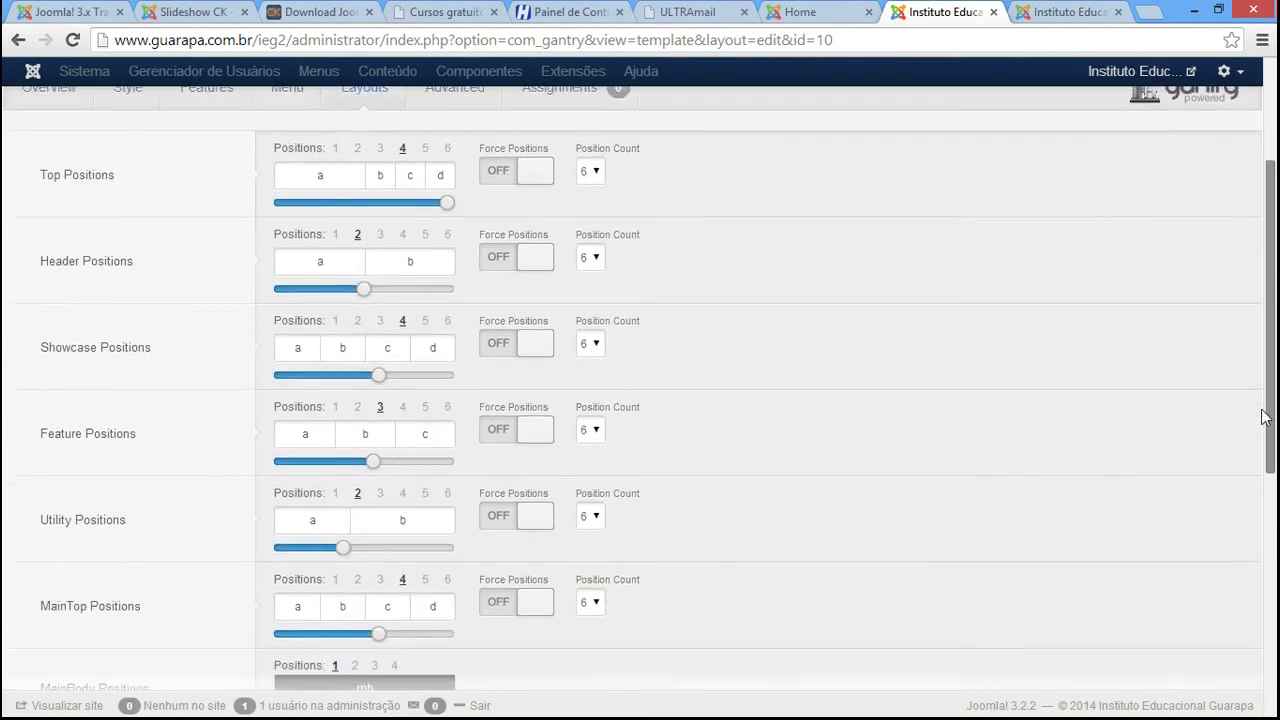
Set the Utility Positions split to 6|6 and save the template style
{"action": "mouse_move", "coordinate": [363, 545]}
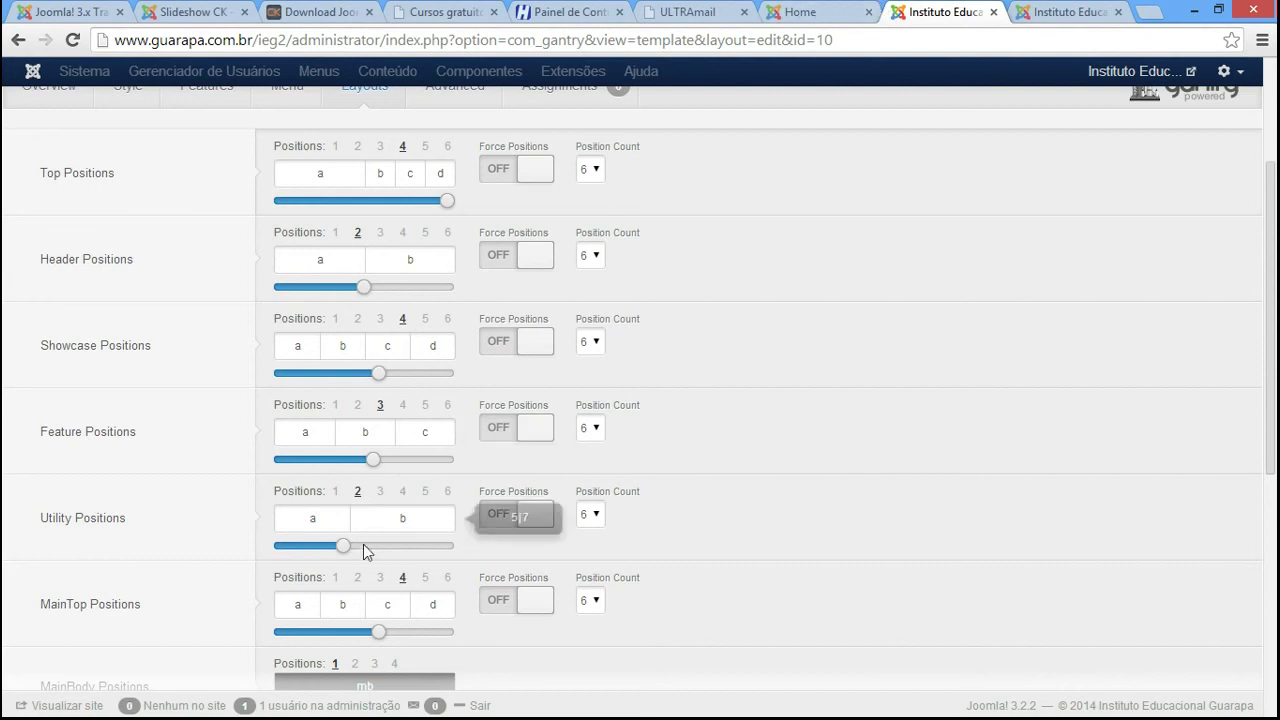
{"action": "left_click_drag", "start_coordinate": [349, 546], "coordinate": [366, 548]}
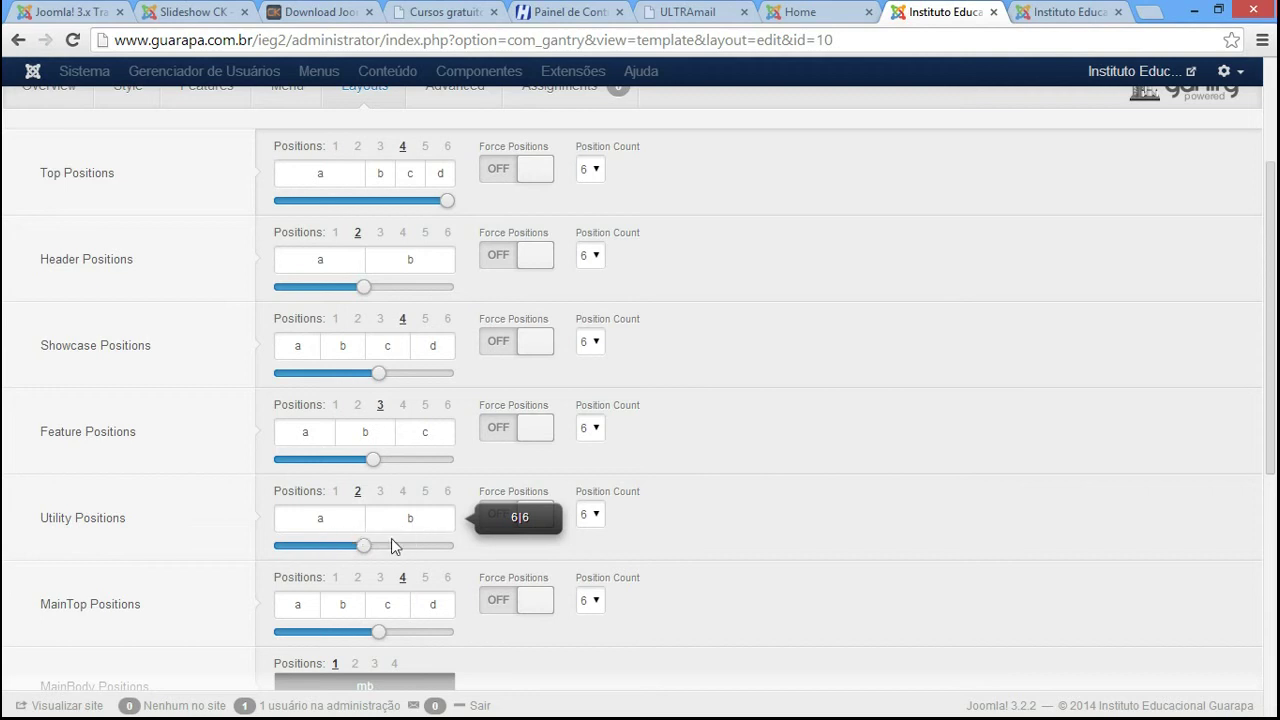
{"action": "left_click_drag", "start_coordinate": [364, 549], "coordinate": [346, 551]}
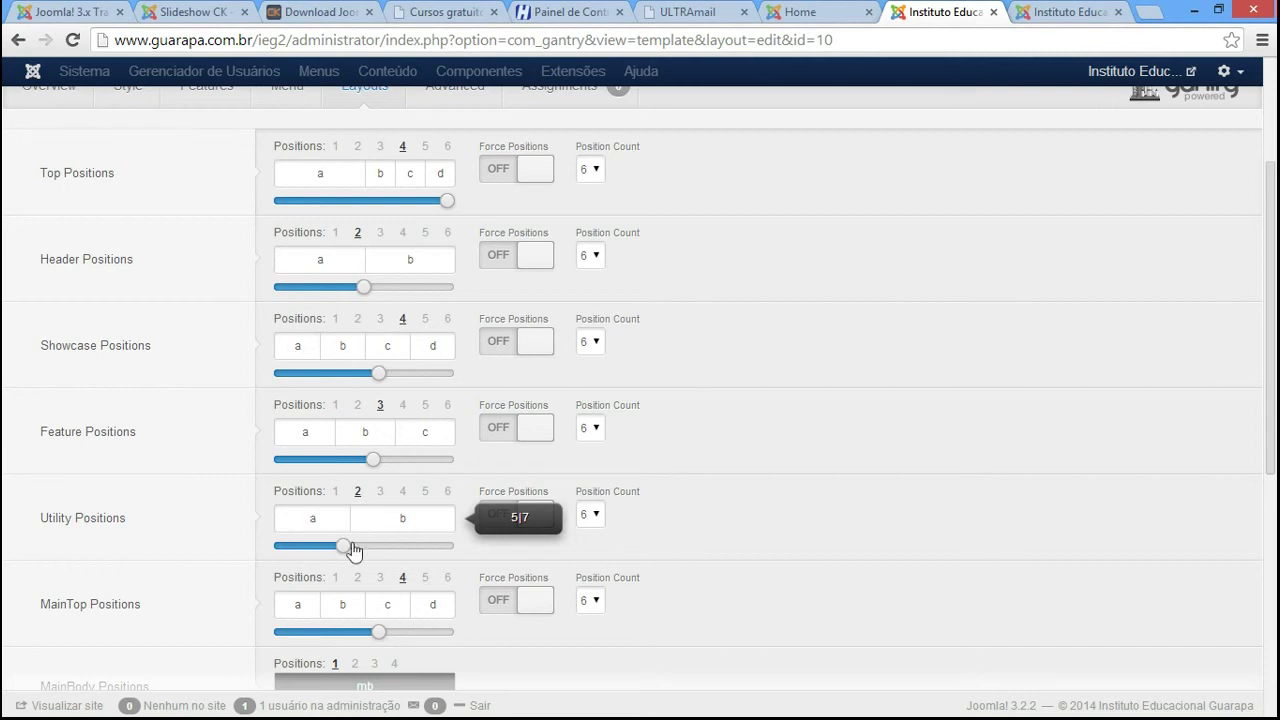
{"action": "left_click_drag", "start_coordinate": [346, 551], "coordinate": [360, 552]}
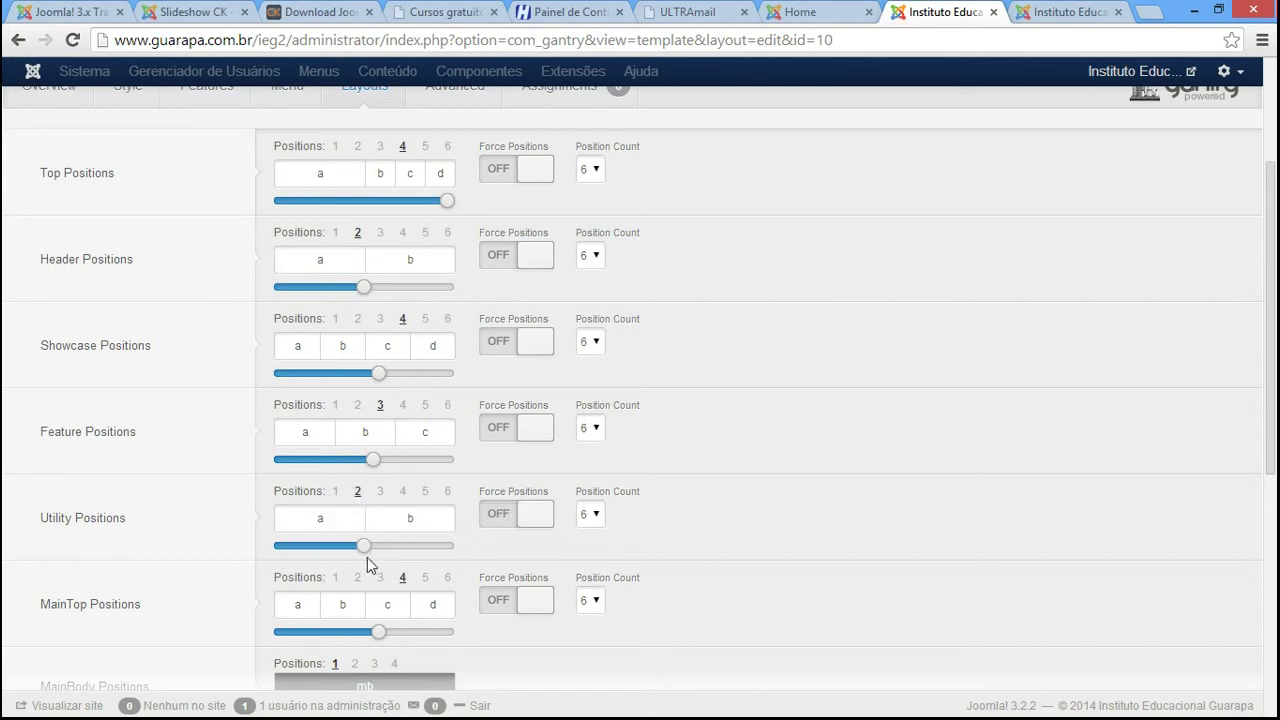
{"action": "left_click_drag", "start_coordinate": [1261, 469], "coordinate": [1261, 391]}
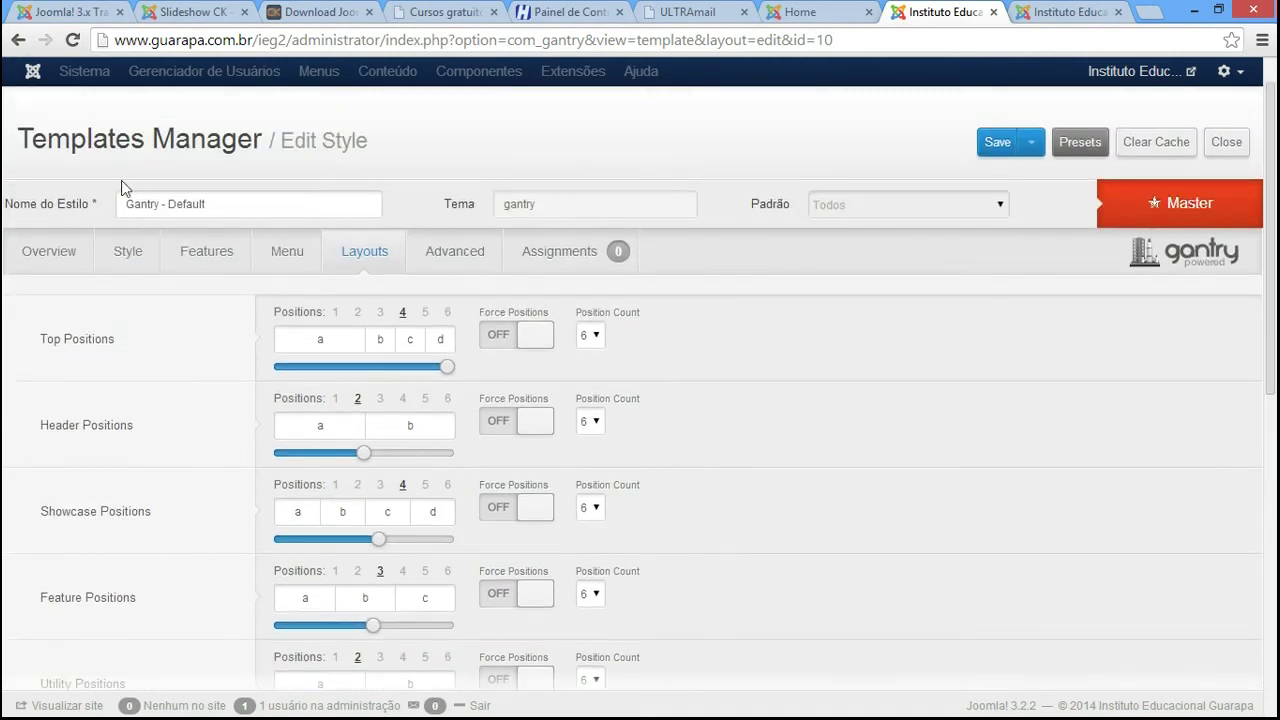
{"action": "left_click", "coordinate": [991, 149]}
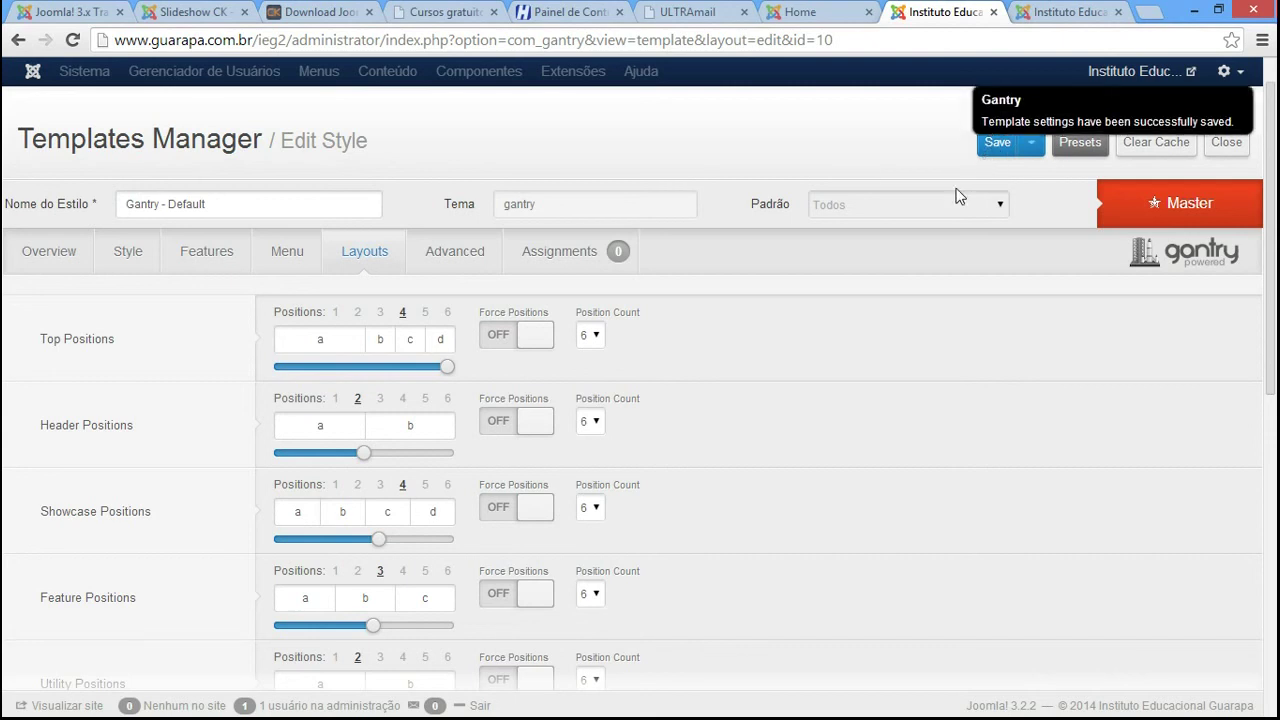
Reload the home page and check how the slideshow, monitor and benefits list are laid out
{"action": "left_click", "coordinate": [806, 11]}
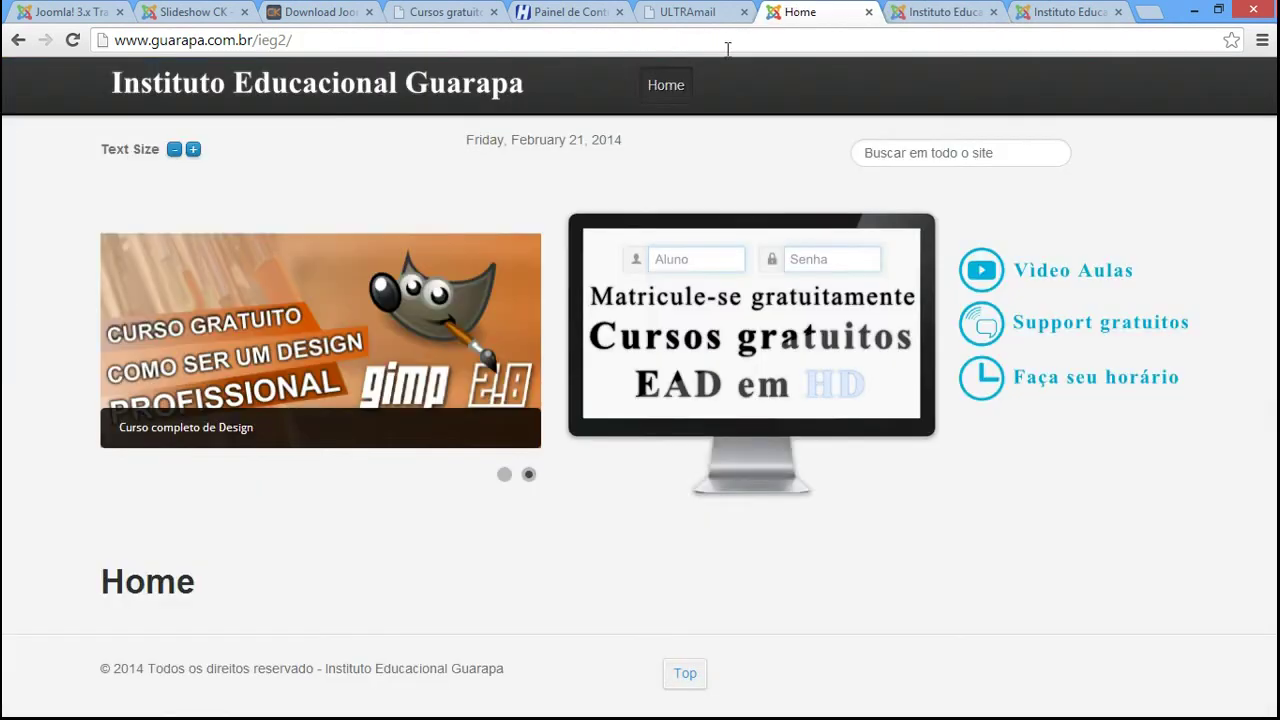
{"action": "left_click", "coordinate": [72, 41]}
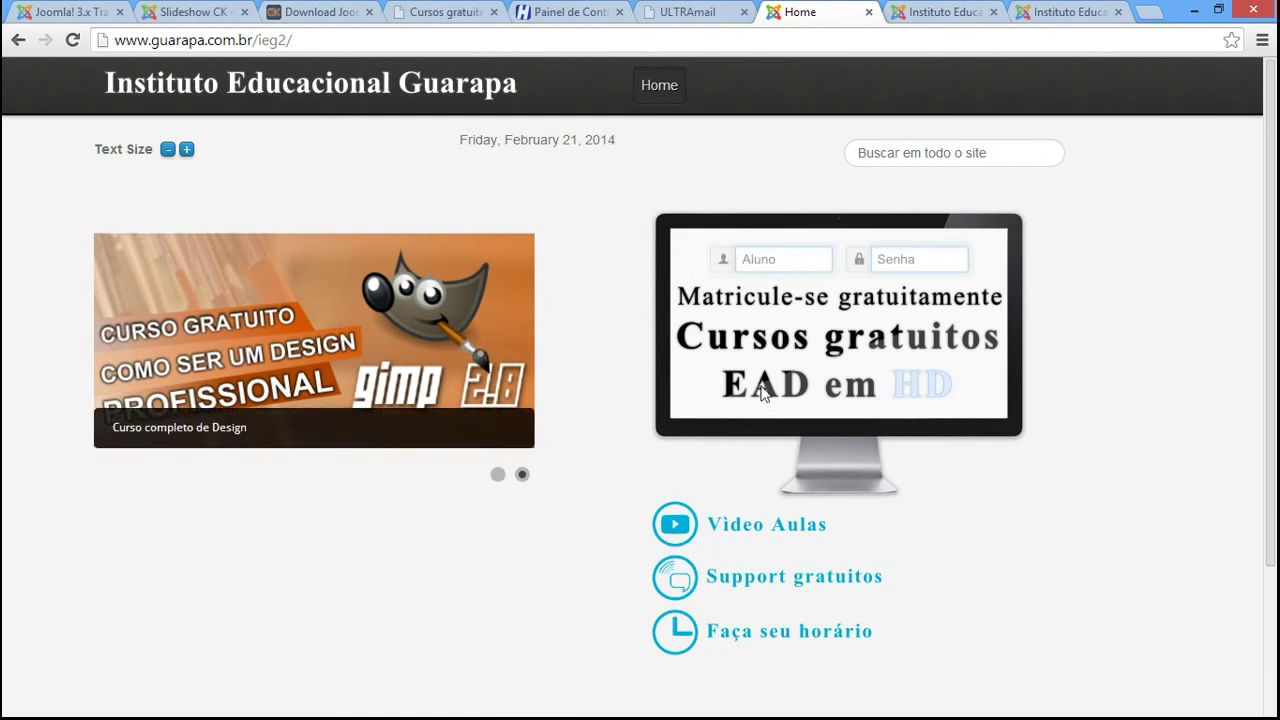
{"action": "mouse_move", "coordinate": [111, 256]}
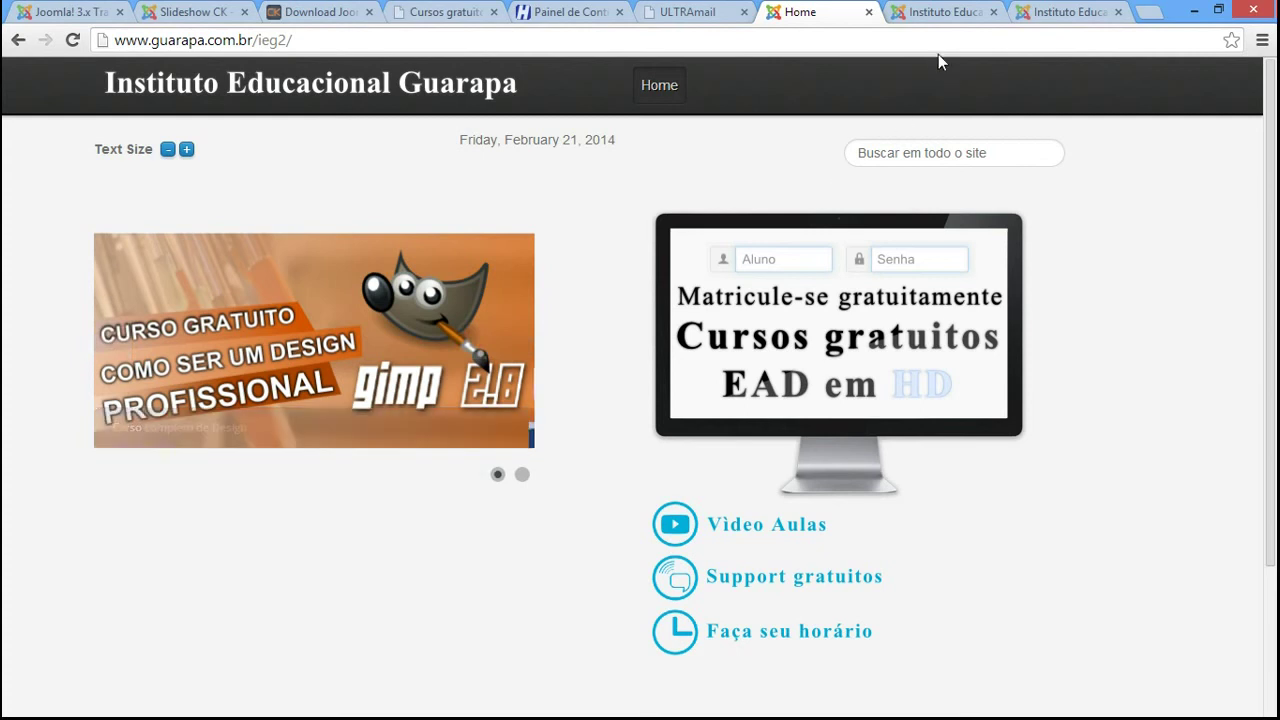
Set the Utility Positions split back to 5|7 in the template's layout settings
{"action": "left_click", "coordinate": [950, 17]}
{"action": "scroll", "coordinate": [150, 447], "scroll_direction": "down", "scroll_amount": 3}
{"action": "left_click_drag", "start_coordinate": [150, 447], "coordinate": [40, 447]}
{"action": "mouse_move", "coordinate": [381, 463]}
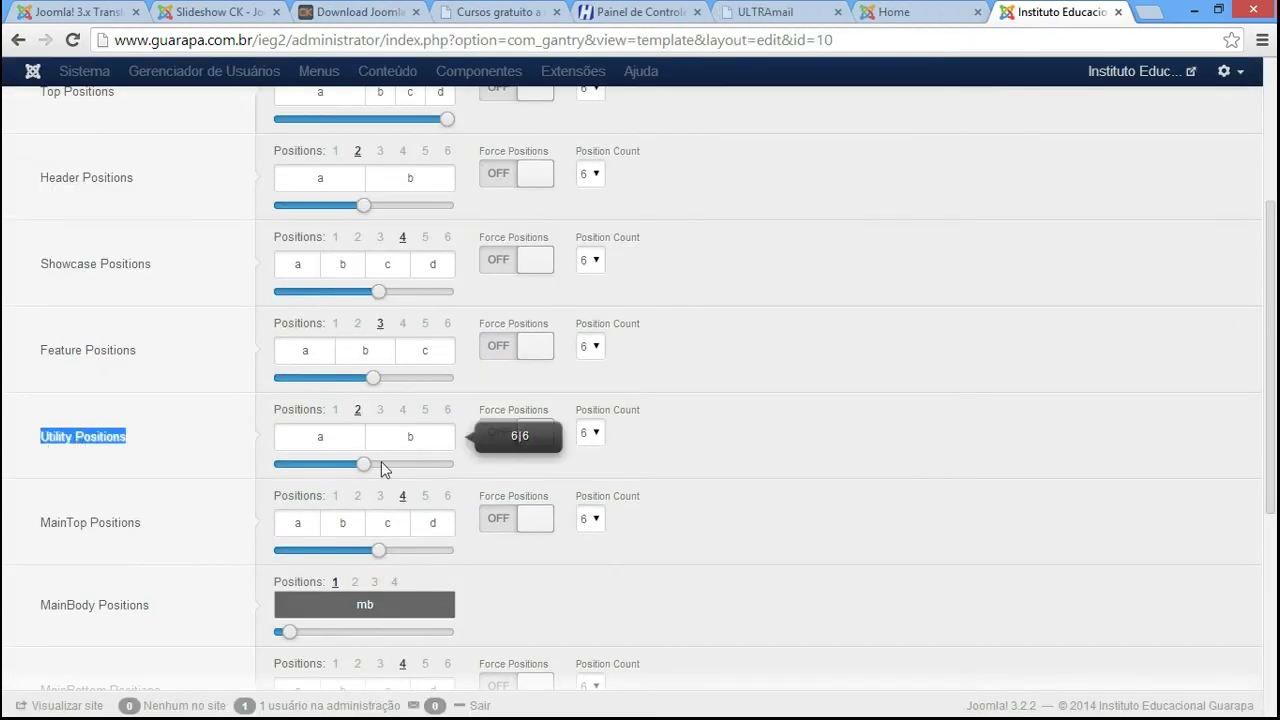
{"action": "left_click_drag", "start_coordinate": [364, 471], "coordinate": [348, 471]}
{"action": "double_click", "coordinate": [406, 438]}
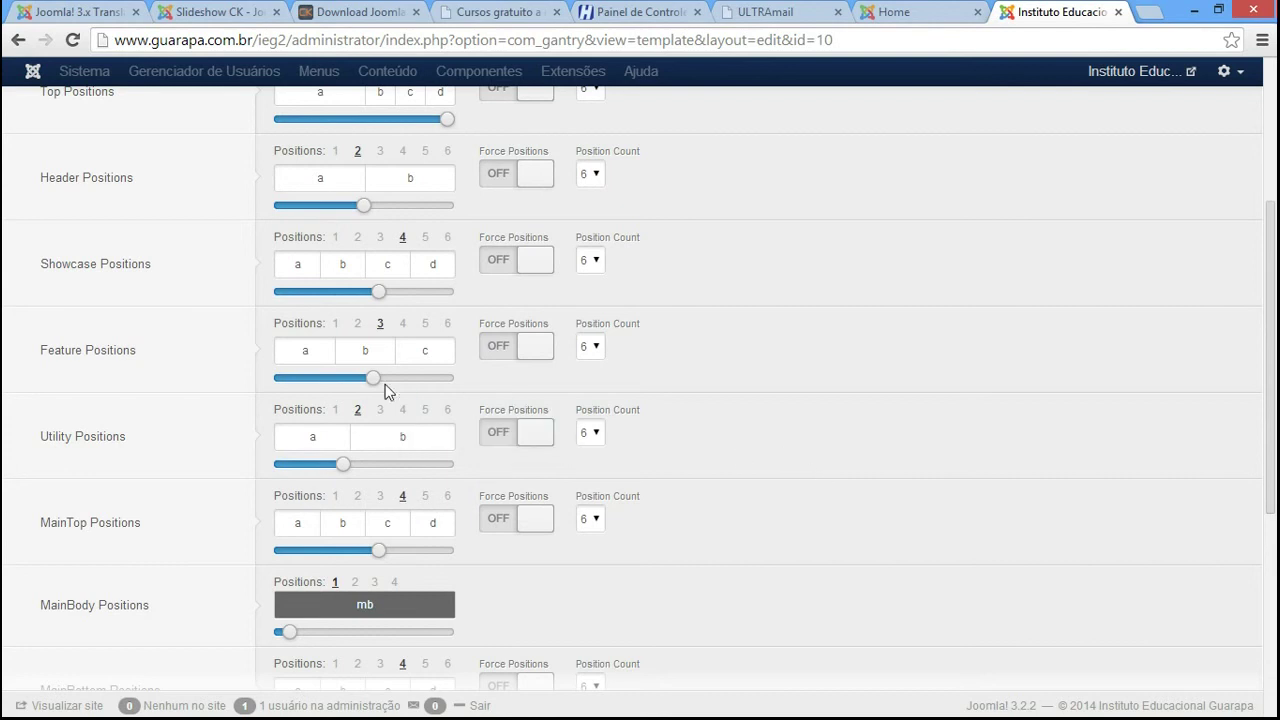
Try another width split for the Showcase Positions and return it to 3|3|3|3
{"action": "mouse_move", "coordinate": [385, 300]}
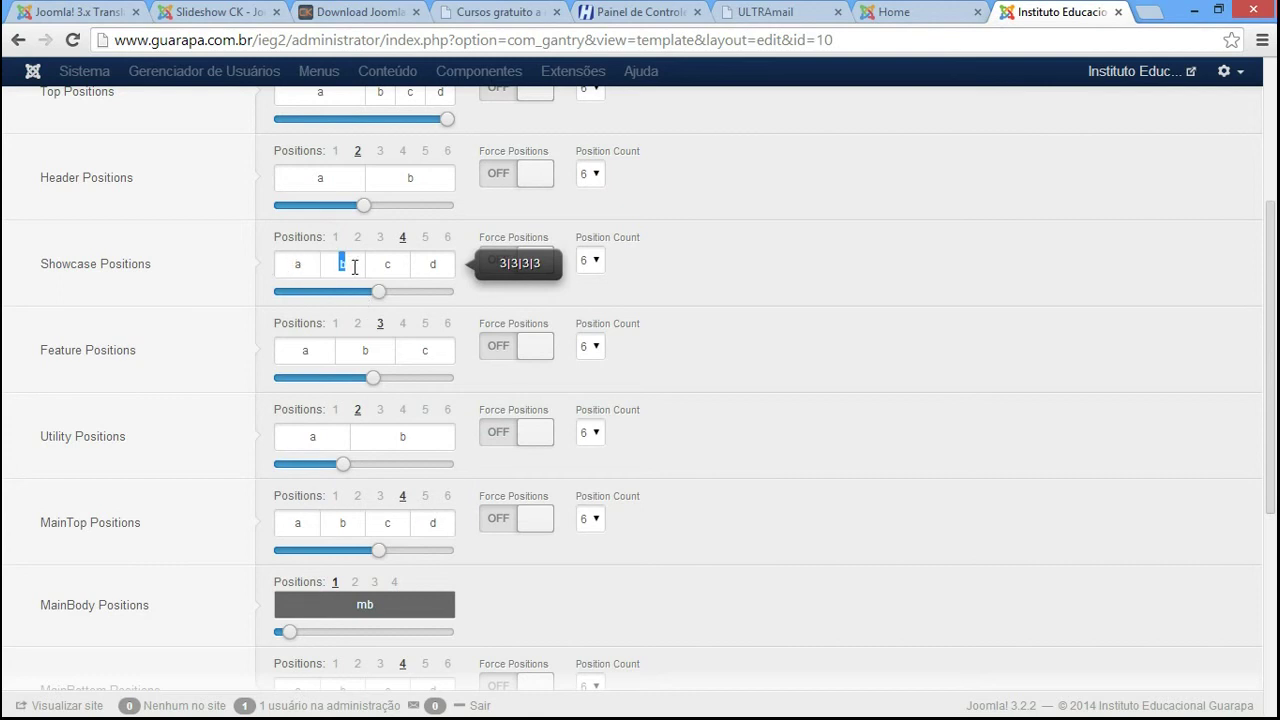
{"action": "double_click", "coordinate": [445, 263]}
{"action": "left_click_drag", "start_coordinate": [378, 292], "coordinate": [371, 293]}
{"action": "mouse_move", "coordinate": [372, 293]}
{"action": "left_mouse_down"}
{"action": "mouse_move", "coordinate": [391, 294]}
{"action": "mouse_move", "coordinate": [285, 295]}
{"action": "mouse_move", "coordinate": [399, 295]}
{"action": "mouse_move", "coordinate": [366, 296]}
{"action": "mouse_move", "coordinate": [385, 298]}
{"action": "left_mouse_up"}
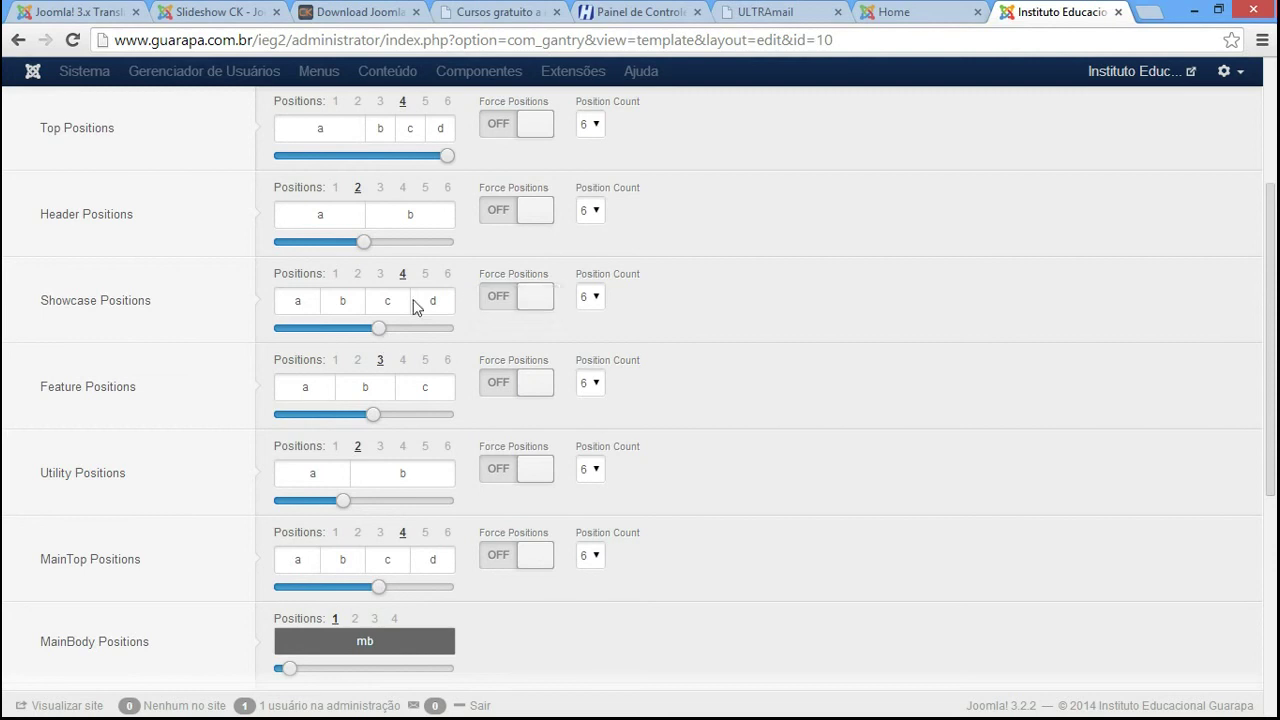
Try three Header Positions with a 4|2|6 split and return the row to two positions
{"action": "scroll", "coordinate": [621, 250], "scroll_direction": "up", "scroll_amount": 1}
{"action": "mouse_move", "coordinate": [370, 266]}
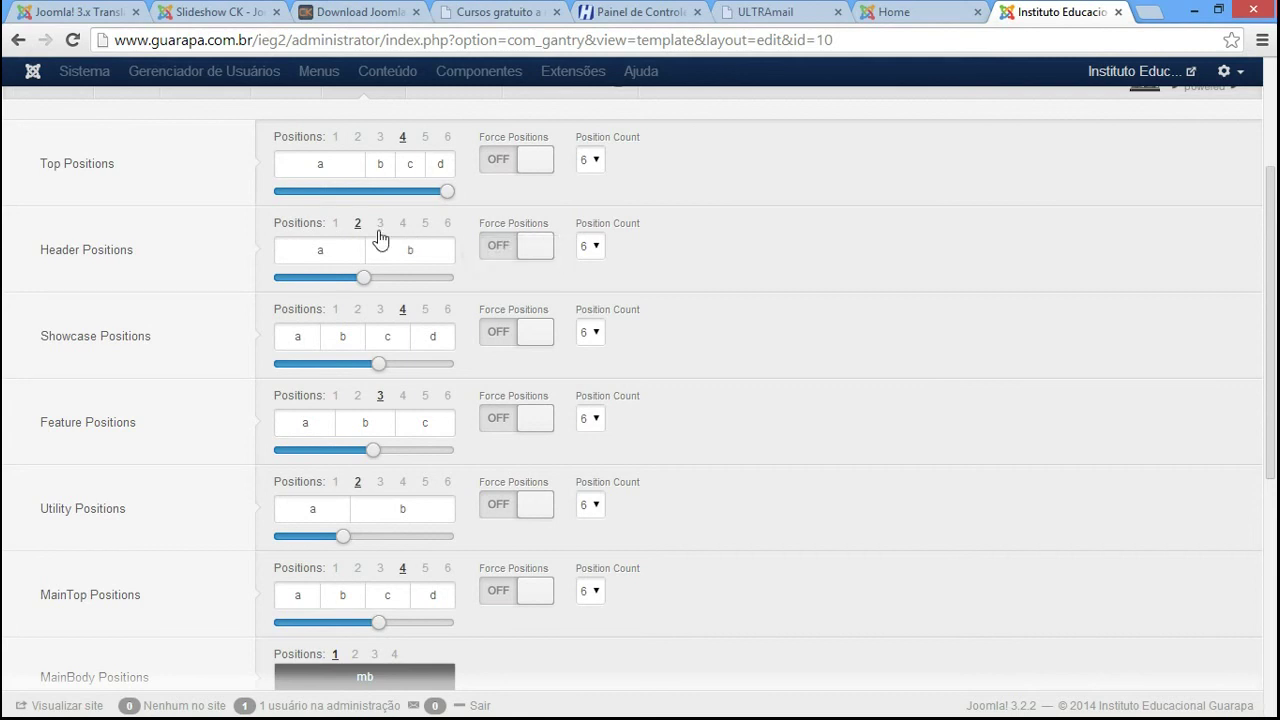
{"action": "left_click", "coordinate": [379, 235]}
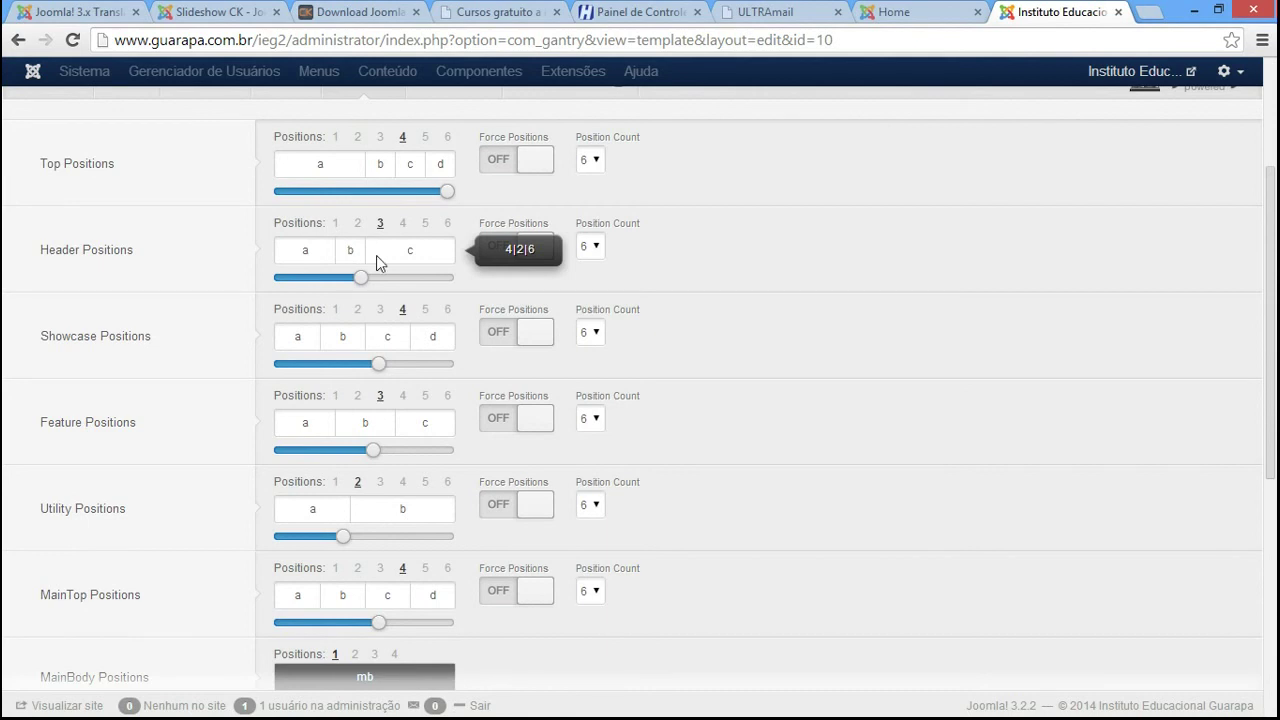
{"action": "left_click", "coordinate": [357, 224]}
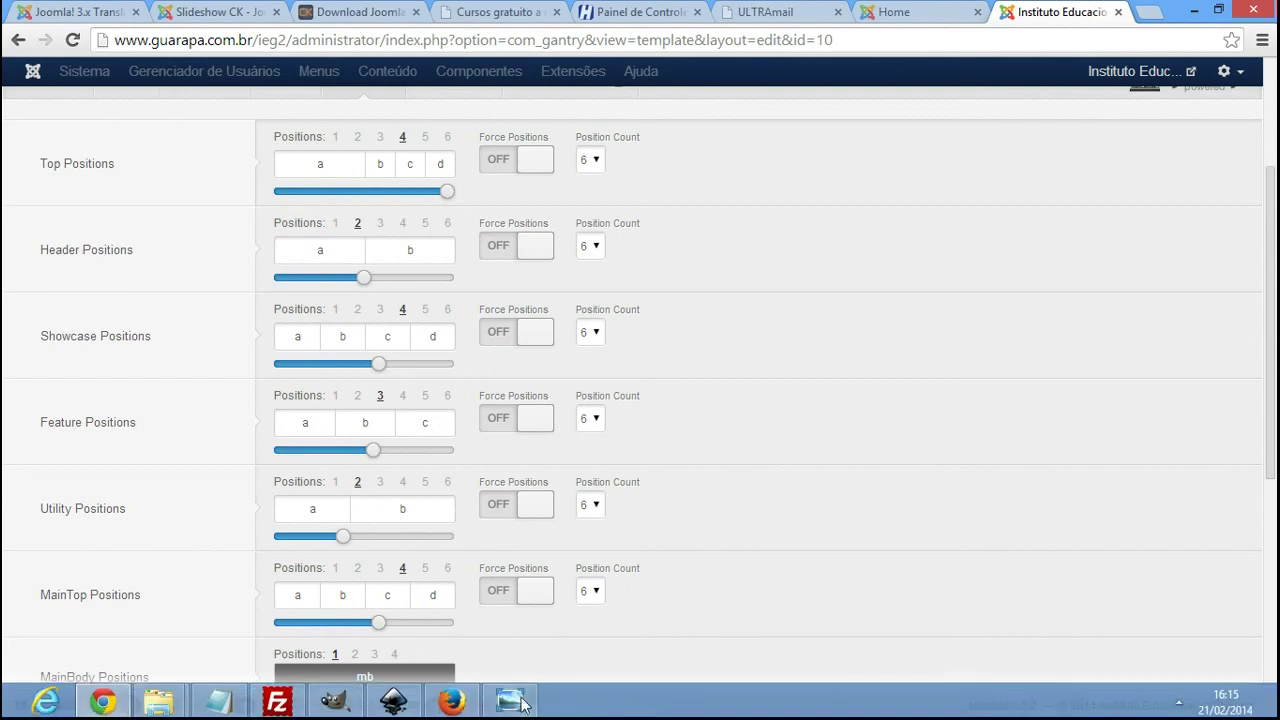
Examine the Posicoes-gantry-parte2 diagram in Windows Photo Viewer and compare it with the position splits in the template layouts
{"action": "left_click", "coordinate": [512, 700]}
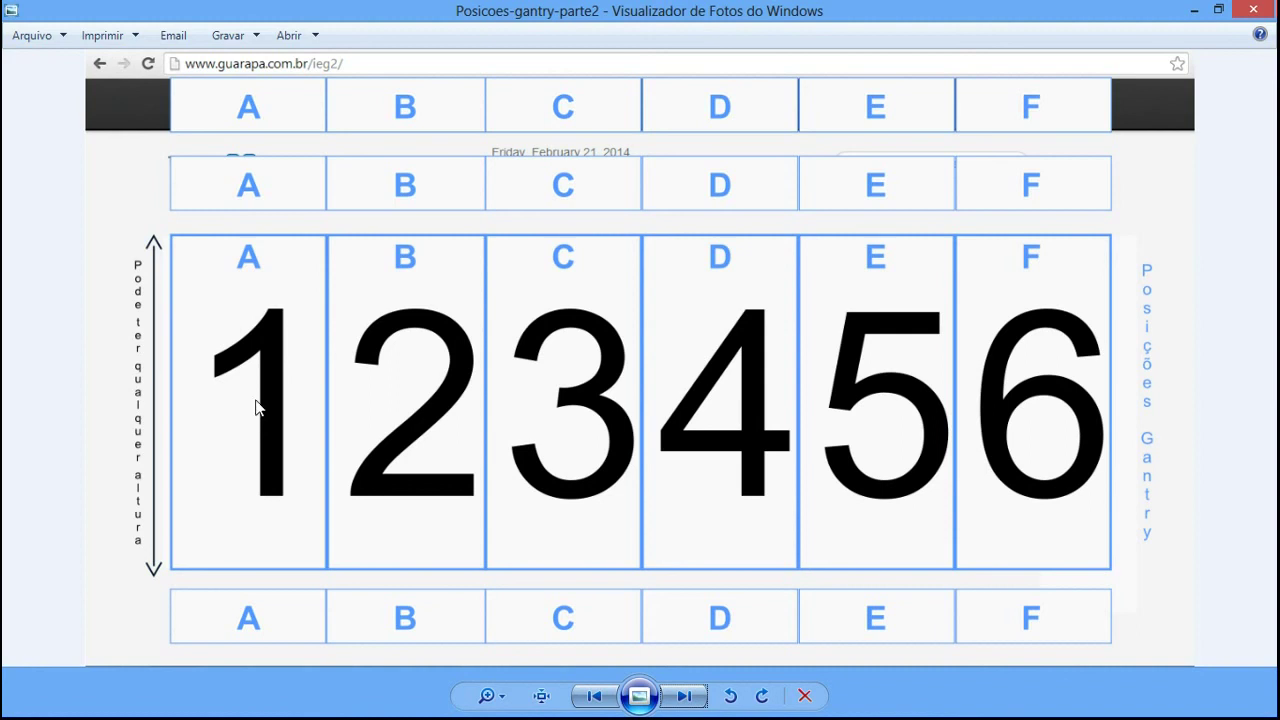
{"action": "left_click", "coordinate": [1194, 10]}
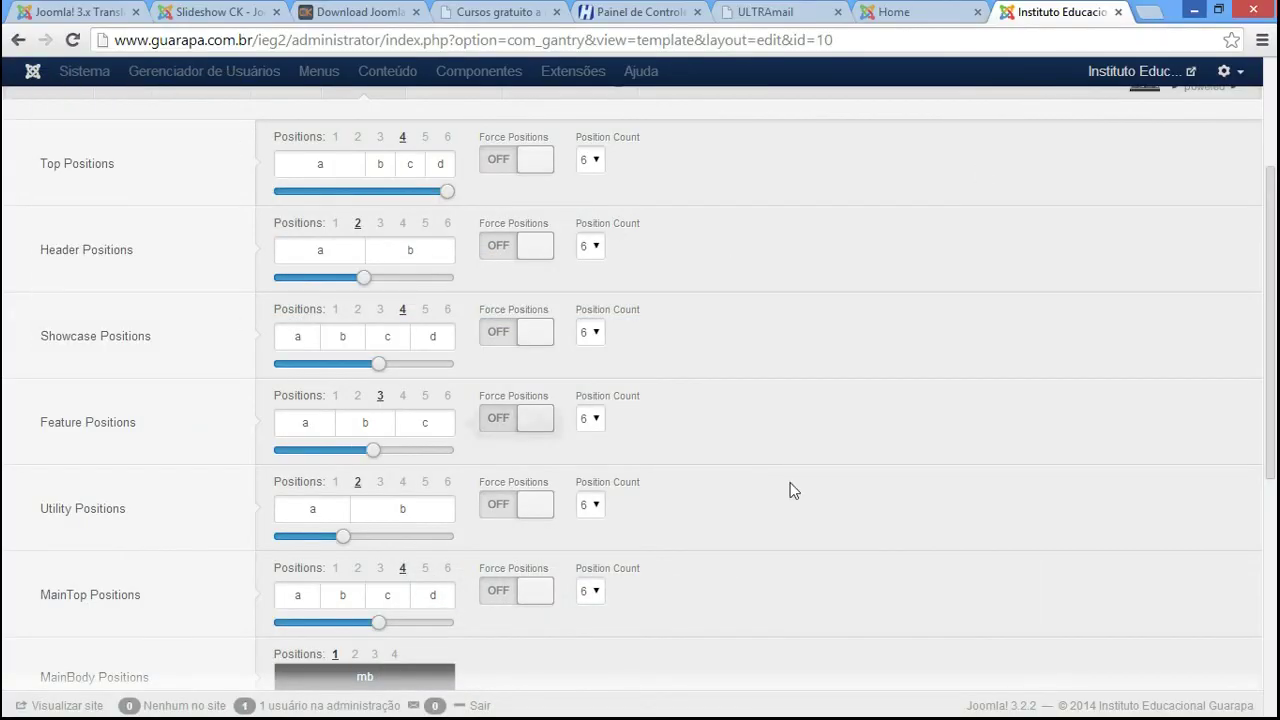
{"action": "mouse_move", "coordinate": [1272, 283]}
{"action": "left_mouse_down"}
{"action": "mouse_move", "coordinate": [1273, 432]}
{"action": "mouse_move", "coordinate": [1275, 286]}
{"action": "left_mouse_up"}
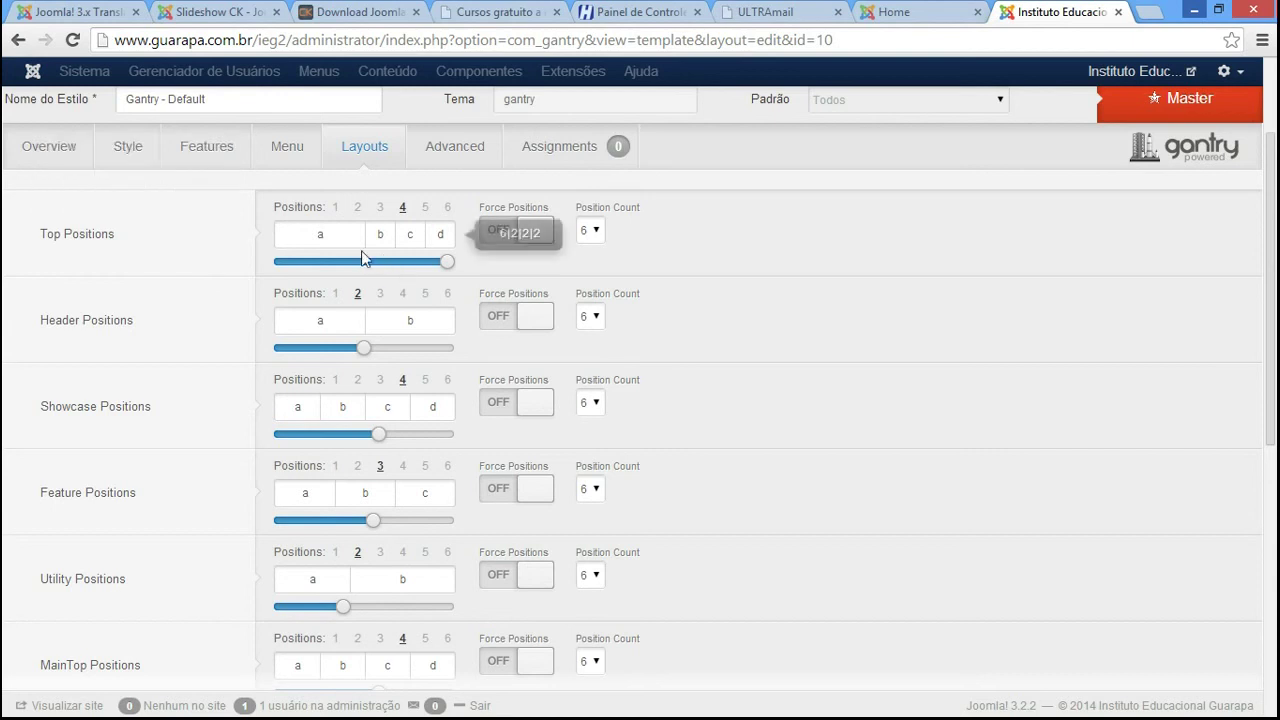
{"action": "double_click", "coordinate": [319, 233]}
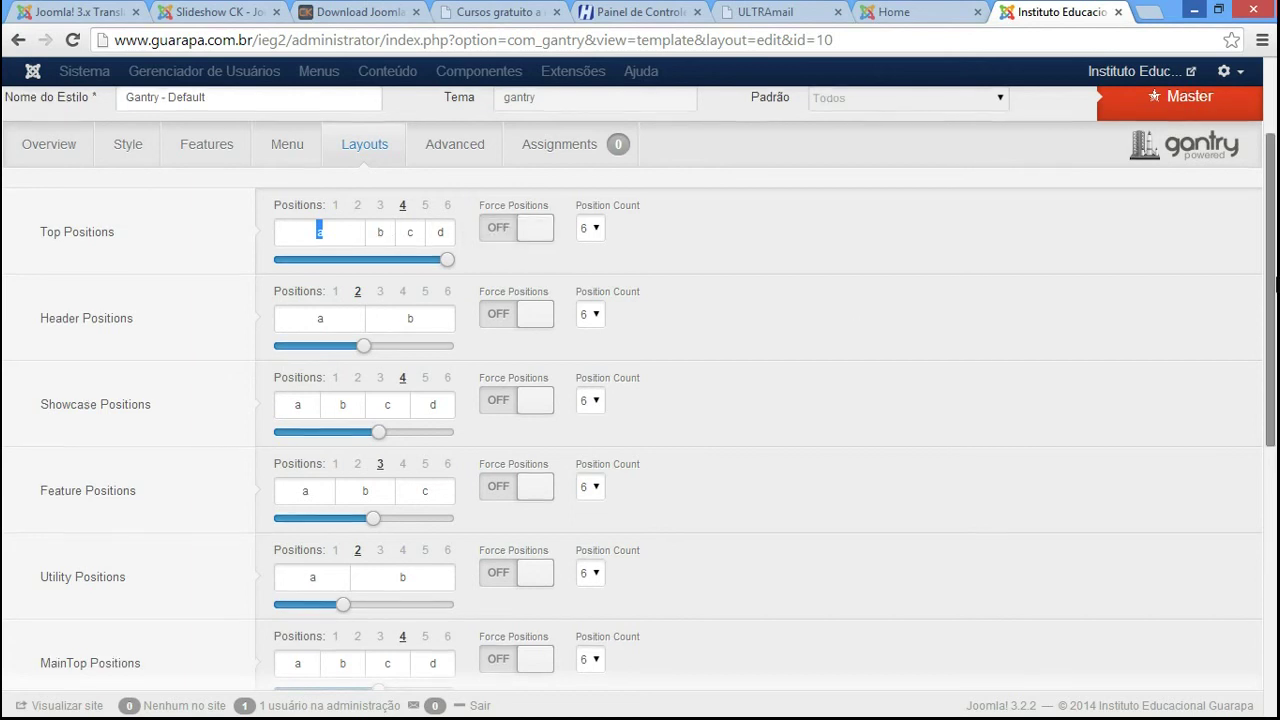
{"action": "scroll", "coordinate": [237, 457], "scroll_direction": "down", "scroll_amount": 1}
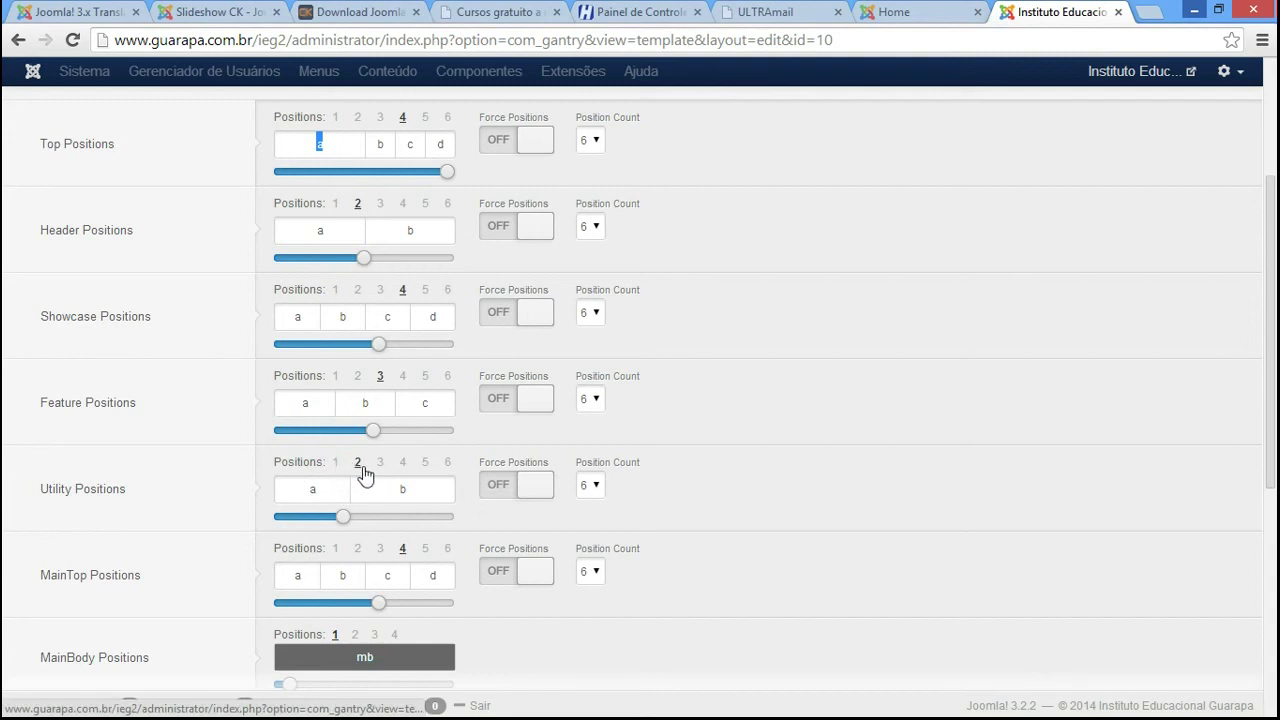
Save the template style with the 5|7 Utility Positions split and reload the home page to check the layout
{"action": "left_click", "coordinate": [930, 11]}
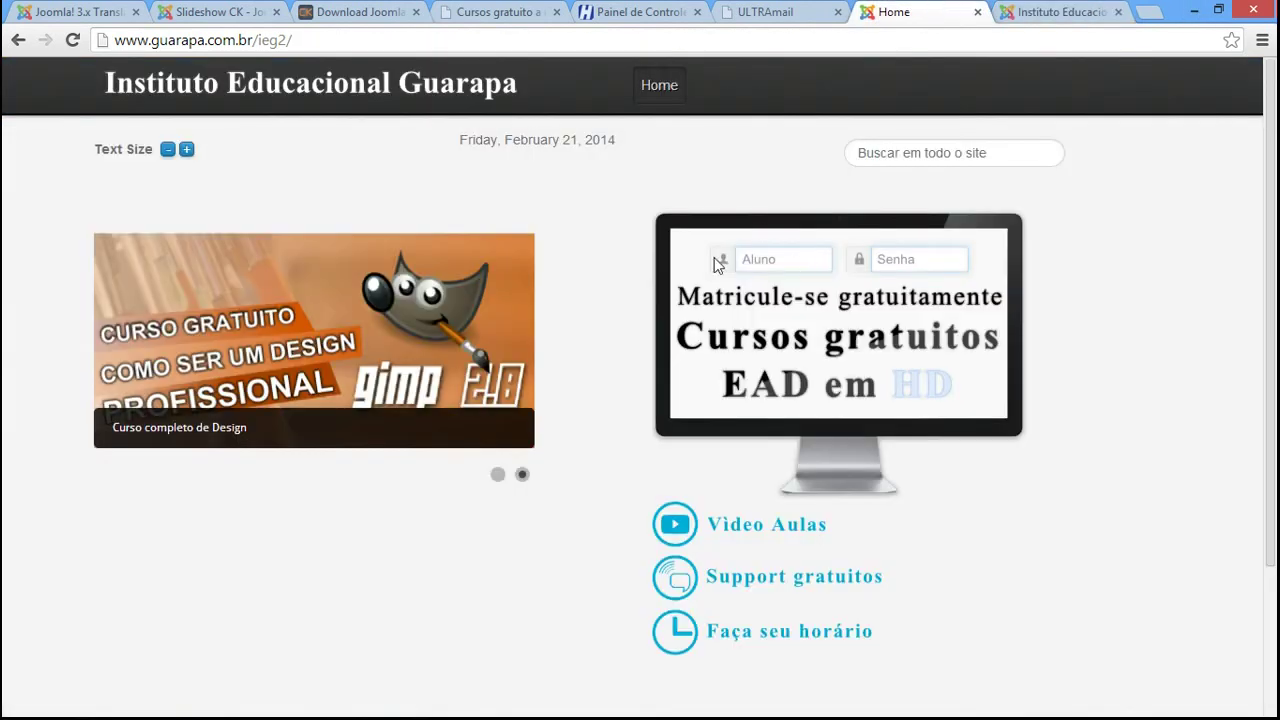
{"action": "left_click", "coordinate": [1060, 8]}
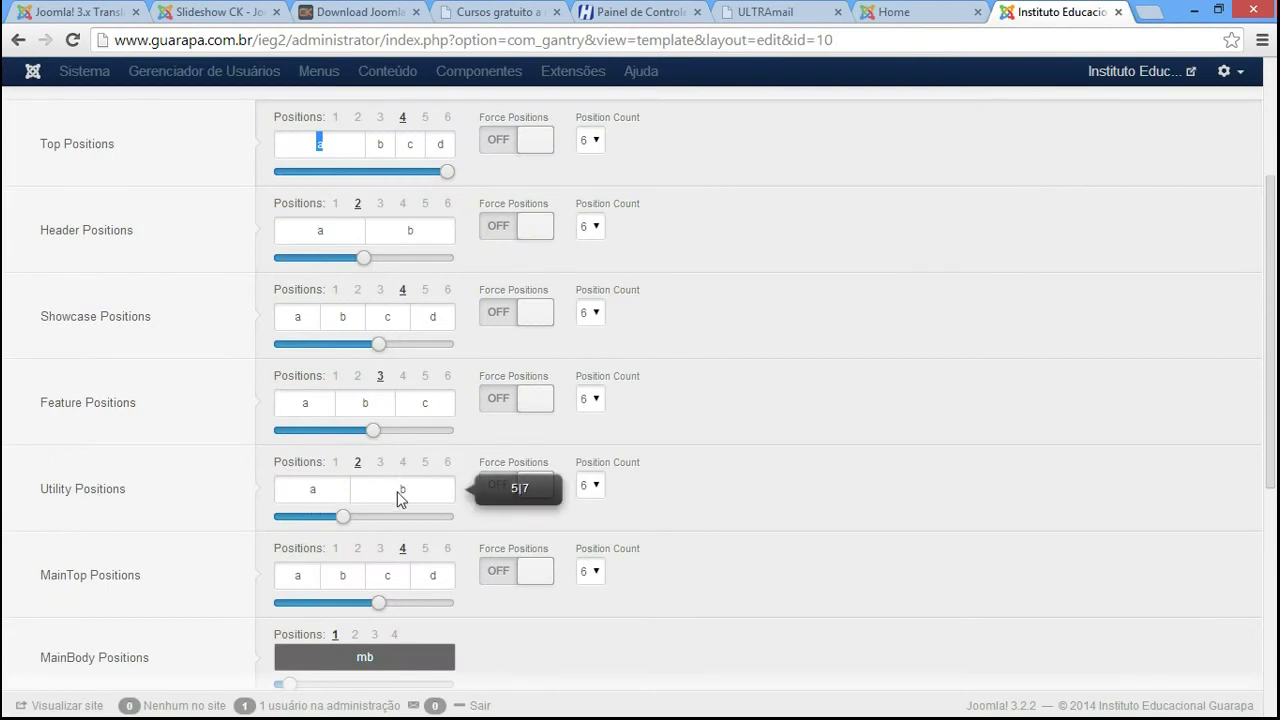
{"action": "scroll", "coordinate": [903, 285], "scroll_direction": "up", "scroll_amount": 2}
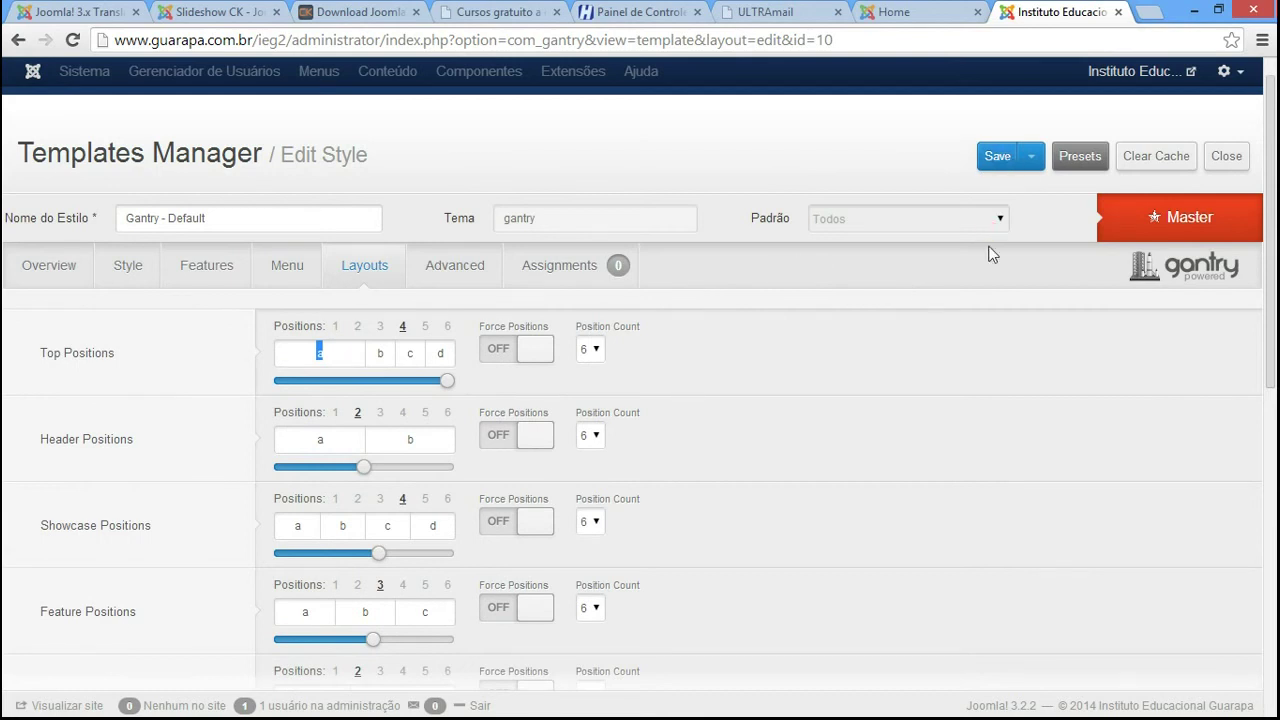
{"action": "left_click", "coordinate": [910, 12]}
{"action": "left_click", "coordinate": [72, 40]}
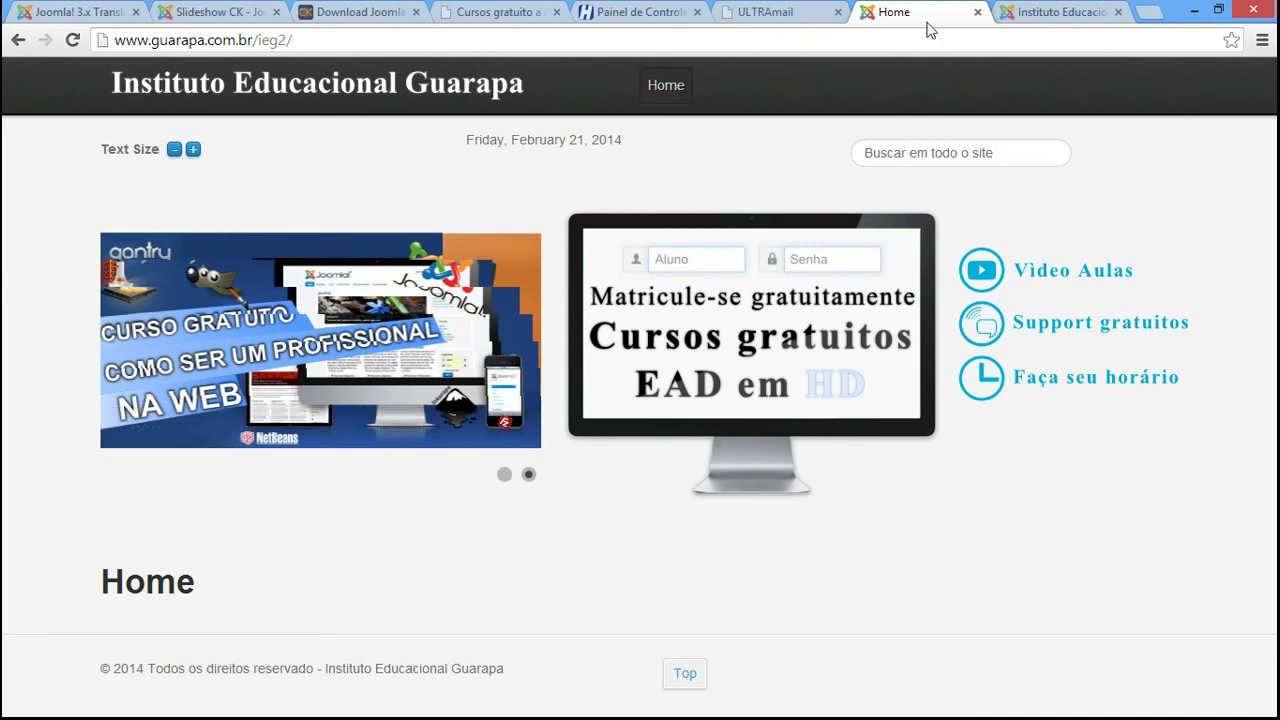
Try a 4|8 split for the Utility Positions and return it to 5|7
{"action": "left_click", "coordinate": [1060, 13]}
{"action": "left_click_drag", "start_coordinate": [1271, 270], "coordinate": [1275, 401]}
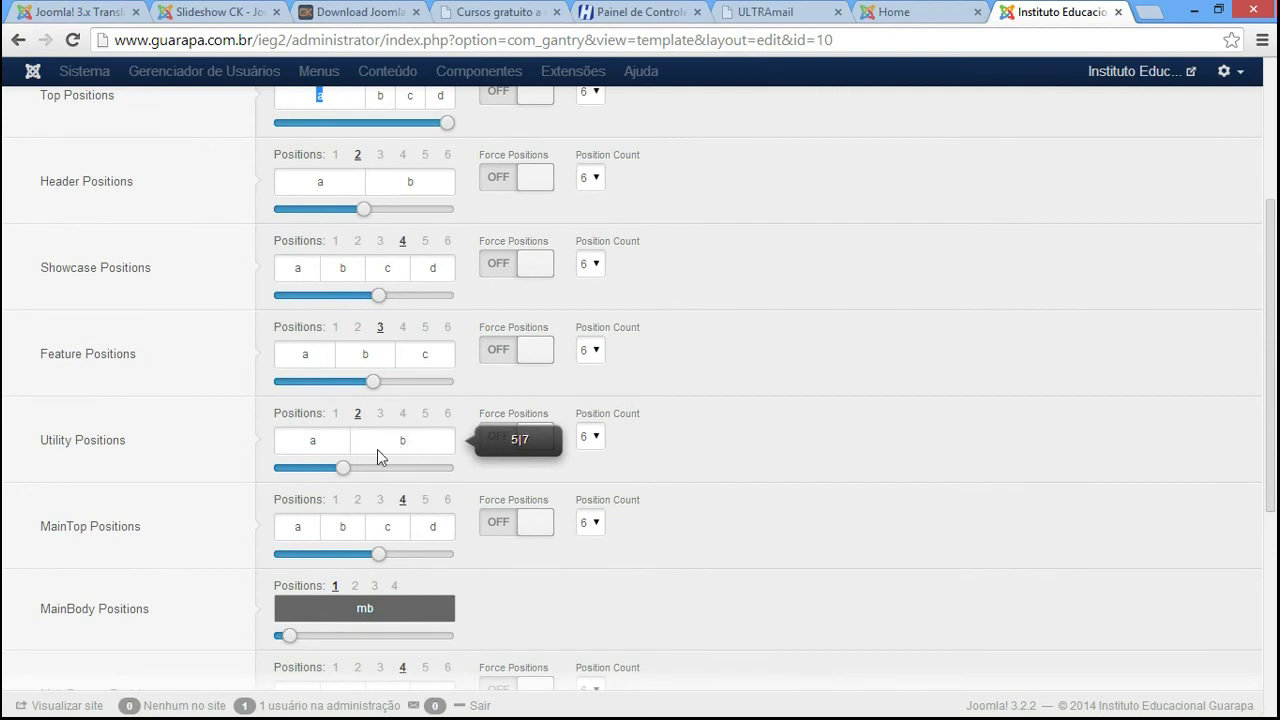
{"action": "left_click_drag", "start_coordinate": [342, 476], "coordinate": [331, 480]}
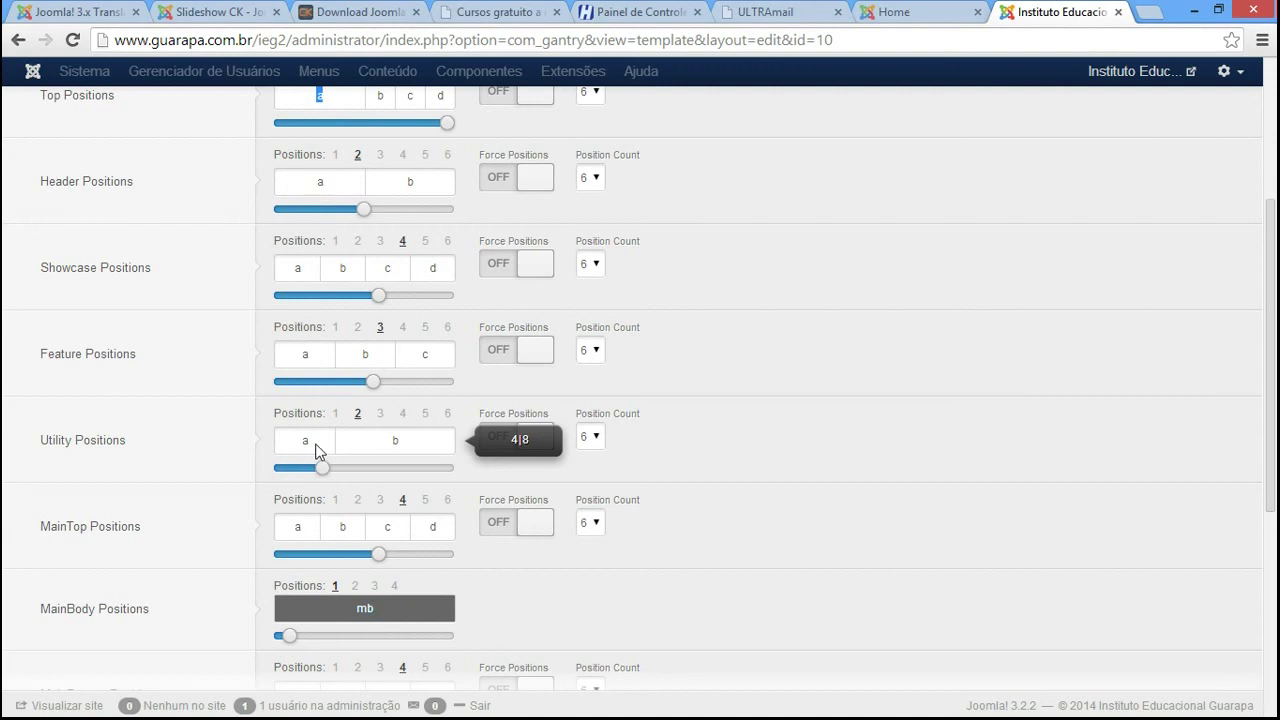
{"action": "left_click_drag", "start_coordinate": [323, 470], "coordinate": [342, 472]}
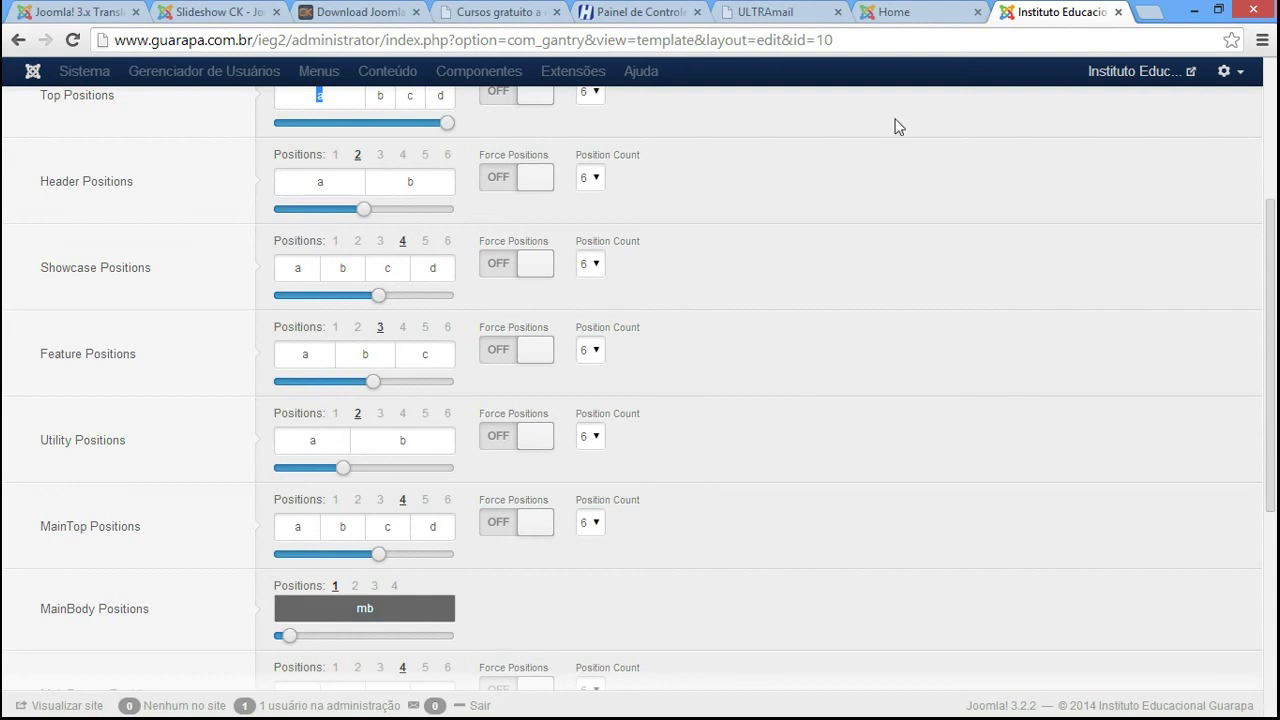
Check the layout on the home page, close the Gantry template style, and open the module manager
{"action": "left_click", "coordinate": [894, 11]}
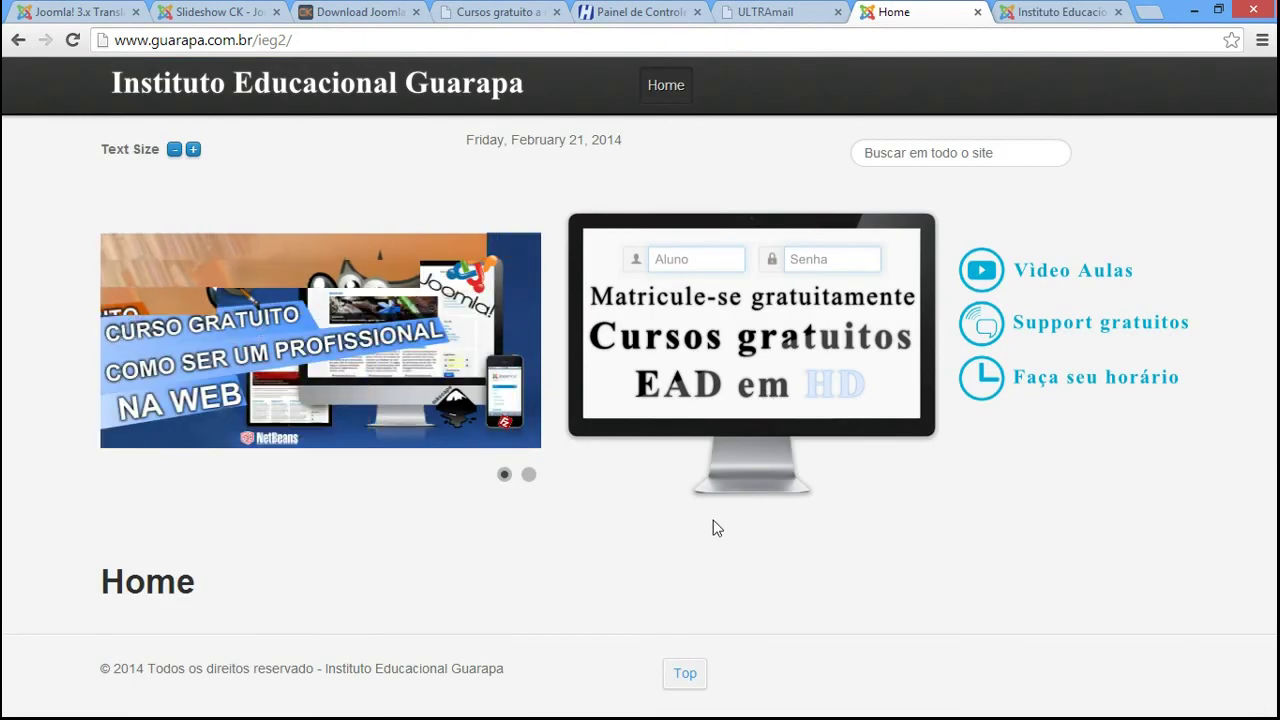
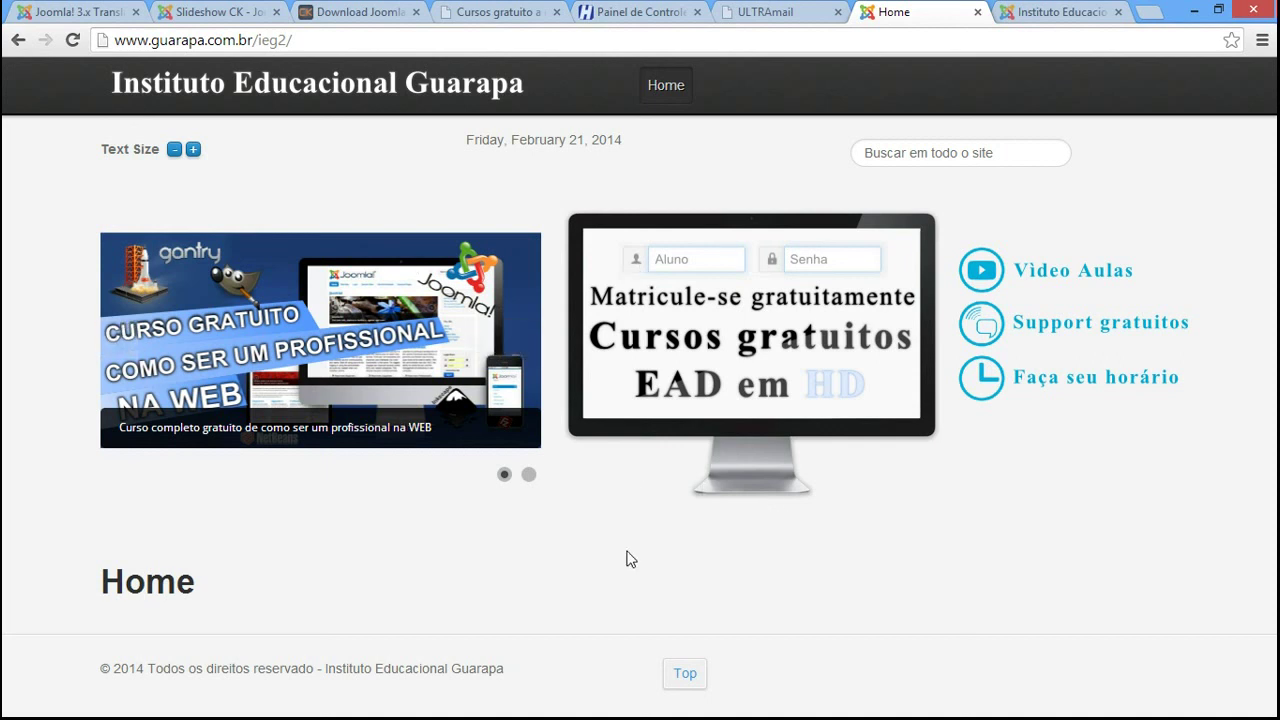
{"action": "left_click", "coordinate": [1030, 13]}
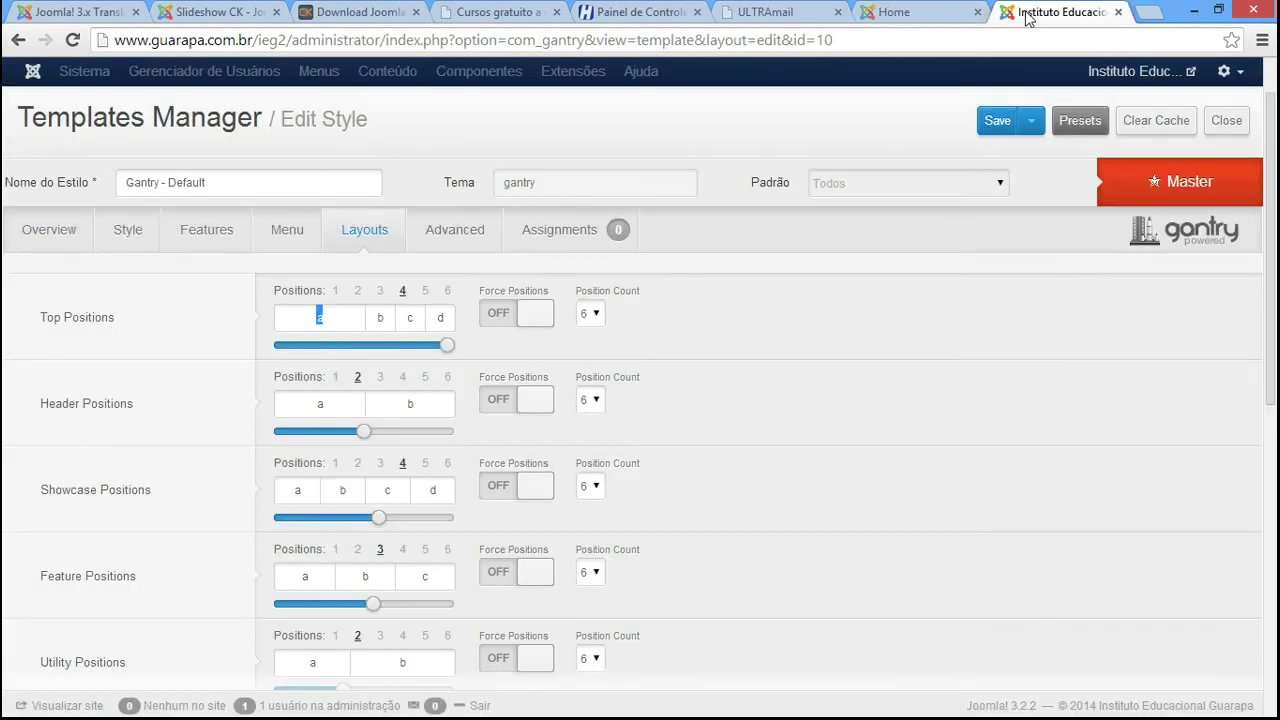
{"action": "left_click", "coordinate": [1227, 126]}
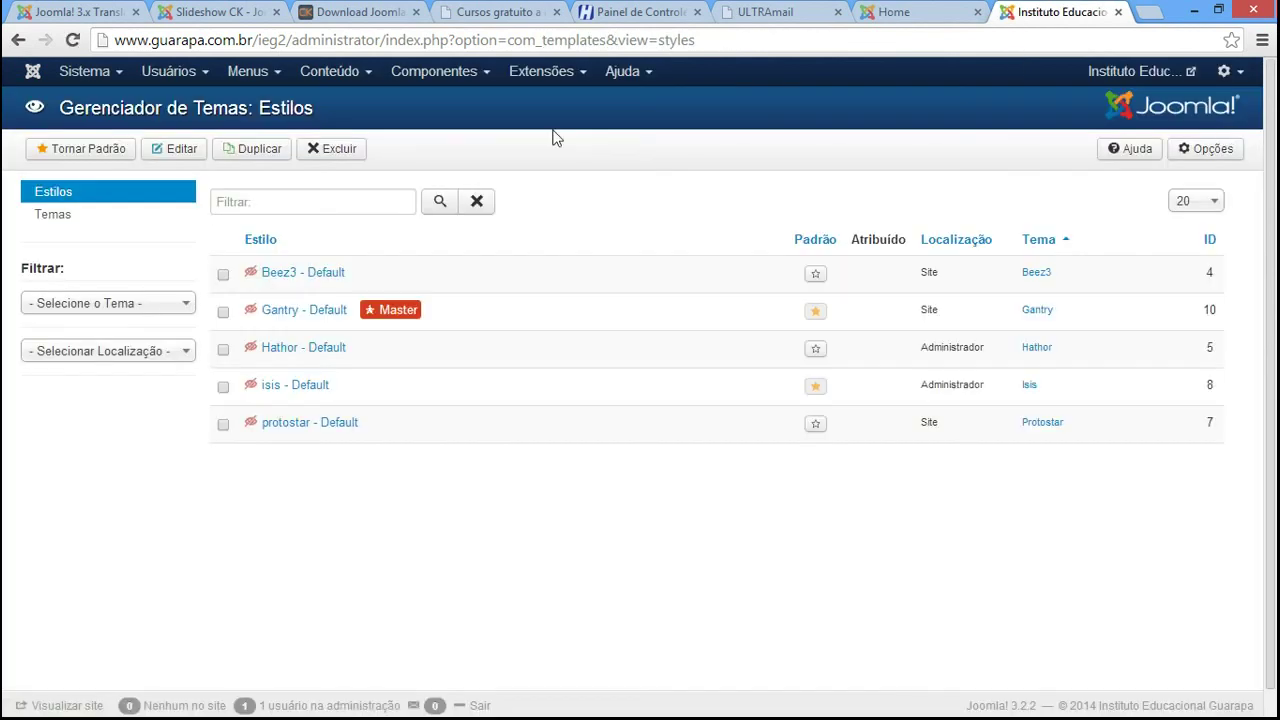
{"action": "left_click", "coordinate": [572, 78]}
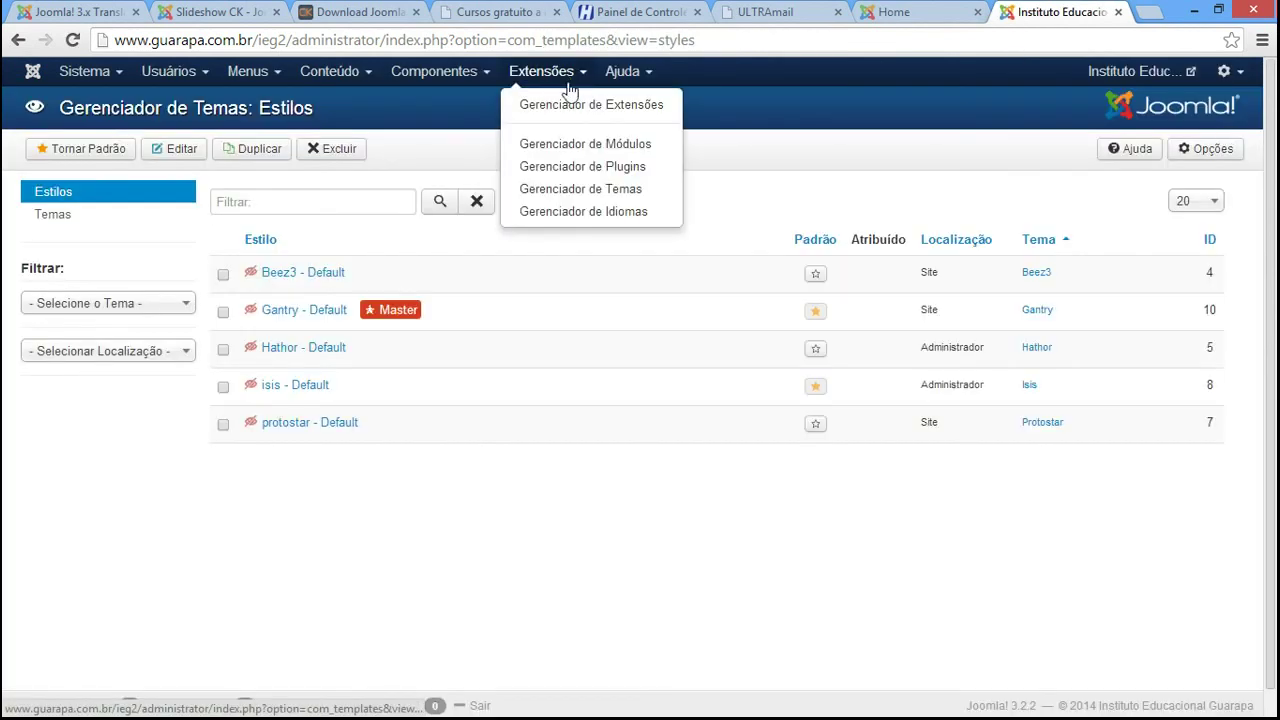
{"action": "left_click", "coordinate": [586, 150]}
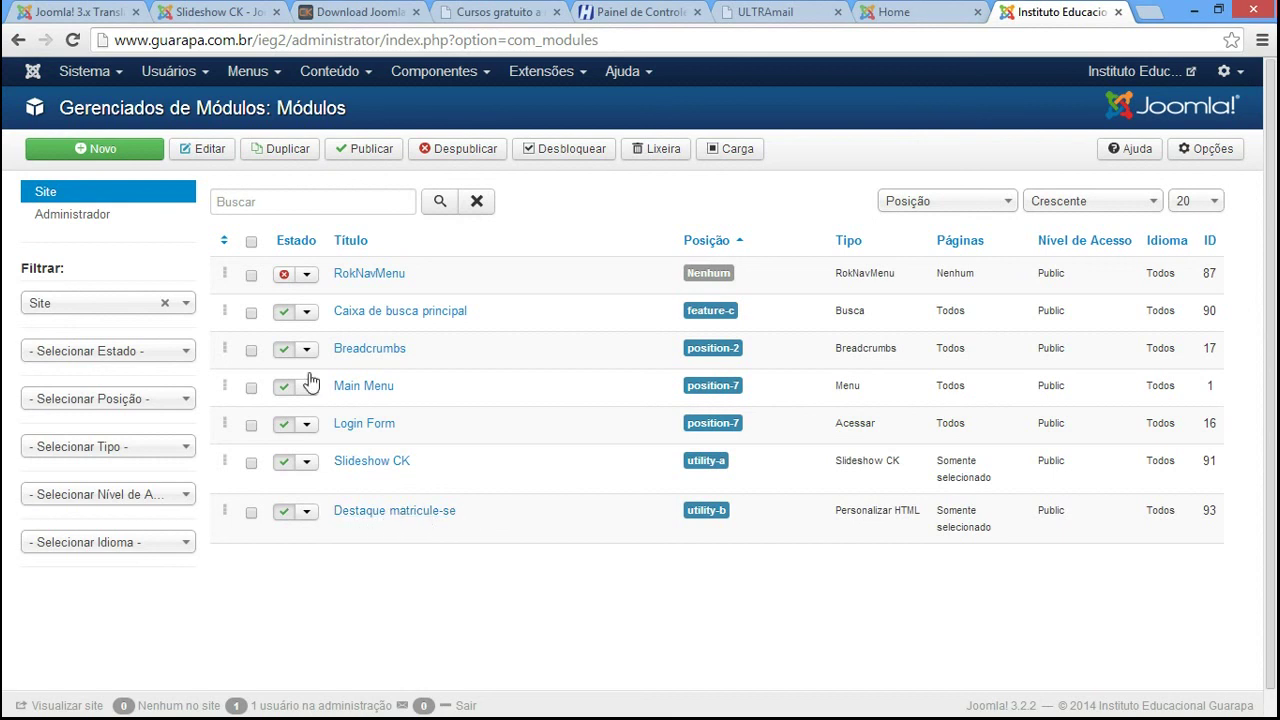
Start a new site module of the Acessar type
{"action": "left_click", "coordinate": [113, 152]}
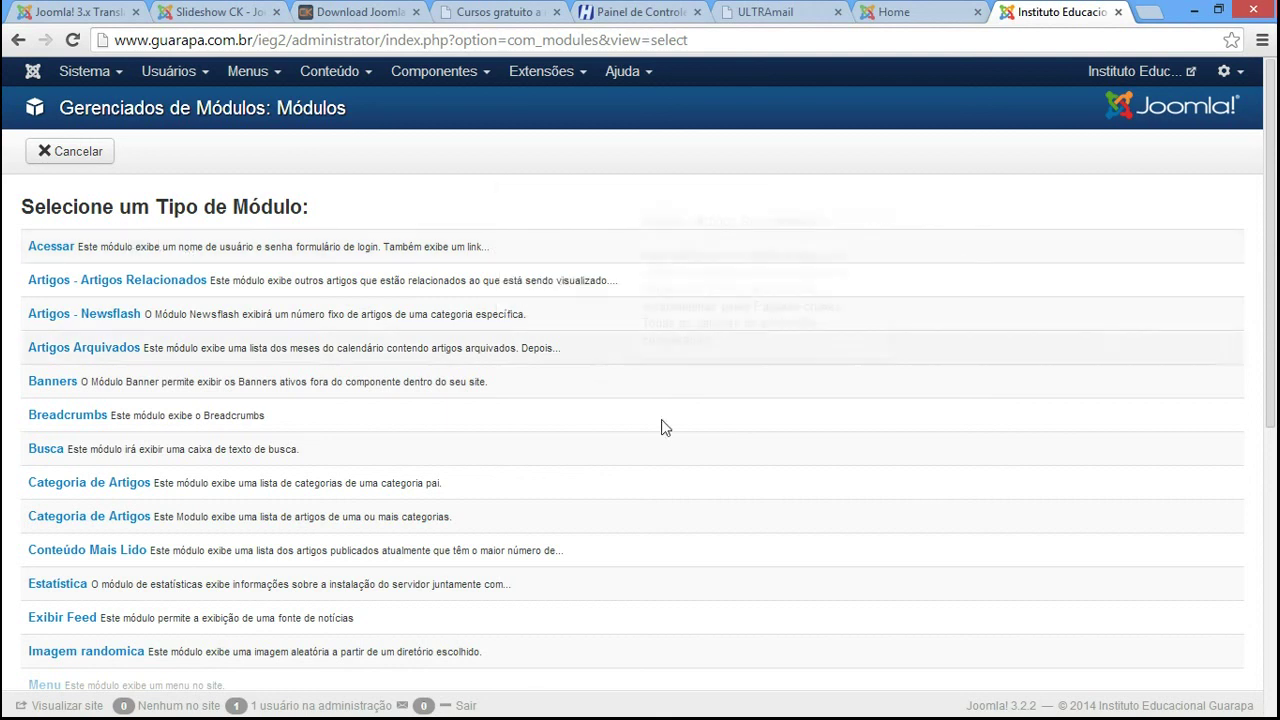
{"action": "mouse_move", "coordinate": [443, 254]}
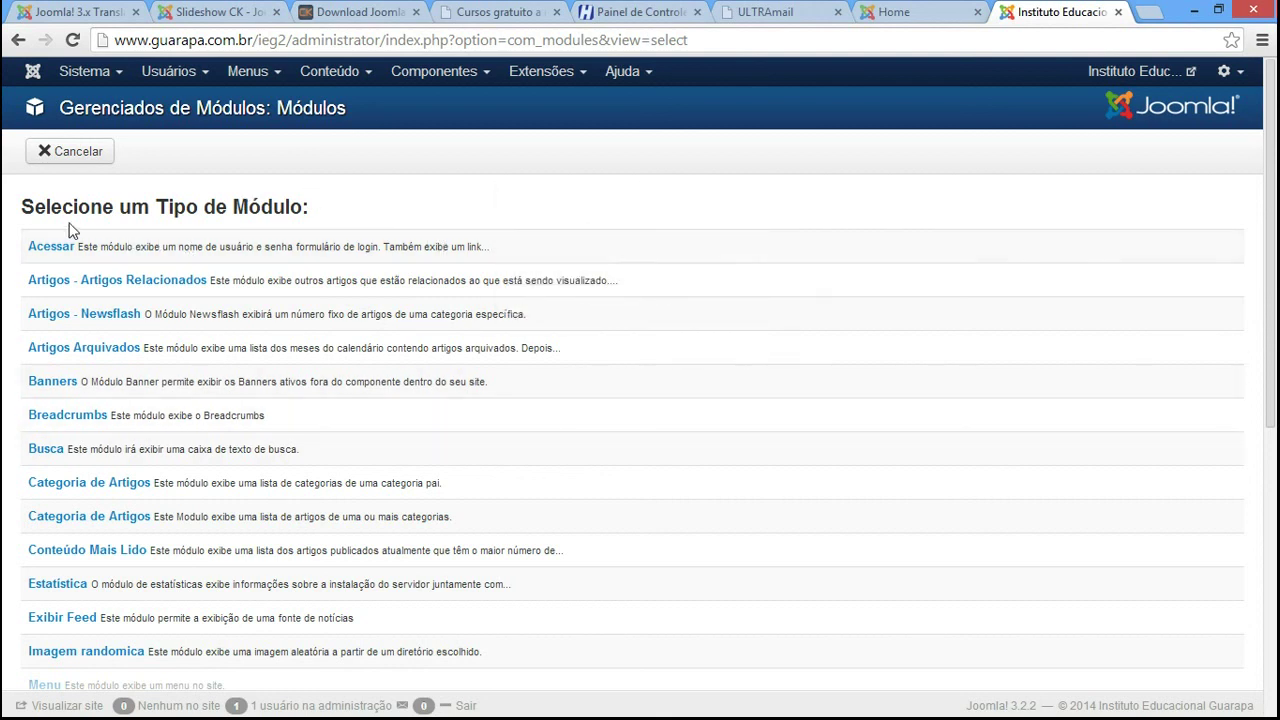
{"action": "mouse_move", "coordinate": [81, 245]}
{"action": "left_click_drag", "start_coordinate": [384, 246], "coordinate": [484, 246]}
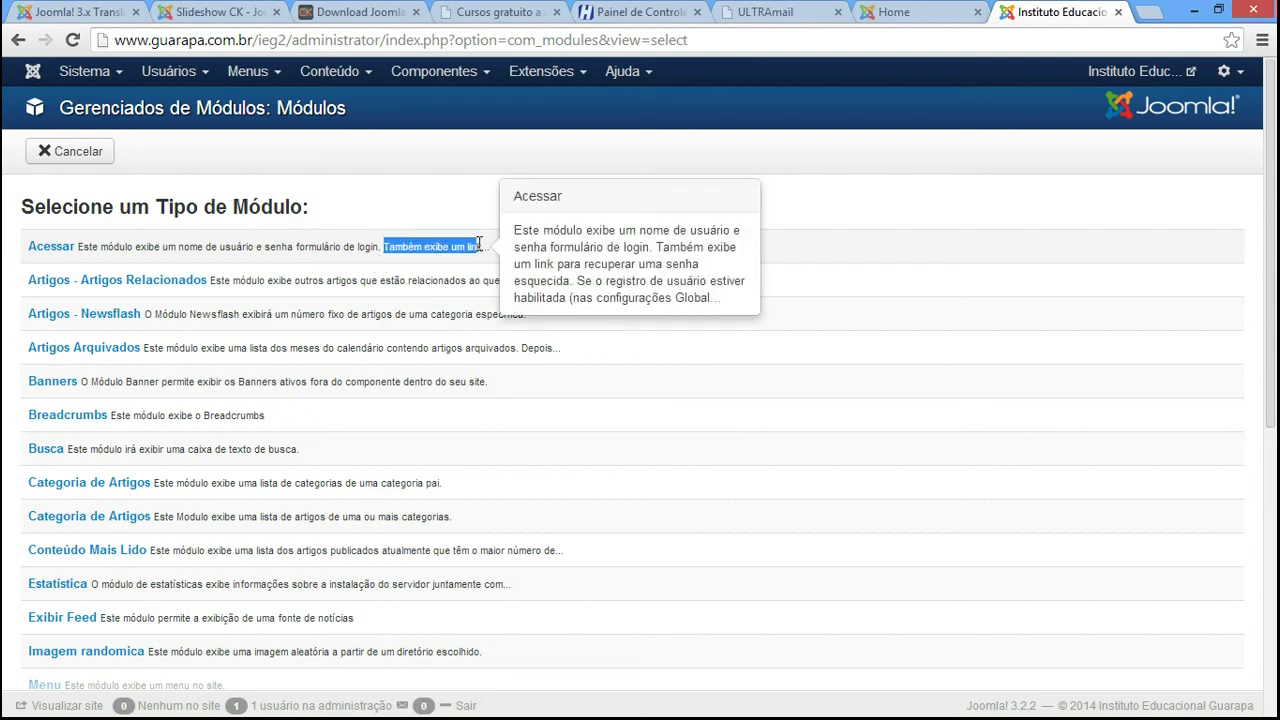
{"action": "left_click", "coordinate": [453, 222]}
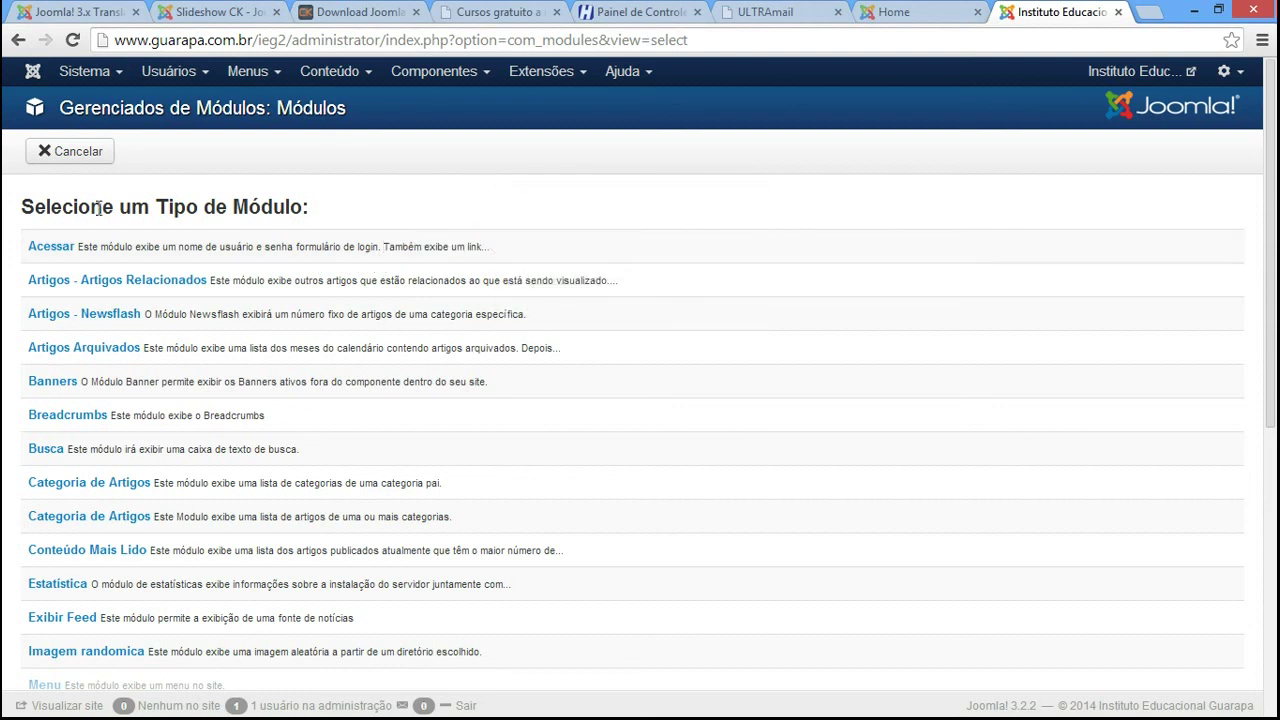
{"action": "left_click", "coordinate": [62, 249]}
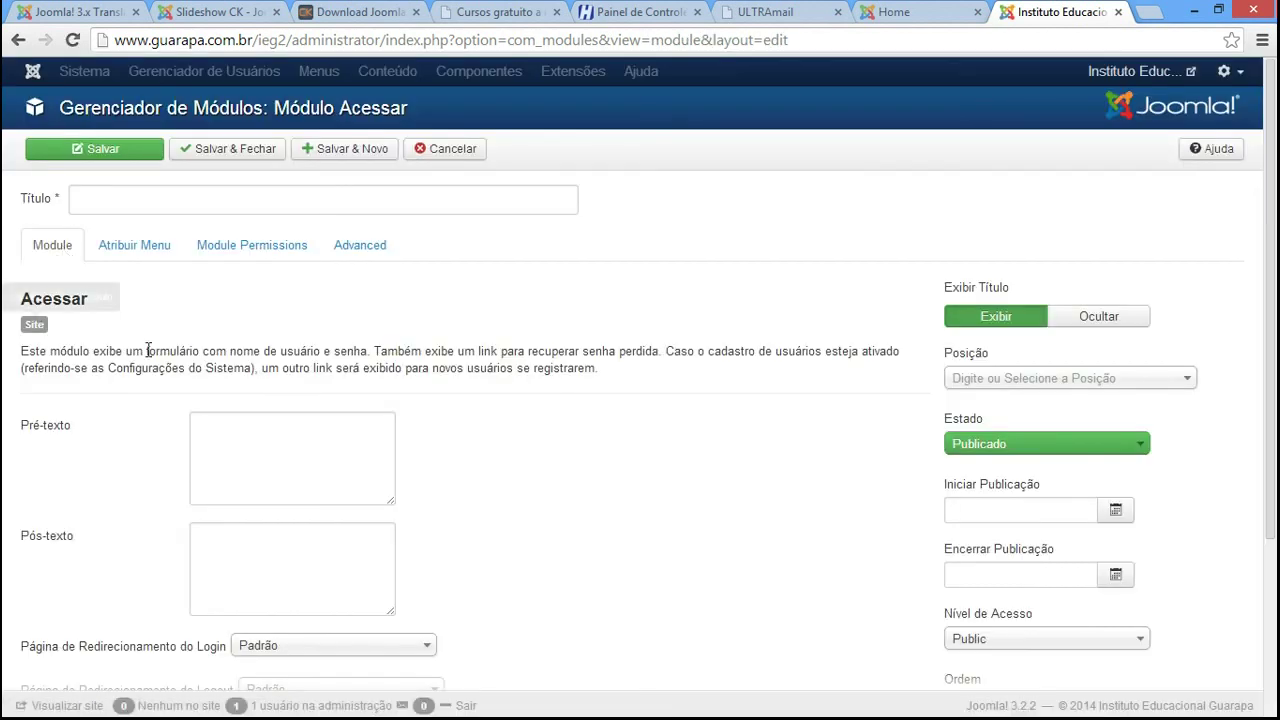
Title the new login module "Formulario de login"
{"action": "left_click", "coordinate": [101, 202]}
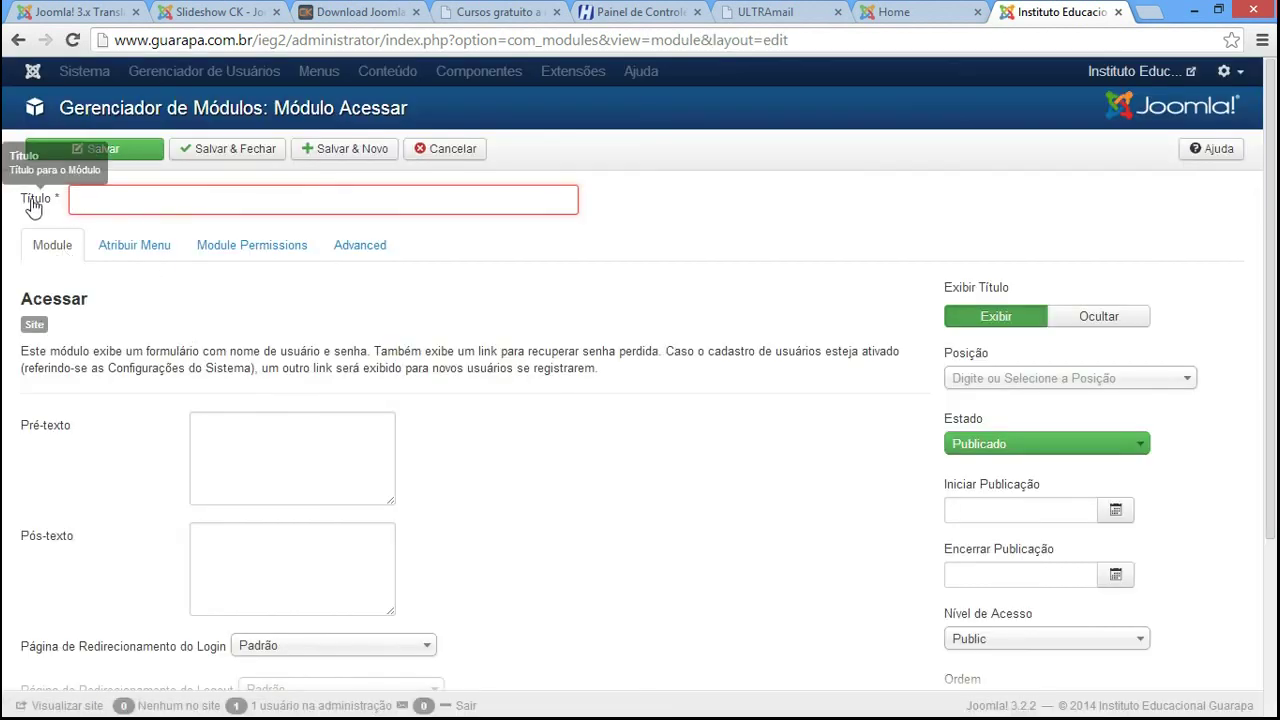
{"action": "left_click", "coordinate": [154, 200]}
{"action": "type", "text": "Formulario de "}
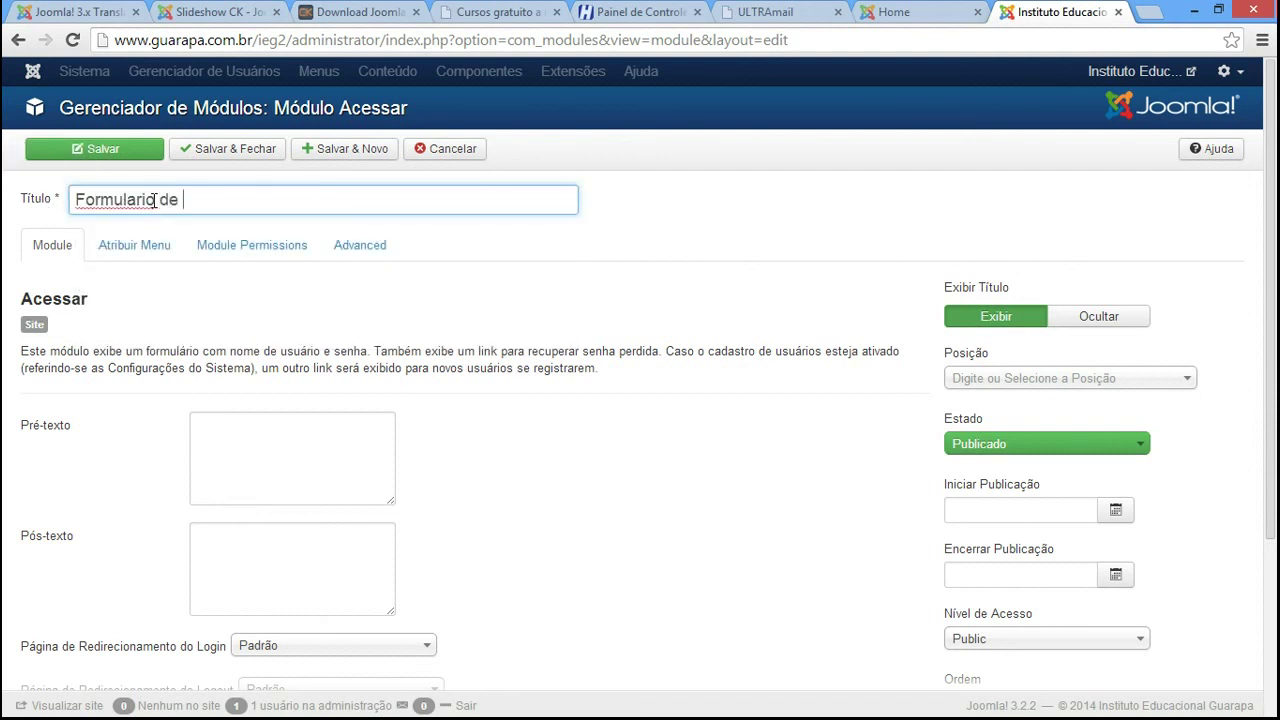
{"action": "type", "text": "cadast"}
{"action": "key", "text": "BackSpace"}
{"action": "key", "text": "BackSpace"}
{"action": "key", "text": "BackSpace"}
{"action": "key", "text": "BackSpace"}
{"action": "key", "text": "BackSpace"}
{"action": "key", "text": "BackSpace"}
{"action": "key", "text": "BackSpace"}
{"action": "key", "text": "BackSpace"}
{"action": "type", "text": "e login"}
{"action": "right_click", "coordinate": [130, 202]}
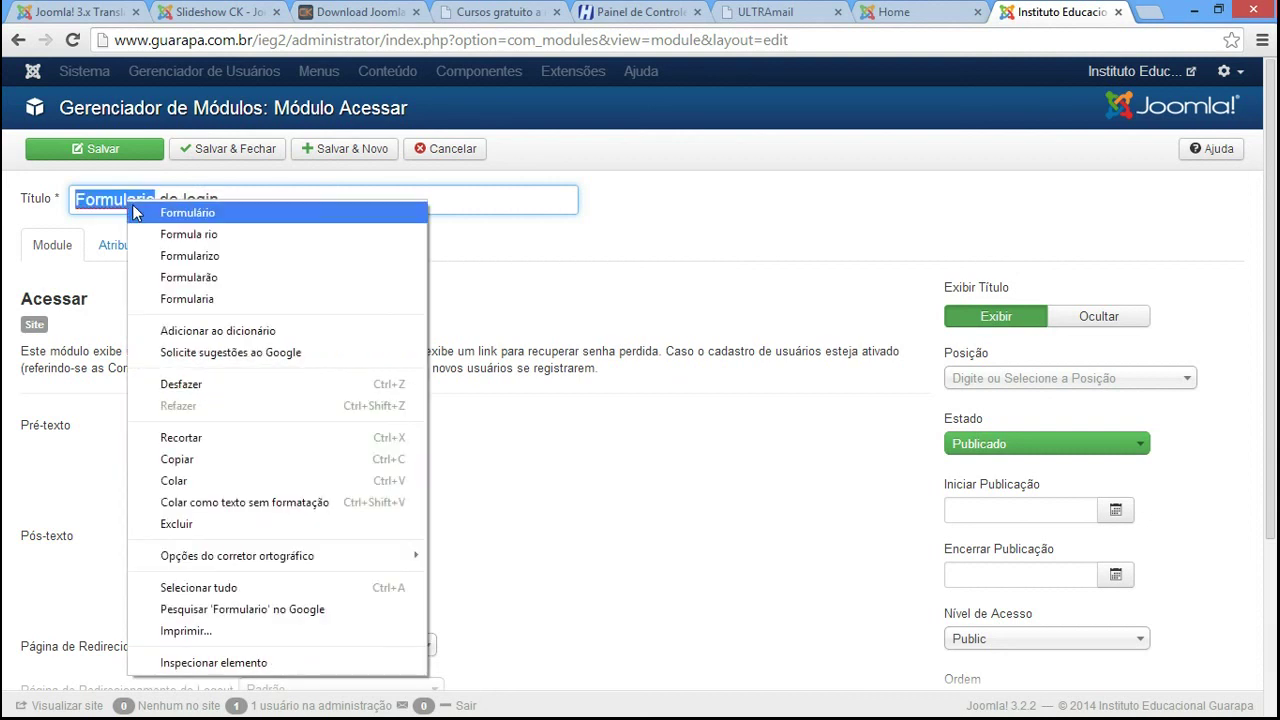
{"action": "left_click", "coordinate": [500, 195]}
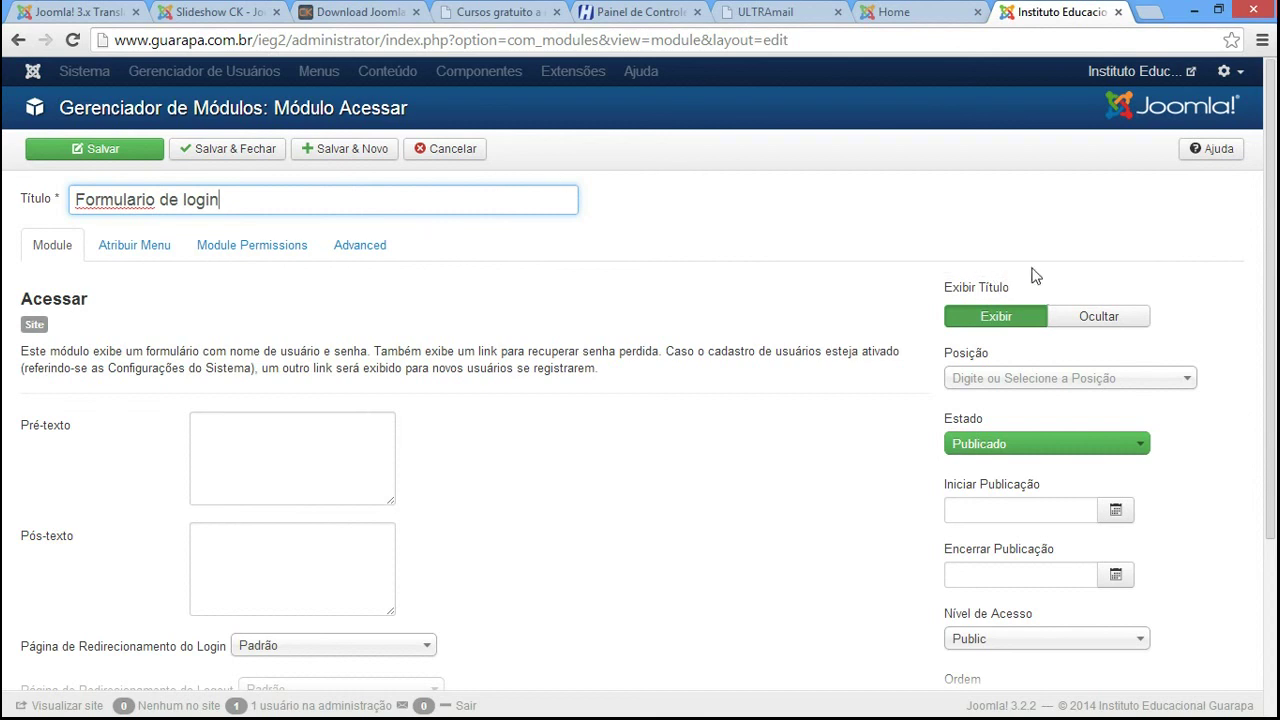
Hide the login module's title and assign the module to the Utility A [utility-a] position
{"action": "left_click", "coordinate": [1062, 316]}
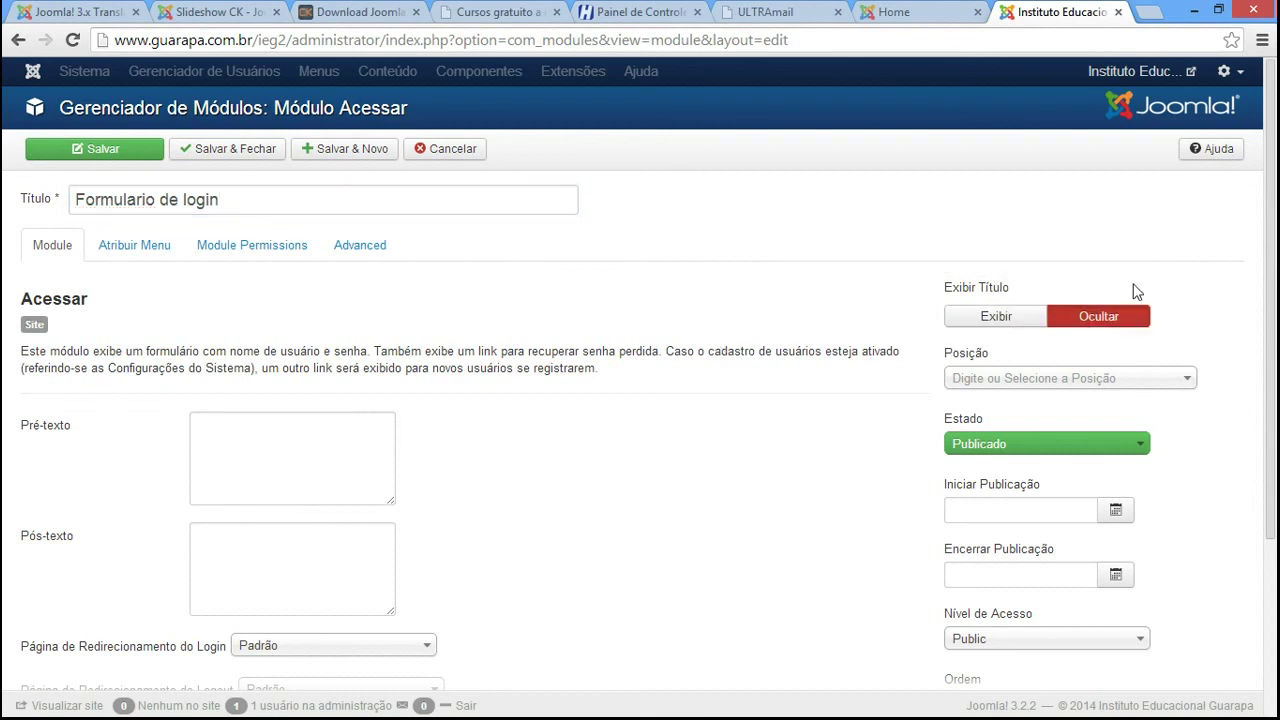
{"action": "left_click", "coordinate": [979, 385]}
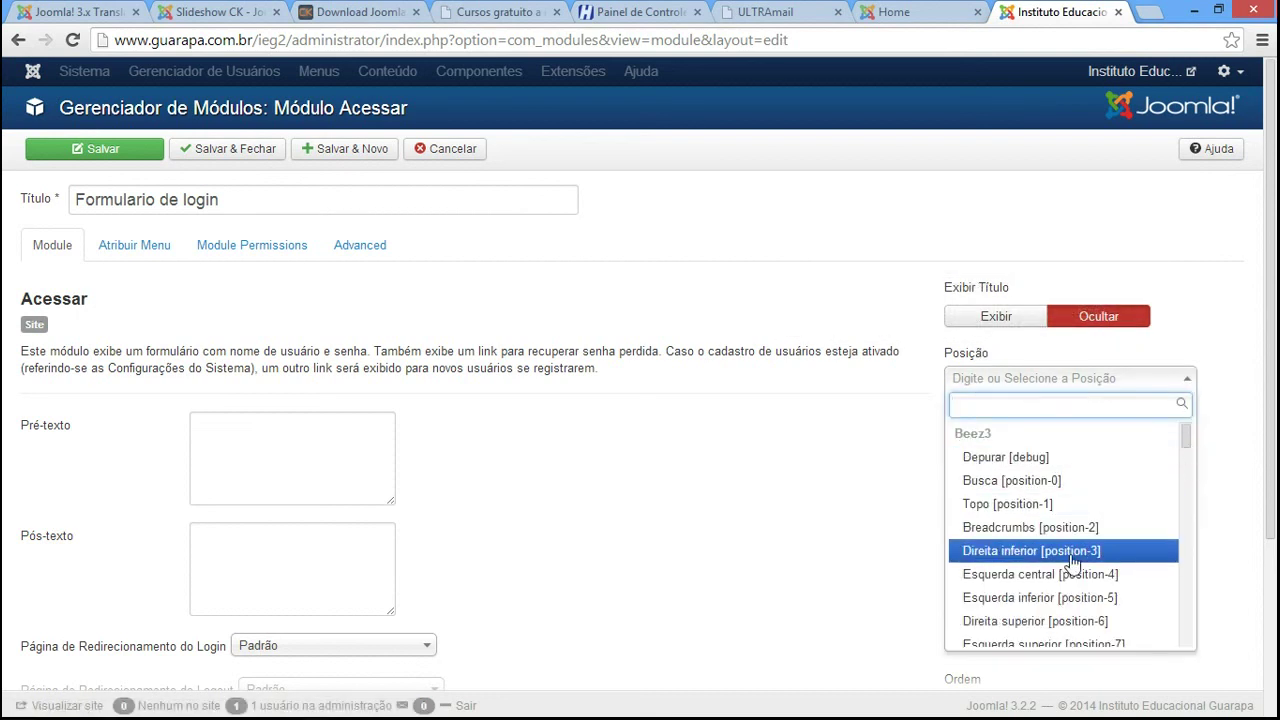
{"action": "left_click_drag", "start_coordinate": [1187, 435], "coordinate": [1190, 482]}
{"action": "scroll", "coordinate": [1000, 550], "scroll_direction": "down", "scroll_amount": 3}
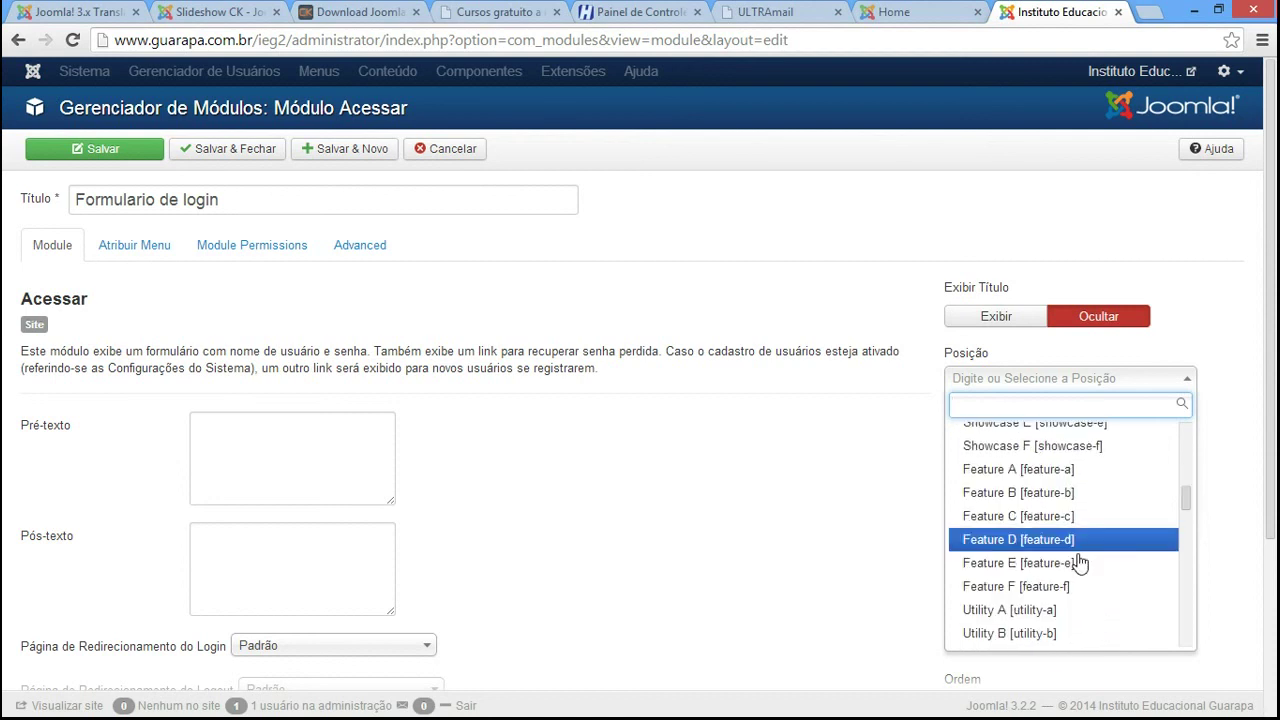
{"action": "left_click", "coordinate": [1044, 610]}
{"action": "left_click", "coordinate": [900, 14]}
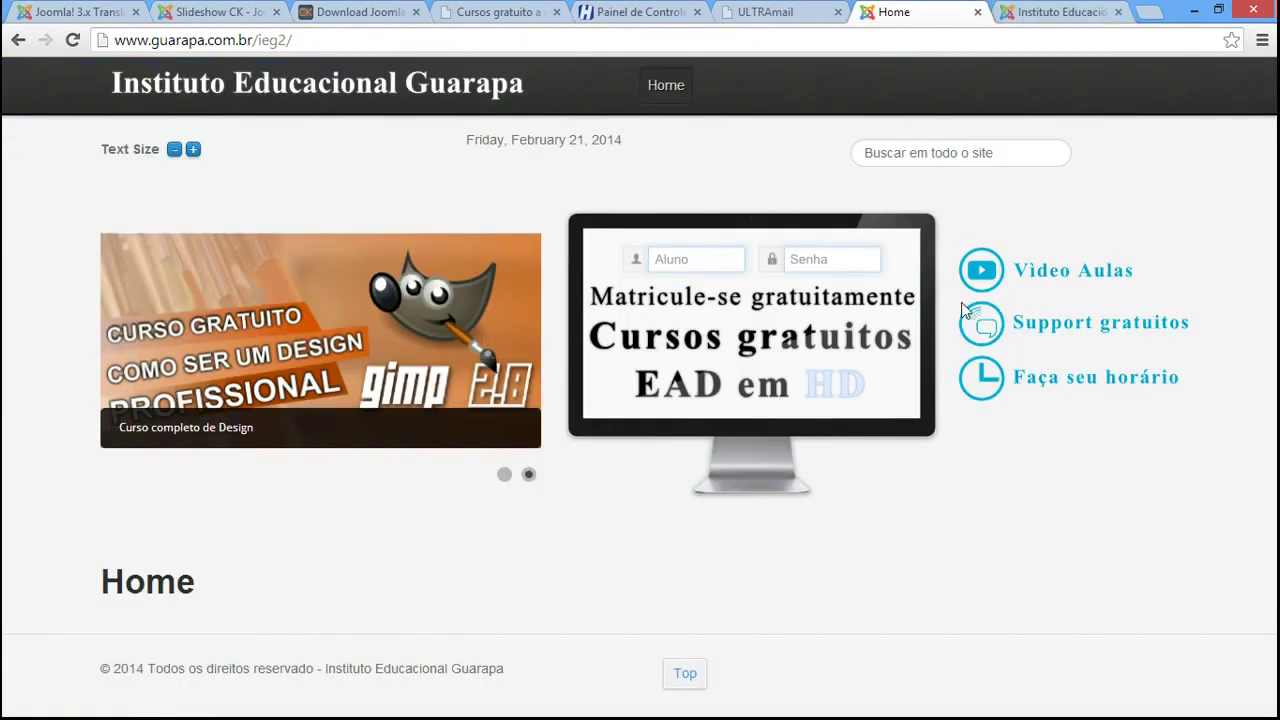
{"action": "left_click", "coordinate": [1062, 12]}
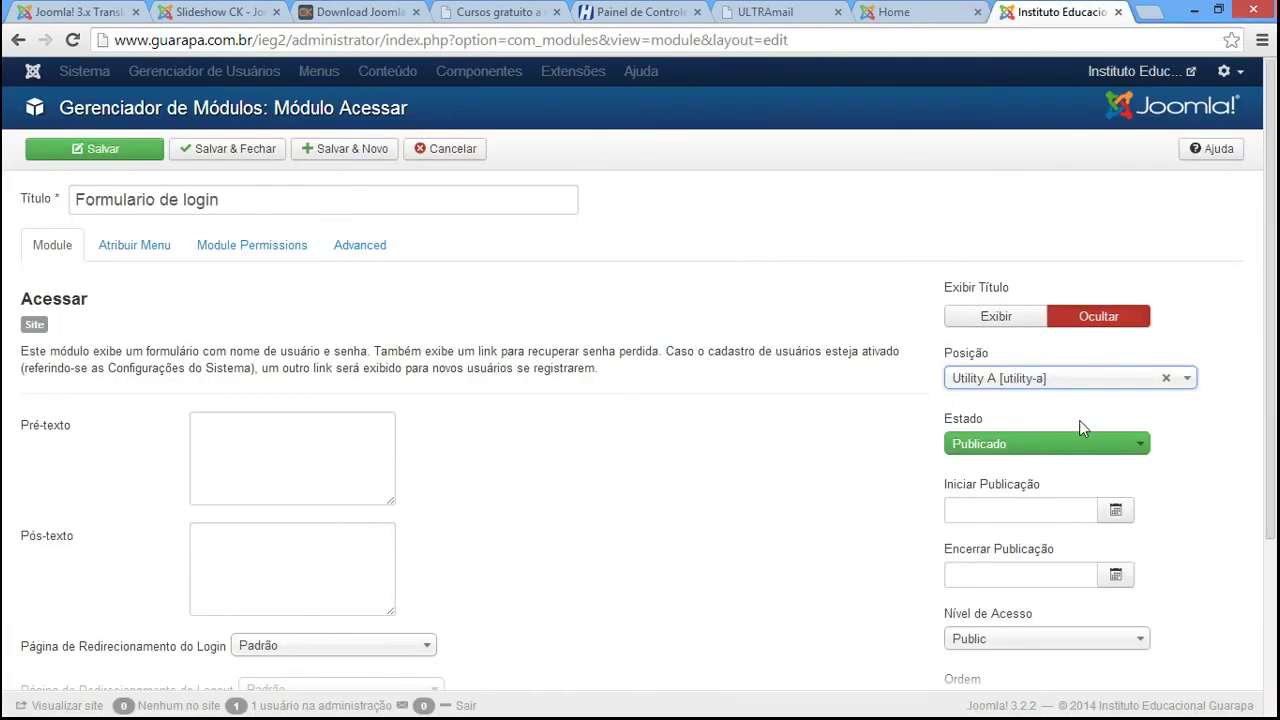
{"action": "scroll", "coordinate": [640, 400], "scroll_direction": "down", "scroll_amount": 3}
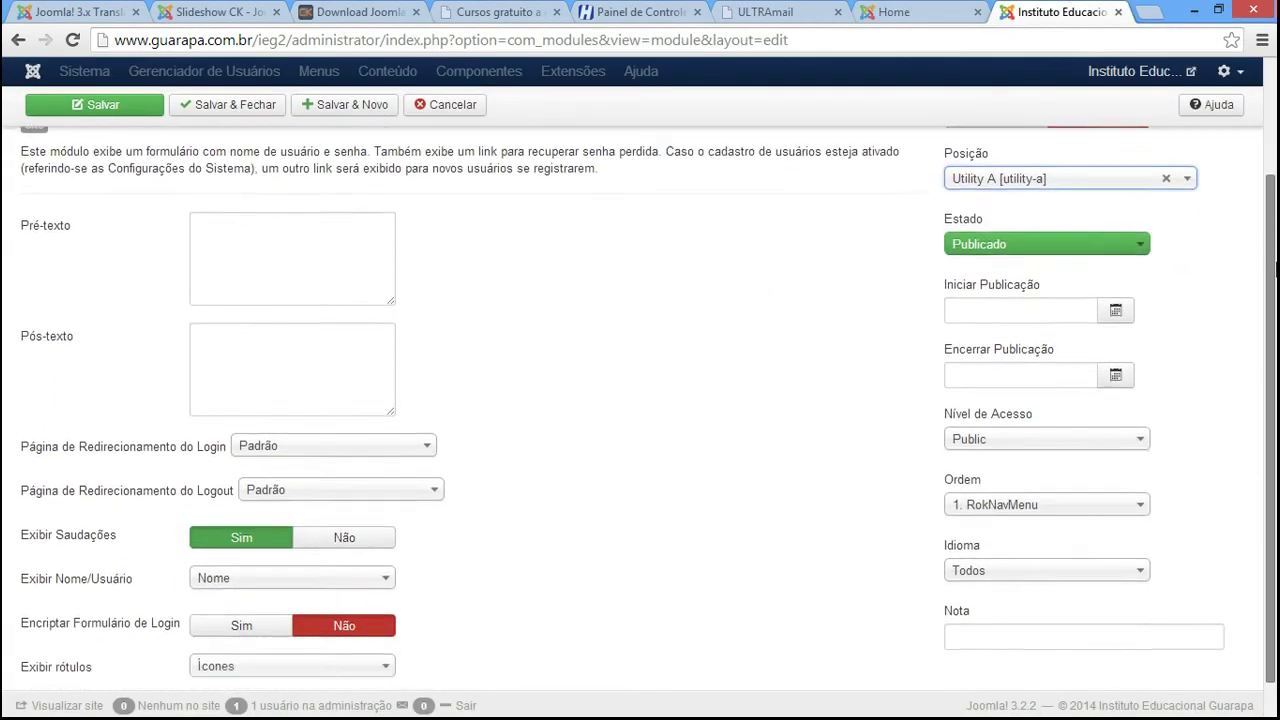
{"action": "scroll", "coordinate": [640, 400], "scroll_direction": "up", "scroll_amount": 3}
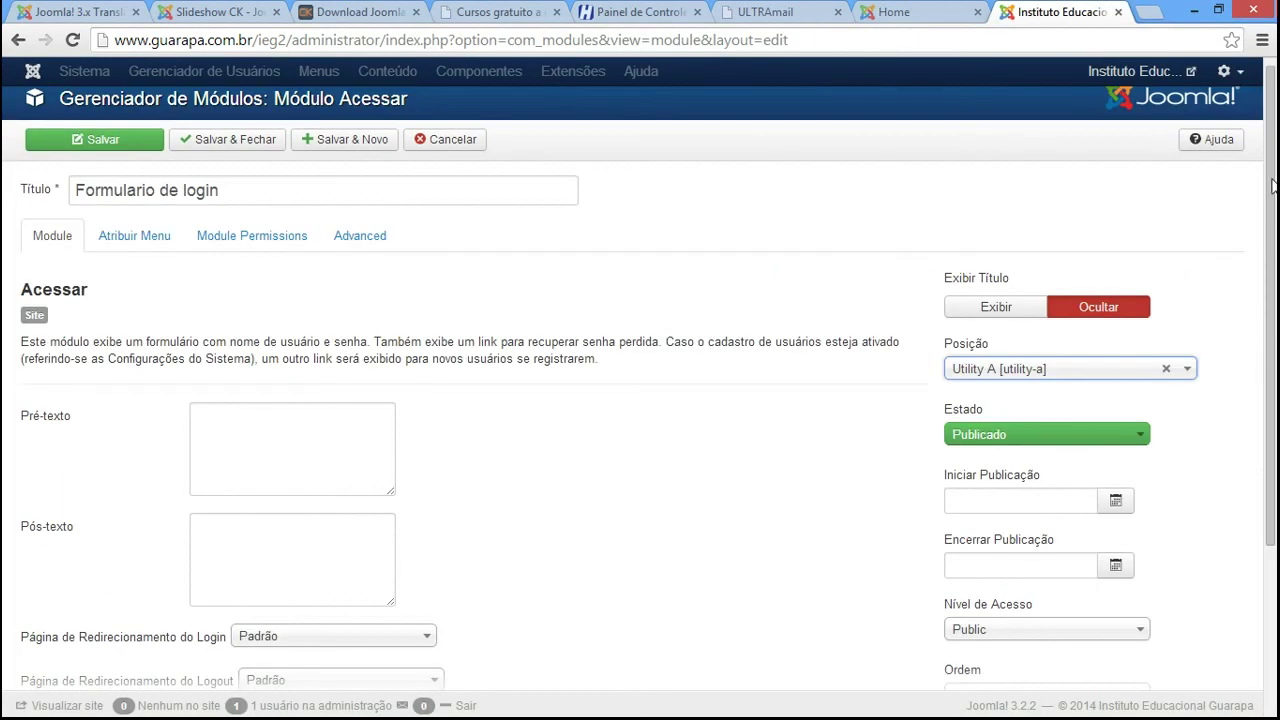
Check that the login module is assigned to all pages (Em todas as páginas) and save it
{"action": "left_click", "coordinate": [124, 240]}
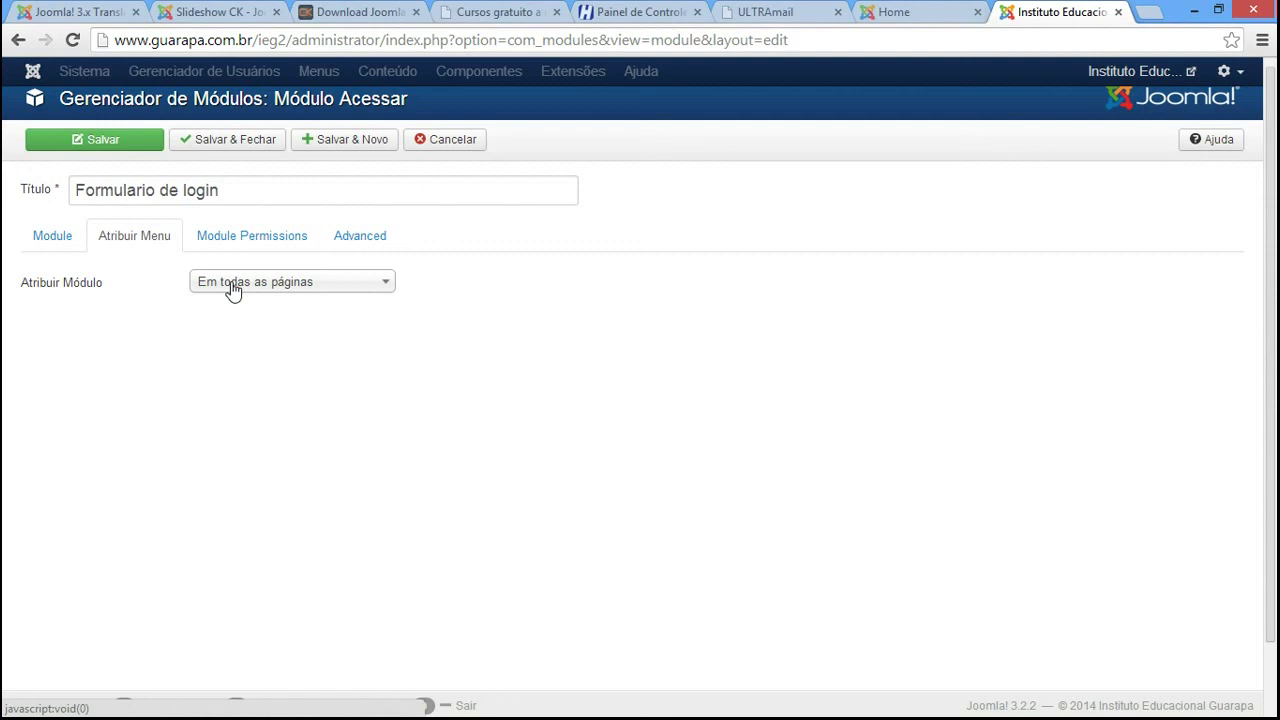
{"action": "left_click", "coordinate": [194, 288]}
{"action": "left_click", "coordinate": [200, 285]}
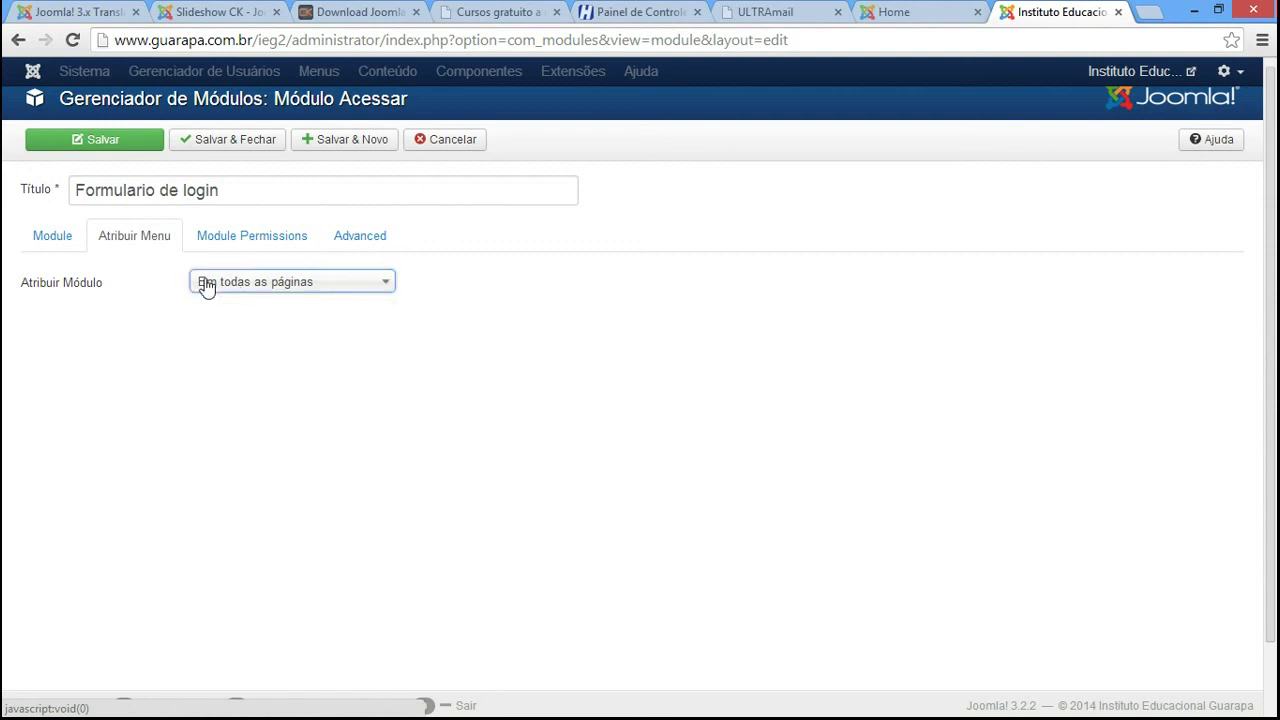
{"action": "left_click", "coordinate": [55, 240]}
{"action": "left_click", "coordinate": [105, 141]}
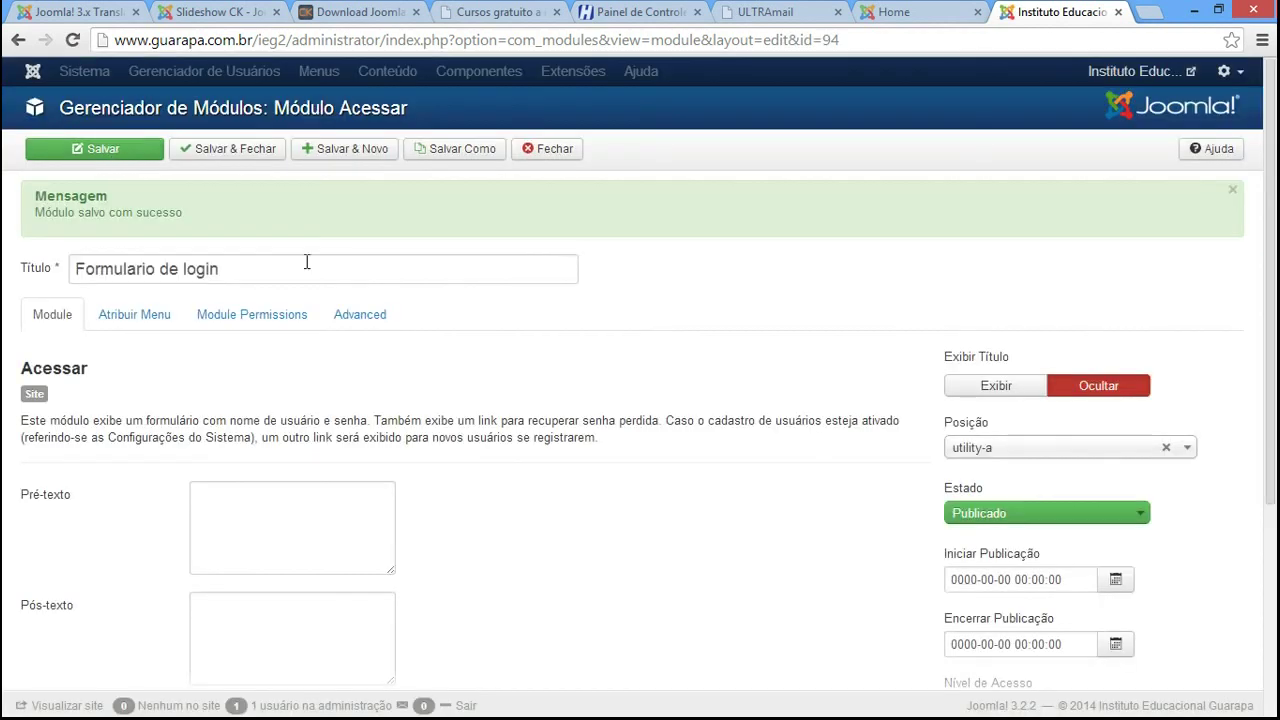
Reload the home page and examine the user name and password fields of the login form below the slideshow
{"action": "left_click", "coordinate": [900, 12]}
{"action": "left_click", "coordinate": [73, 40]}
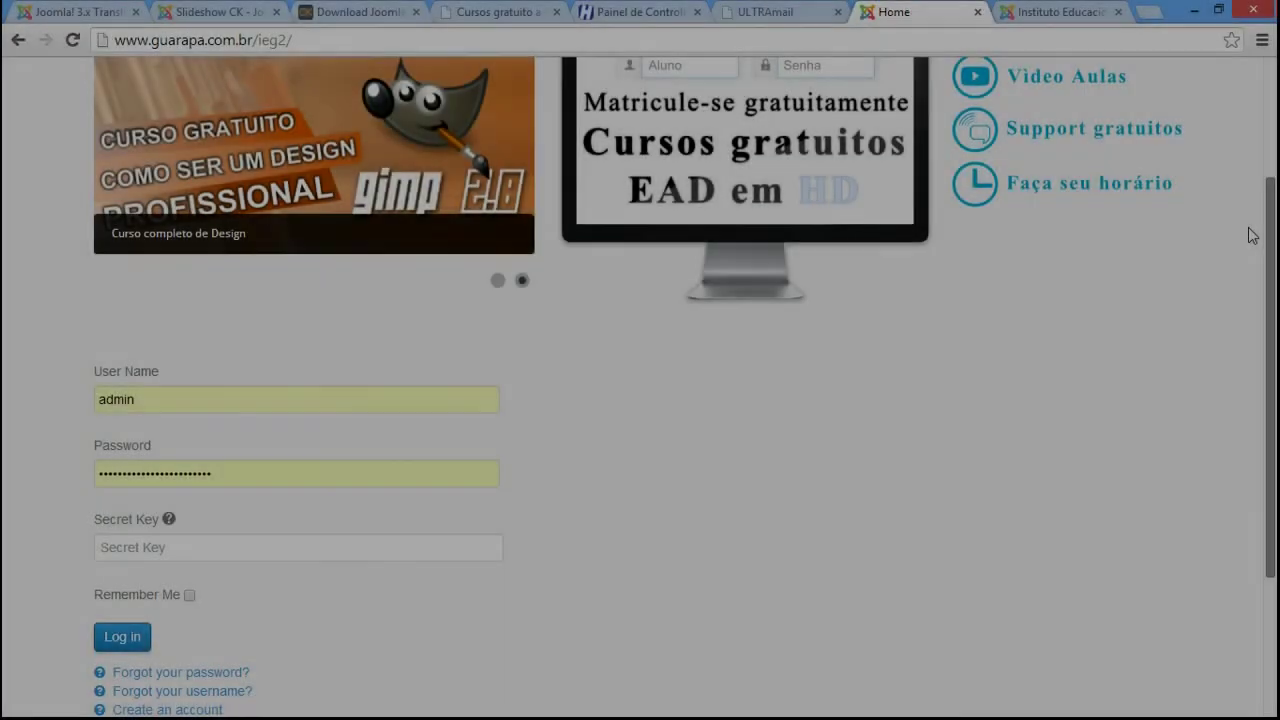
{"action": "scroll", "coordinate": [1245, 260], "scroll_direction": "down", "scroll_amount": 1}
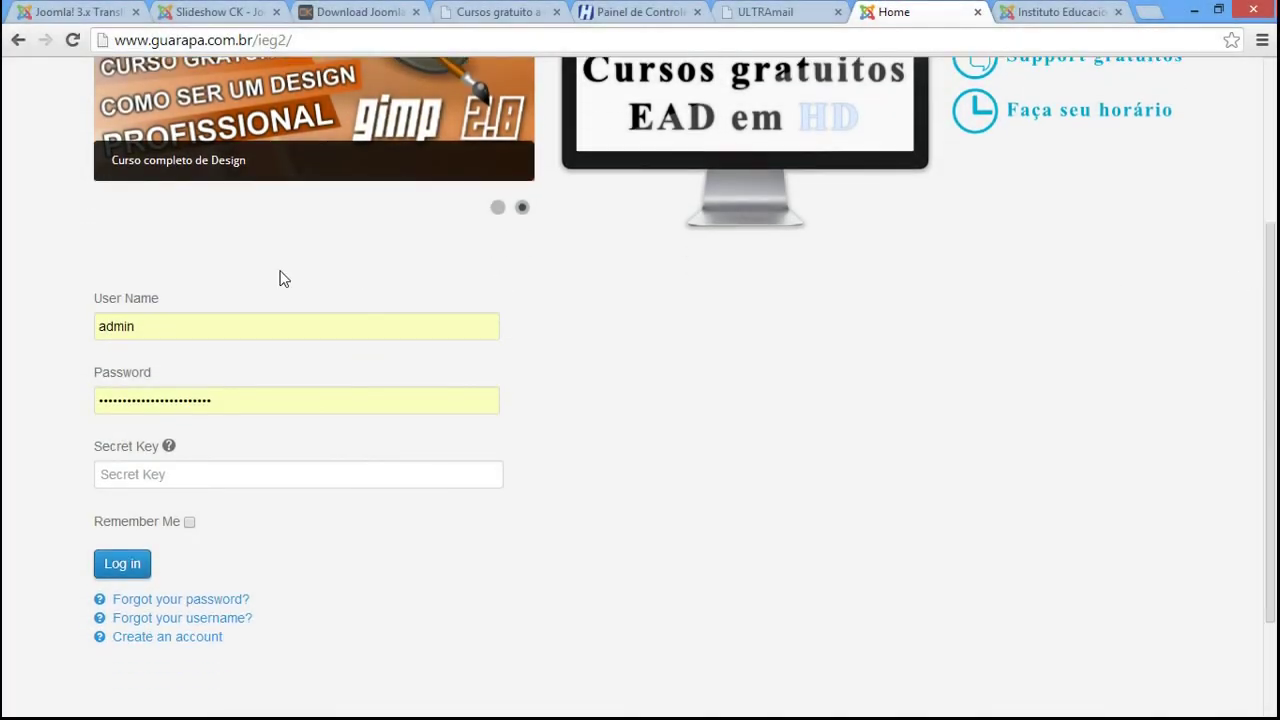
{"action": "left_click", "coordinate": [138, 328]}
{"action": "left_click_drag", "start_coordinate": [143, 327], "coordinate": [86, 329]}
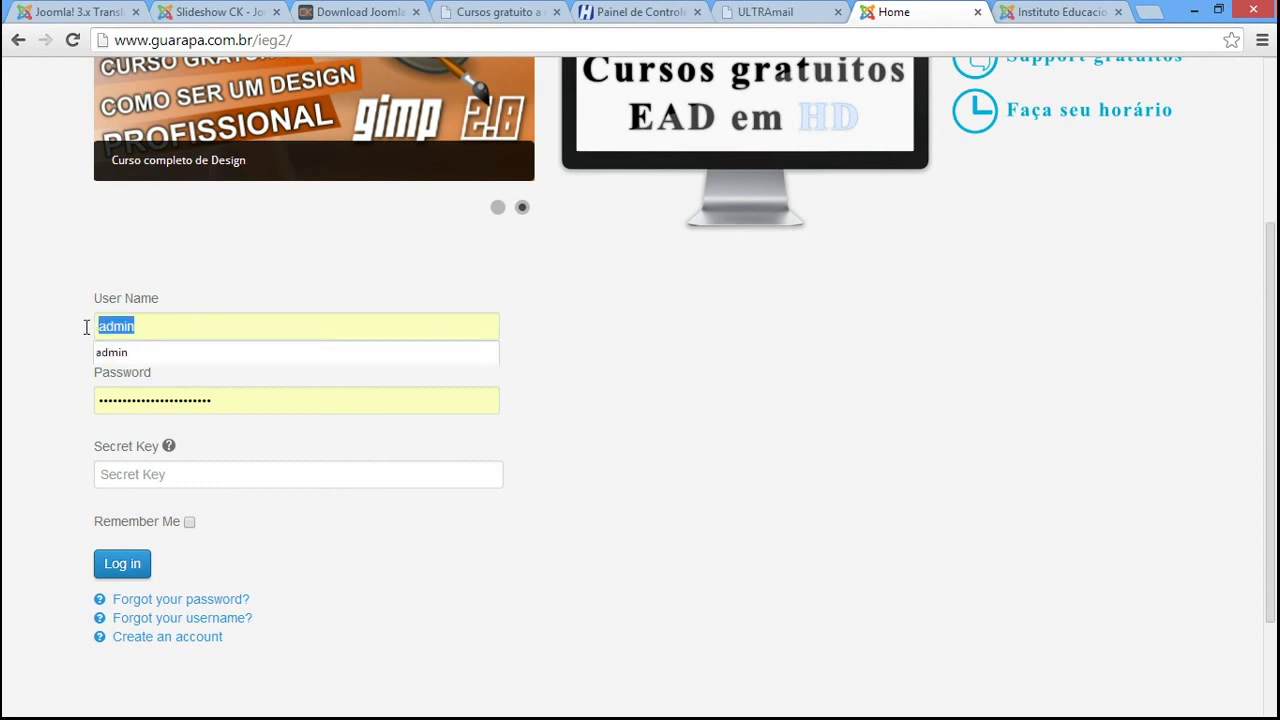
{"action": "left_click", "coordinate": [62, 331]}
{"action": "left_click_drag", "start_coordinate": [166, 325], "coordinate": [103, 295]}
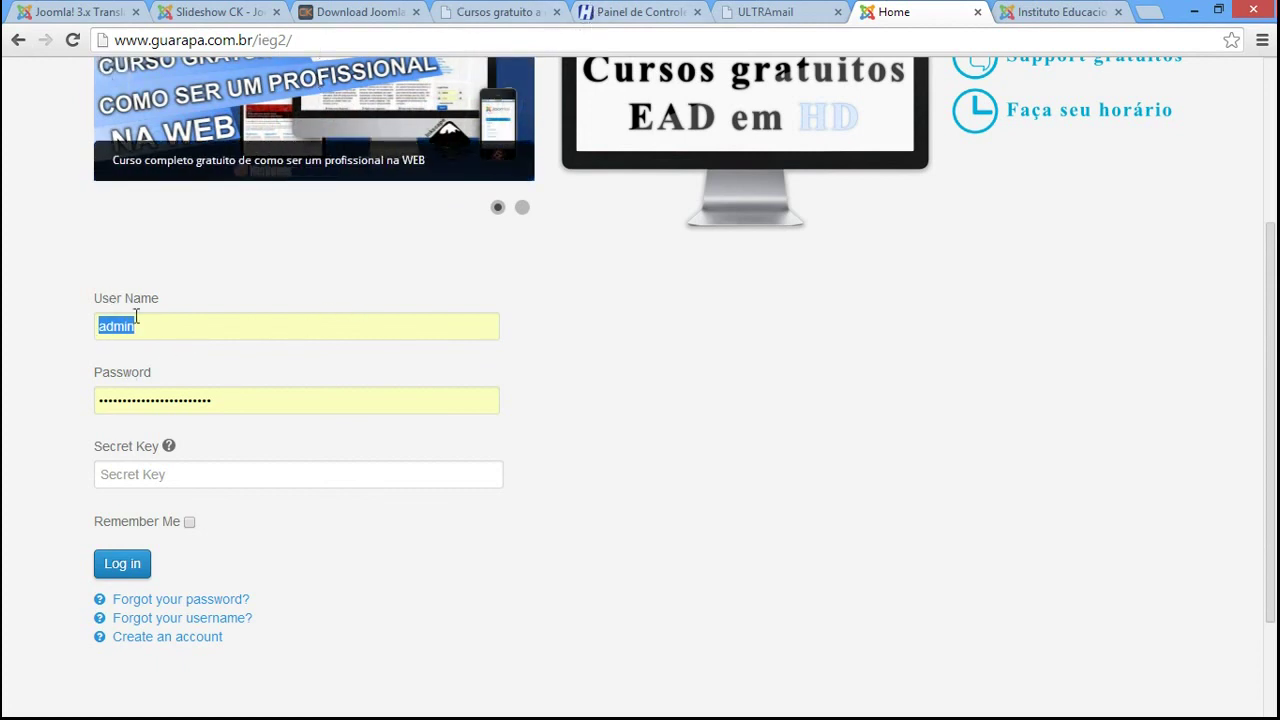
{"action": "left_click", "coordinate": [224, 399]}
{"action": "scroll", "coordinate": [1114, 494], "scroll_direction": "up", "scroll_amount": 2}
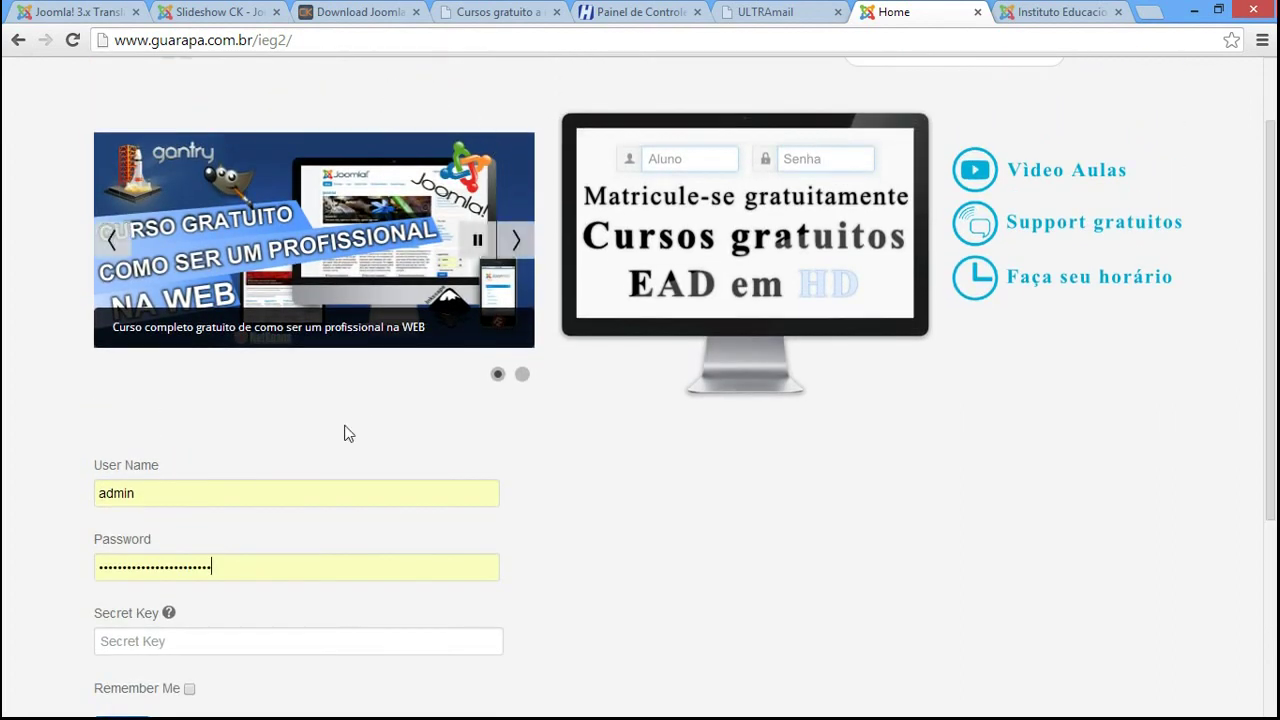
Clear the prefilled user name from the home page's login form and look over the empty form
{"action": "double_click", "coordinate": [192, 484]}
{"action": "key", "text": "BackSpace"}
{"action": "left_click", "coordinate": [155, 592]}
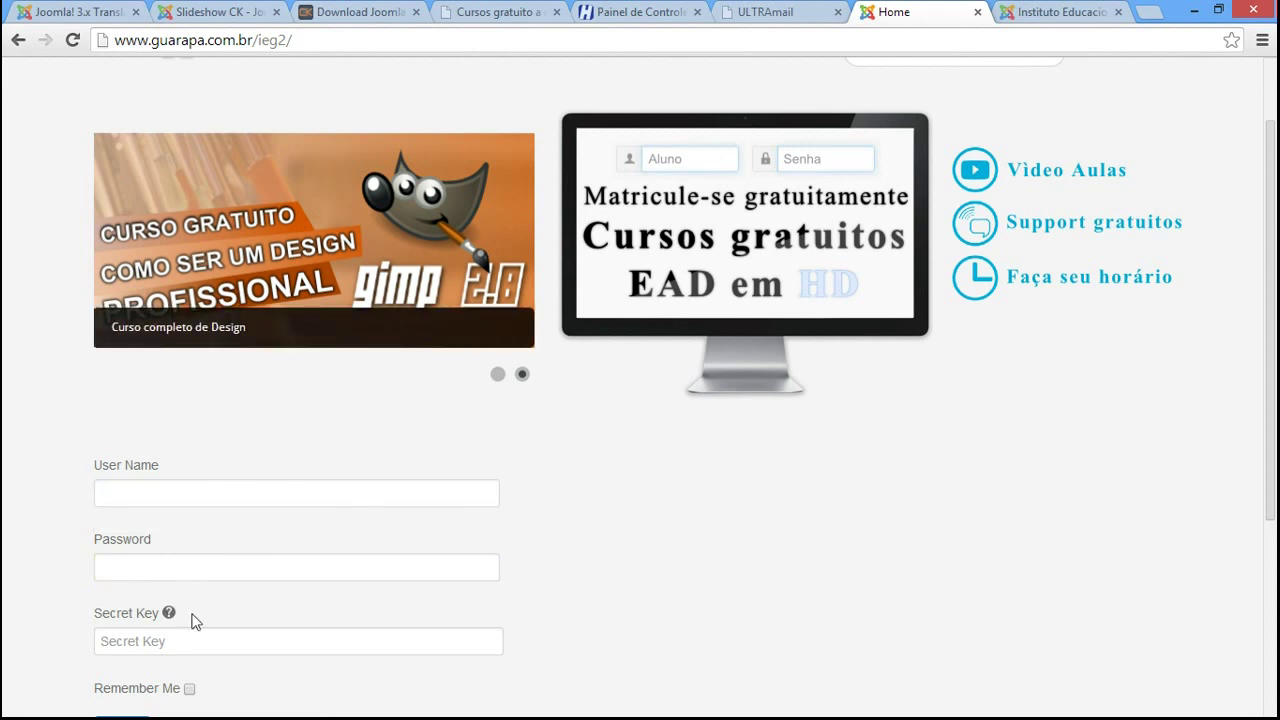
{"action": "left_click_drag", "start_coordinate": [1271, 250], "coordinate": [1271, 319]}
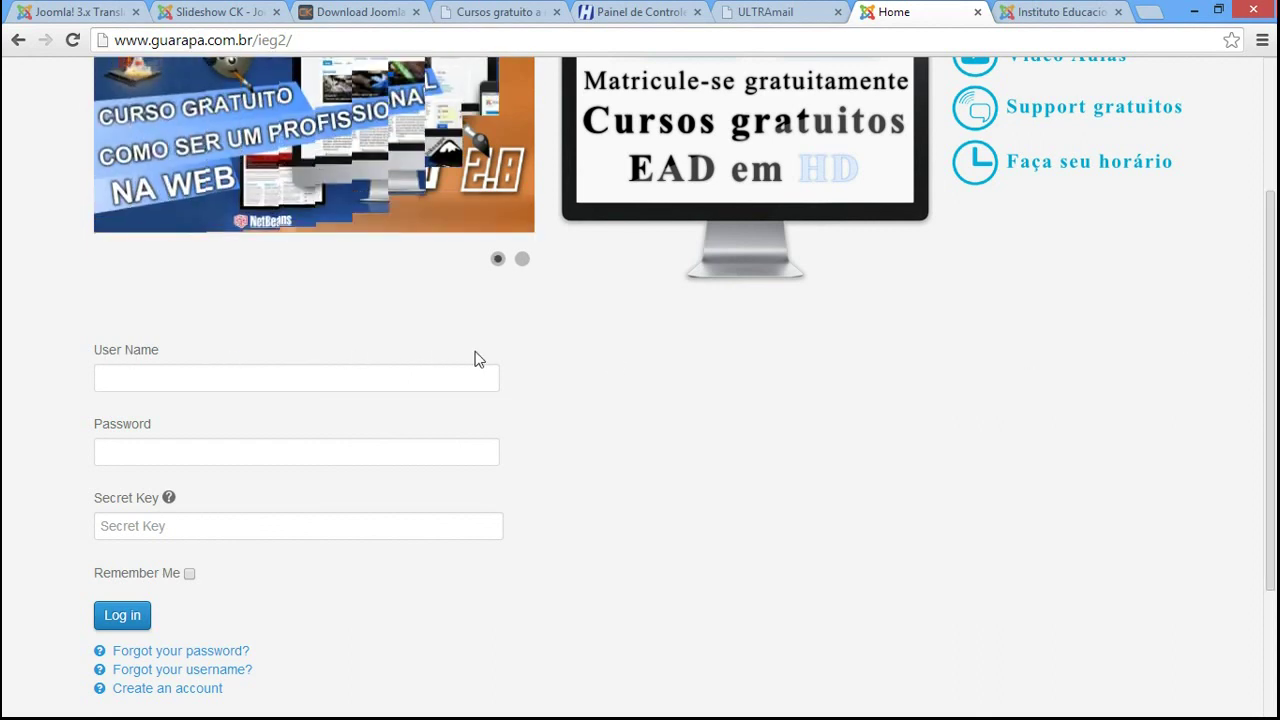
{"action": "scroll", "coordinate": [113, 122], "scroll_direction": "up", "scroll_amount": 3}
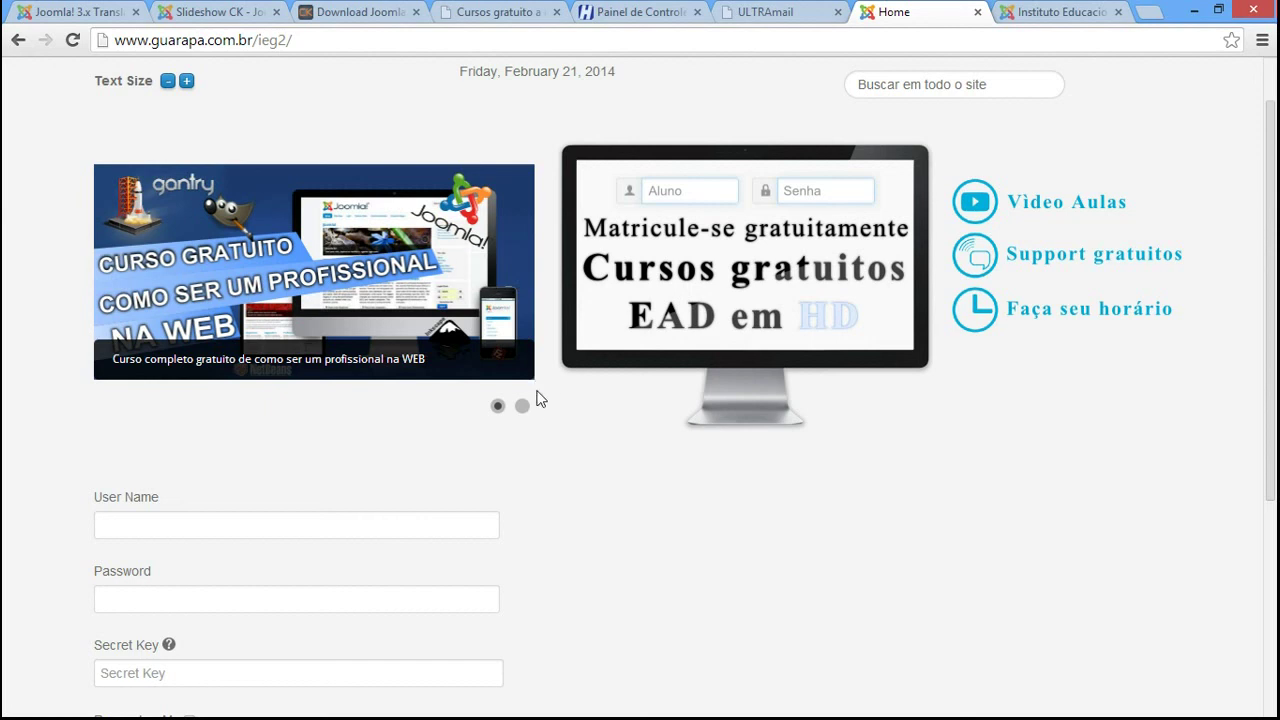
{"action": "left_click", "coordinate": [1262, 40]}
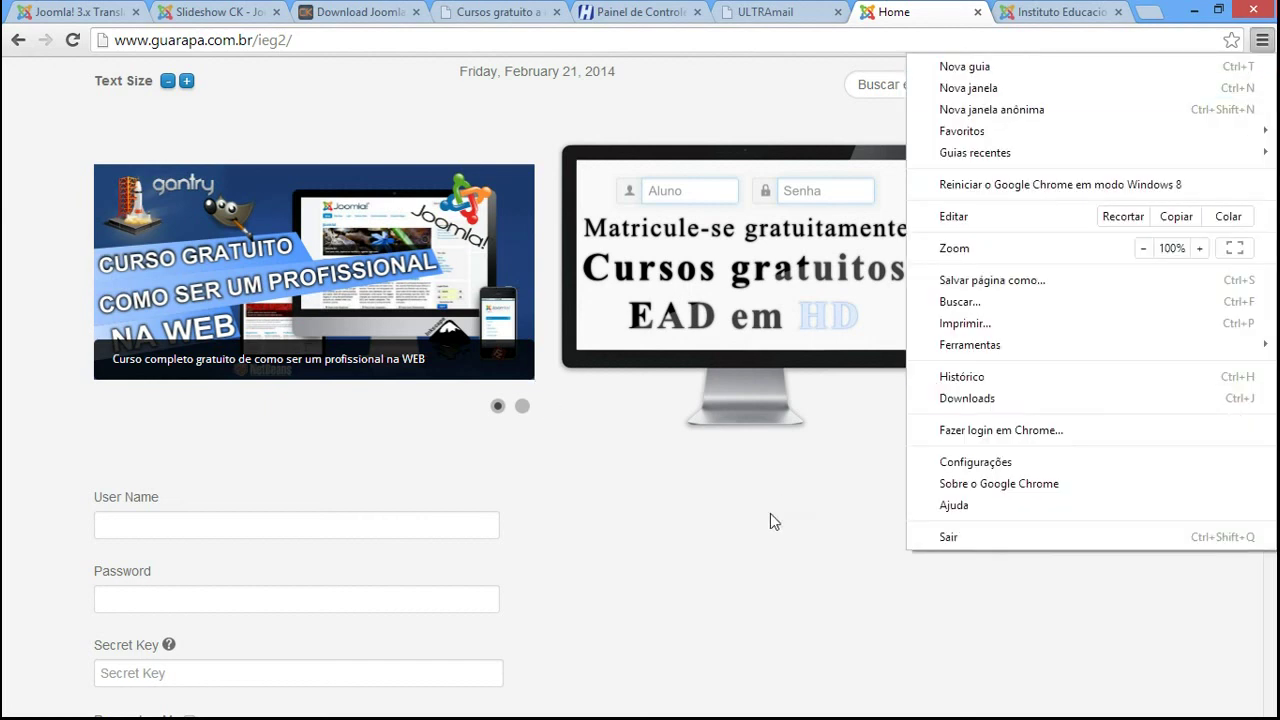
{"action": "left_click", "coordinate": [771, 520]}
Open the account creation page from the login form and examine the fields of its User Registration form
{"action": "left_click_drag", "start_coordinate": [1274, 251], "coordinate": [1274, 383]}
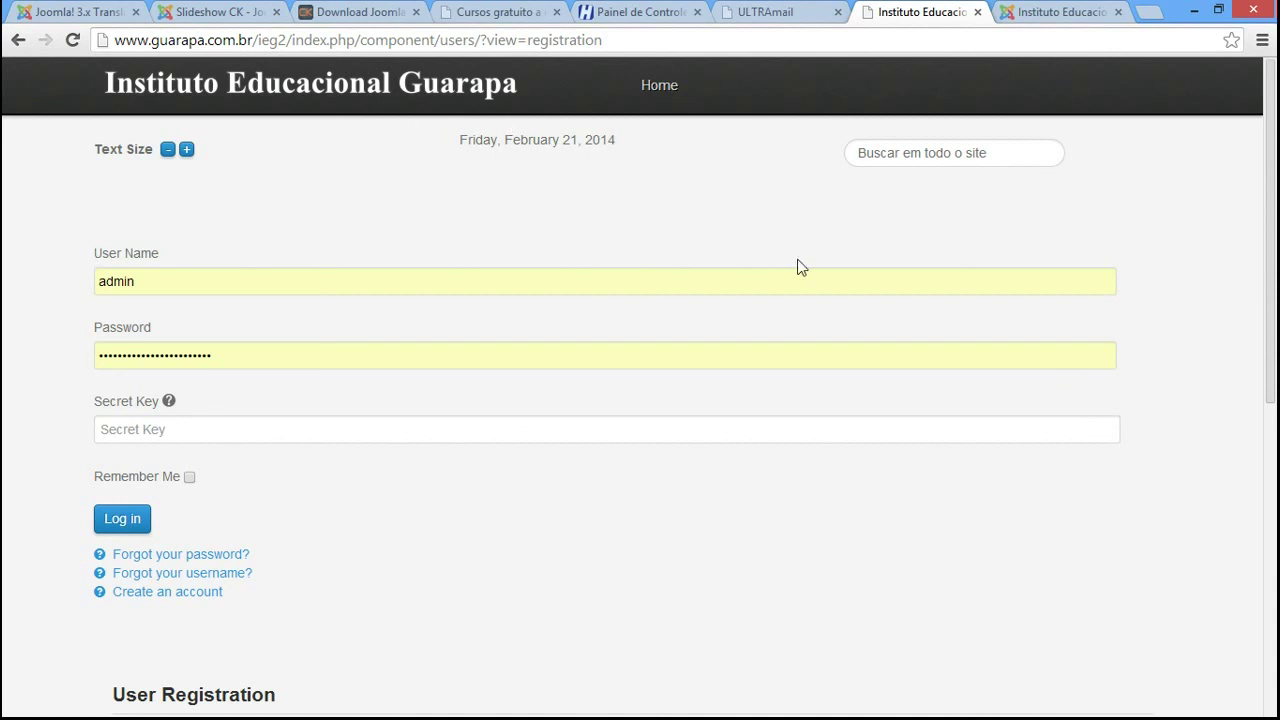
{"action": "scroll", "coordinate": [1276, 245], "scroll_direction": "down", "scroll_amount": 3}
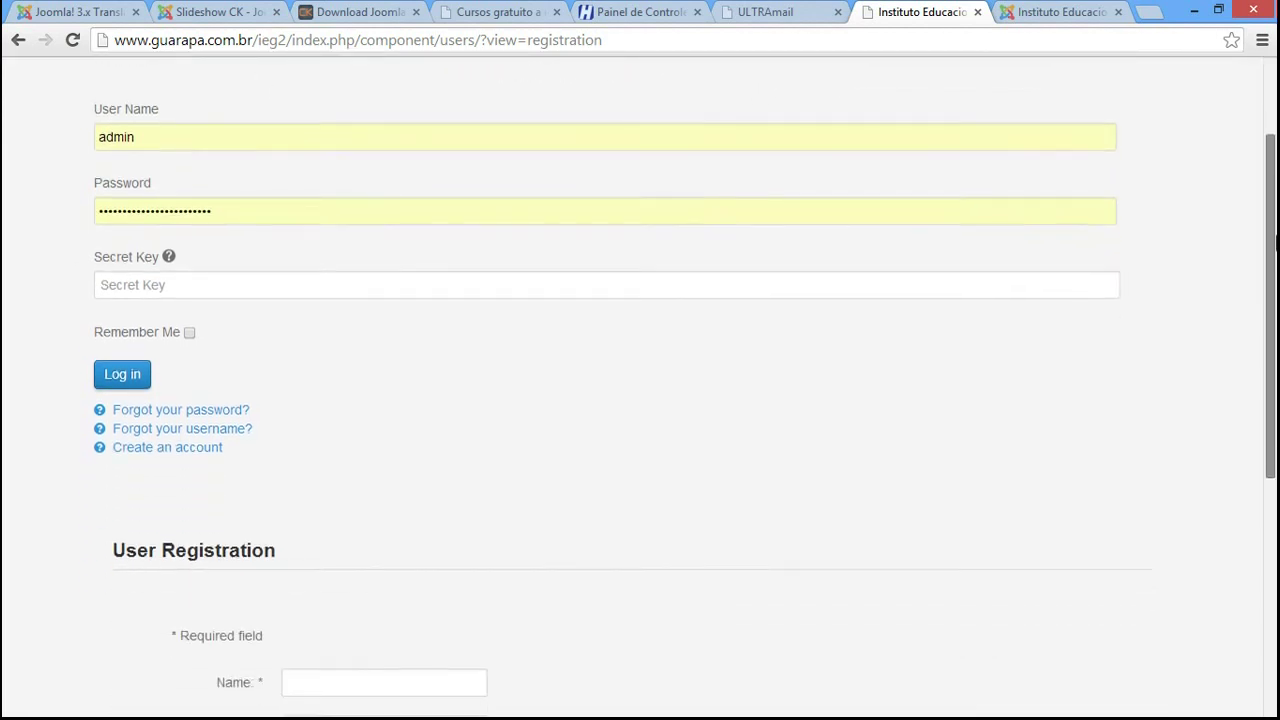
{"action": "left_click_drag", "start_coordinate": [1274, 310], "coordinate": [1262, 417]}
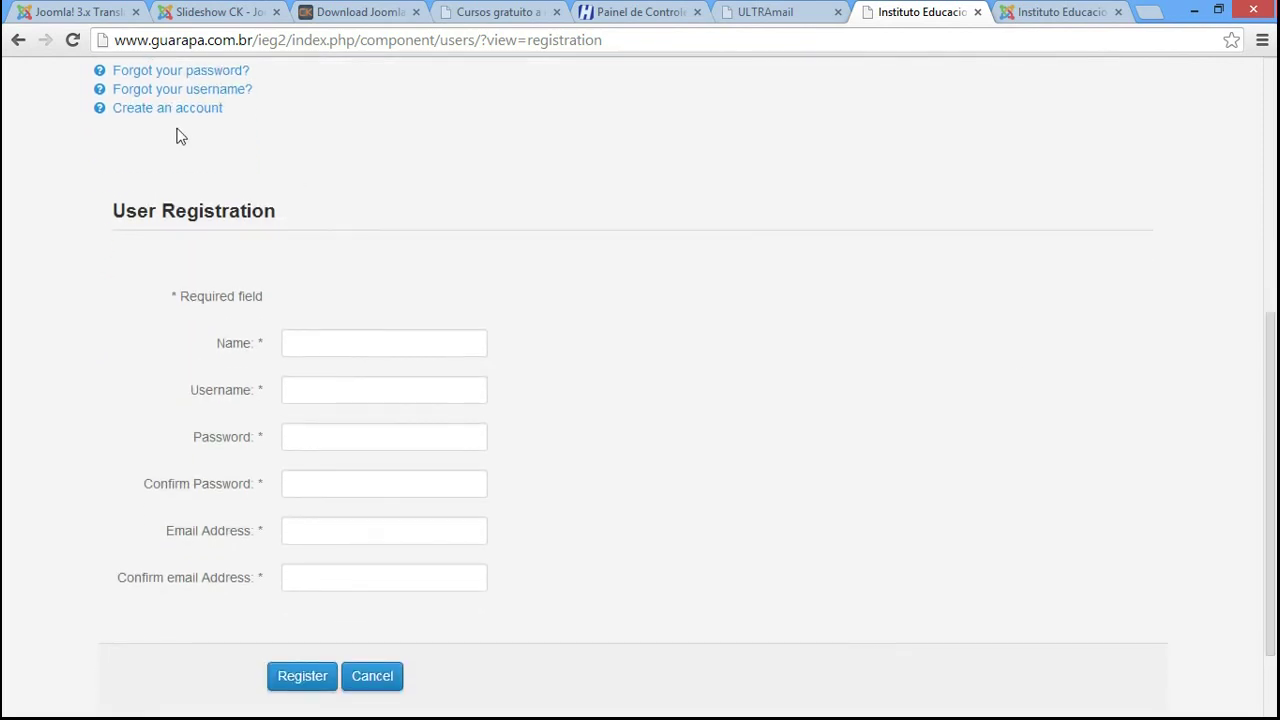